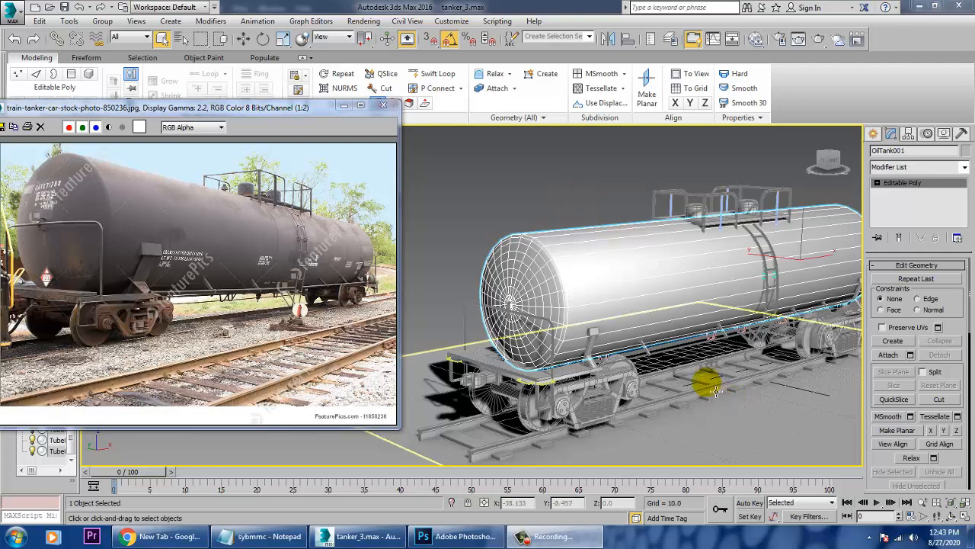
# Isolate the cylindrical tank body from the rest of the tanker car model
pyautogui.keyDown('alt'); pyautogui.moveTo(696, 353); pyautogui.dragTo(646, 375, button='middle'); pyautogui.keyUp('alt')
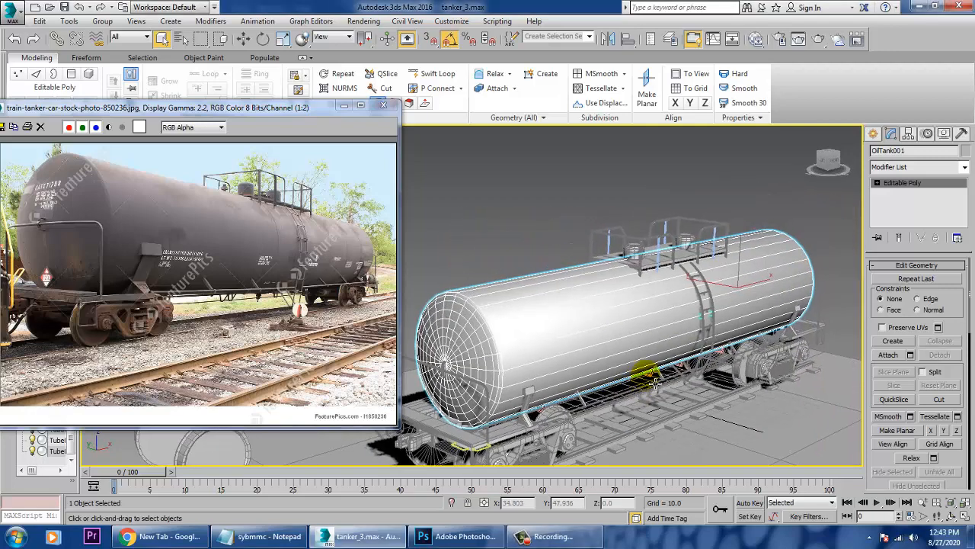
pyautogui.click(579, 325)
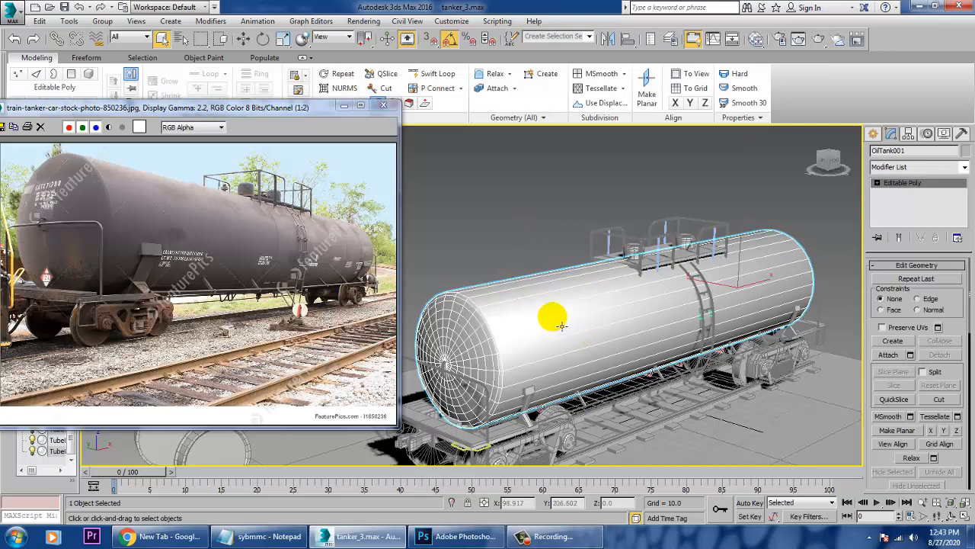
pyautogui.hotkey('alt', 'q')
pyautogui.scroll(-5, 601, 307)
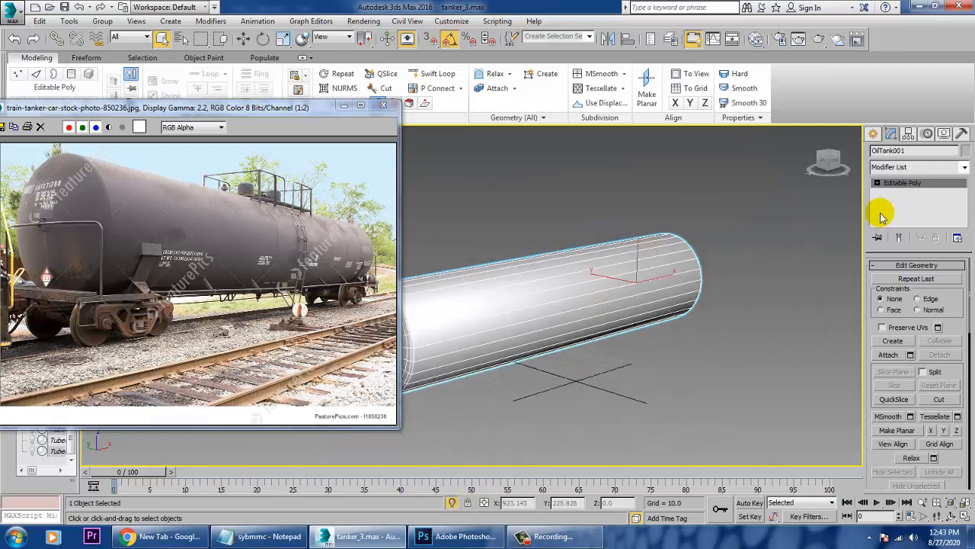
# Add an Unwrap UVW modifier to the tank body
pyautogui.click(915, 167)
pyautogui.press('u')
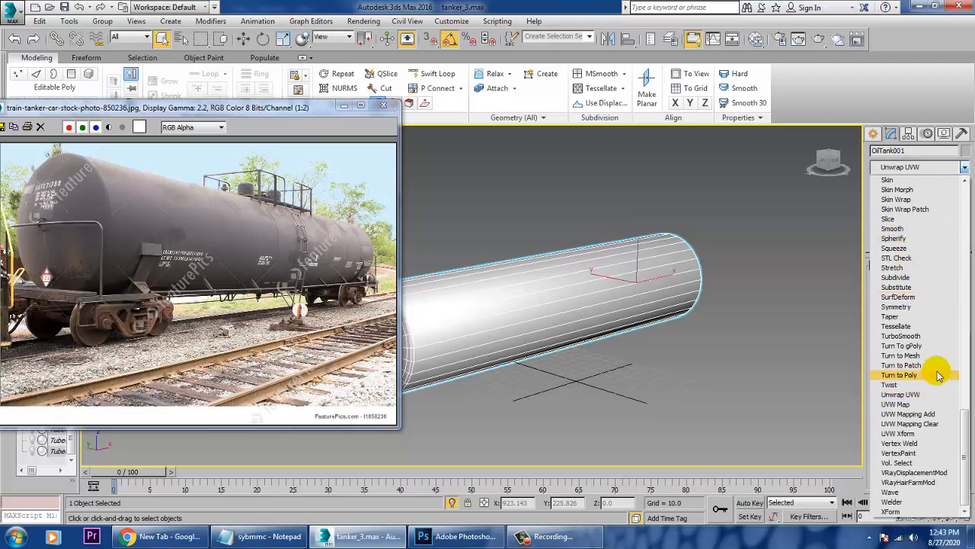
pyautogui.click(924, 395)
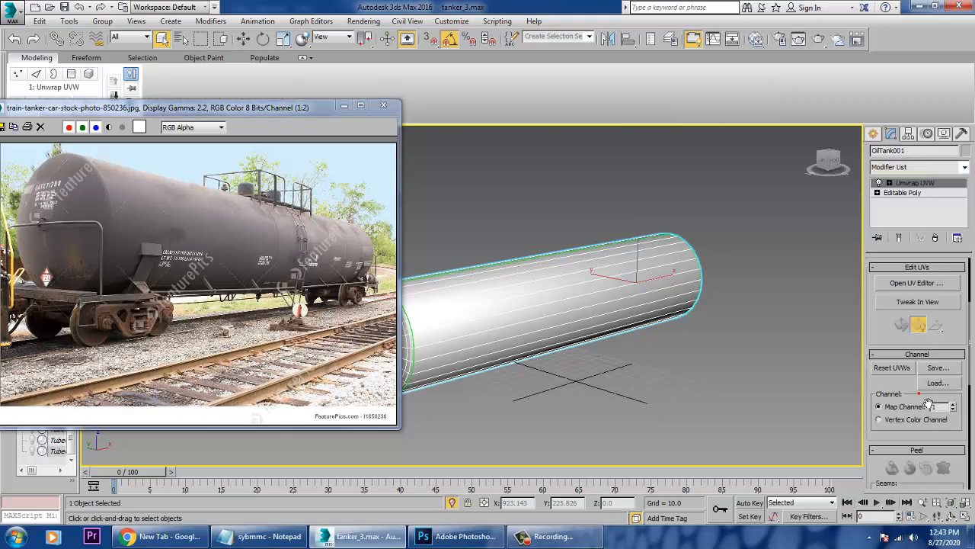
# At the Unwrap UVW Polygon level, select all the polygons around the tank's side, leaving out the end caps
pyautogui.click(889, 183)
pyautogui.click(913, 212)
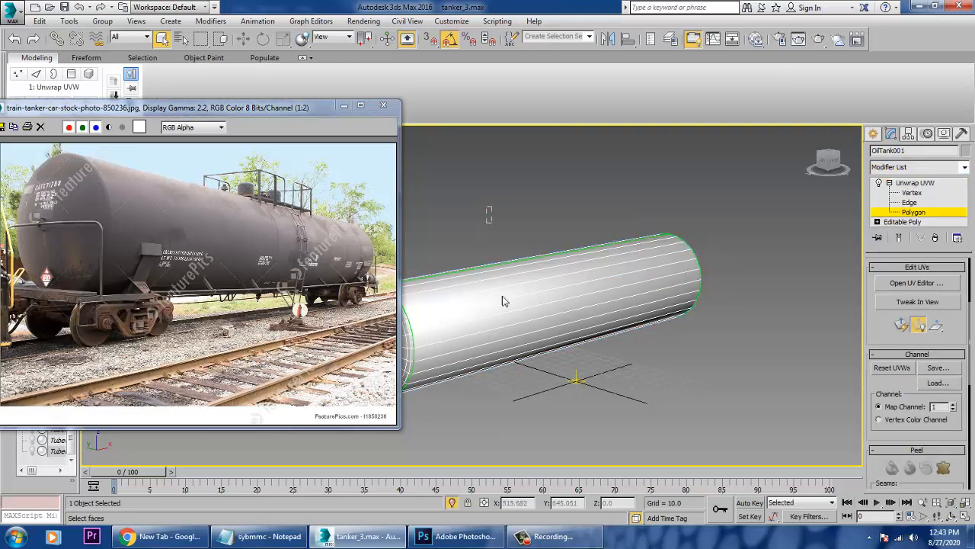
pyautogui.moveTo(503, 297); pyautogui.dragTo(519, 427)
pyautogui.keyDown('alt'); pyautogui.moveTo(545, 281); pyautogui.dragTo(677, 279, button='middle'); pyautogui.keyUp('alt')
pyautogui.keyDown('ctrl'); pyautogui.moveTo(617, 187); pyautogui.dragTo(650, 471); pyautogui.keyUp('ctrl')
pyautogui.keyDown('alt'); pyautogui.moveTo(639, 381); pyautogui.dragTo(673, 226, button='middle'); pyautogui.keyUp('alt')
pyautogui.keyDown('ctrl'); pyautogui.moveTo(623, 192); pyautogui.dragTo(646, 480); pyautogui.keyUp('ctrl')
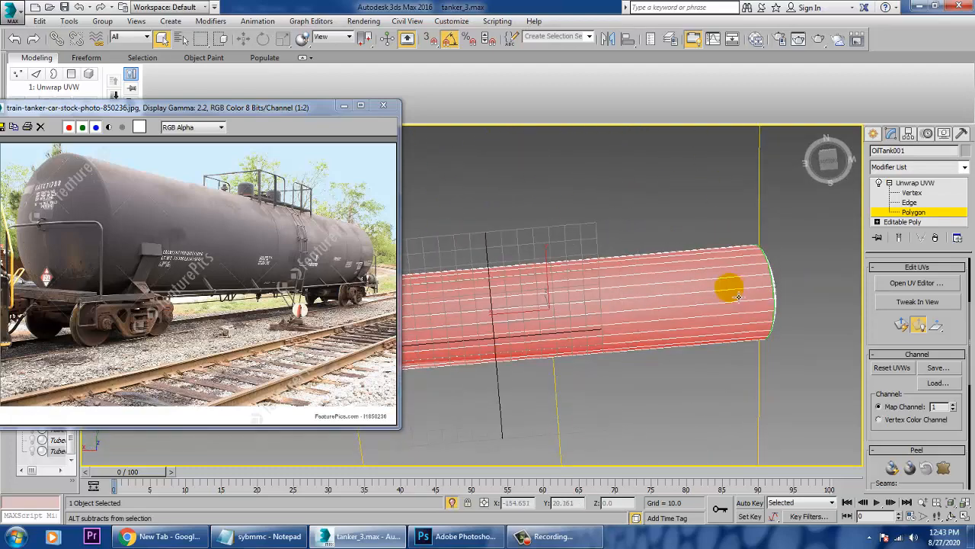
pyautogui.keyDown('alt'); pyautogui.moveTo(738, 297); pyautogui.dragTo(570, 342, button='middle'); pyautogui.keyUp('alt')
pyautogui.keyDown('alt'); pyautogui.moveTo(673, 314); pyautogui.dragTo(619, 429, button='middle'); pyautogui.keyUp('alt')
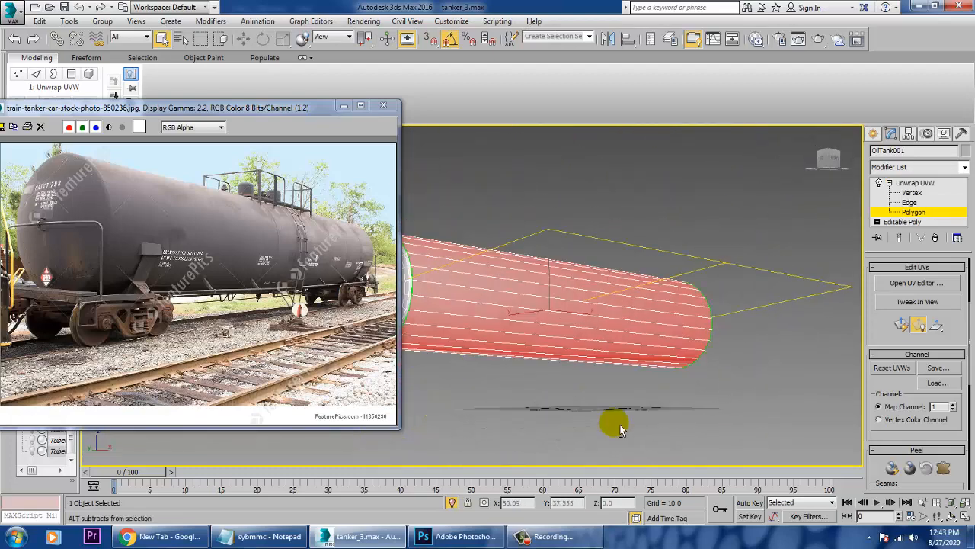
# Apply a cylindrical projection to the selected side polygons, aligned to X and fitted to the selection
pyautogui.scroll(-5, 902, 438)
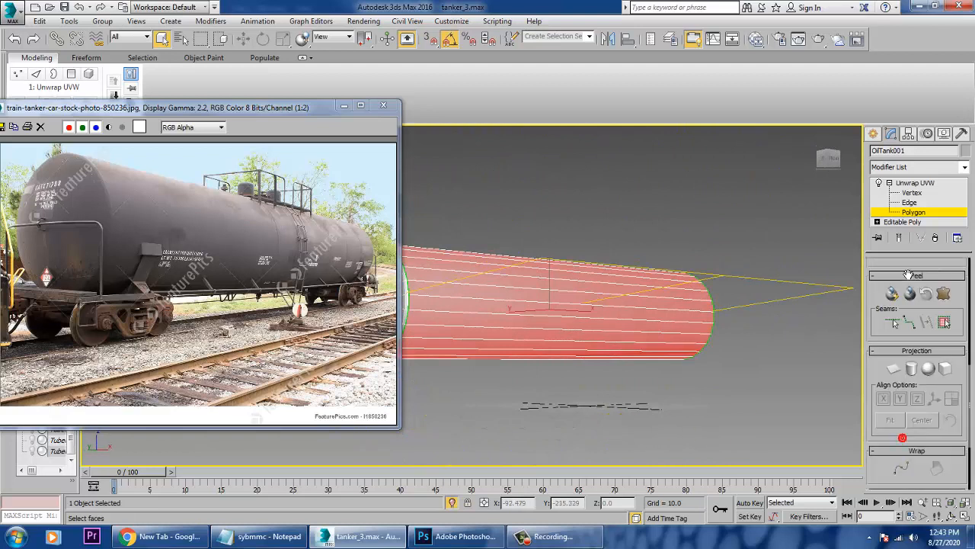
pyautogui.click(911, 368)
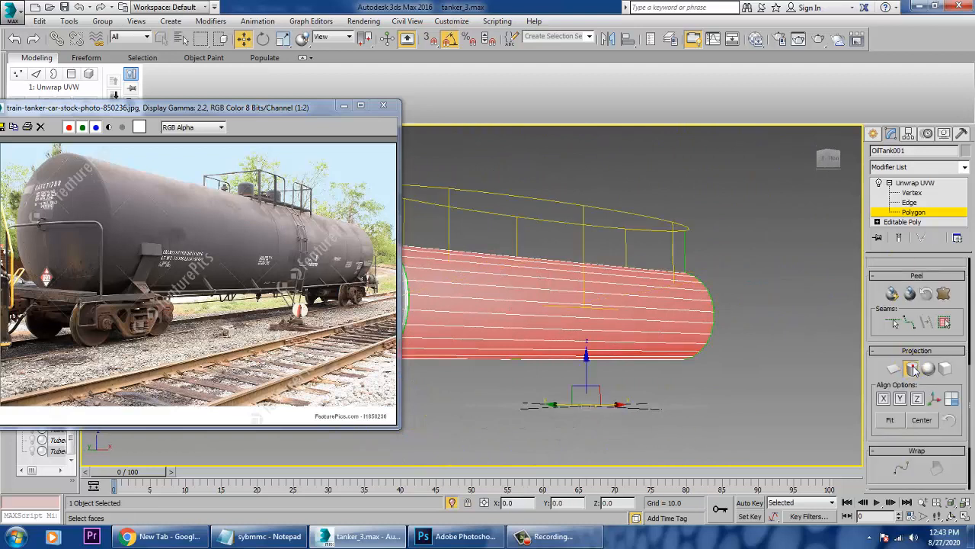
pyautogui.click(885, 399)
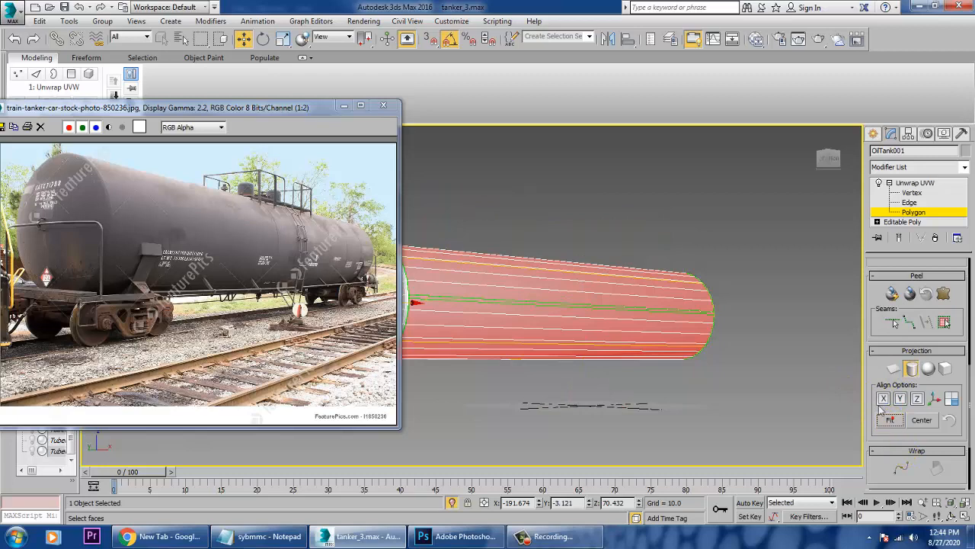
pyautogui.moveTo(499, 265); pyautogui.dragTo(682, 309, button='middle')
pyautogui.keyDown('alt'); pyautogui.moveTo(682, 309); pyautogui.dragTo(732, 343, button='middle'); pyautogui.keyUp('alt')
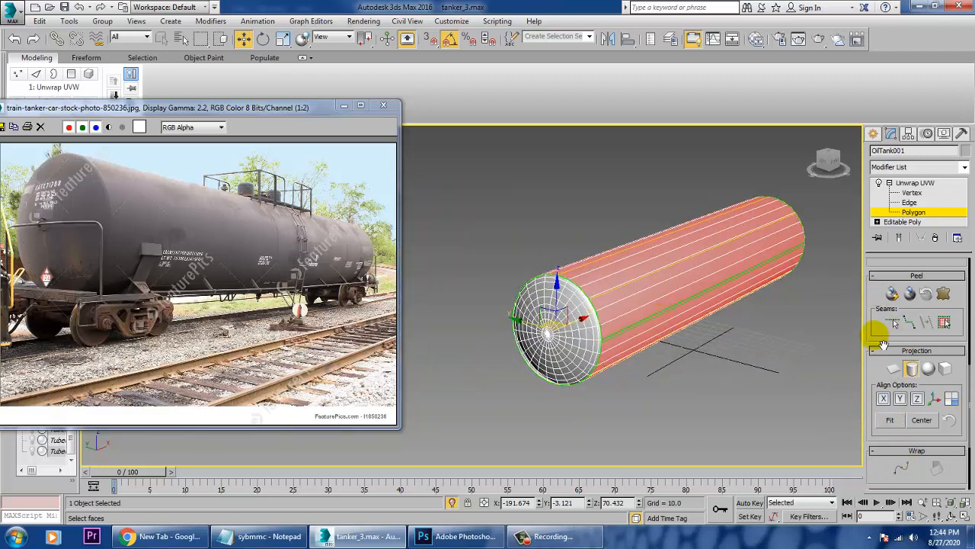
# Open the UV editor maximized and move the tank side's UV shell out of the checker tile, clear of the cap shells
pyautogui.scroll(-5, 871, 331)
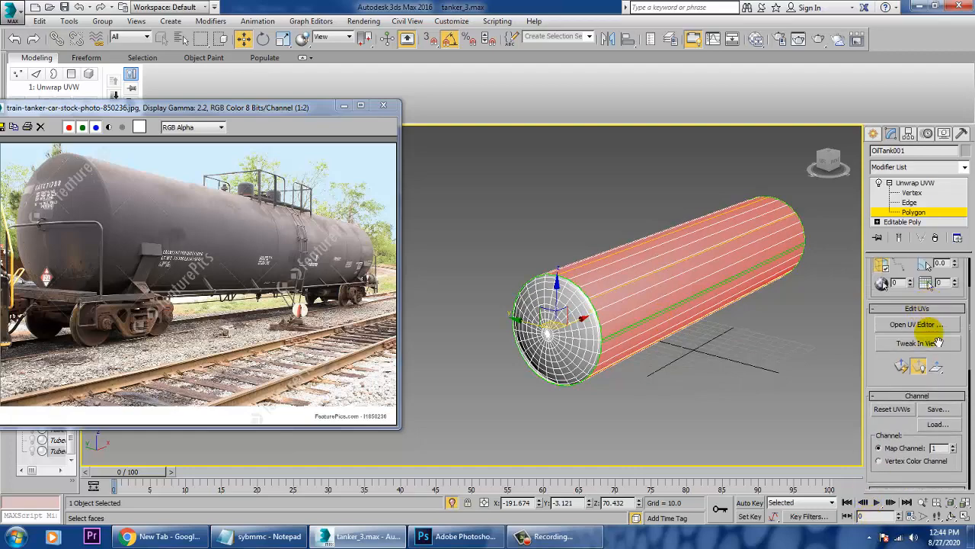
pyautogui.click(921, 325)
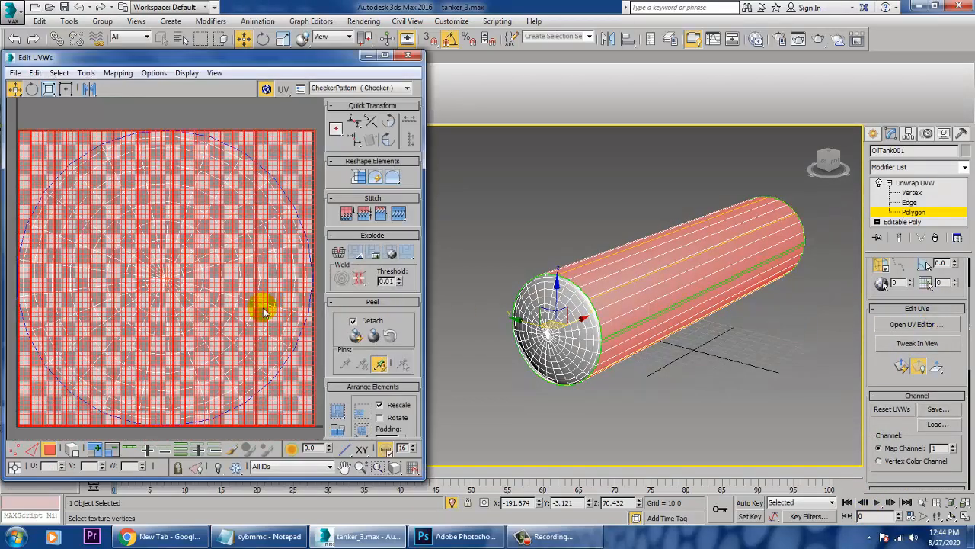
pyautogui.click(385, 56)
pyautogui.press('2')
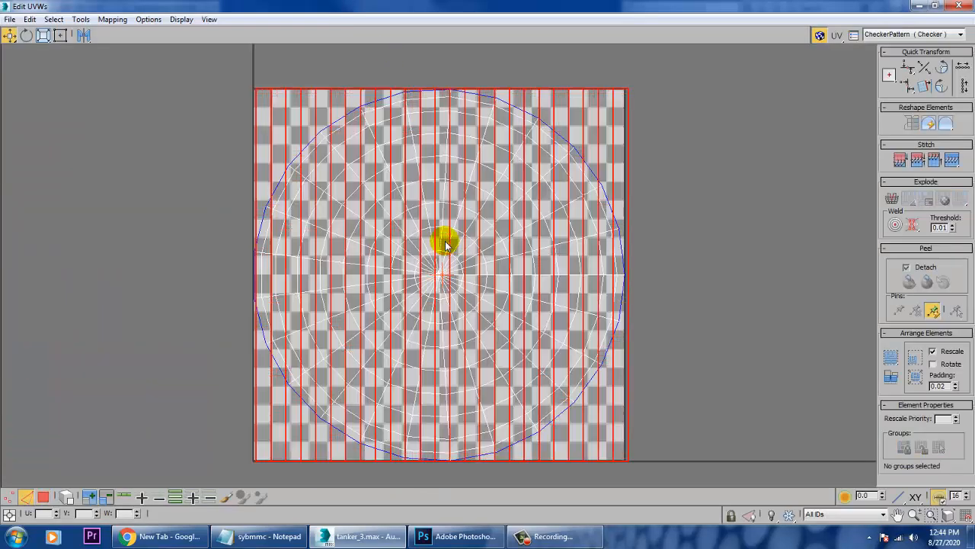
pyautogui.press('3')
pyautogui.moveTo(482, 299); pyautogui.dragTo(50, 306)
pyautogui.moveTo(480, 293); pyautogui.dragTo(819, 322, button='middle')
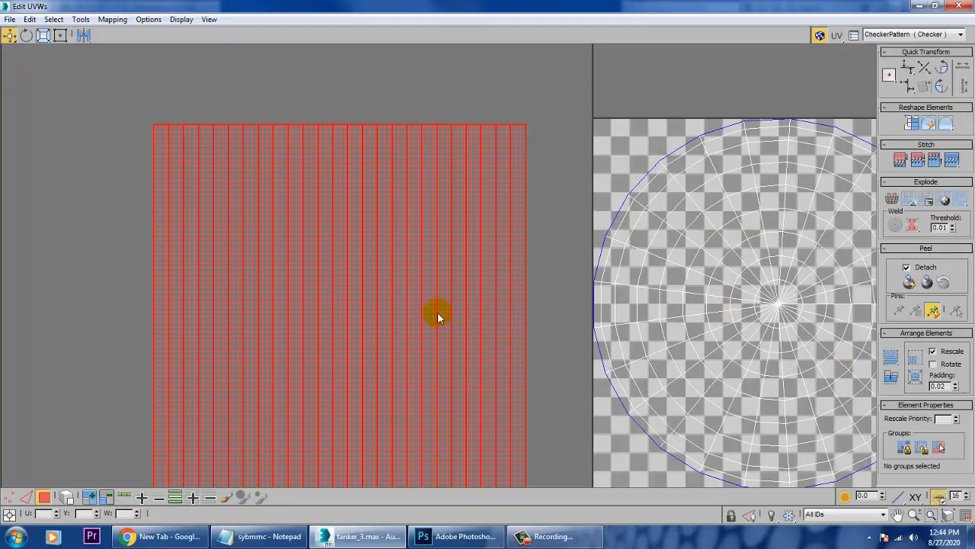
pyautogui.moveTo(397, 307); pyautogui.dragTo(335, 279)
# Relax the tank side's UV shell by polygon angles with 100 iterations and an amount of 0.1
pyautogui.scroll(-2, 334, 277)
pyautogui.click(82, 20)
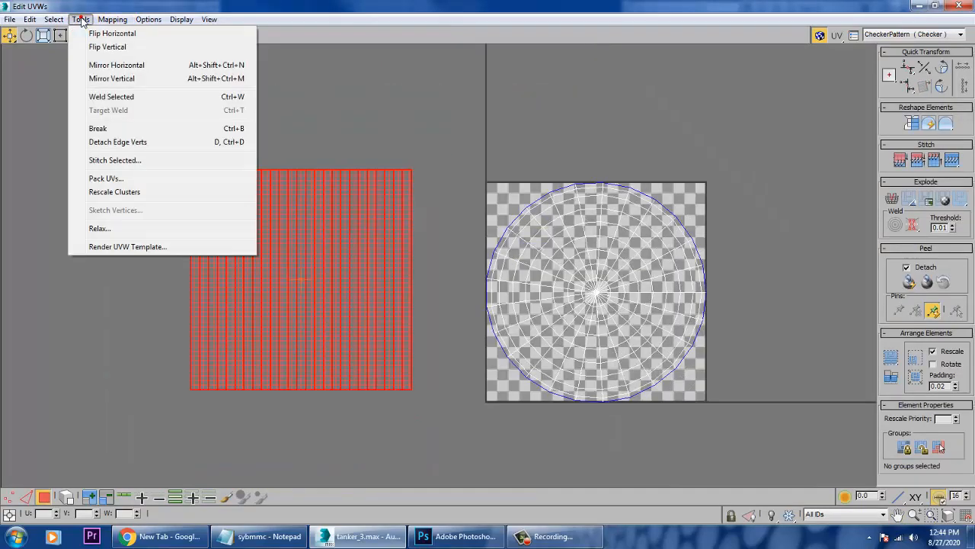
pyautogui.click(137, 227)
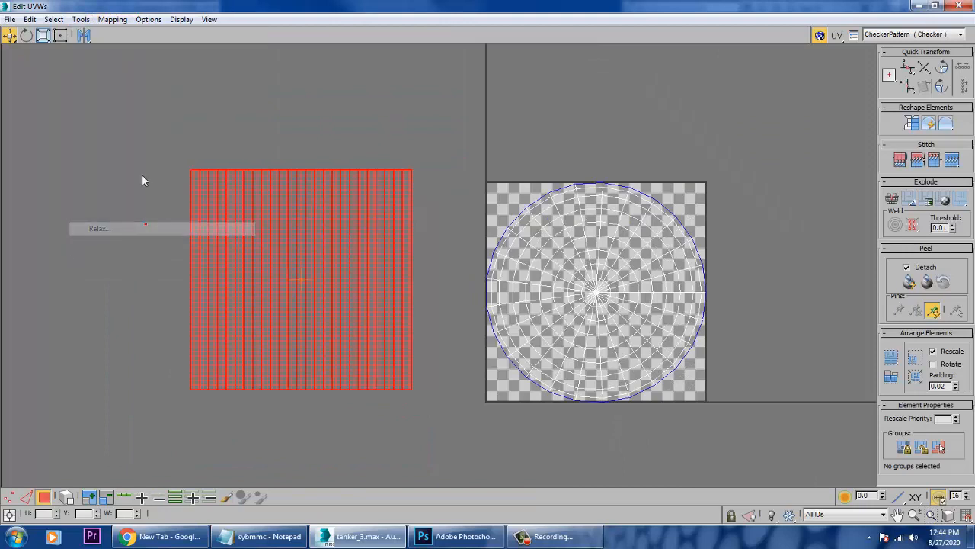
pyautogui.click(97, 67)
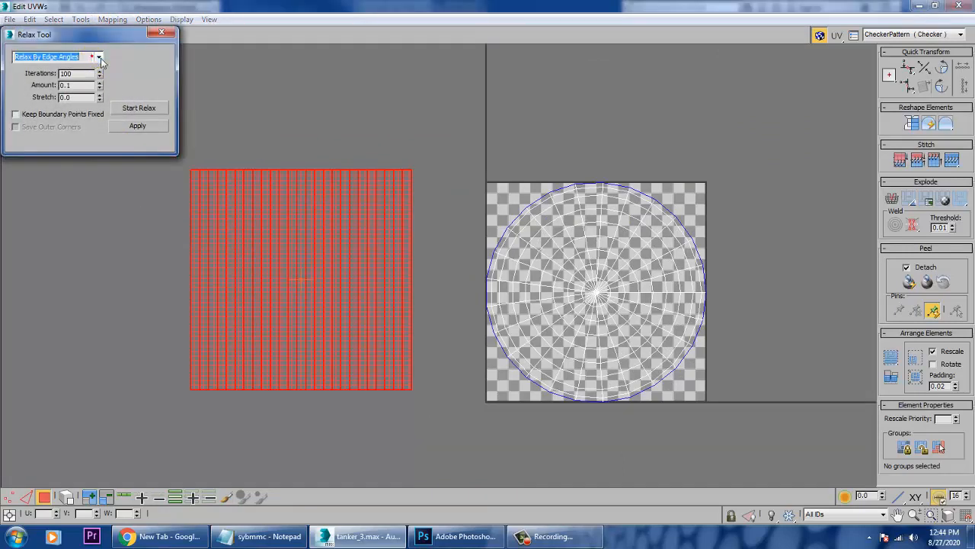
pyautogui.click(98, 57)
pyautogui.click(76, 66)
pyautogui.click(139, 108)
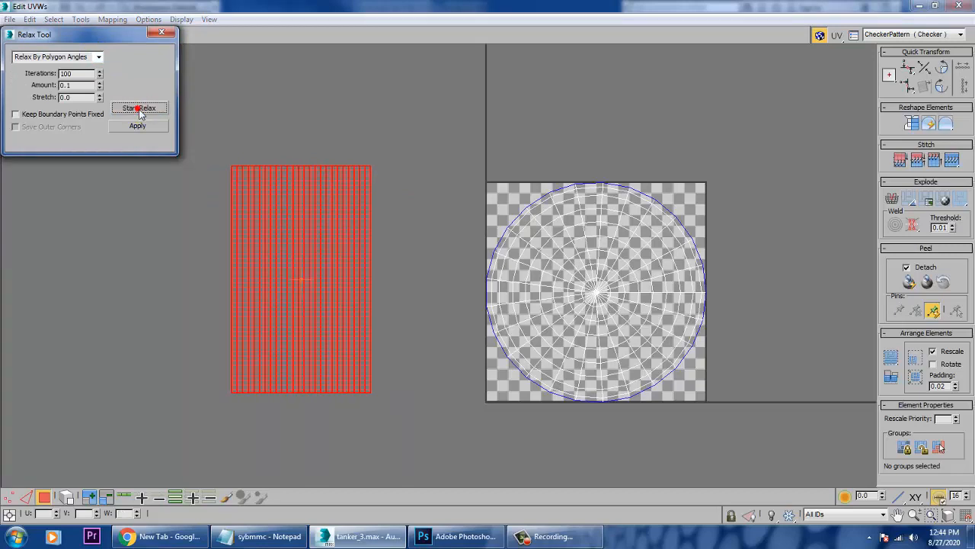
pyautogui.click(139, 126)
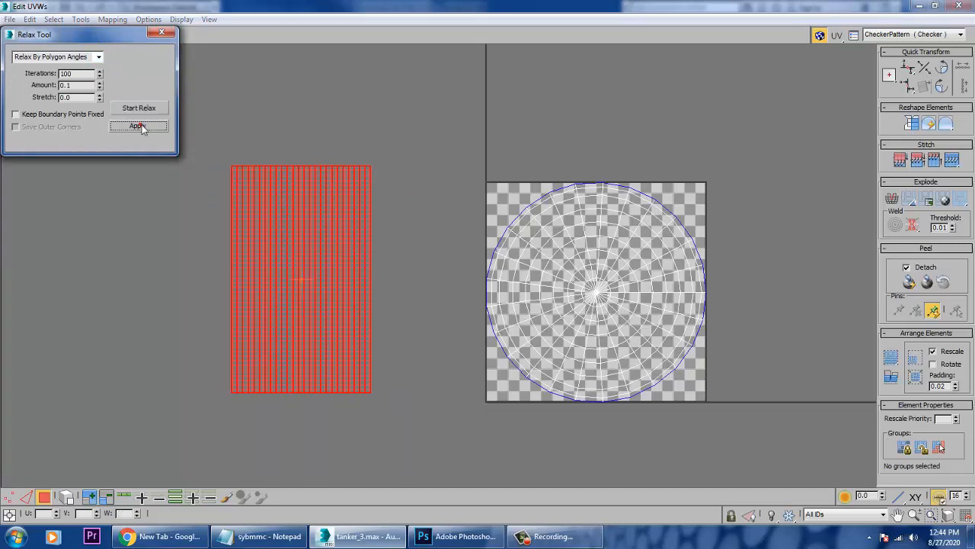
pyautogui.click(162, 32)
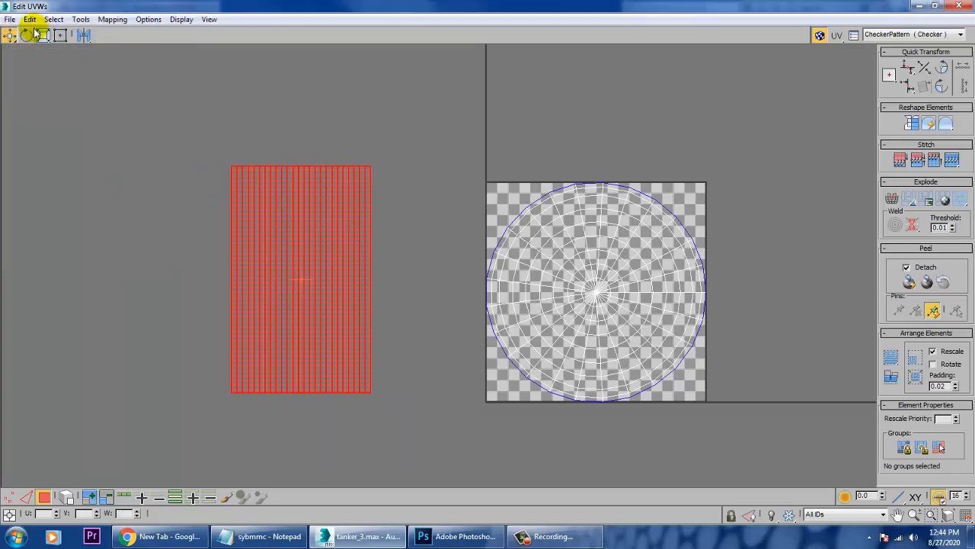
# Stretch the tank side's UV shell horizontally until it is wider than tall, and restore the UV editor to its smaller window
pyautogui.moveTo(43, 35); pyautogui.dragTo(44, 67)
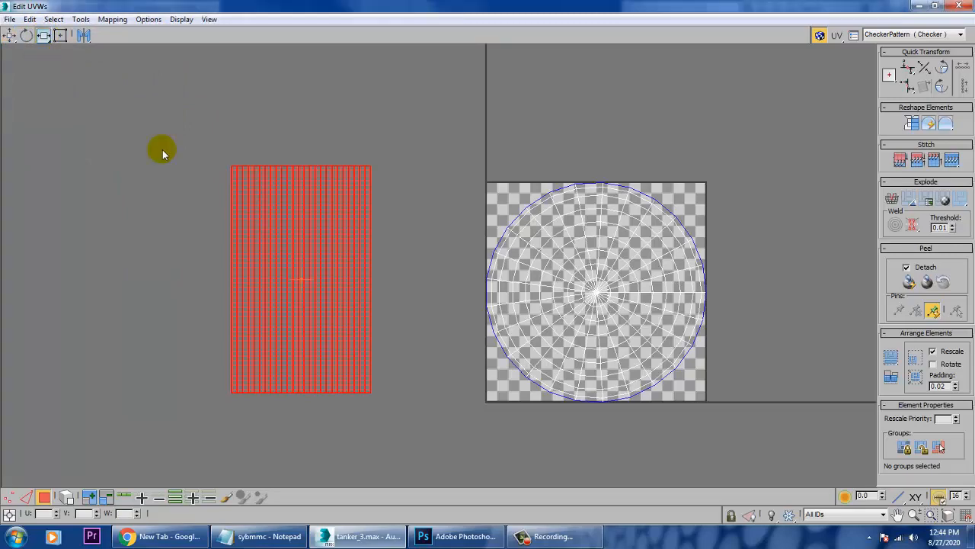
pyautogui.moveTo(354, 275); pyautogui.dragTo(568, 300)
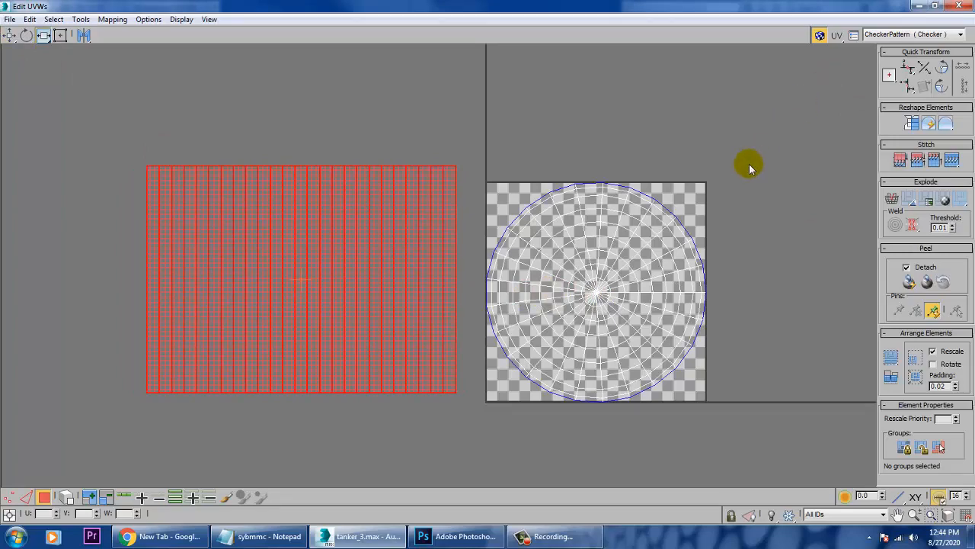
pyautogui.click(936, 7)
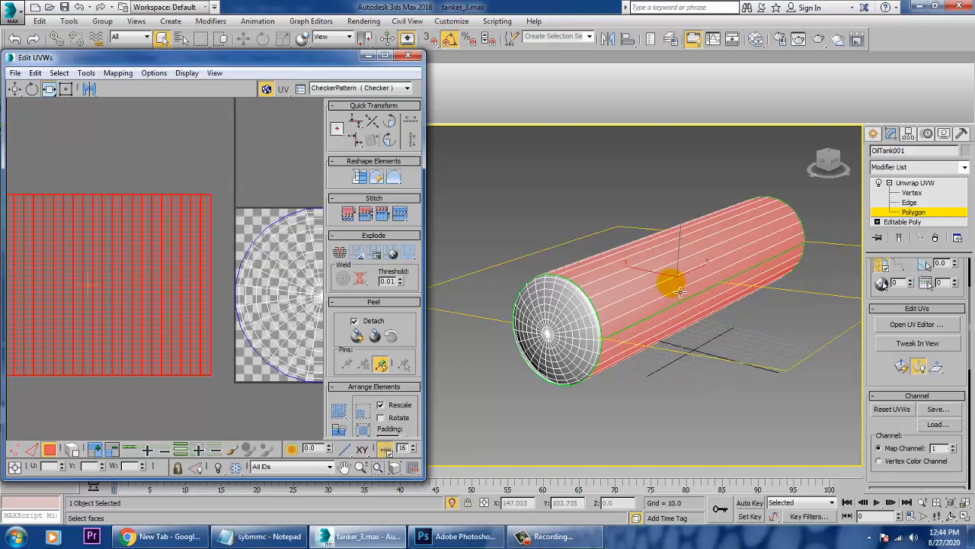
# Open the Slate Material Editor at an empty area beside the existing material node
pyautogui.press('m')
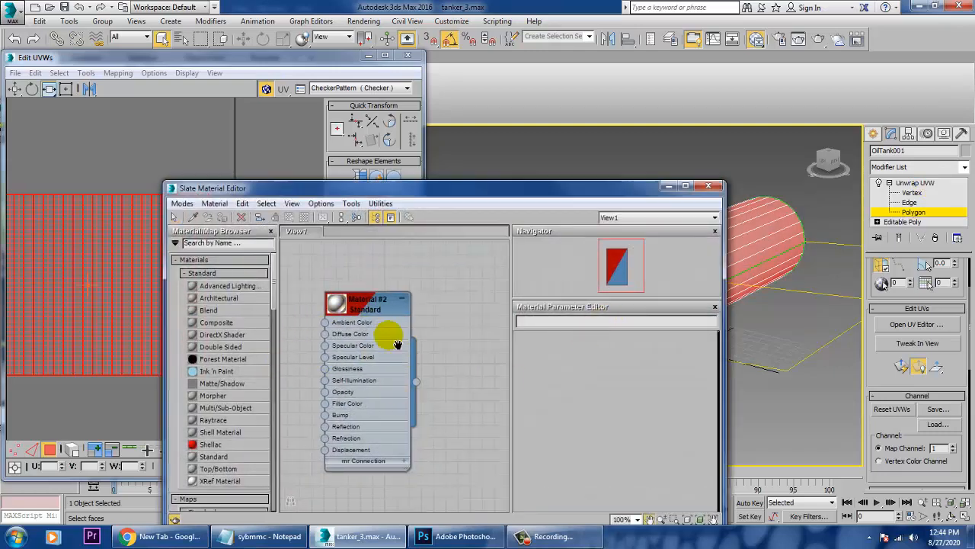
pyautogui.moveTo(398, 344); pyautogui.dragTo(374, 272, button='middle')
pyautogui.moveTo(405, 397); pyautogui.dragTo(373, 304, button='middle')
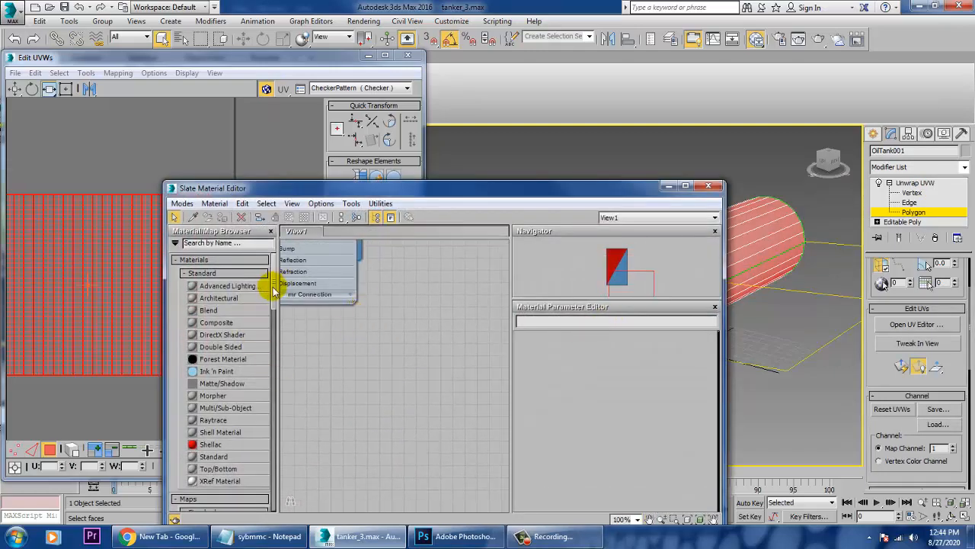
pyautogui.moveTo(274, 288); pyautogui.dragTo(277, 342)
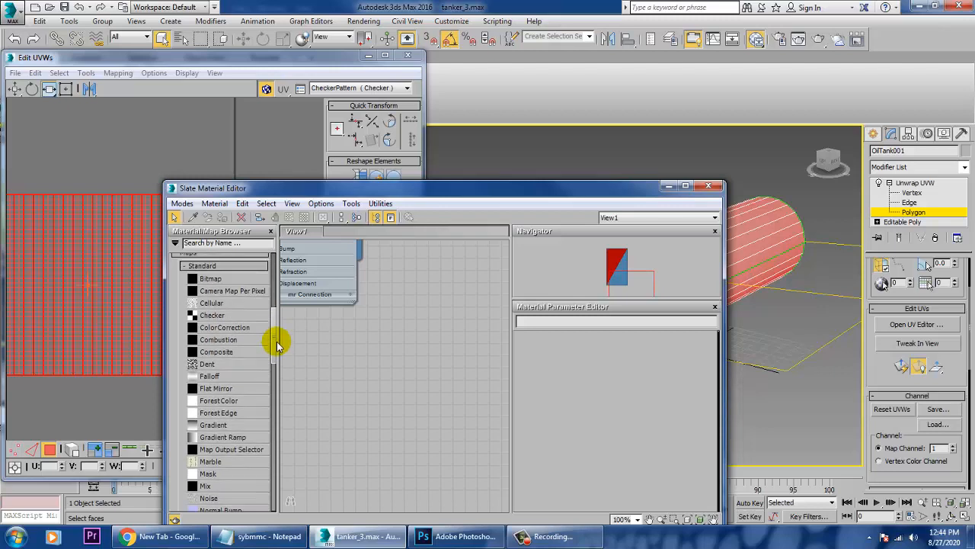
pyautogui.moveTo(211, 315); pyautogui.dragTo(381, 349)
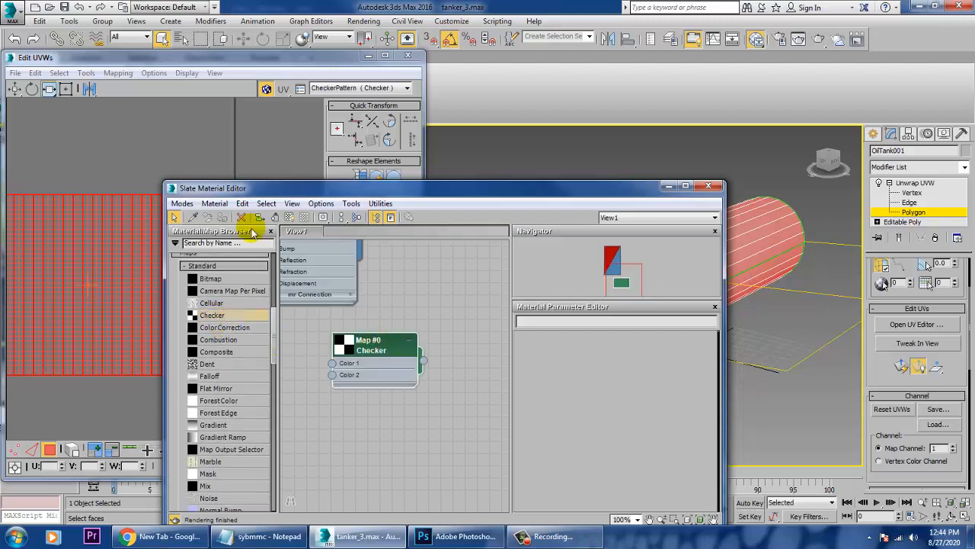
pyautogui.doubleClick(377, 350)
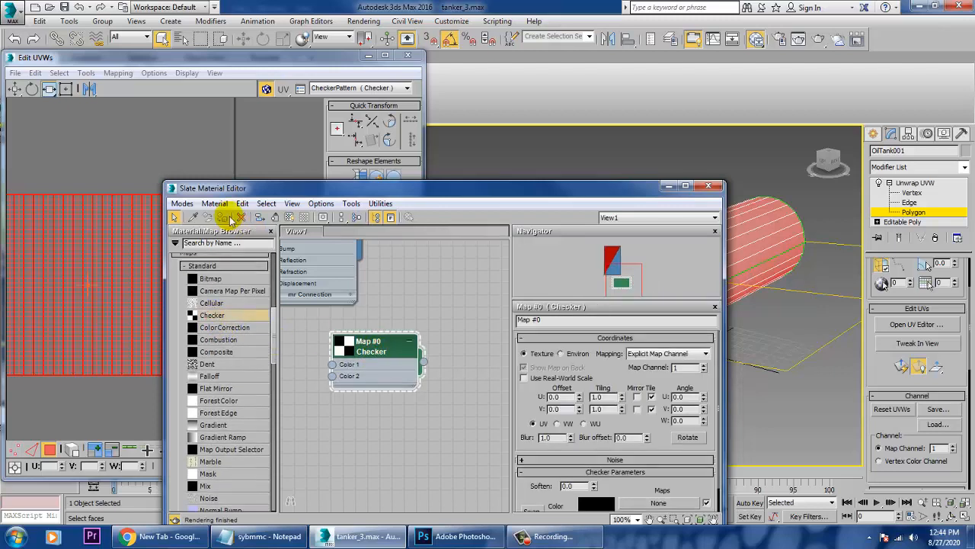
pyautogui.press('Delete')
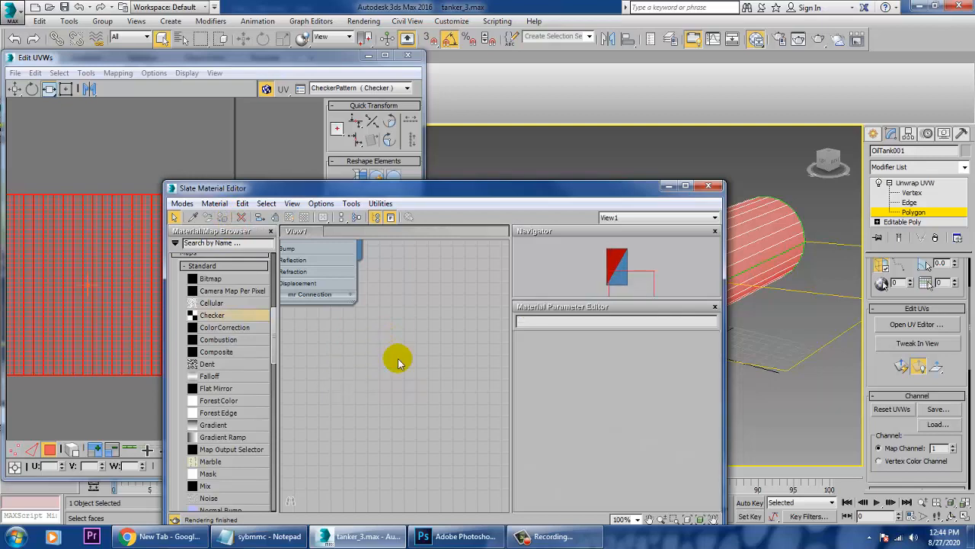
# Create a new Standard material and assign a Checker map to its diffuse color
pyautogui.moveTo(275, 336); pyautogui.dragTo(272, 312)
pyautogui.moveTo(213, 321); pyautogui.dragTo(347, 336)
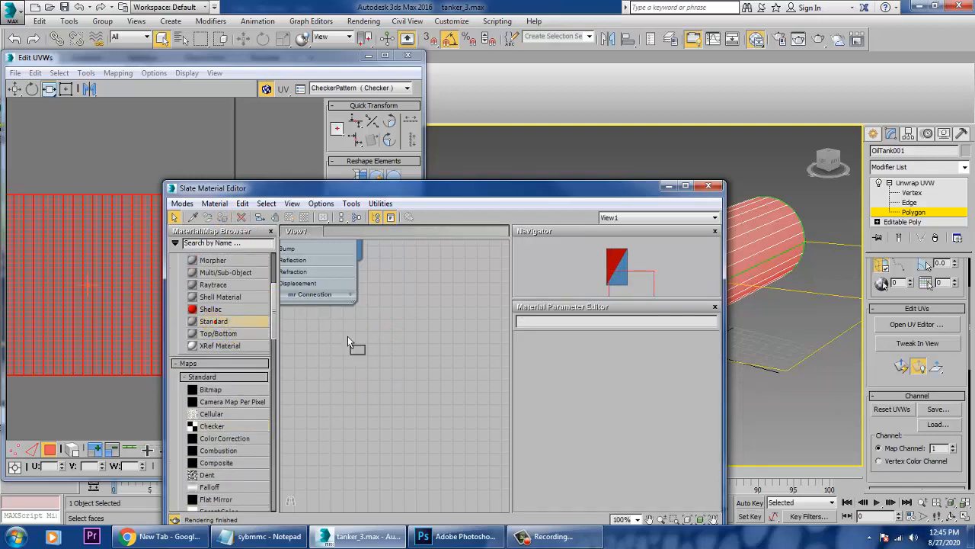
pyautogui.doubleClick(362, 339)
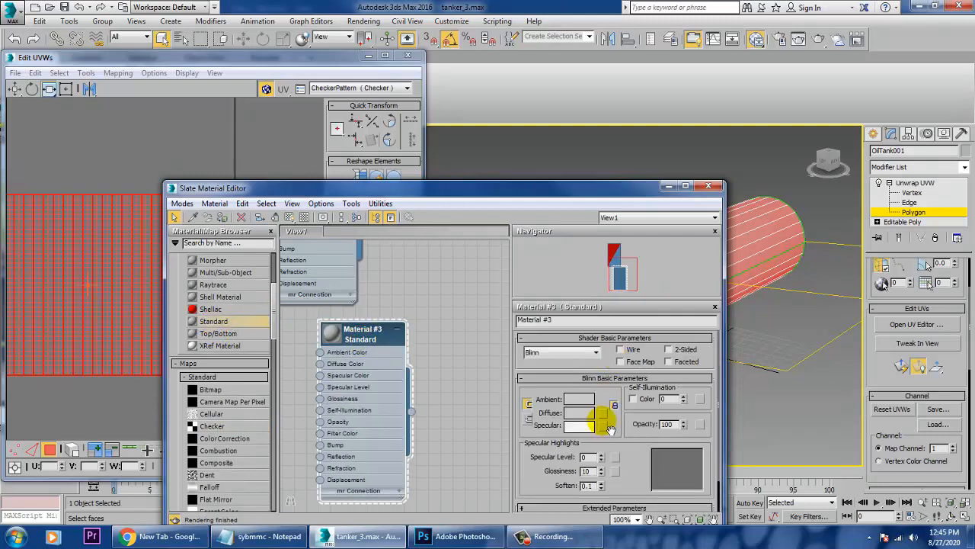
pyautogui.click(604, 416)
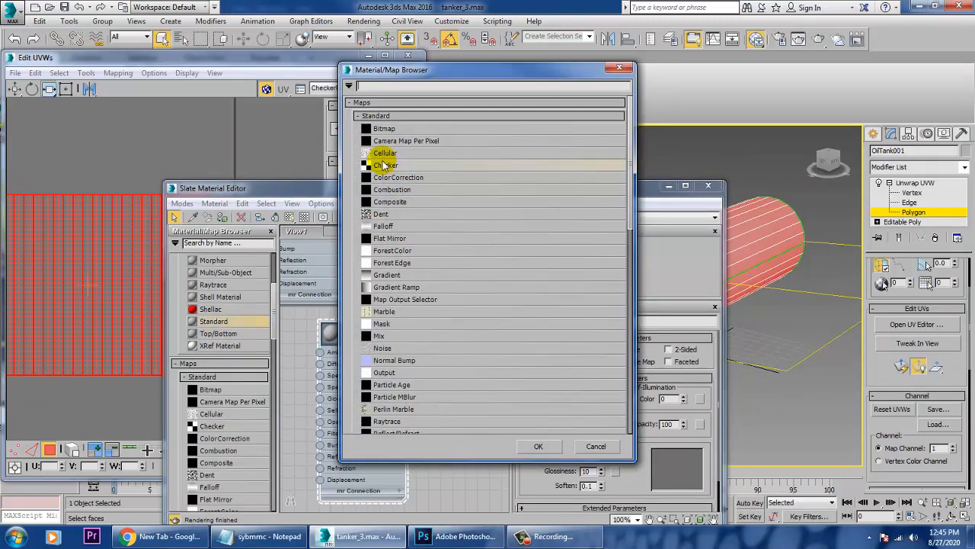
pyautogui.doubleClick(384, 166)
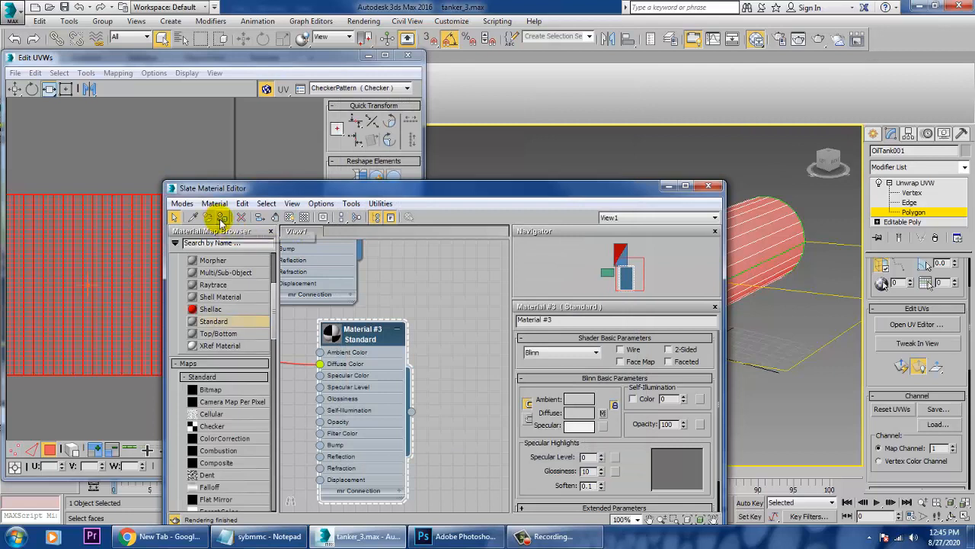
# Show the checker material shaded in the viewport and set the Checker map's tiling to 20 in both U and V
pyautogui.click(290, 217)
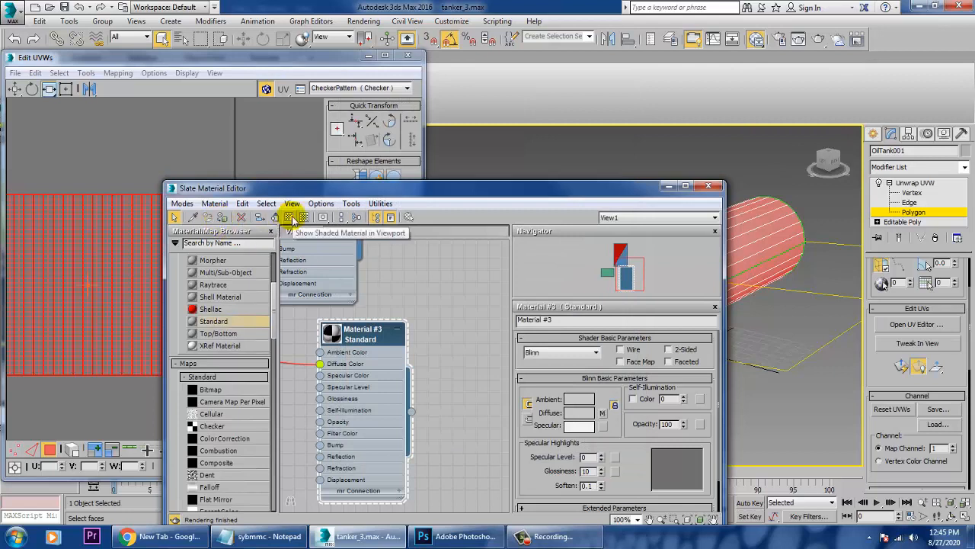
pyautogui.click(602, 414)
pyautogui.doubleClick(608, 398)
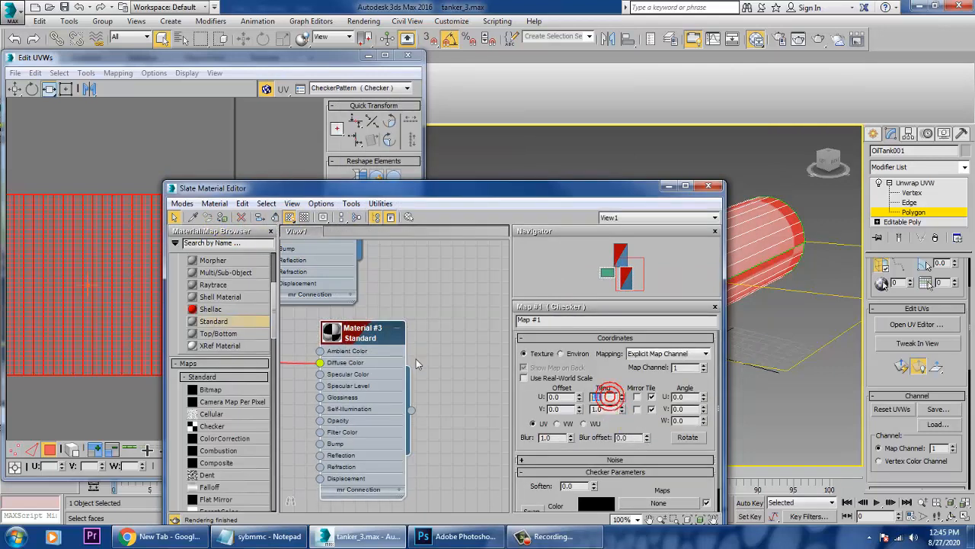
pyautogui.write('20')
pyautogui.press('Tab')
pyautogui.write('20')
pyautogui.press('Return')
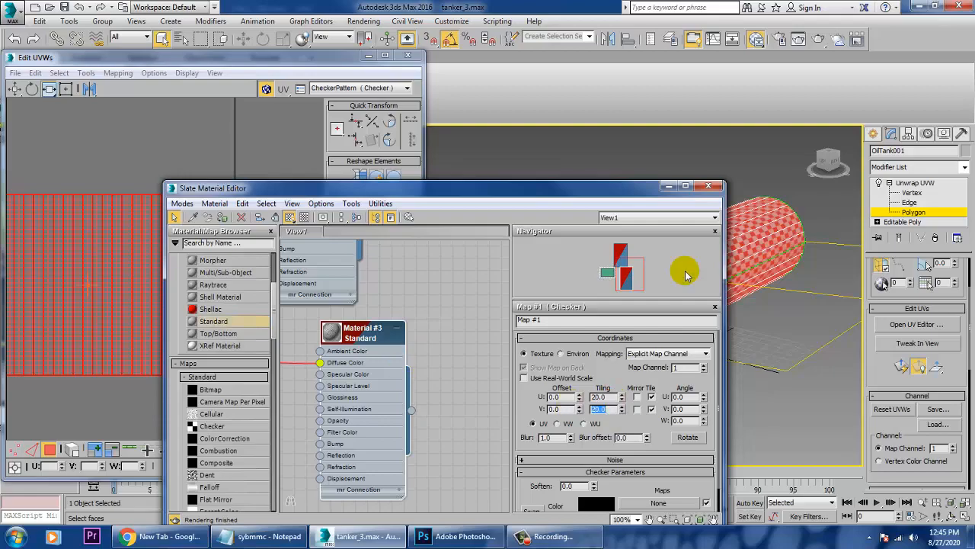
# Move the Slate Material Editor aside, examine the checker pattern on the tank, and minimize the editor
pyautogui.moveTo(643, 195); pyautogui.dragTo(400, 305)
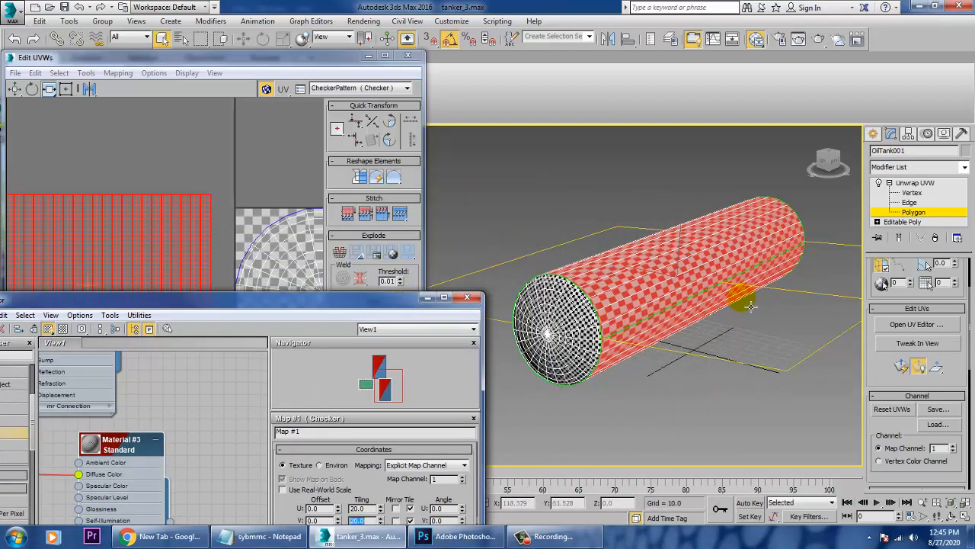
pyautogui.keyDown('alt'); pyautogui.moveTo(750, 306); pyautogui.dragTo(689, 304, button='middle'); pyautogui.keyUp('alt')
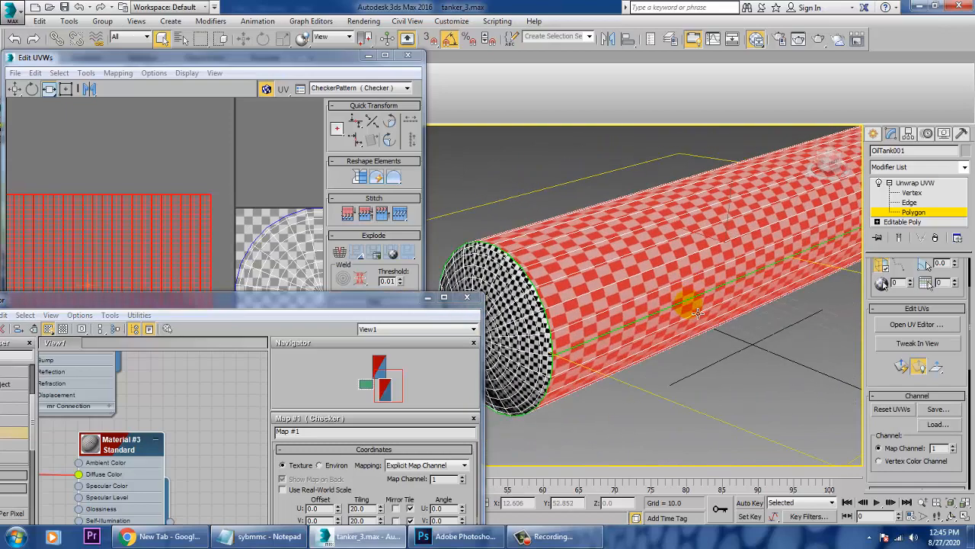
pyautogui.click(429, 299)
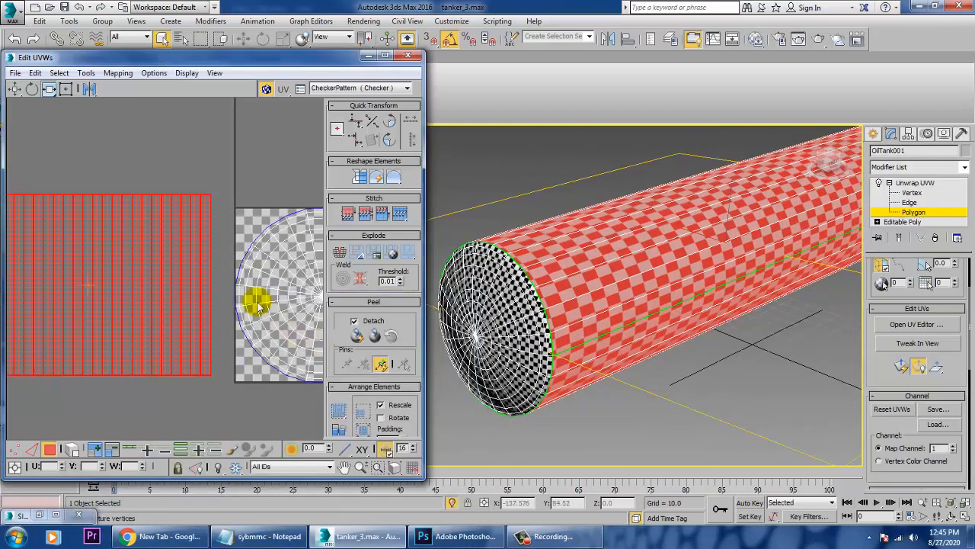
# Invert the polygon selection from the tank's side to its end caps and try to deselect one of the caps
pyautogui.moveTo(257, 301); pyautogui.dragTo(191, 299, button='middle')
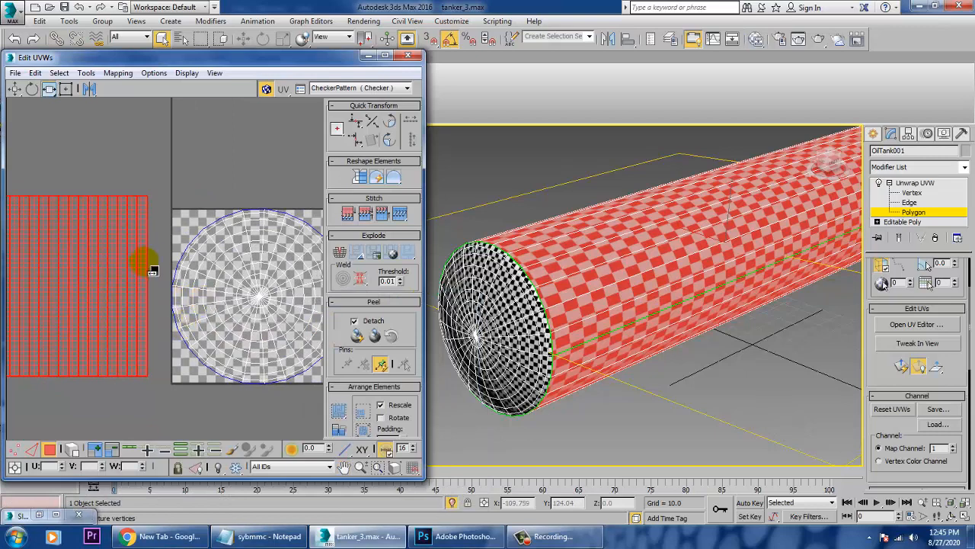
pyautogui.moveTo(146, 257); pyautogui.dragTo(172, 270, button='middle')
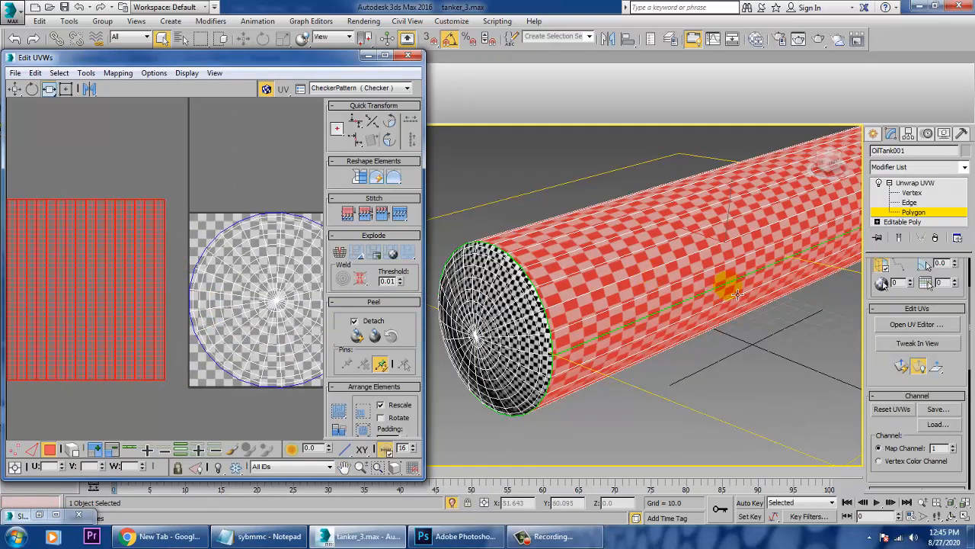
pyautogui.keyDown('alt'); pyautogui.moveTo(728, 286); pyautogui.dragTo(744, 300, button='middle'); pyautogui.keyUp('alt')
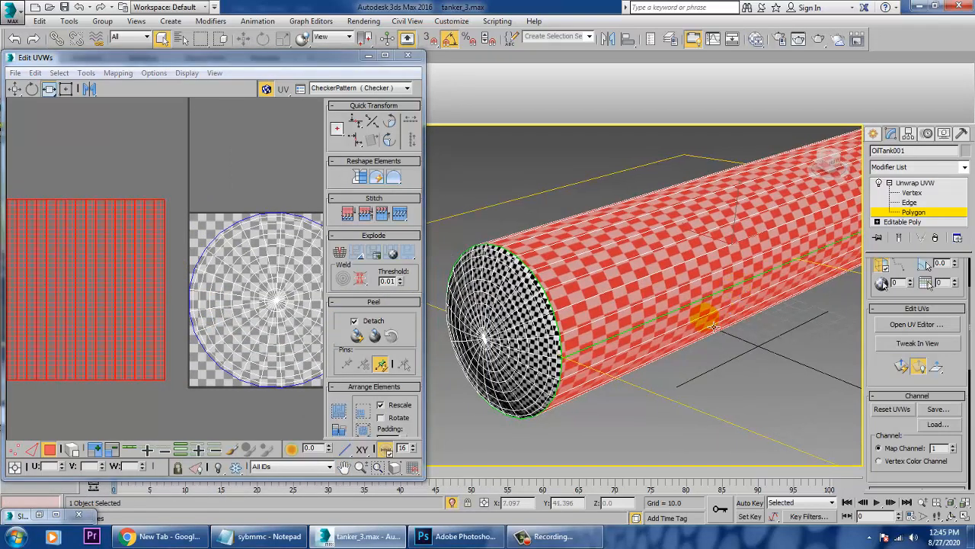
pyautogui.hotkey('ctrl', 'i')
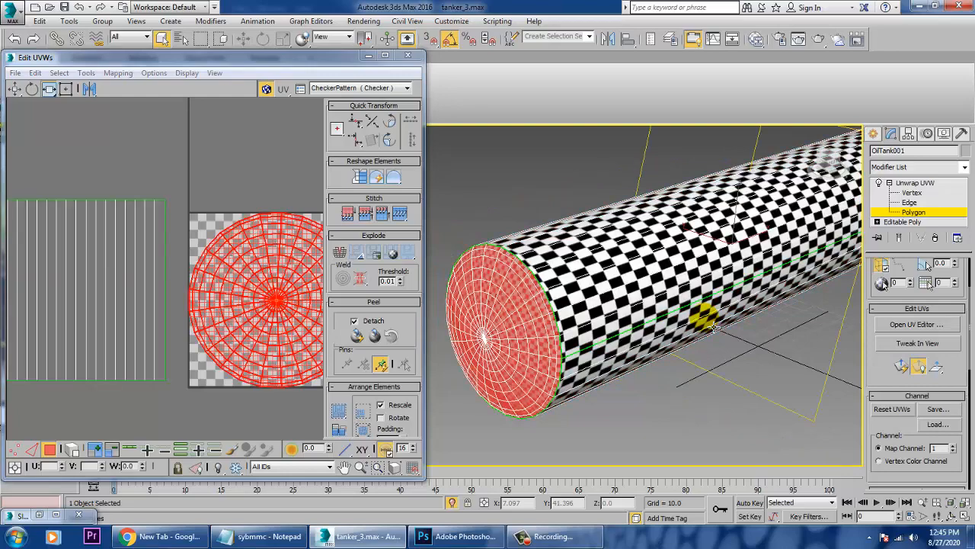
pyautogui.keyDown('alt'); pyautogui.moveTo(771, 310); pyautogui.dragTo(726, 309, button='middle'); pyautogui.keyUp('alt')
pyautogui.scroll(-5, 771, 295)
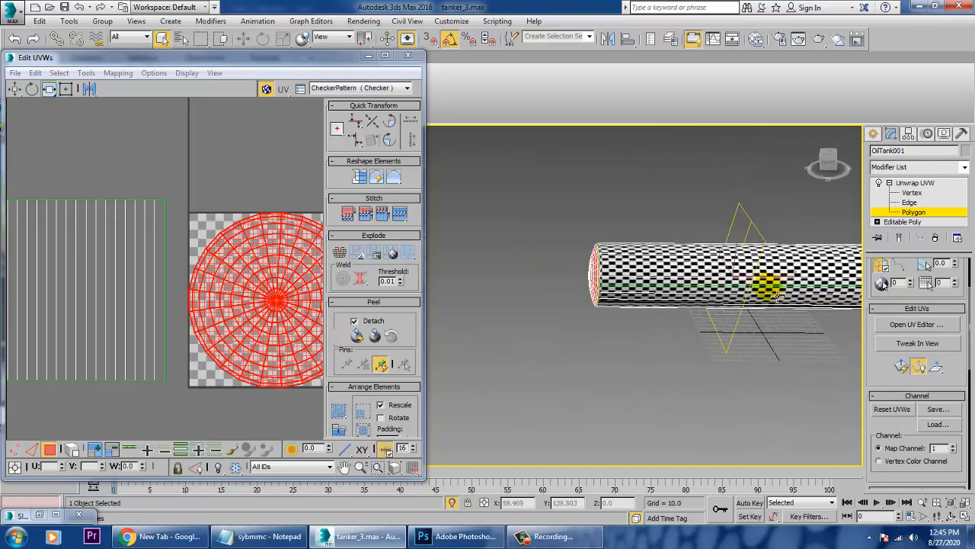
pyautogui.moveTo(788, 291); pyautogui.dragTo(639, 286, button='middle')
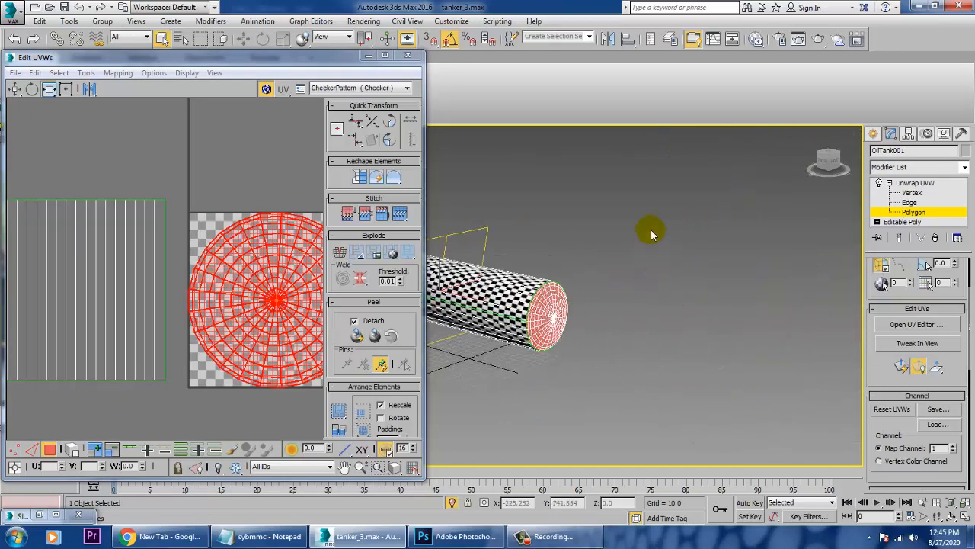
pyautogui.keyDown('alt'); pyautogui.moveTo(471, 387); pyautogui.dragTo(468, 389); pyautogui.keyUp('alt')
pyautogui.keyDown('alt'); pyautogui.moveTo(618, 320); pyautogui.dragTo(695, 306, button='middle'); pyautogui.keyUp('alt')
pyautogui.moveTo(549, 284); pyautogui.dragTo(718, 243, button='middle')
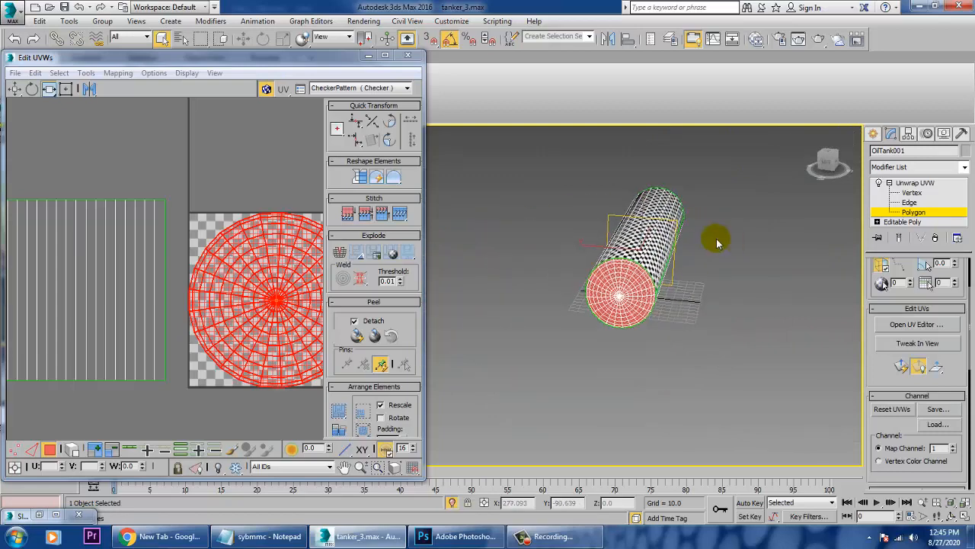
pyautogui.scroll(3, 708, 259)
pyautogui.moveTo(671, 306)
pyautogui.keyDown('alt'); pyautogui.mouseDown(button='middle')
pyautogui.moveTo(619, 311)
pyautogui.moveTo(678, 322)
pyautogui.moveTo(667, 322)
pyautogui.mouseUp(button='middle'); pyautogui.keyUp('alt')
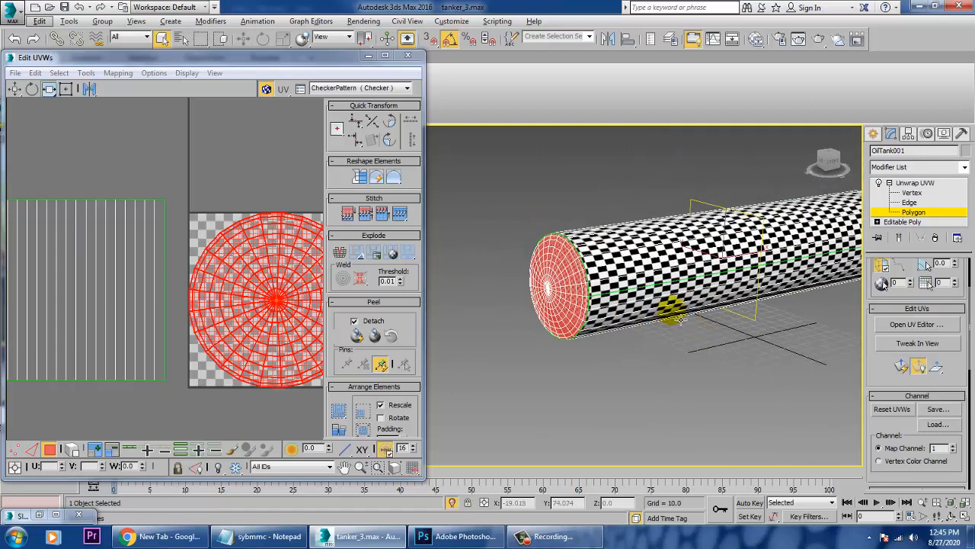
pyautogui.keyDown('alt'); pyautogui.moveTo(674, 177); pyautogui.dragTo(861, 436); pyautogui.keyUp('alt')
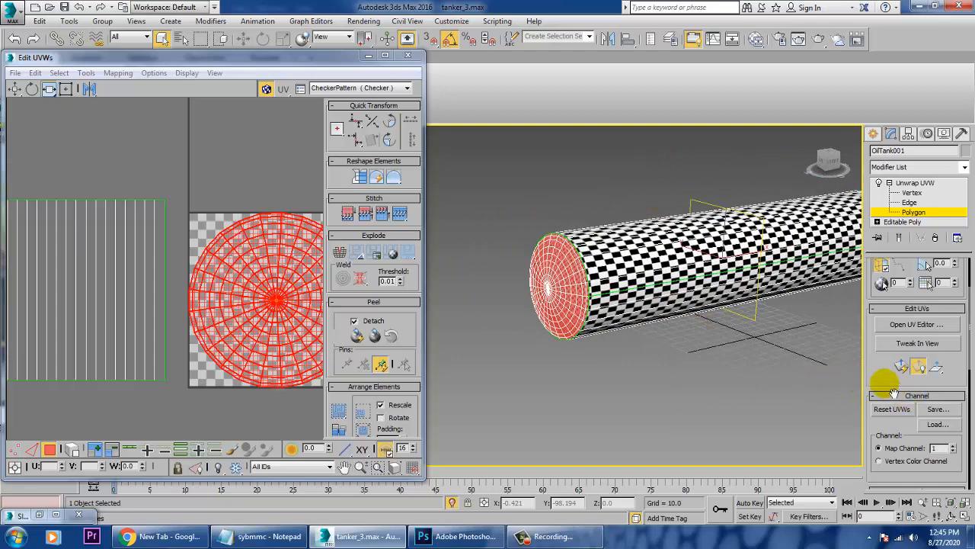
pyautogui.scroll(-5, 893, 391)
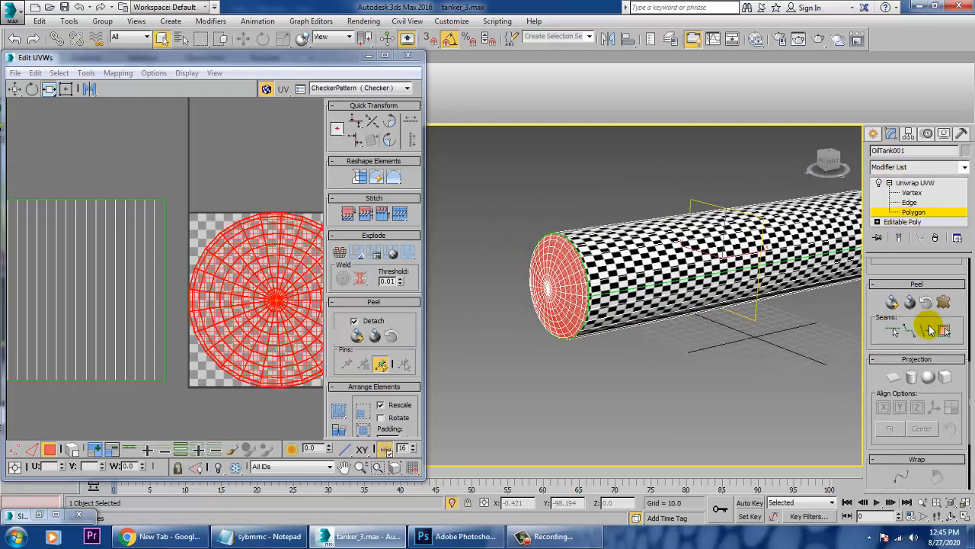
# Try planar projection and Quick Planar Map on the selected end cap polygons
pyautogui.click(894, 376)
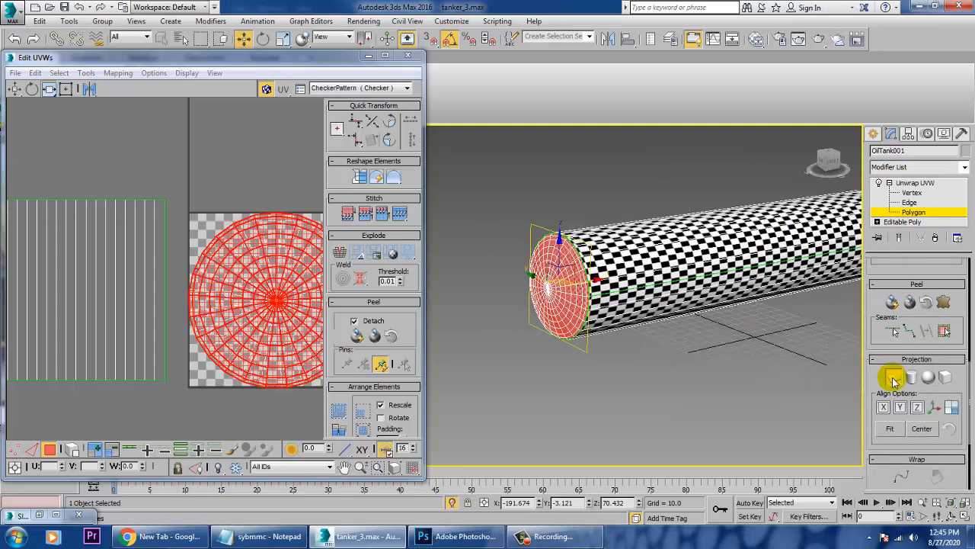
pyautogui.click(890, 331)
pyautogui.scroll(5, 878, 358)
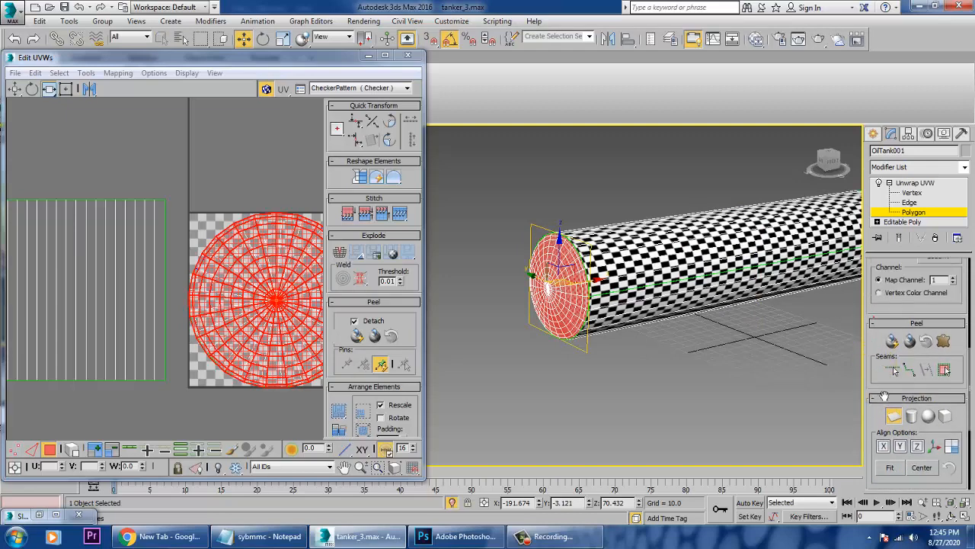
pyautogui.click(901, 347)
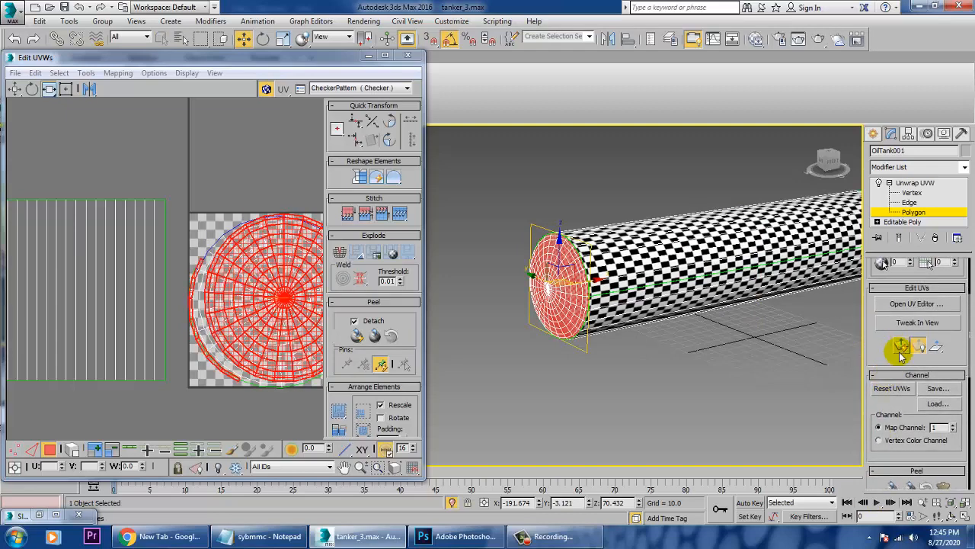
pyautogui.click(902, 347)
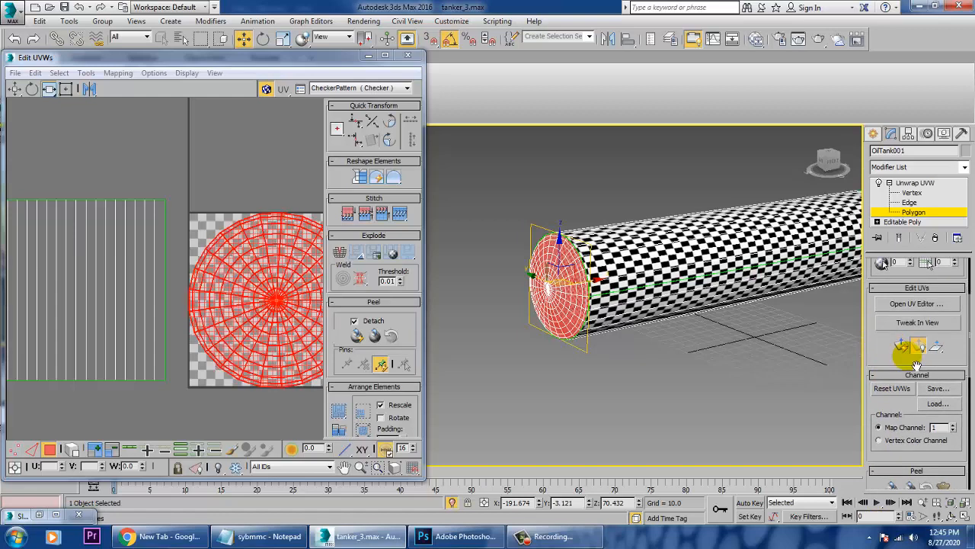
# Exit the planar projection, select the tank side's UV shell at polygon level, and invert the selection to the end caps
pyautogui.keyDown('alt'); pyautogui.moveTo(619, 328); pyautogui.dragTo(561, 283, button='middle'); pyautogui.keyUp('alt')
pyautogui.scroll(1, 579, 293)
pyautogui.scroll(2, 573, 278)
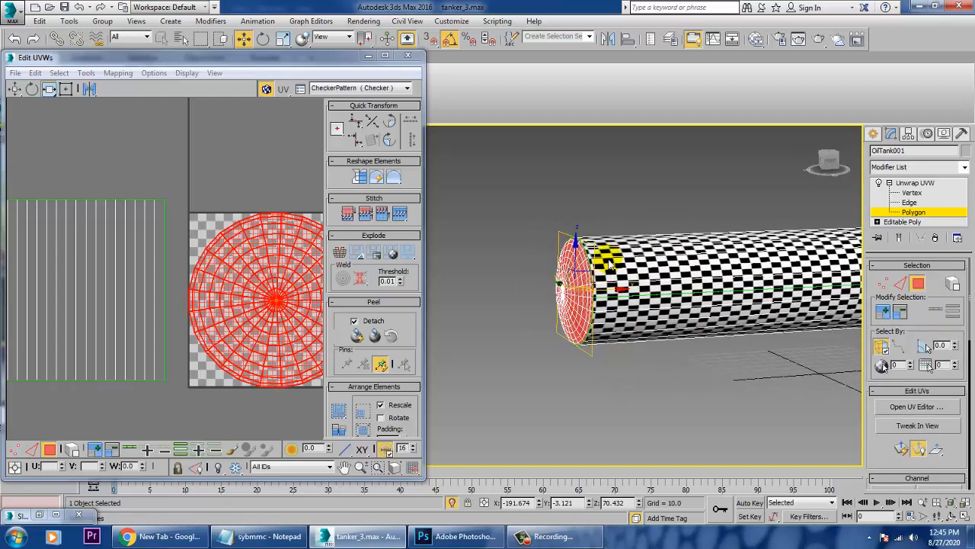
pyautogui.scroll(4, 588, 265)
pyautogui.moveTo(152, 221); pyautogui.dragTo(246, 227, button='middle')
pyautogui.scroll(-2, 236, 222)
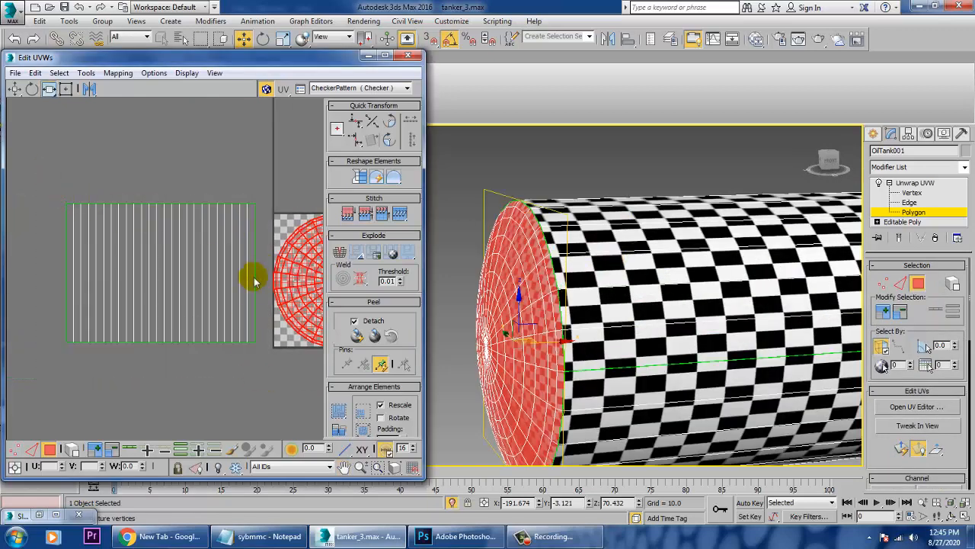
pyautogui.click(914, 184)
pyautogui.click(913, 212)
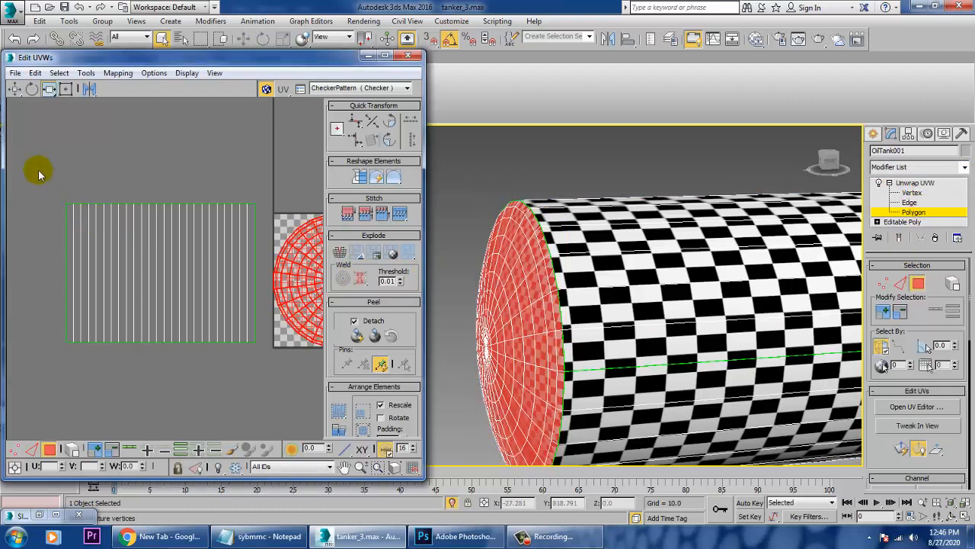
pyautogui.moveTo(259, 388); pyautogui.dragTo(259, 387)
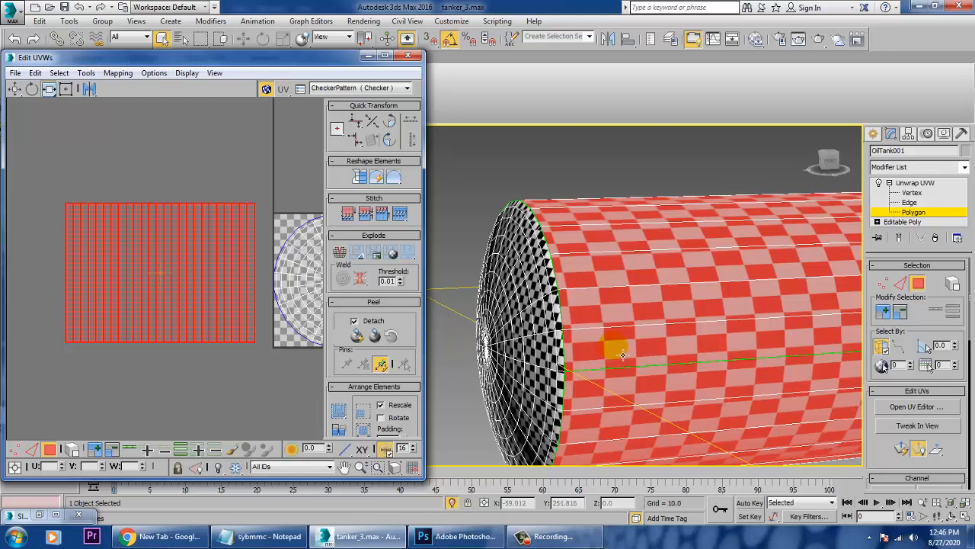
pyautogui.hotkey('ctrl', 'i')
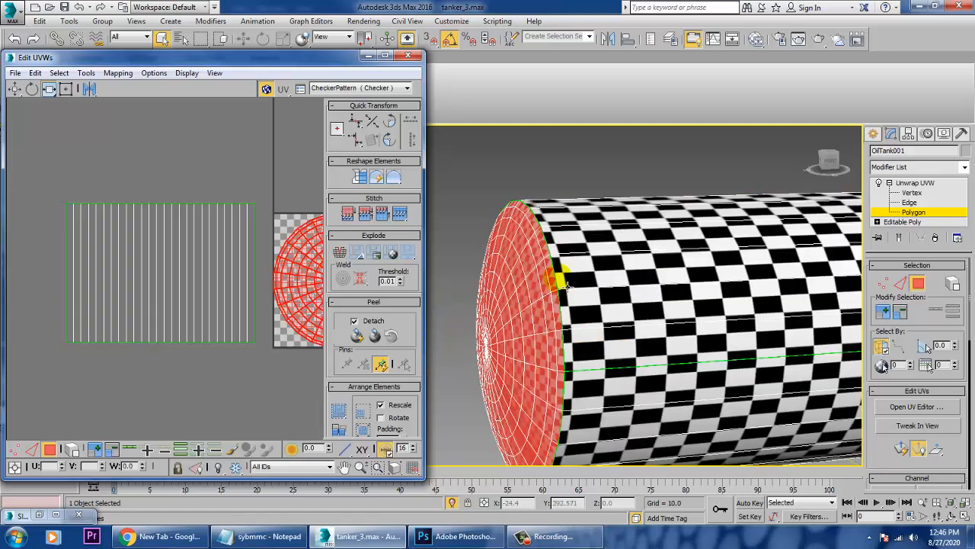
# Deselect one end cap's polygons in wireframe display so only the opposite cap stays selected, and return to shaded display
pyautogui.scroll(-6, 649, 315)
pyautogui.keyDown('alt'); pyautogui.moveTo(632, 251); pyautogui.dragTo(635, 392, button='middle'); pyautogui.keyUp('alt')
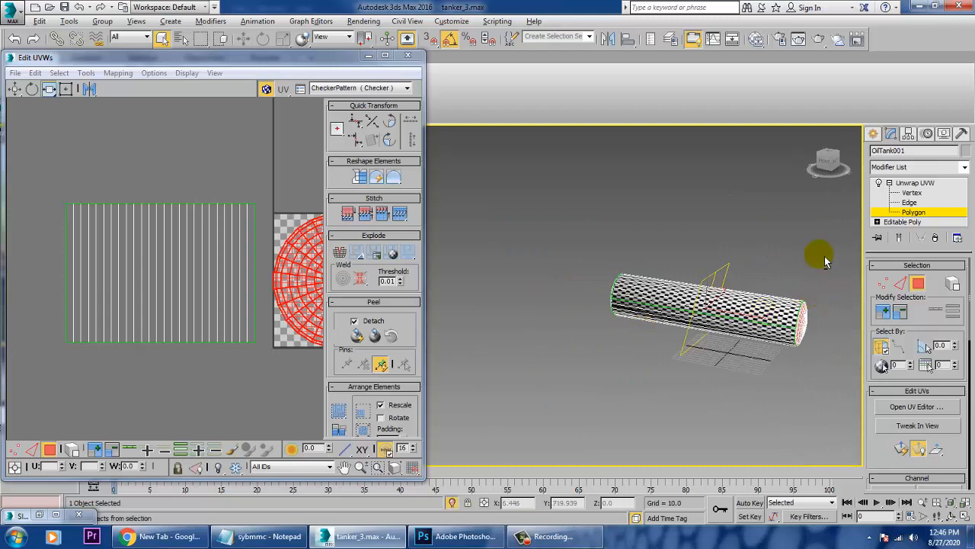
pyautogui.keyDown('alt'); pyautogui.moveTo(808, 349); pyautogui.dragTo(784, 312, button='middle'); pyautogui.keyUp('alt')
pyautogui.keyDown('alt'); pyautogui.moveTo(774, 251); pyautogui.dragTo(856, 400); pyautogui.keyUp('alt')
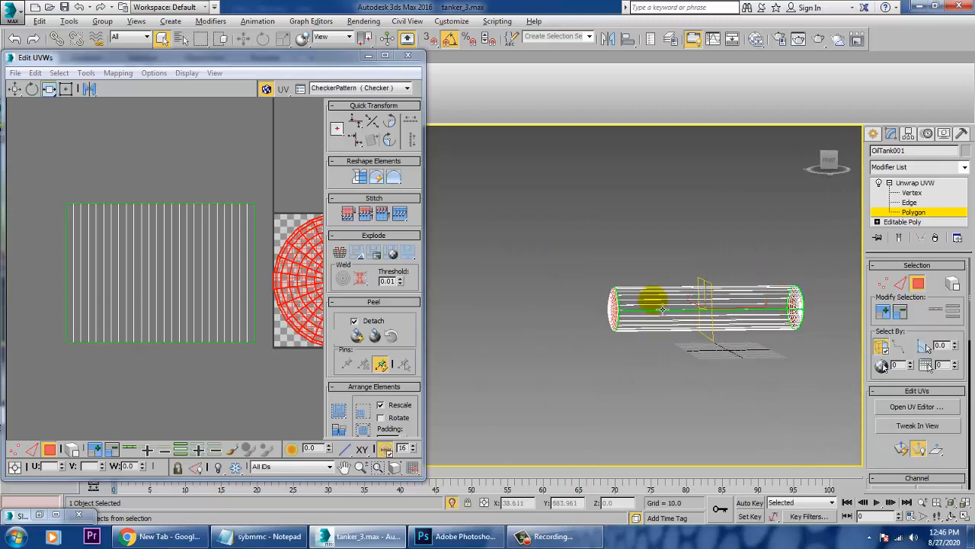
pyautogui.scroll(3, 647, 308)
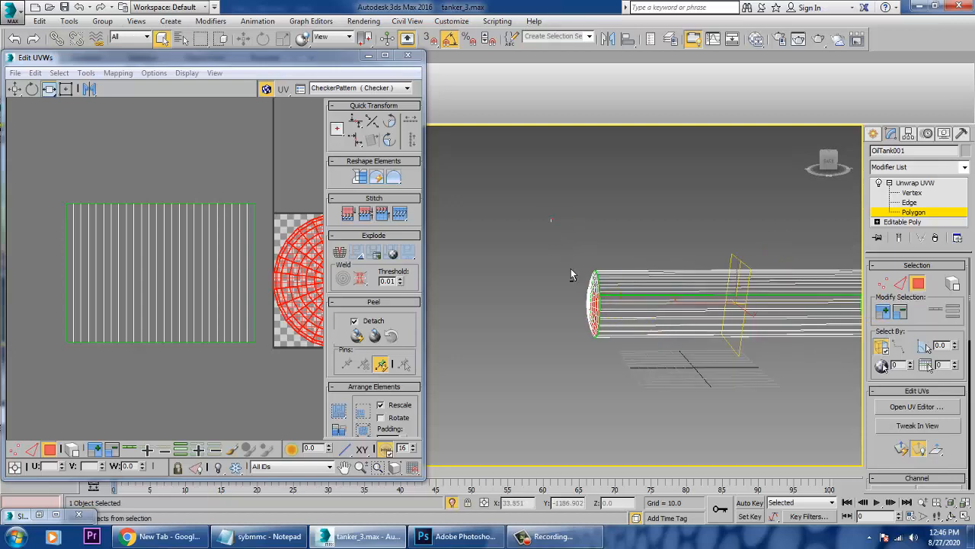
pyautogui.keyDown('alt'); pyautogui.moveTo(573, 275); pyautogui.dragTo(703, 318, button='middle'); pyautogui.keyUp('alt')
pyautogui.keyDown('alt'); pyautogui.moveTo(686, 370); pyautogui.dragTo(745, 386, button='middle'); pyautogui.keyUp('alt')
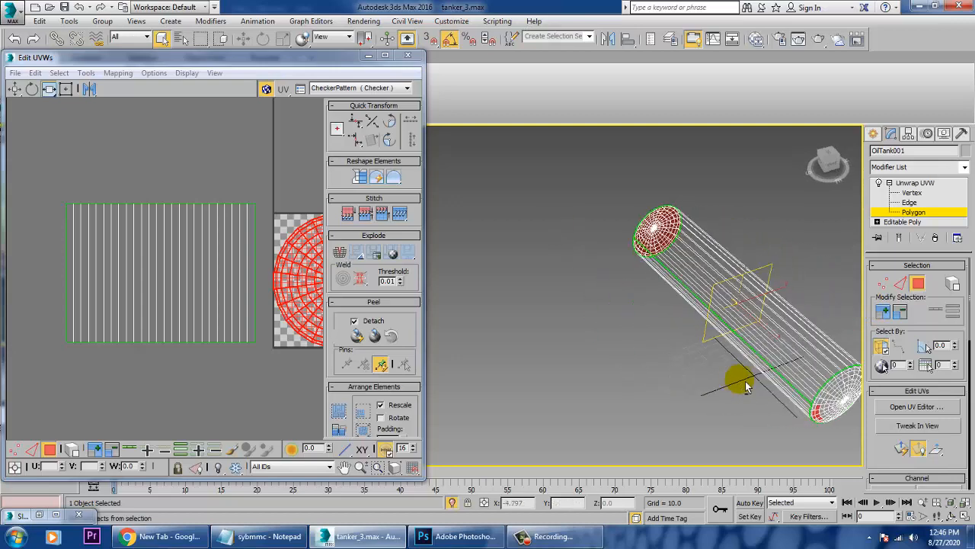
pyautogui.keyDown('alt'); pyautogui.moveTo(760, 458); pyautogui.dragTo(898, 366); pyautogui.keyUp('alt')
pyautogui.keyDown('alt'); pyautogui.moveTo(773, 360); pyautogui.dragTo(751, 370, button='middle'); pyautogui.keyUp('alt')
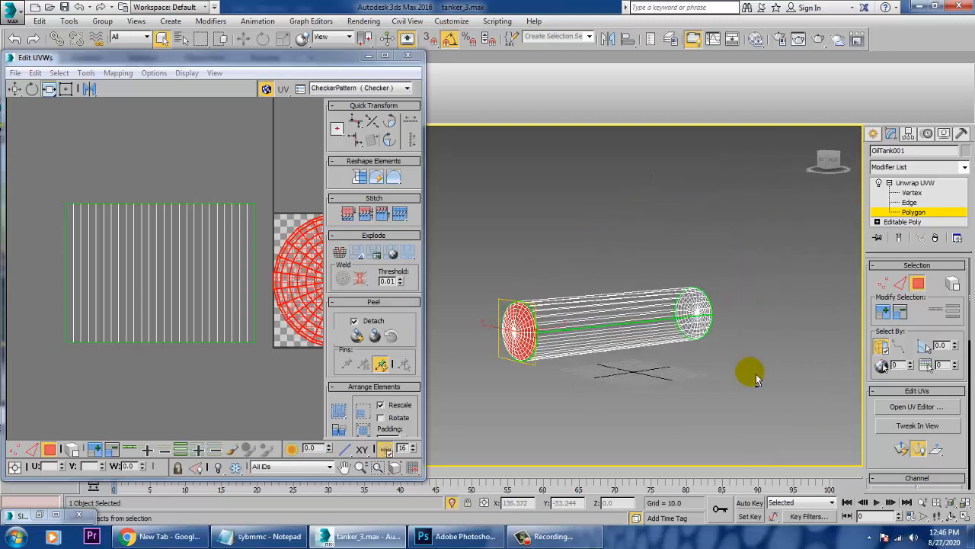
pyautogui.scroll(5, 624, 332)
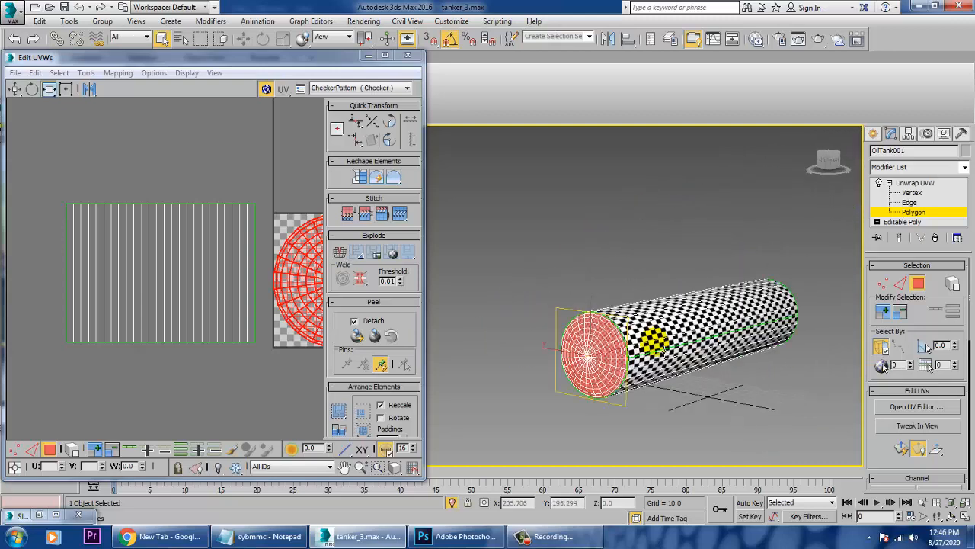
# Apply planar projection to the selected end cap and flatten its UVs with Quick Planar Map
pyautogui.scroll(-6, 891, 466)
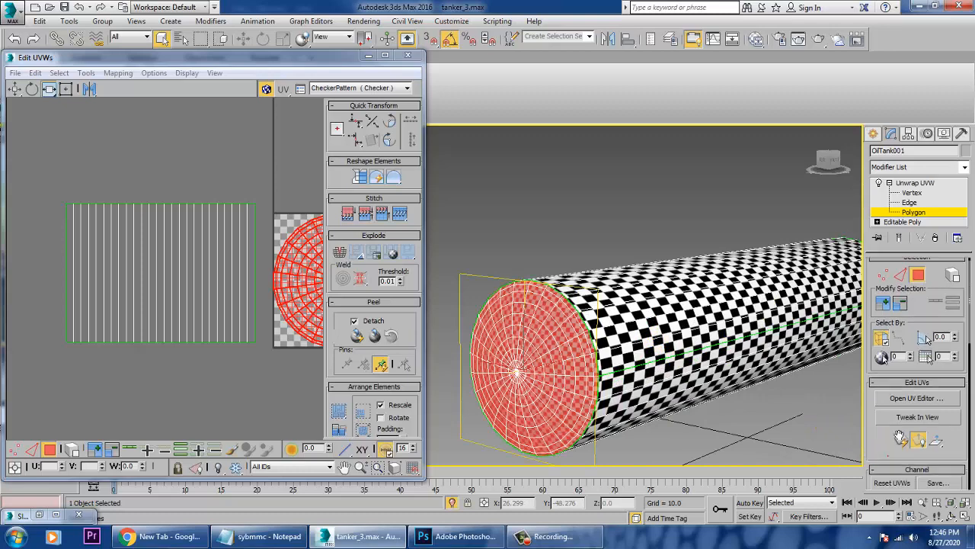
pyautogui.click(892, 455)
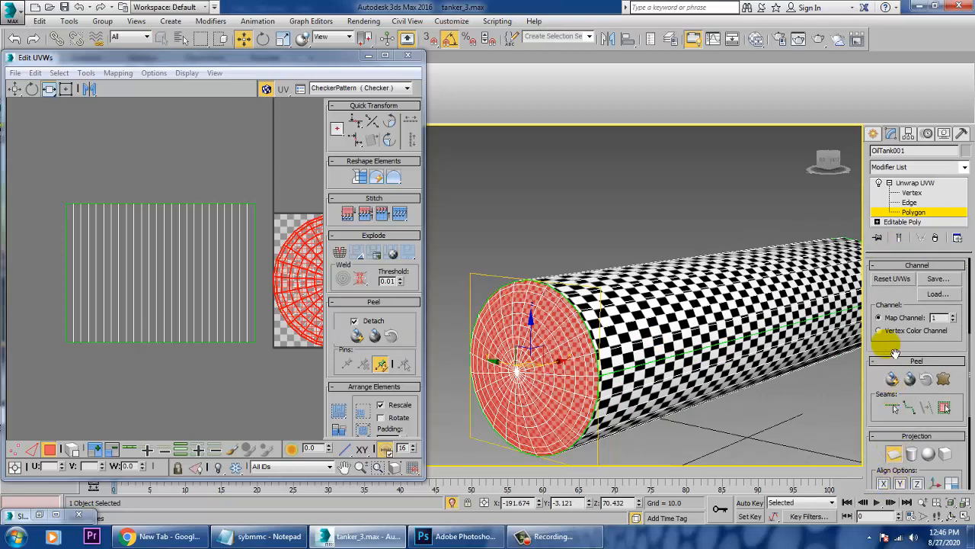
pyautogui.scroll(5, 894, 379)
pyautogui.click(903, 399)
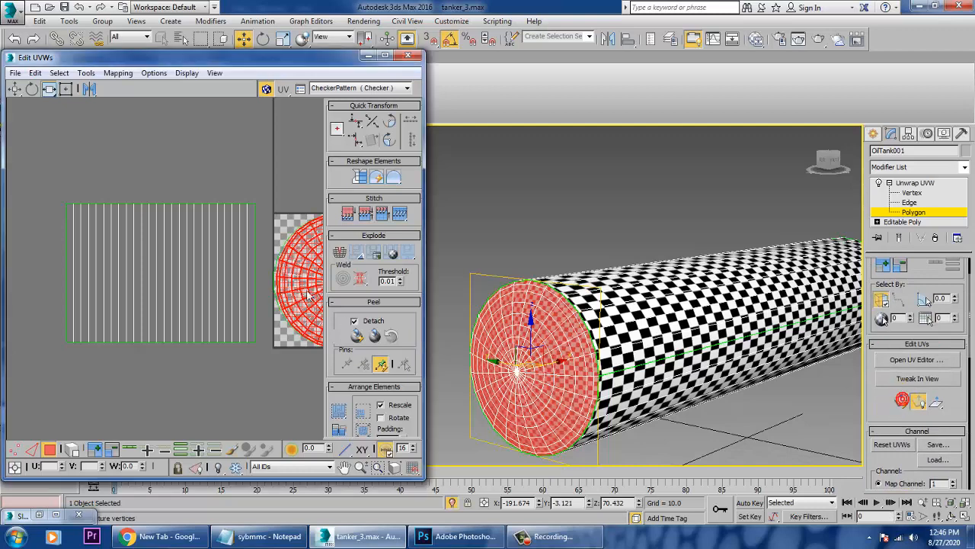
pyautogui.moveTo(261, 262); pyautogui.dragTo(205, 280, button='middle')
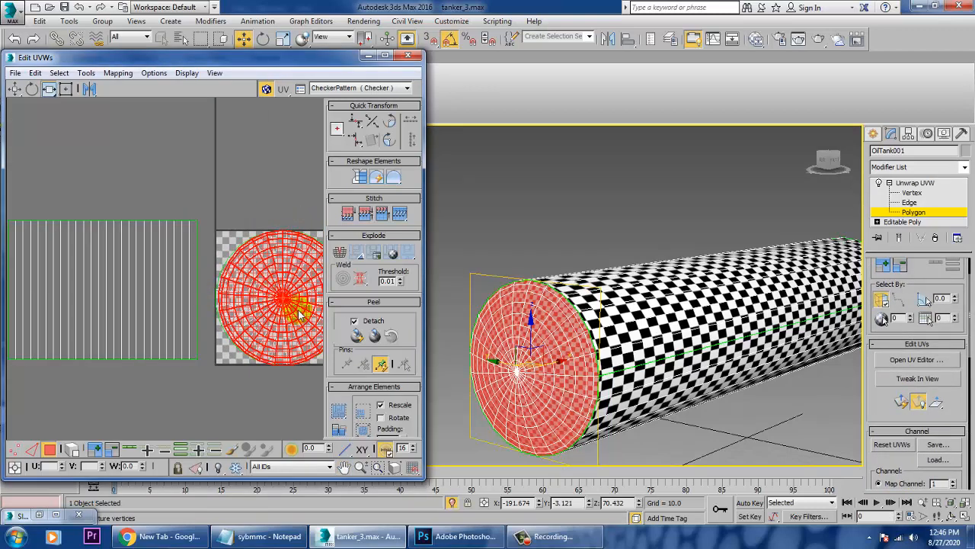
# Exit the planar projection and move the flattened end cap's UV shell above the tank body's shell
pyautogui.press('q')
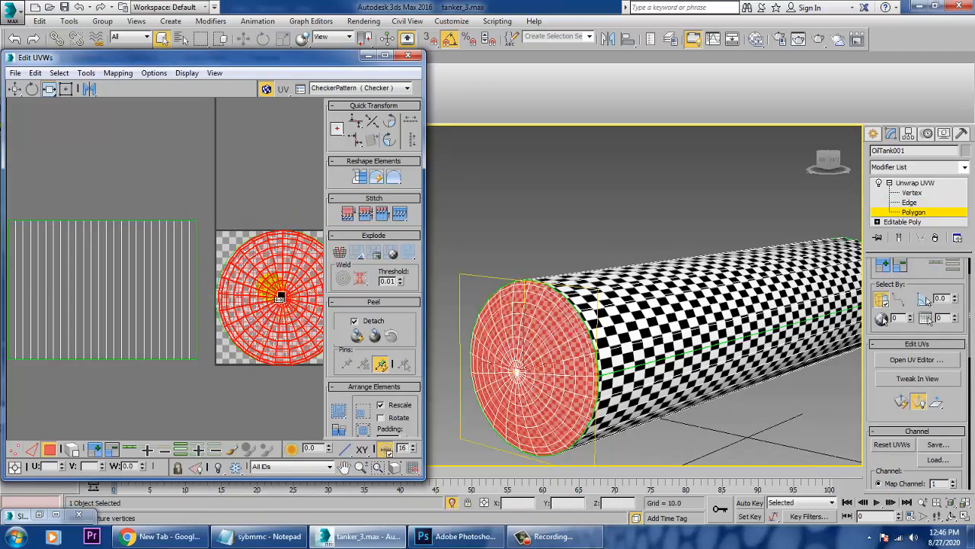
pyautogui.click(15, 89)
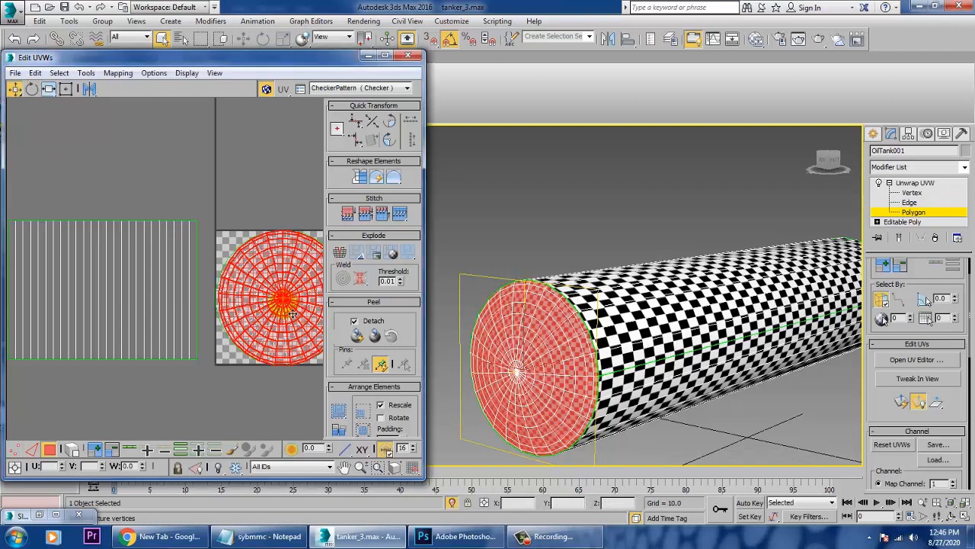
pyautogui.moveTo(291, 307); pyautogui.dragTo(89, 161)
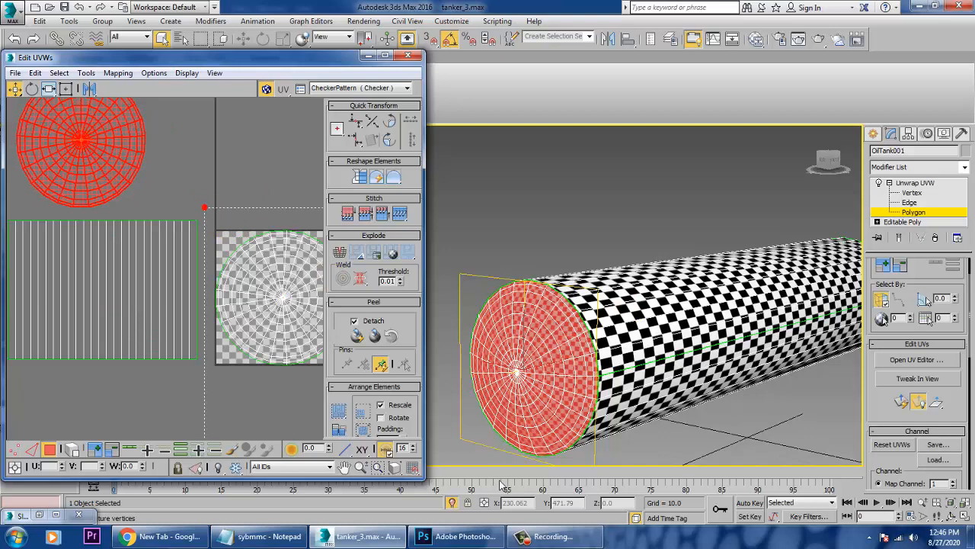
# Select the opposite end cap's UV shell on the checker tile and apply planar projection to it
pyautogui.click(291, 317)
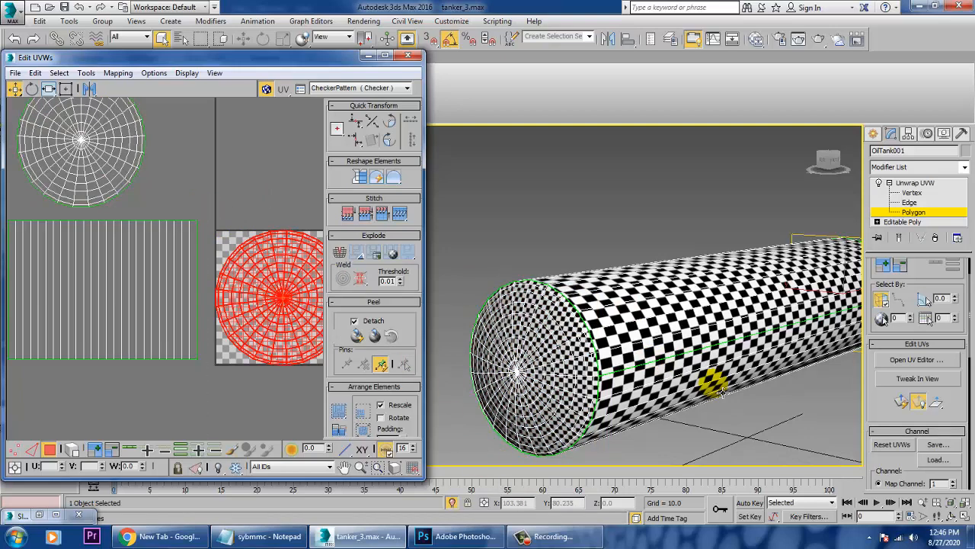
pyautogui.moveTo(249, 369); pyautogui.dragTo(185, 374, button='middle')
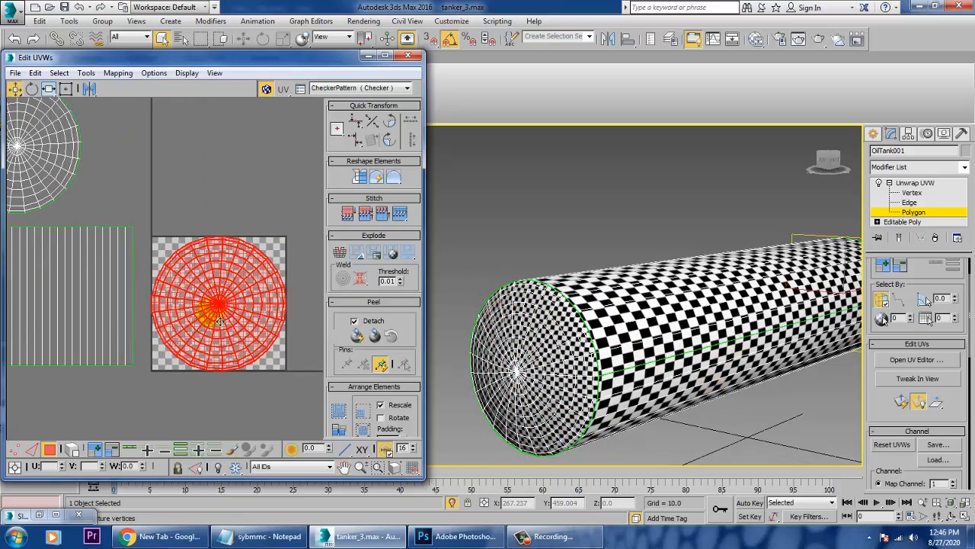
pyautogui.click(882, 404)
pyautogui.scroll(-3, 929, 271)
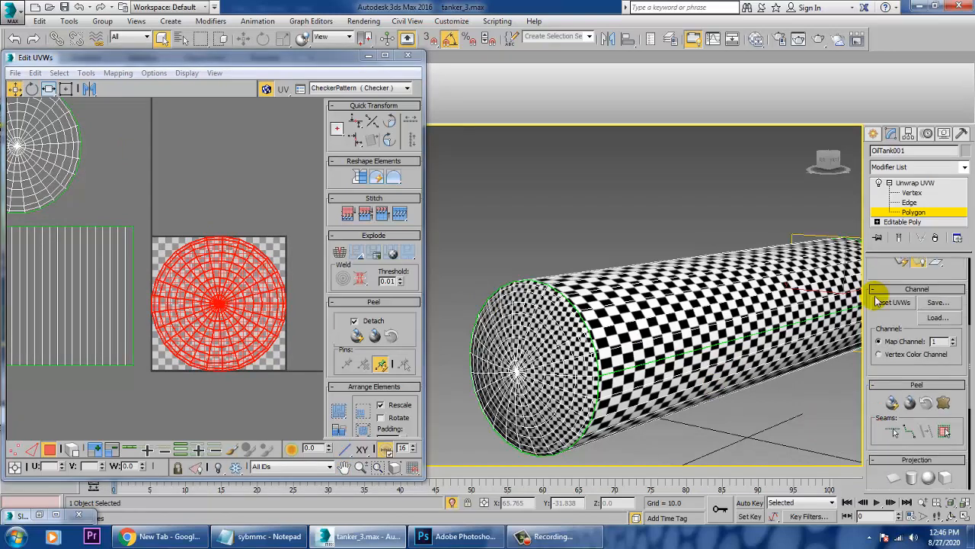
pyautogui.click(895, 478)
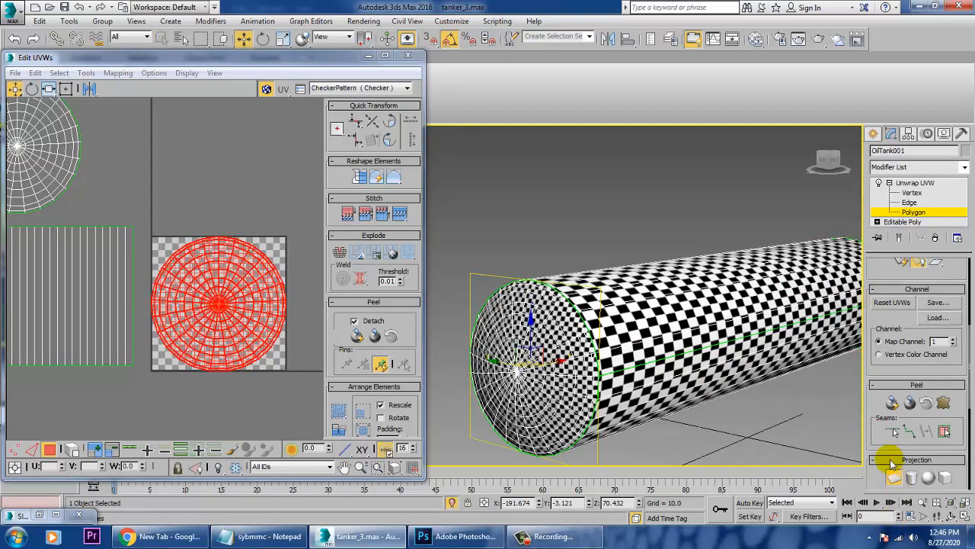
# Inspect the projection plane on the tank and flatten the selected cap's UVs with Quick Planar Map
pyautogui.keyDown('alt'); pyautogui.moveTo(681, 392); pyautogui.dragTo(706, 290, button='middle'); pyautogui.keyUp('alt')
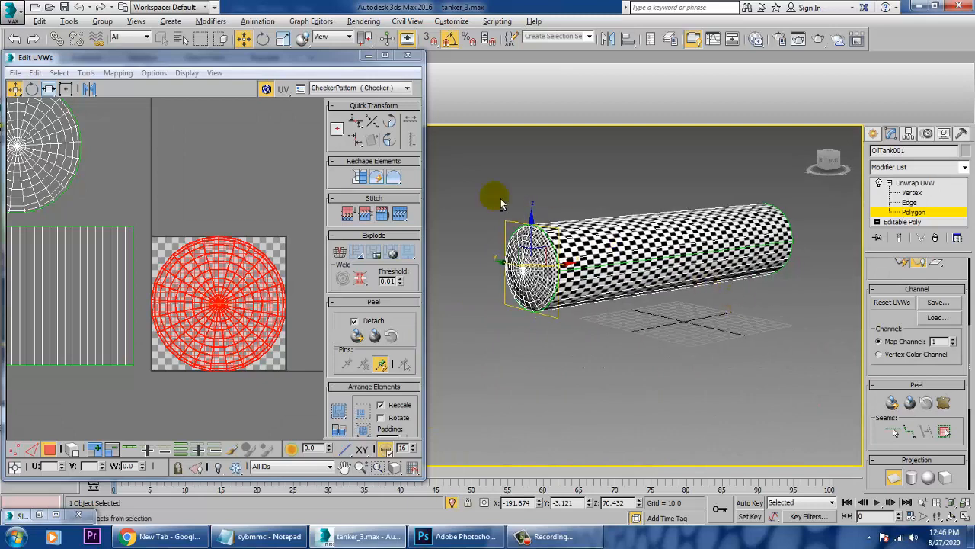
pyautogui.moveTo(470, 179); pyautogui.dragTo(631, 469)
pyautogui.keyDown('alt'); pyautogui.moveTo(631, 471); pyautogui.dragTo(681, 236, button='middle'); pyautogui.keyUp('alt')
pyautogui.moveTo(643, 172); pyautogui.dragTo(531, 357)
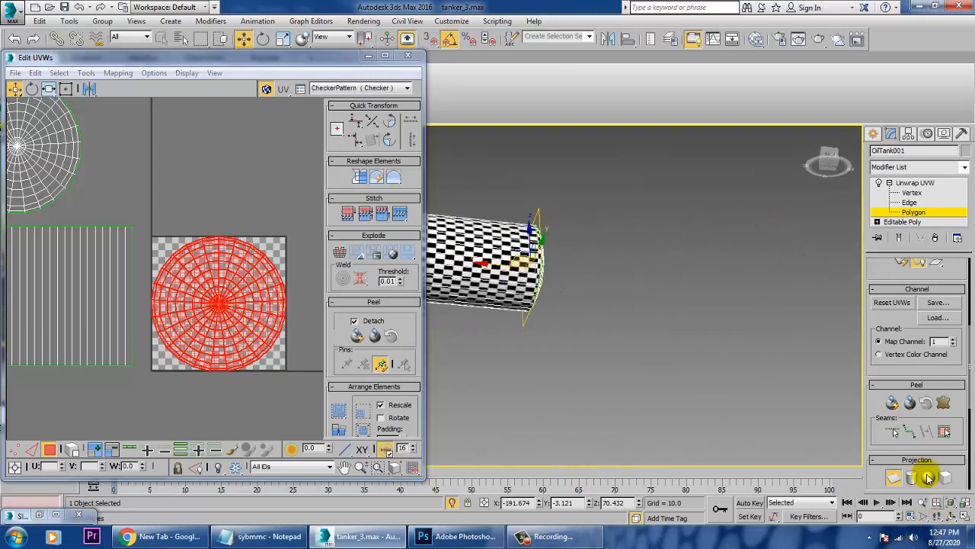
pyautogui.scroll(3, 915, 320)
pyautogui.moveTo(907, 520); pyautogui.dragTo(907, 533)
pyautogui.click(905, 403)
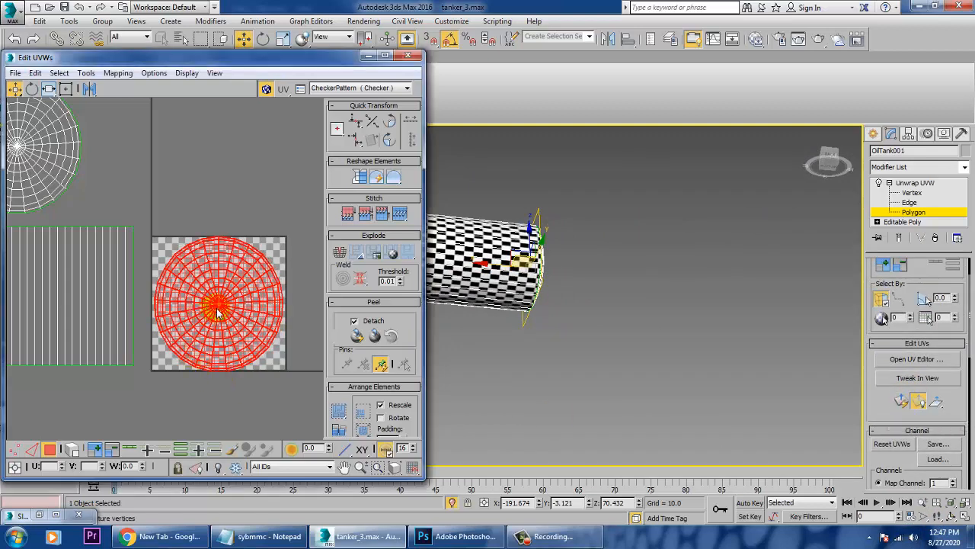
# Exit the projection and move the second end cap's UV shell below the tank body's shell
pyautogui.press('q')
pyautogui.moveTo(229, 316); pyautogui.dragTo(164, 404)
pyautogui.moveTo(164, 404); pyautogui.dragTo(254, 326, button='middle')
pyautogui.moveTo(254, 326); pyautogui.dragTo(142, 373)
pyautogui.moveTo(229, 288); pyautogui.dragTo(323, 451, button='middle')
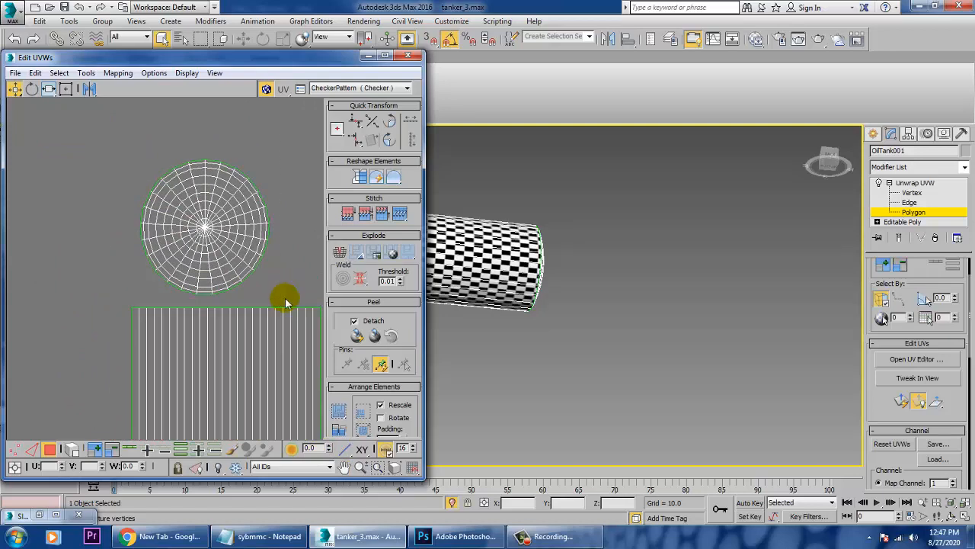
# Shift the first end cap's UV shell so it lines up above the body shell, then clear the selection
pyautogui.click(227, 269)
pyautogui.moveTo(227, 269); pyautogui.dragTo(249, 266)
pyautogui.scroll(-4, 249, 265)
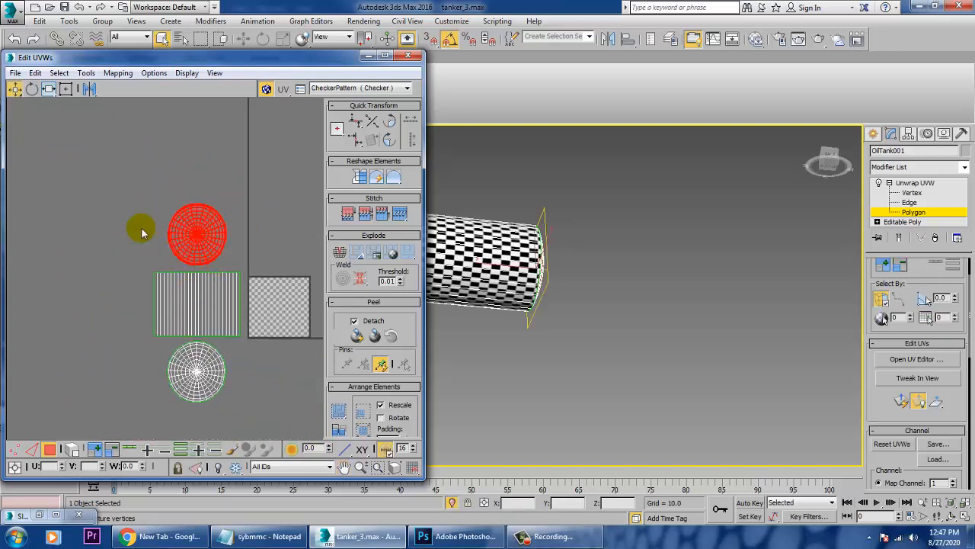
pyautogui.moveTo(283, 455); pyautogui.dragTo(282, 447)
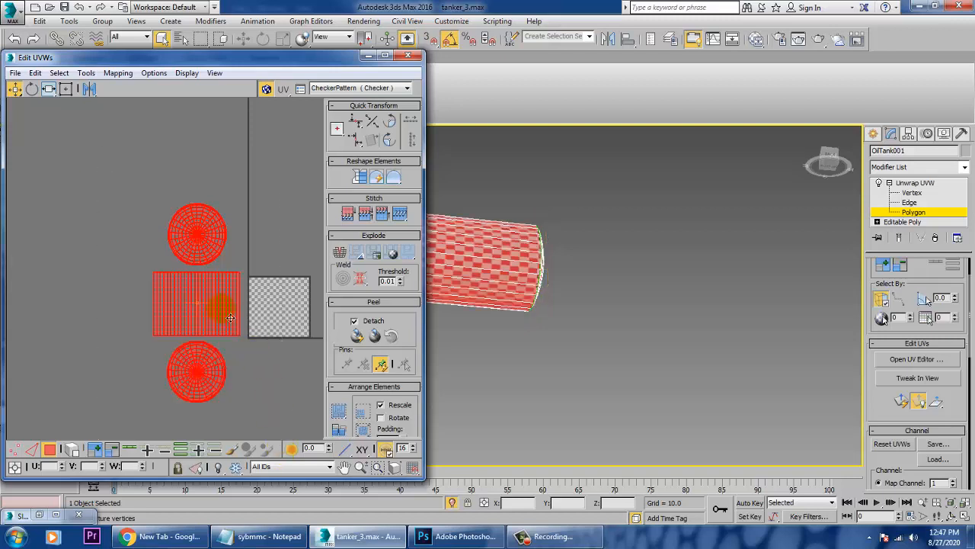
pyautogui.click(108, 260)
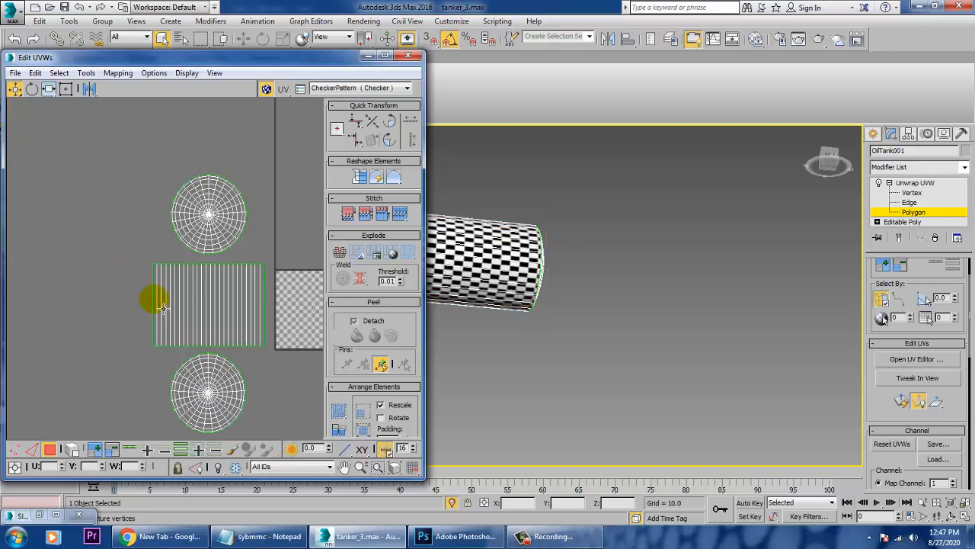
# Select the tank body's UV shell and stretch it slightly wider with horizontal scaling
pyautogui.scroll(2, 142, 276)
pyautogui.moveTo(279, 340); pyautogui.dragTo(277, 348)
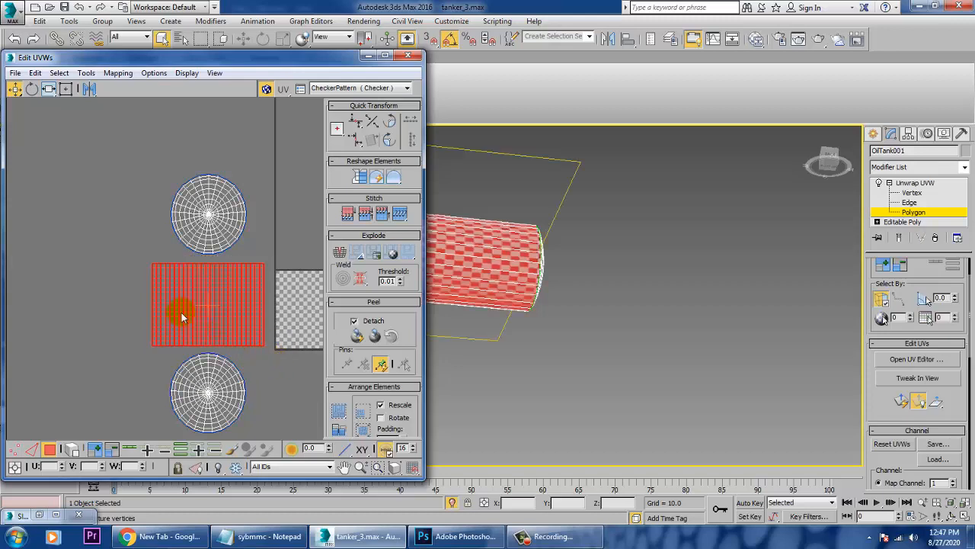
pyautogui.click(42, 89)
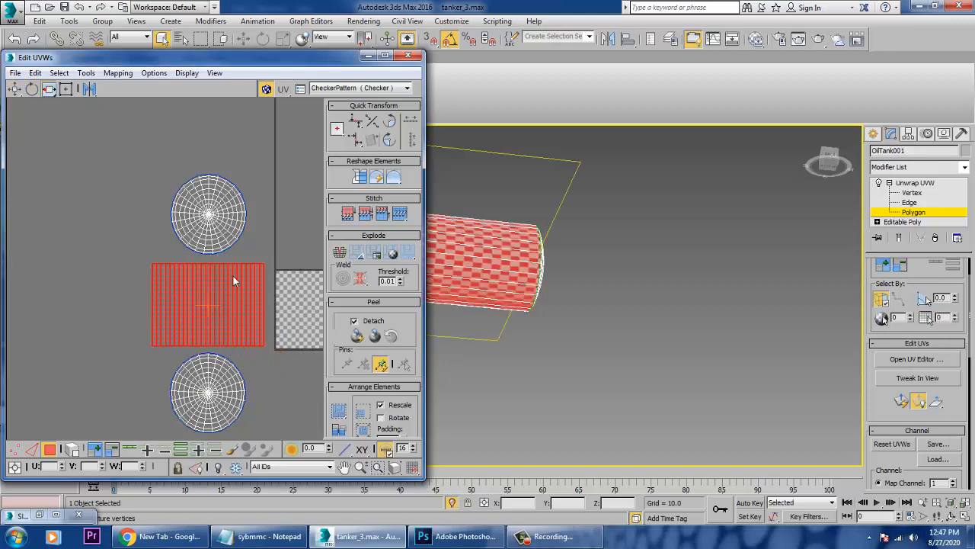
pyautogui.moveTo(244, 297)
pyautogui.mouseDown()
pyautogui.moveTo(338, 305)
pyautogui.moveTo(126, 290)
pyautogui.moveTo(249, 313)
pyautogui.moveTo(260, 312)
pyautogui.moveTo(256, 284)
pyautogui.mouseUp()
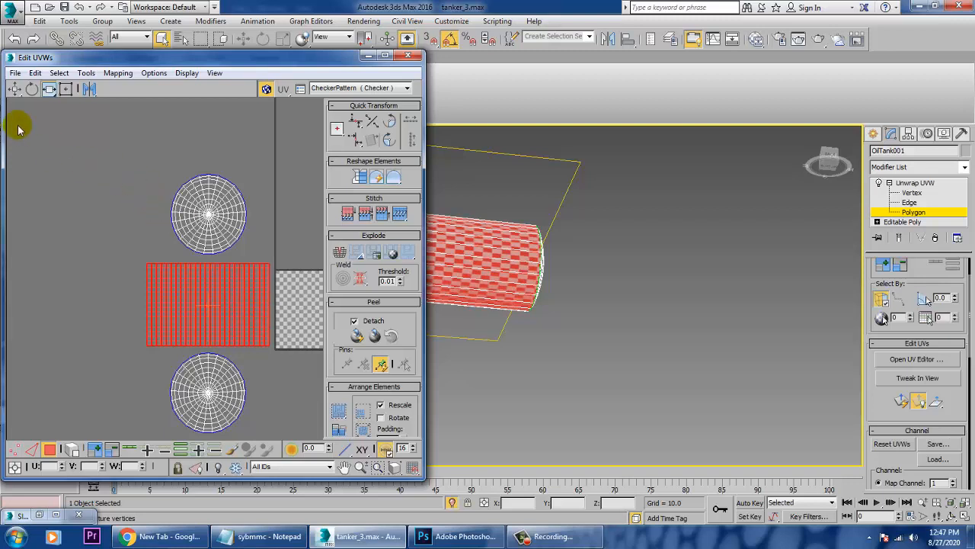
# Select all three UV shells and scale them down uniformly to fit within one checker tile
pyautogui.click(16, 89)
pyautogui.hotkey('ctrl', 'a')
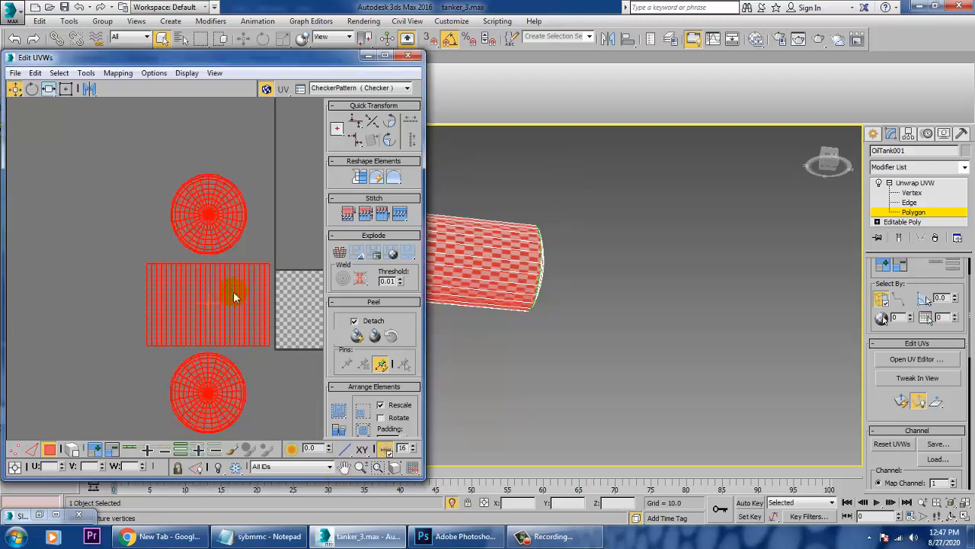
pyautogui.click(47, 90)
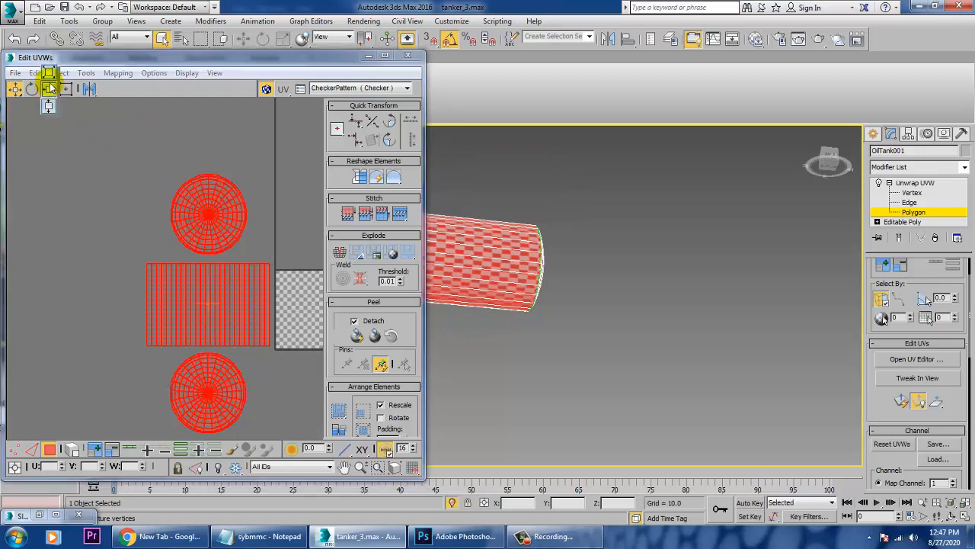
pyautogui.moveTo(218, 311); pyautogui.dragTo(282, 399)
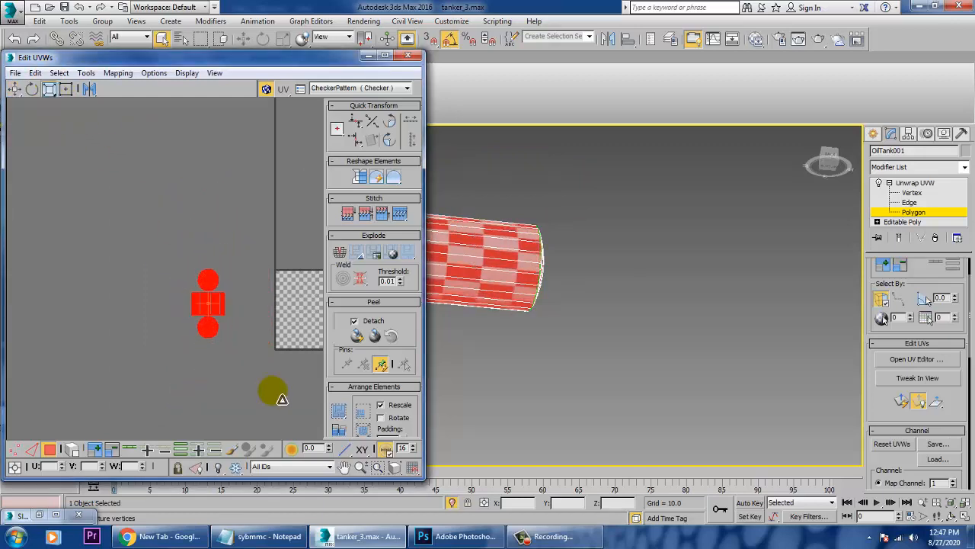
# Move the scaled UV shells into the checkered 0–1 tile and place them inside its borders
pyautogui.click(14, 89)
pyautogui.moveTo(220, 312); pyautogui.dragTo(319, 320)
pyautogui.moveTo(228, 298); pyautogui.dragTo(166, 302, button='middle')
pyautogui.scroll(4, 191, 296)
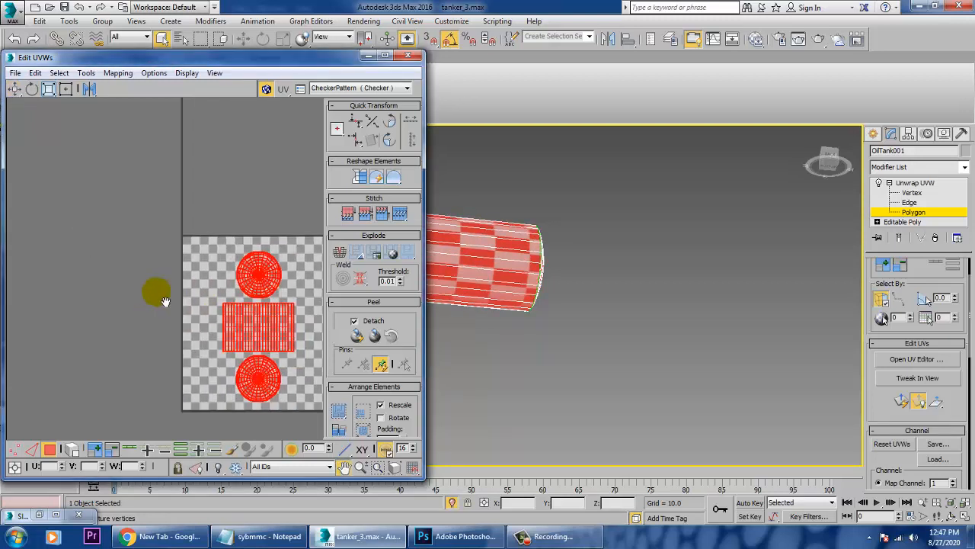
pyautogui.scroll(3, 197, 304)
pyautogui.moveTo(287, 329)
pyautogui.mouseDown()
pyautogui.moveTo(299, 324)
pyautogui.moveTo(297, 335)
pyautogui.mouseUp()
pyautogui.moveTo(296, 334); pyautogui.dragTo(178, 318, button='middle')
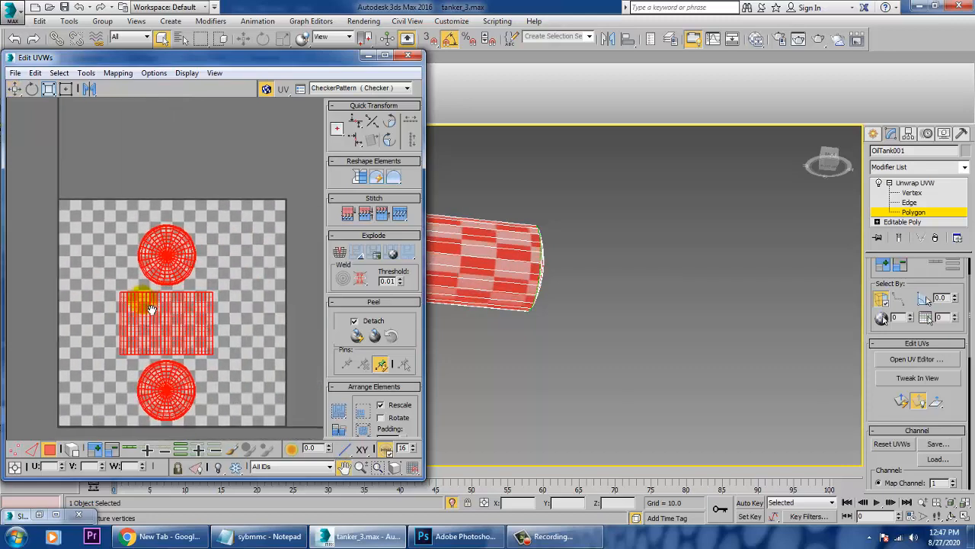
# Move the upper cap's UV shell up and the lower cap's shell down to make room around the body shell
pyautogui.click(112, 220)
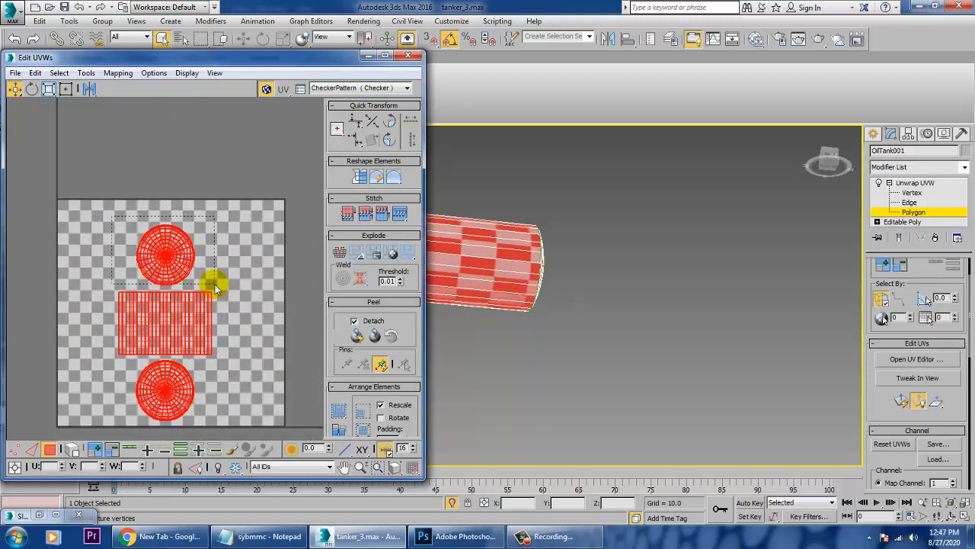
pyautogui.moveTo(215, 285); pyautogui.dragTo(177, 245)
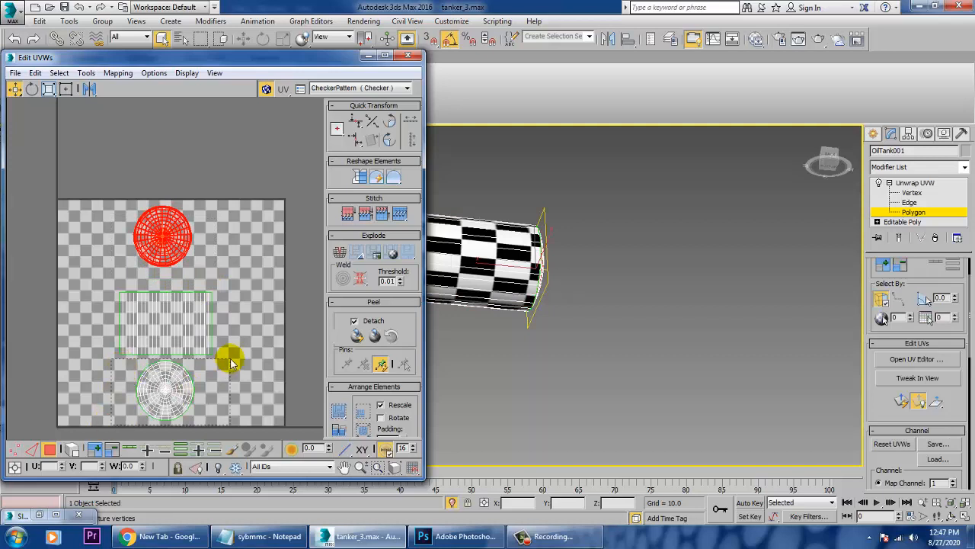
pyautogui.moveTo(232, 362); pyautogui.dragTo(233, 362)
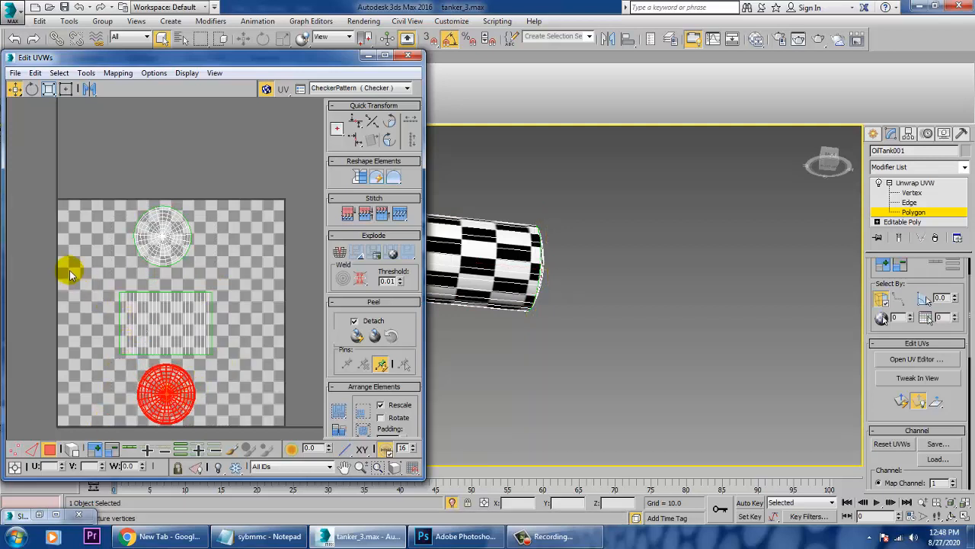
# Move the tank body's UV shell up between the two caps and enlarge it uniformly
pyautogui.moveTo(267, 359); pyautogui.dragTo(267, 359)
pyautogui.moveTo(176, 333); pyautogui.dragTo(162, 301)
pyautogui.click(49, 90)
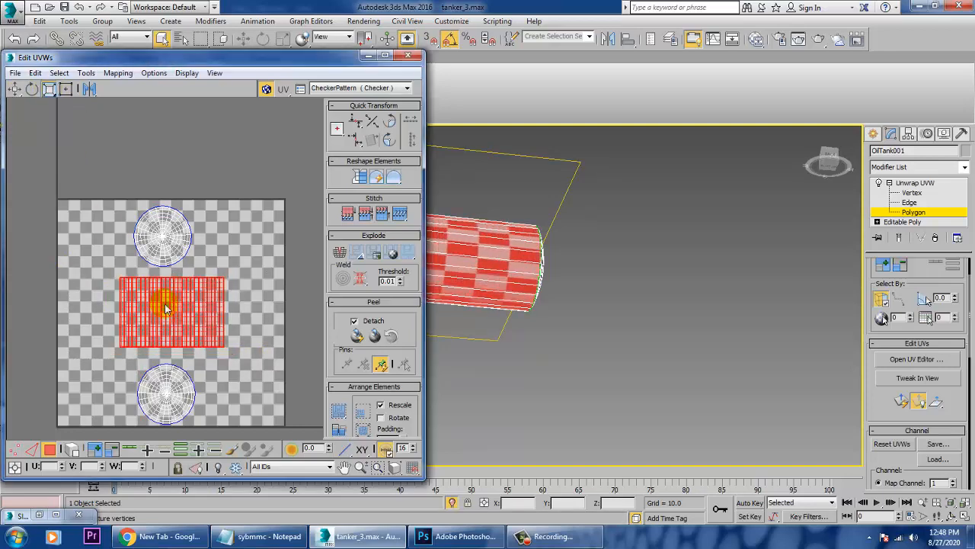
# Move the UV editor aside and render the UVW template at 1024 by 1024
pyautogui.moveTo(221, 57); pyautogui.dragTo(528, 94)
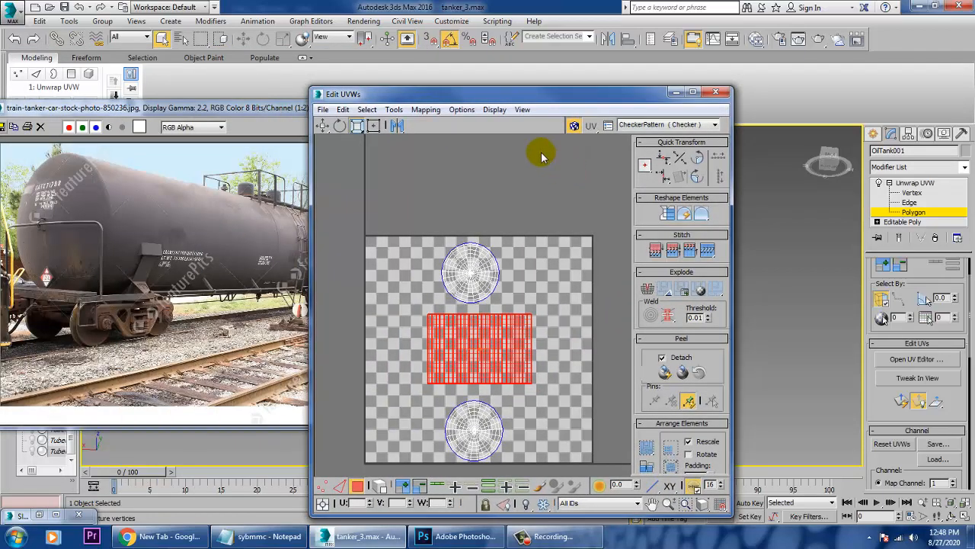
pyautogui.click(394, 109)
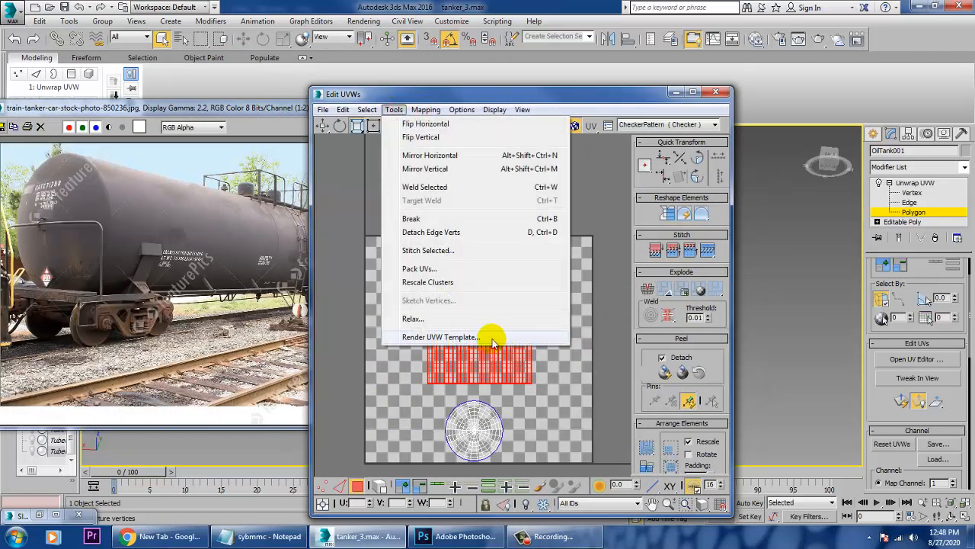
pyautogui.click(492, 341)
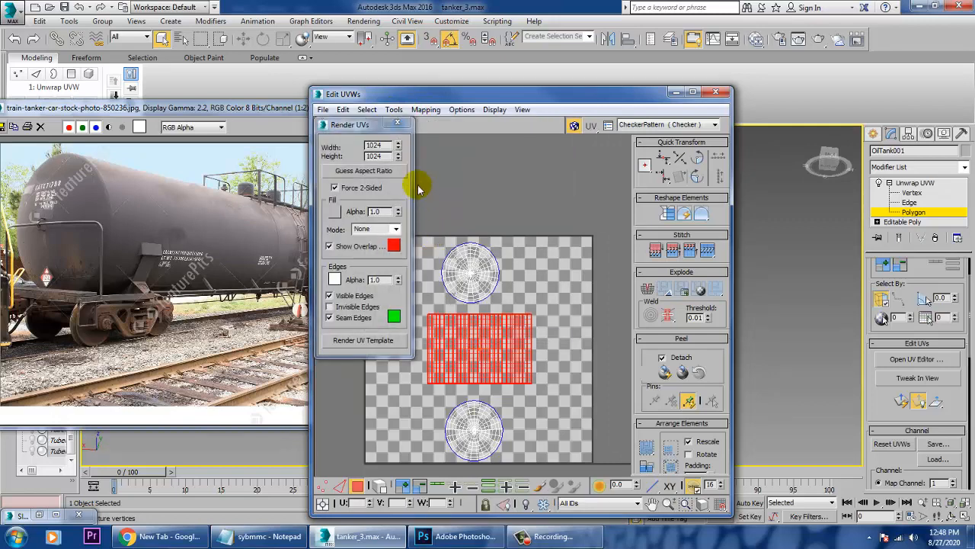
pyautogui.click(373, 352)
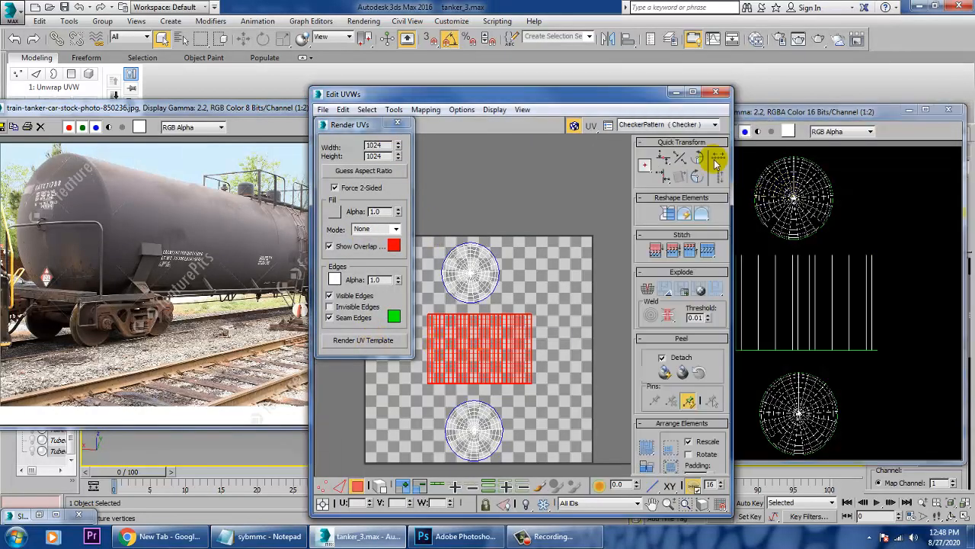
# Save the rendered UV template as a JPEG named "tanker uvs" in the train tanker's tex folder at quality 100
pyautogui.click(757, 110)
pyautogui.click(648, 129)
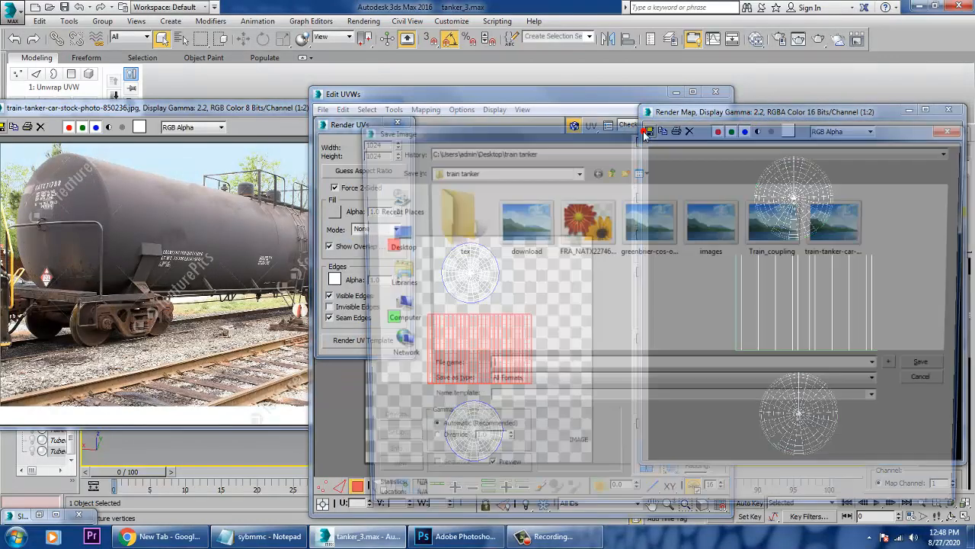
pyautogui.doubleClick(456, 233)
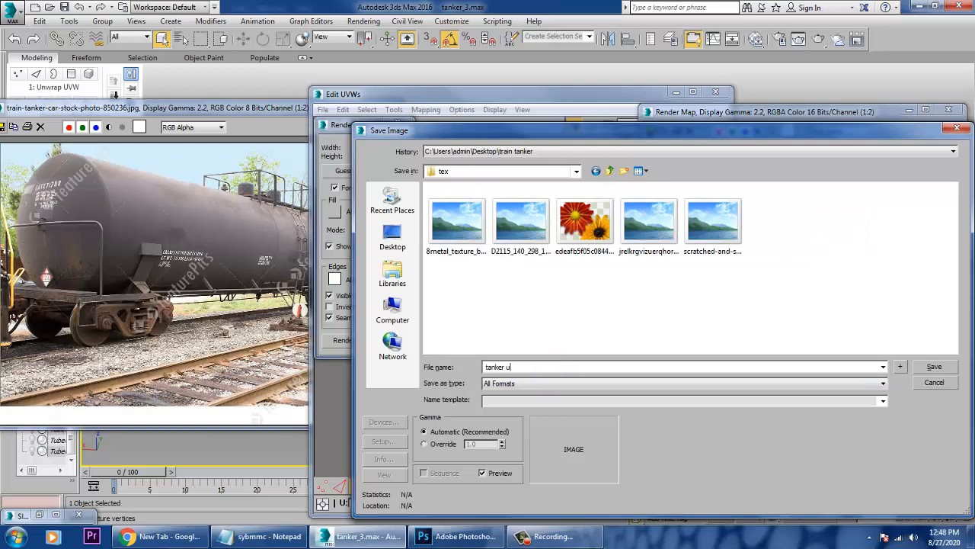
pyautogui.press('Tab')
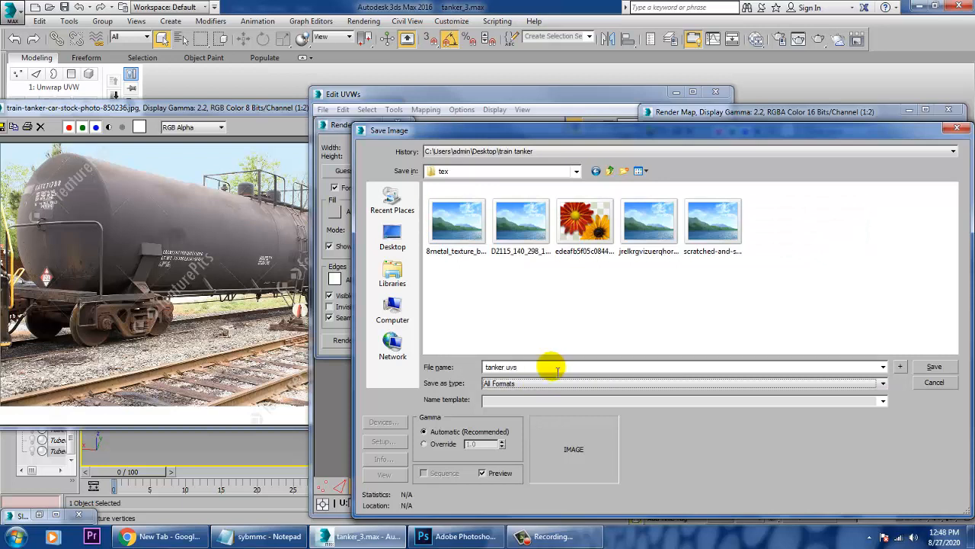
pyautogui.press('j')
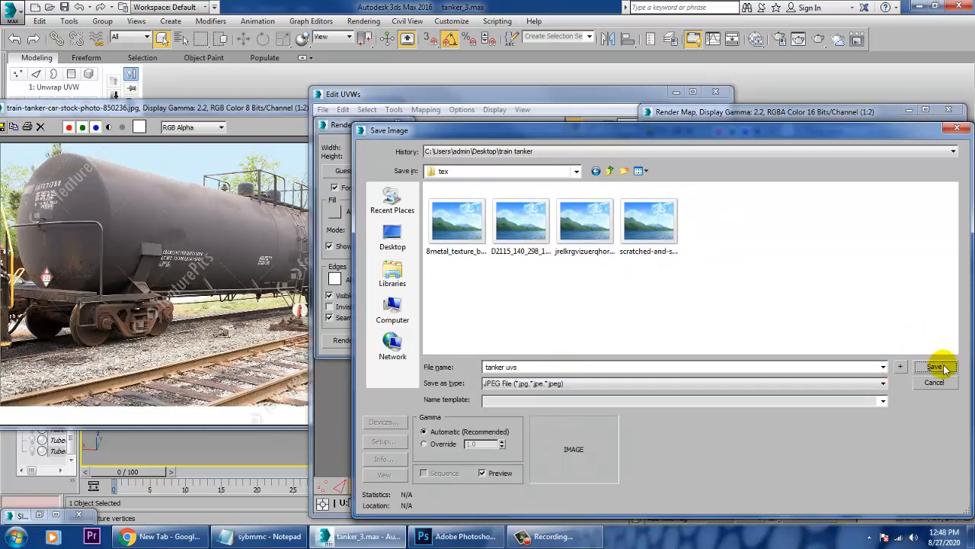
pyautogui.click(934, 367)
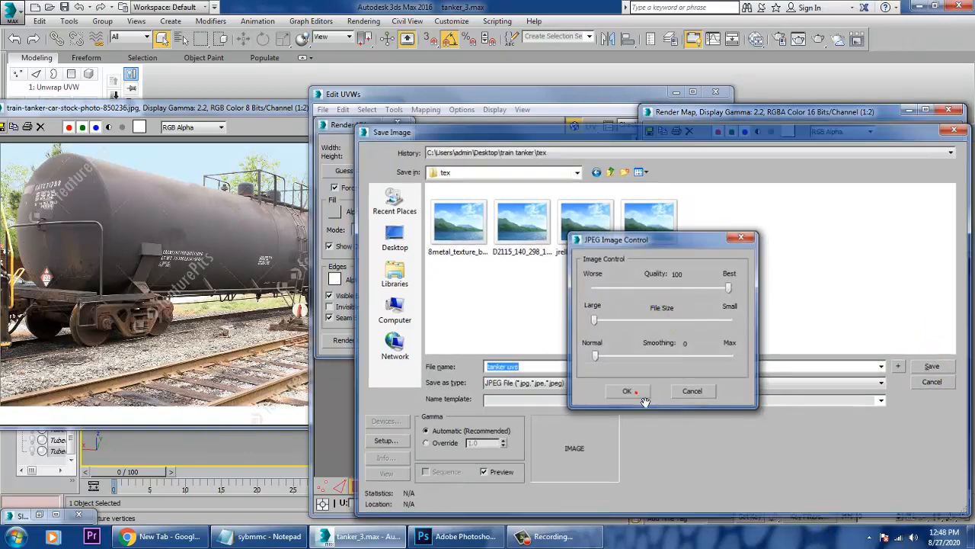
pyautogui.click(628, 391)
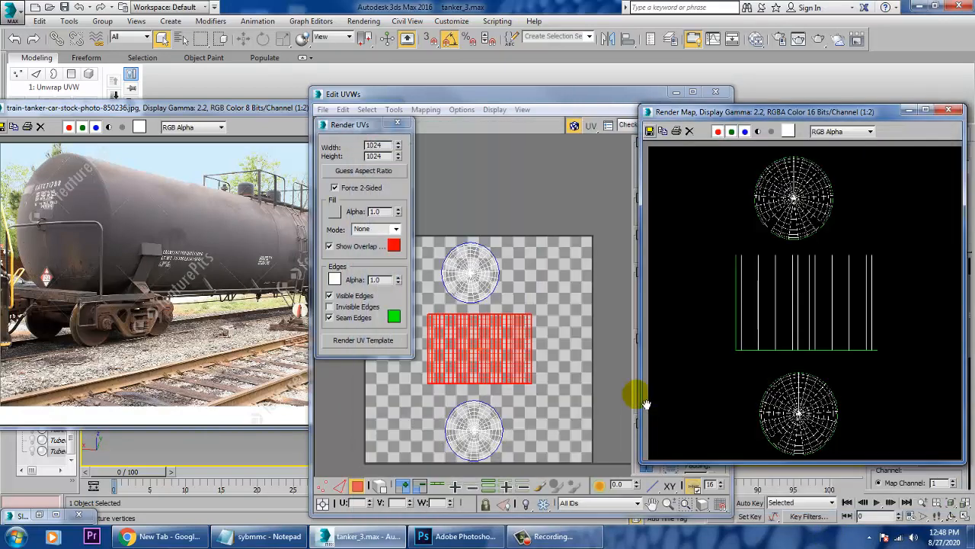
# Go to the desktop's train tanker > tex folder and open the "tanker uvs" image in Photoshop
pyautogui.press('super+d')
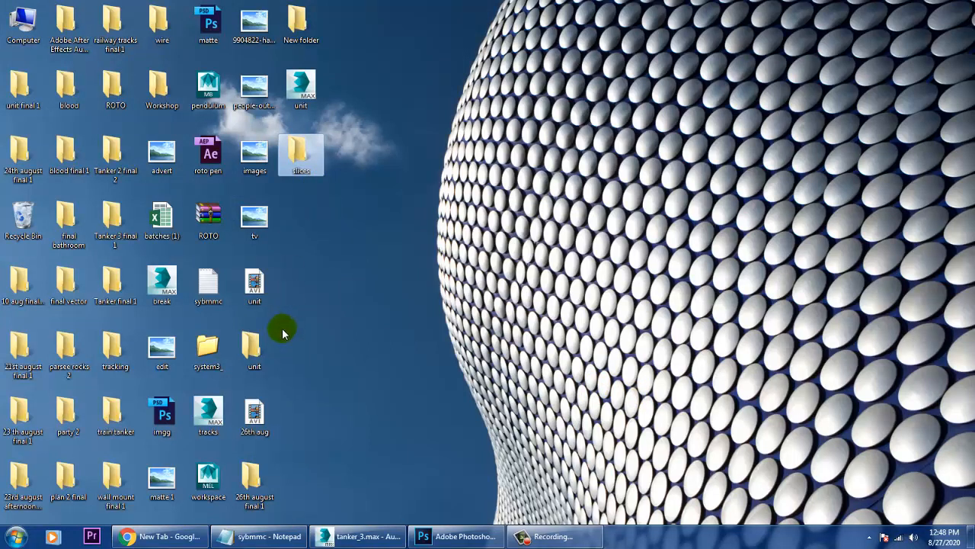
pyautogui.press('t')
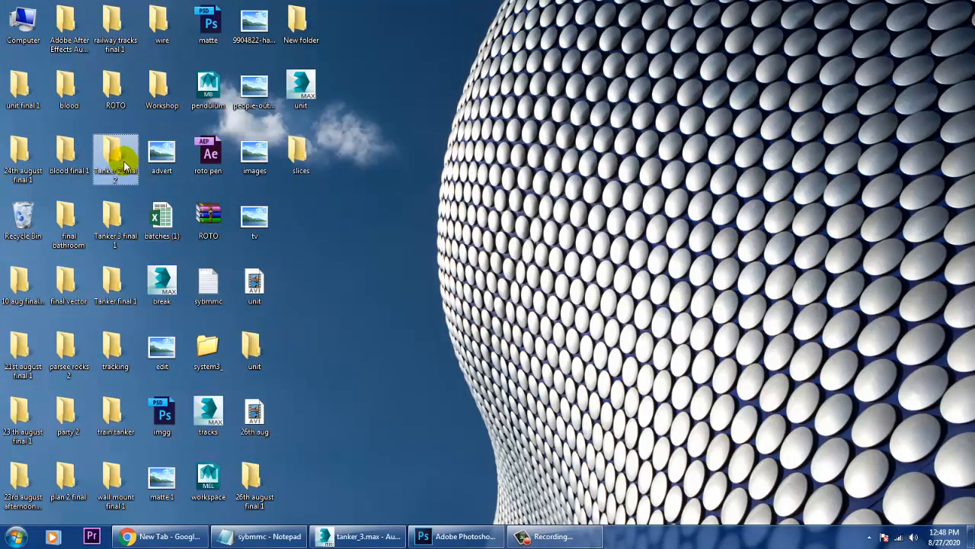
pyautogui.press('t')
pyautogui.press('t')
pyautogui.press('t')
pyautogui.press('t')
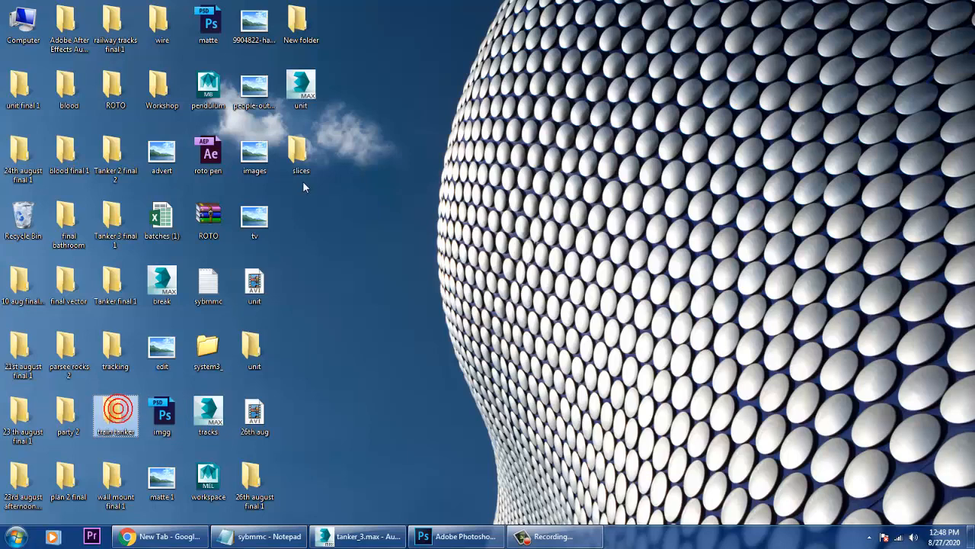
pyautogui.doubleClick(121, 414)
pyautogui.doubleClick(253, 233)
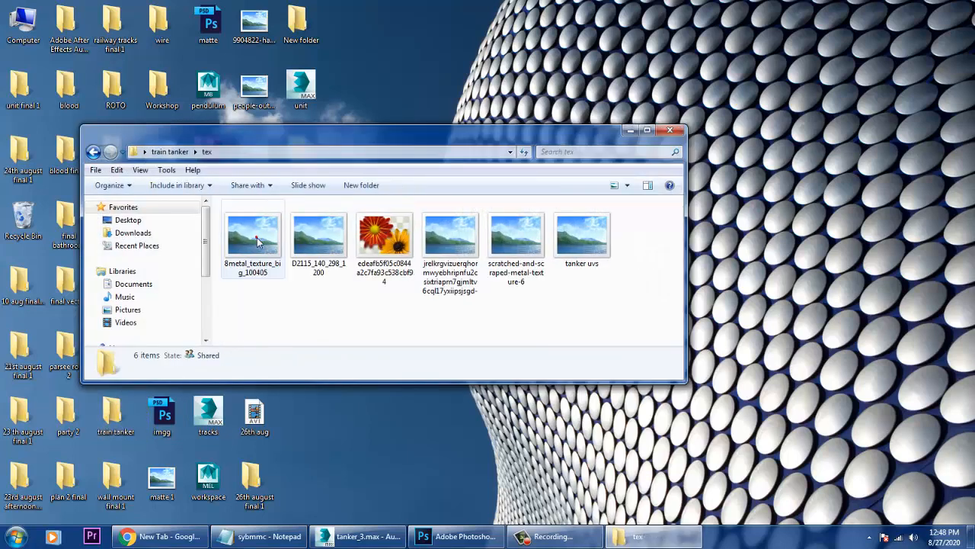
pyautogui.click(582, 230)
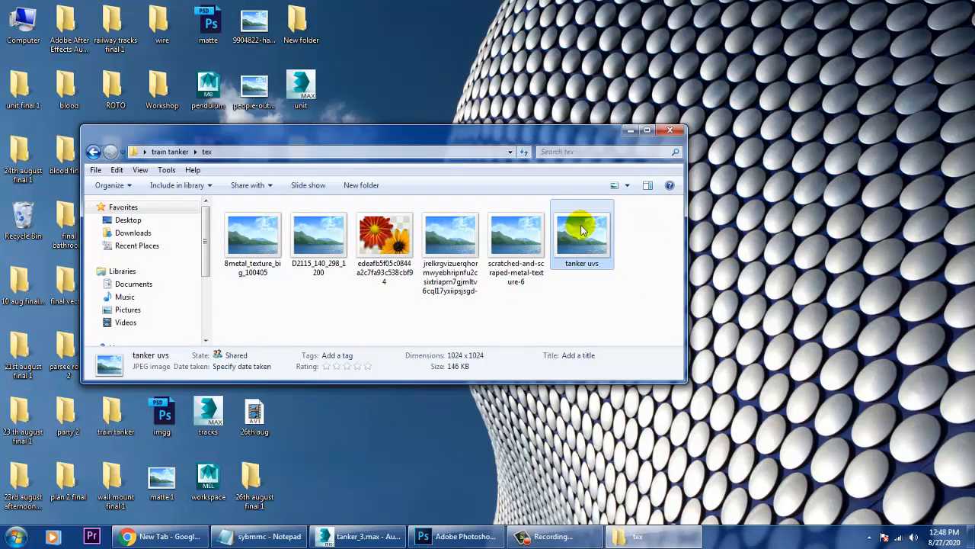
pyautogui.rightClick(581, 231)
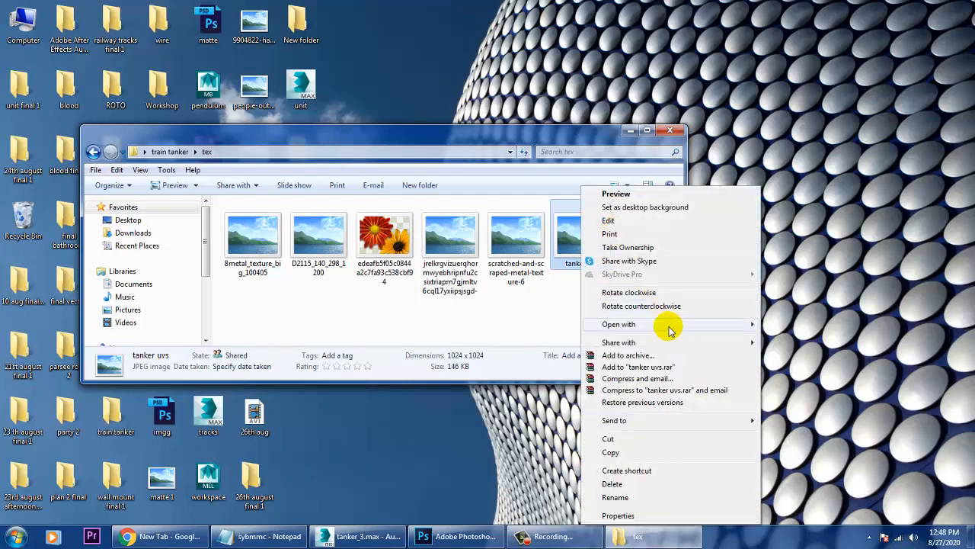
pyautogui.moveTo(699, 326)
pyautogui.click(821, 338)
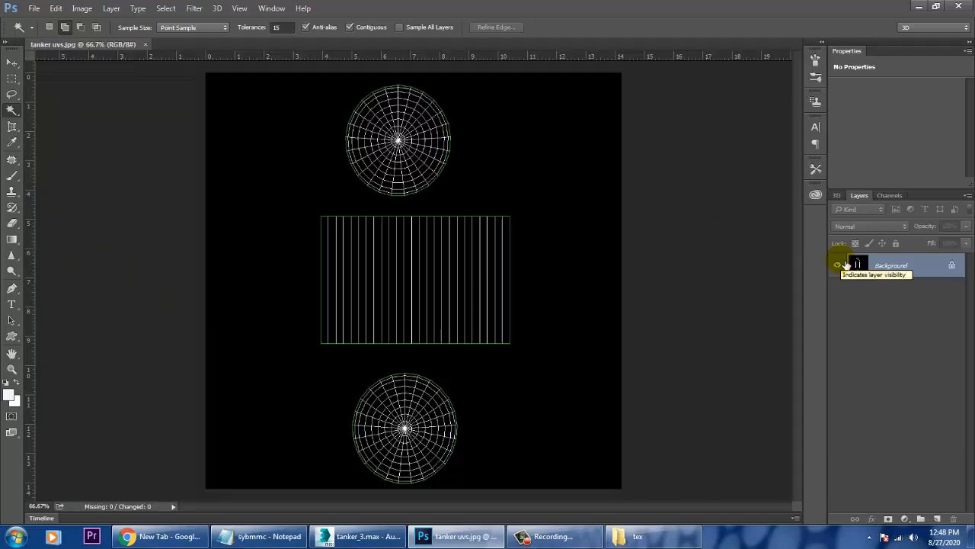
# Convert the UV template's Background into a regular layer and add a new empty layer above it
pyautogui.doubleClick(899, 266)
pyautogui.click(588, 169)
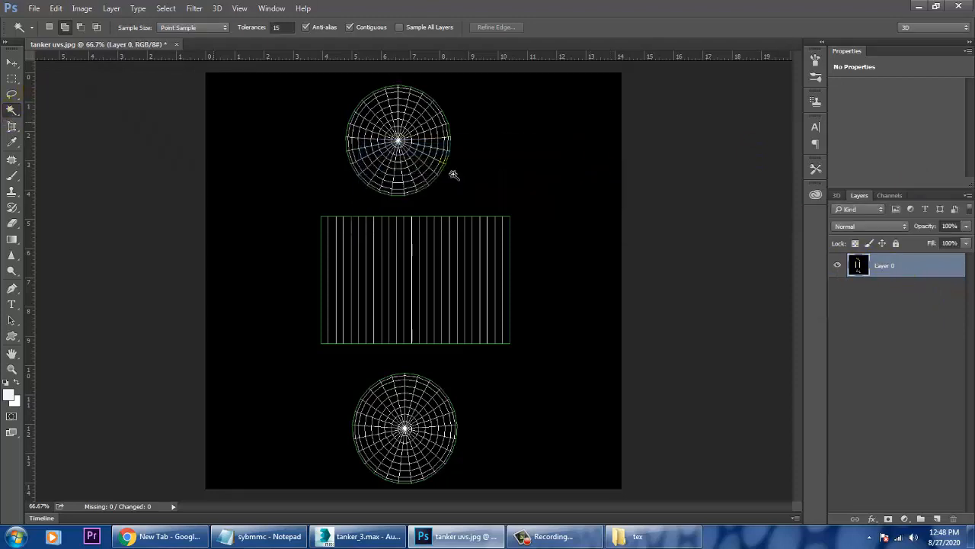
pyautogui.click(938, 518)
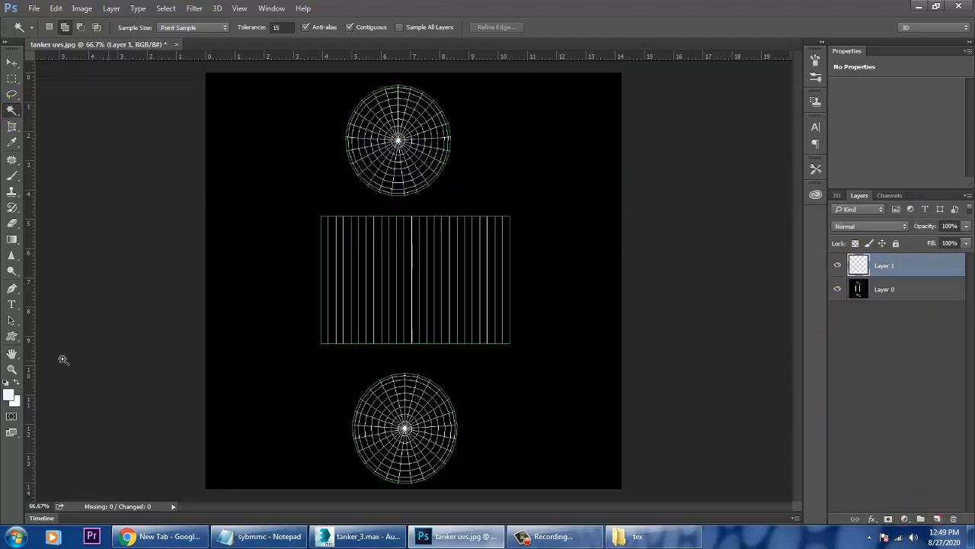
# Fill the new layer with an orange-brown of about #8f5306 and set its blend mode to Screen
pyautogui.click(10, 396)
pyautogui.moveTo(707, 318)
pyautogui.mouseDown()
pyautogui.moveTo(710, 328)
pyautogui.moveTo(686, 304)
pyautogui.moveTo(686, 257)
pyautogui.mouseUp()
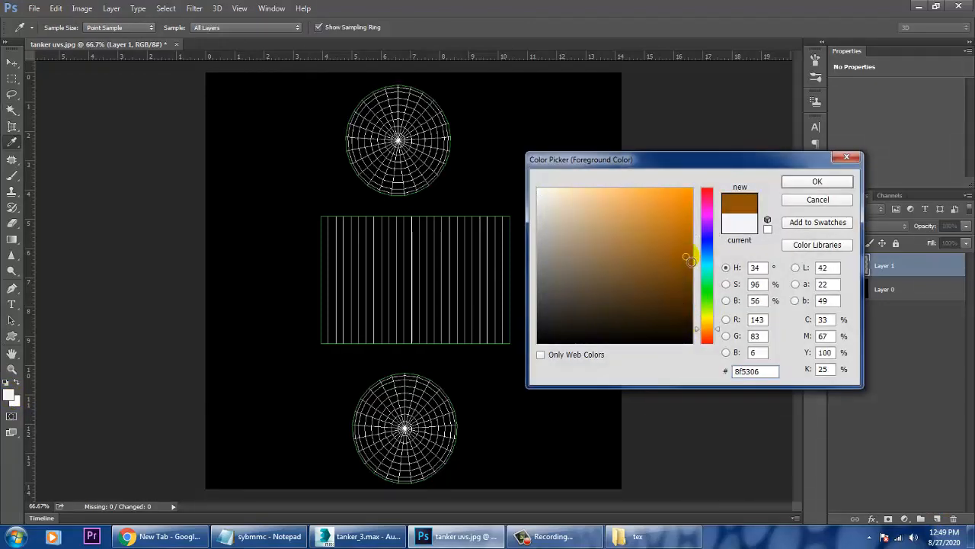
pyautogui.click(831, 181)
pyautogui.hotkey('alt', 'BackSpace')
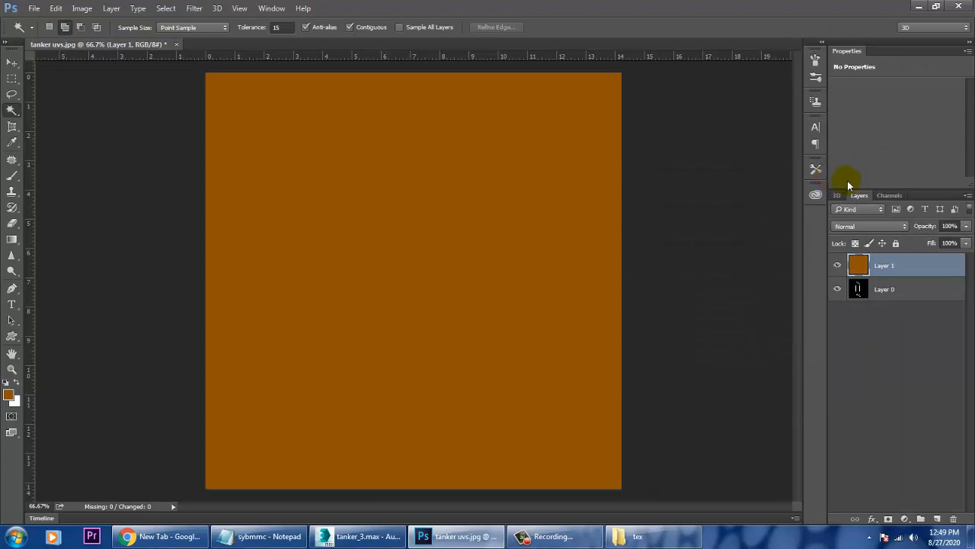
pyautogui.click(871, 228)
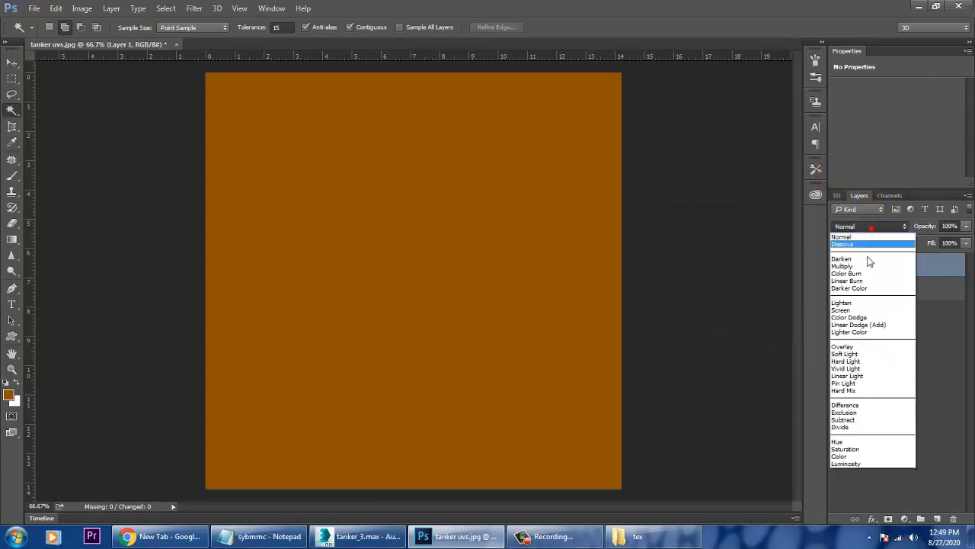
pyautogui.click(864, 310)
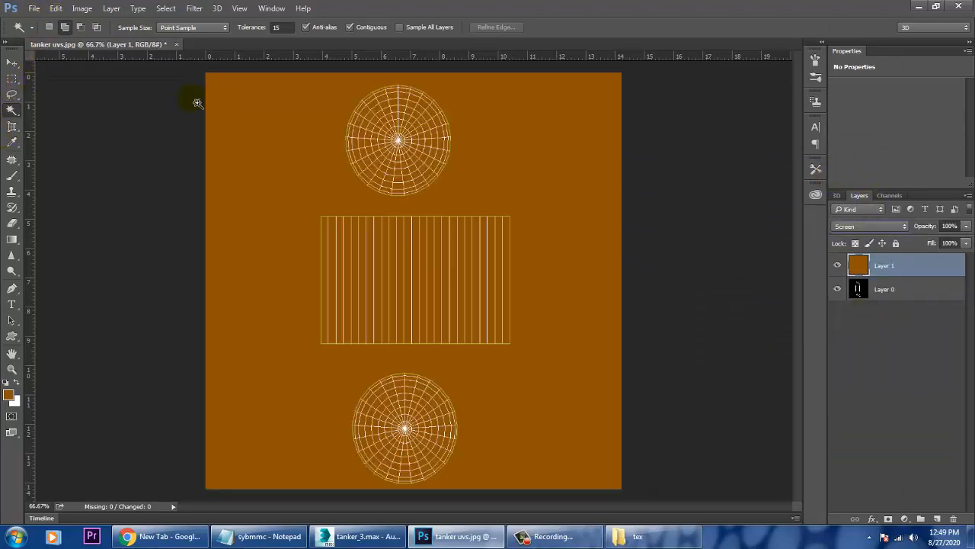
# Start opening another image and browse to the tex folder inside the desktop's train tanker folder
pyautogui.click(34, 11)
pyautogui.click(61, 36)
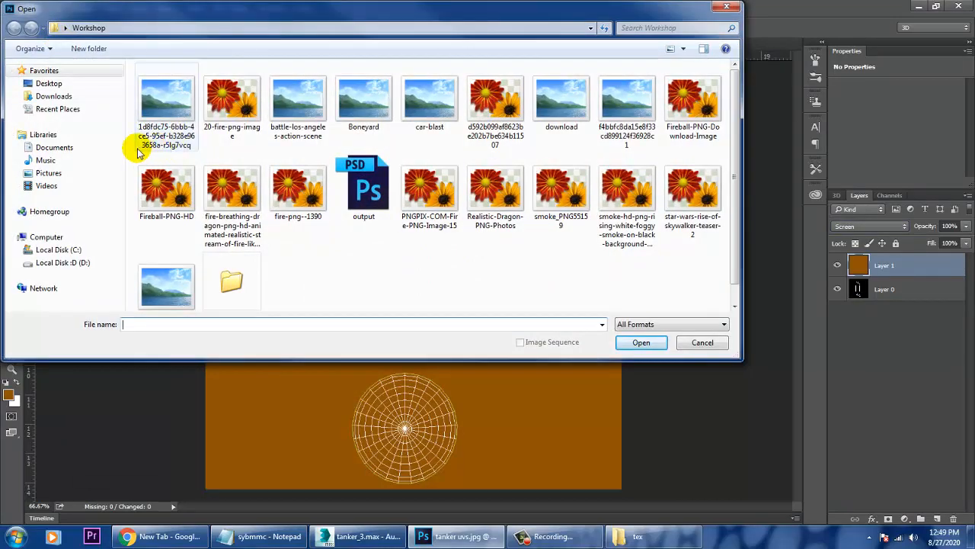
pyautogui.click(64, 83)
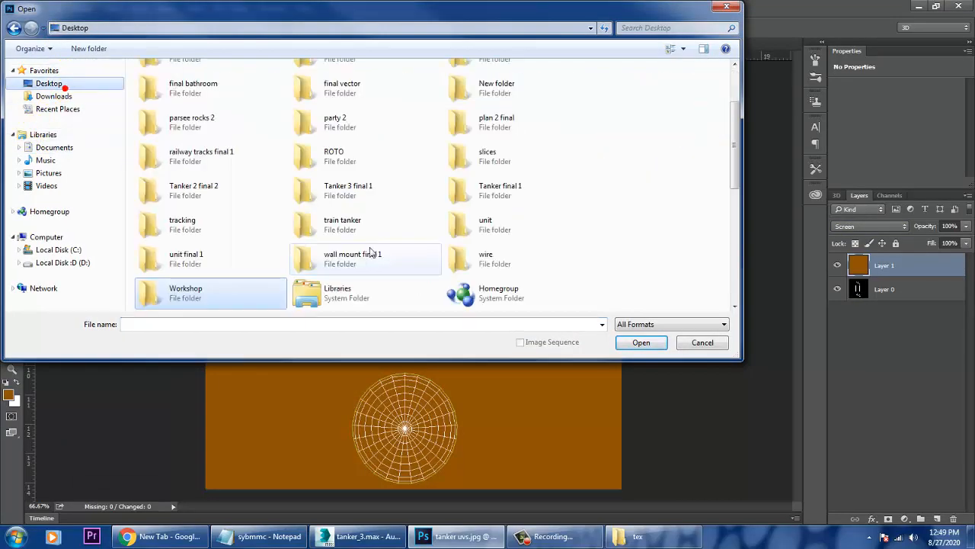
pyautogui.doubleClick(347, 214)
pyautogui.doubleClick(156, 95)
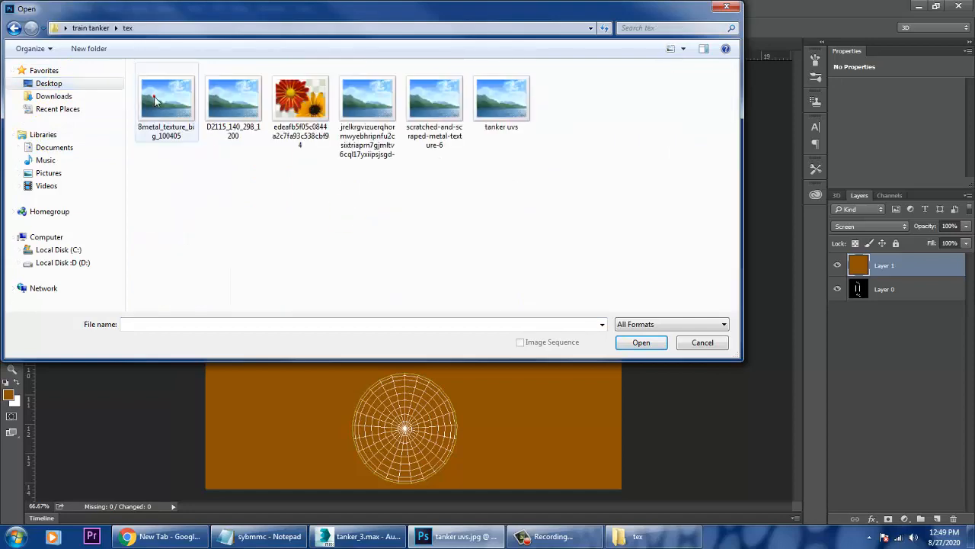
# Preview the metal texture images in the tex folder and compare them to choose one for the tanker
pyautogui.click(165, 99)
pyautogui.rightClick(190, 106)
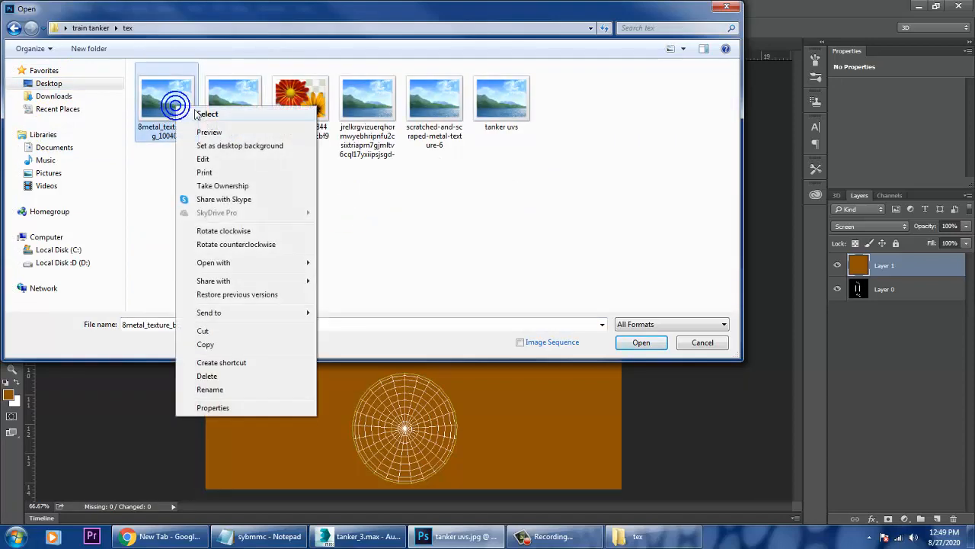
pyautogui.click(217, 132)
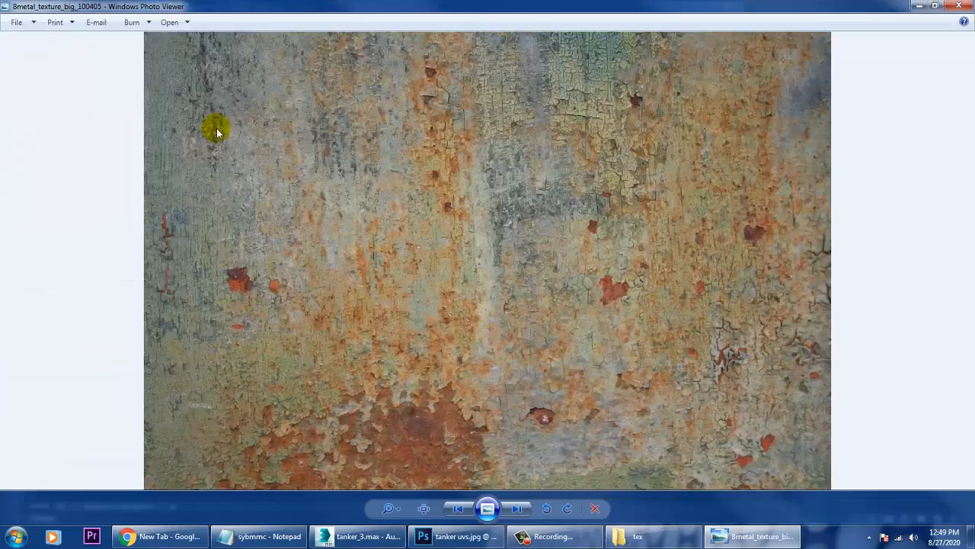
pyautogui.press('Right')
pyautogui.press('Right')
pyautogui.press('Right')
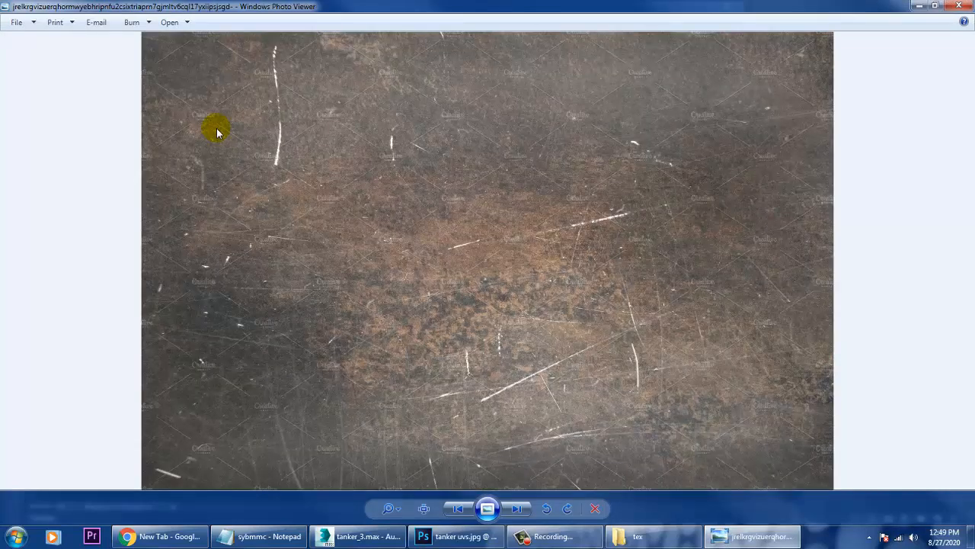
pyautogui.press('Left')
pyautogui.press('Right')
pyautogui.press('Right')
pyautogui.press('Right')
pyautogui.press('Left')
pyautogui.press('Left')
pyautogui.press('Left')
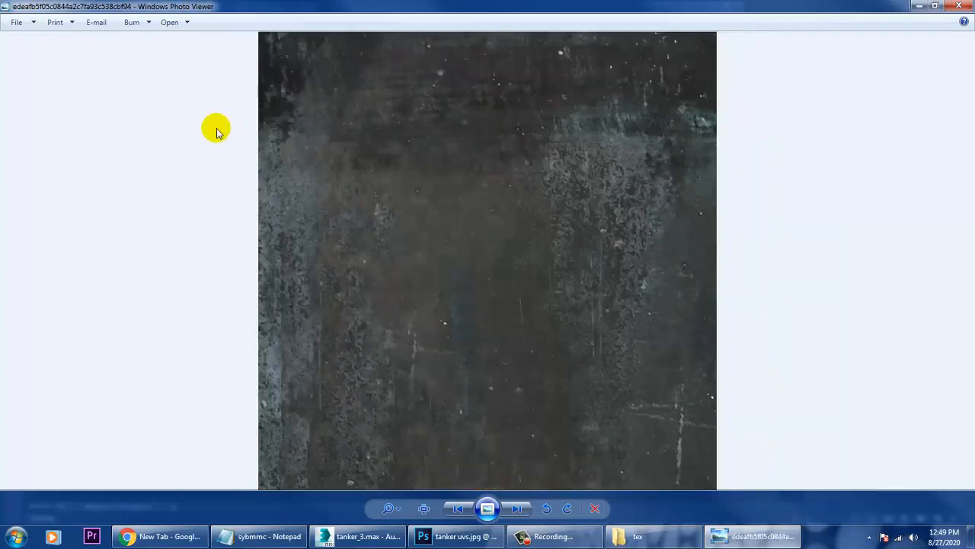
pyautogui.click(952, 8)
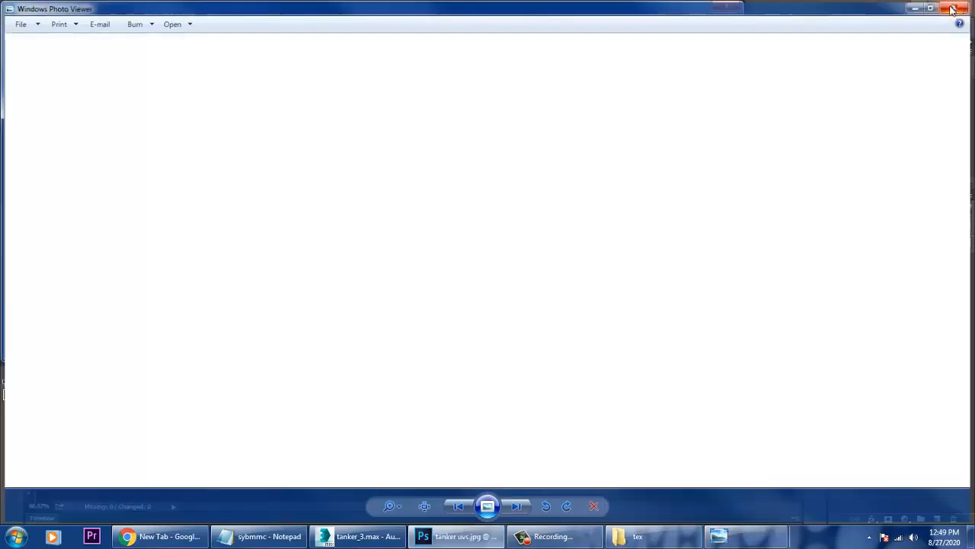
# Open the dark metal texture edeafb5f05c0844a2c7fa93c538cbf94 and convert its Background into a regular layer
pyautogui.doubleClick(316, 113)
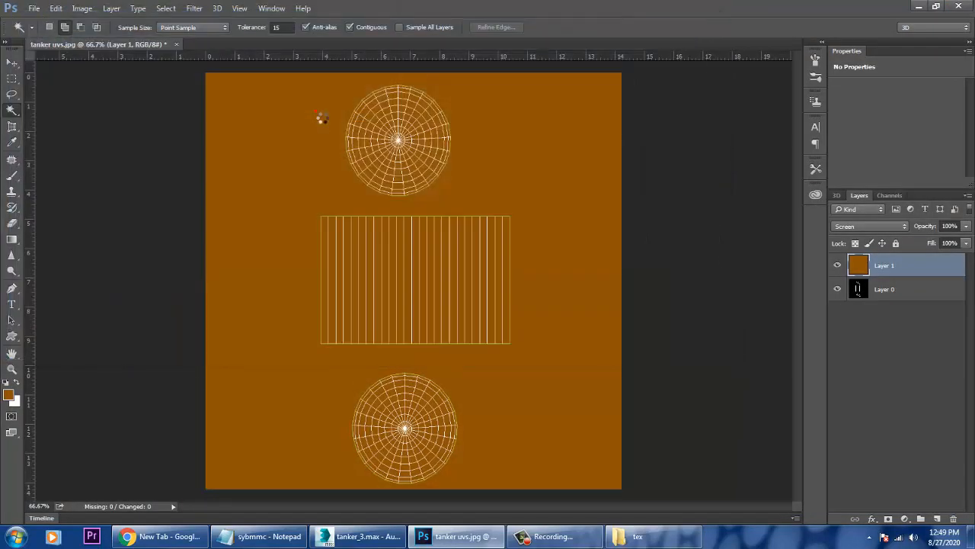
pyautogui.doubleClick(890, 265)
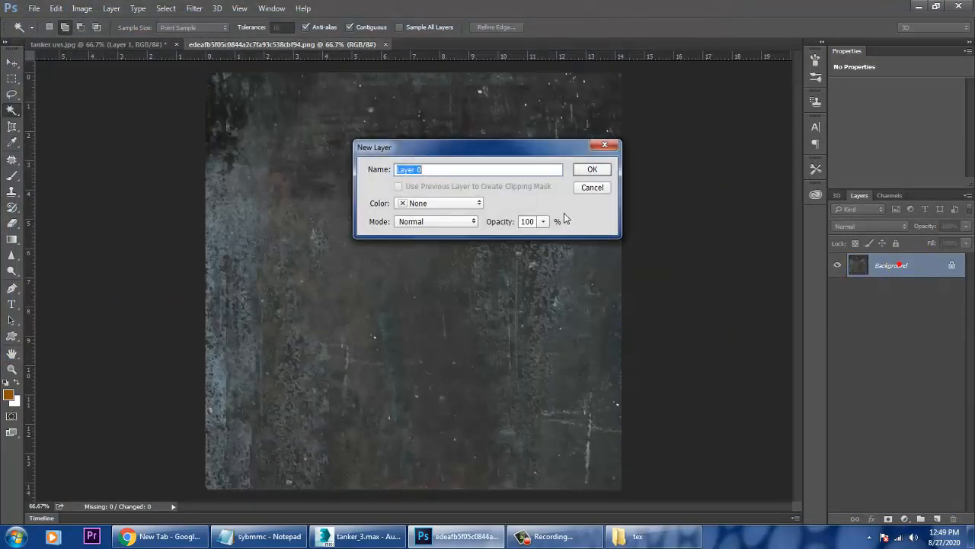
pyautogui.click(598, 177)
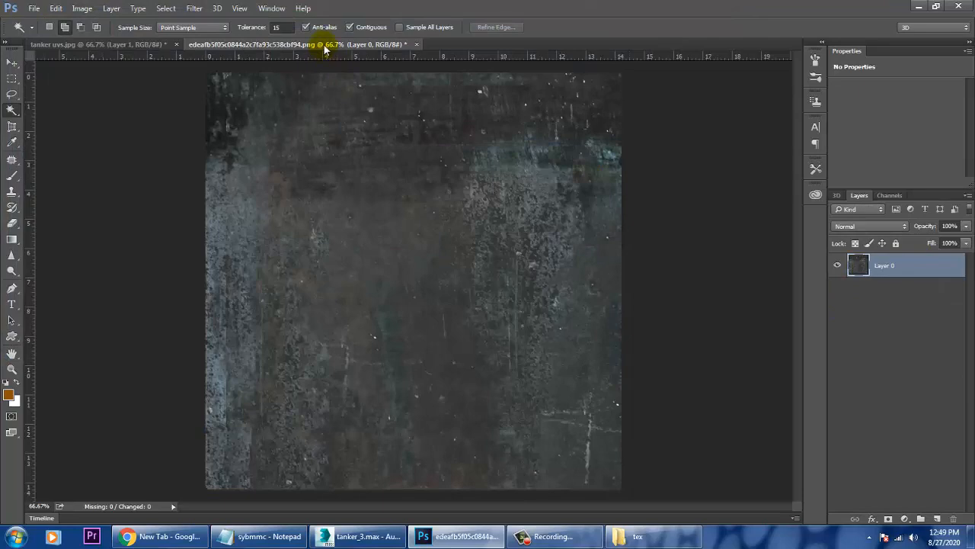
# Float the dark metal texture's window, copy its layer into the tanker uvs document, and minimize the texture window
pyautogui.moveTo(325, 49); pyautogui.dragTo(664, 218)
pyautogui.press('v')
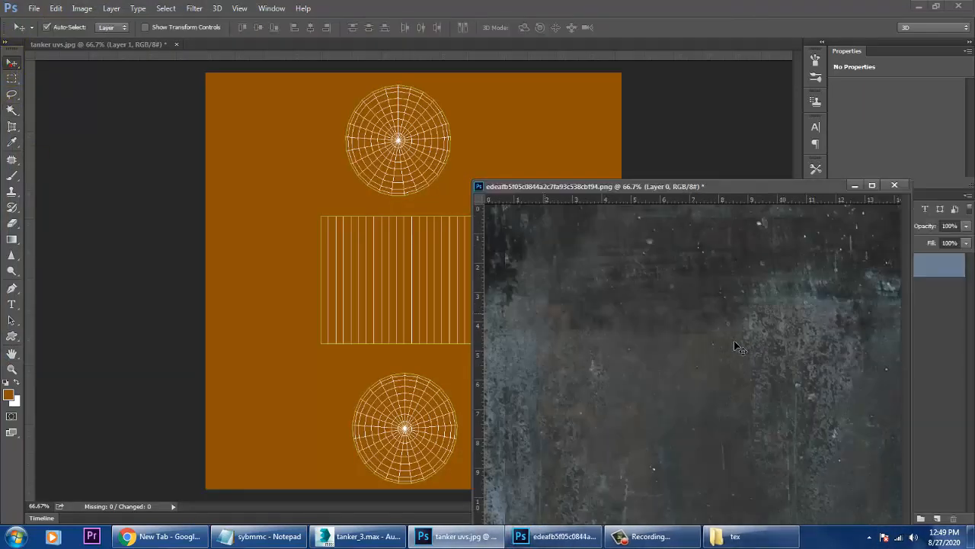
pyautogui.moveTo(612, 333); pyautogui.dragTo(366, 263)
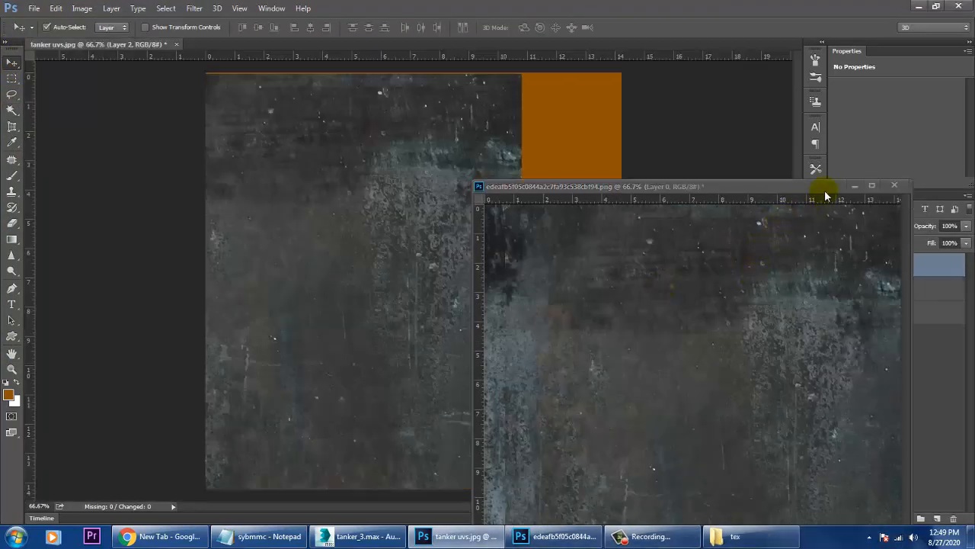
pyautogui.click(855, 185)
# Scale the dark metal texture proportionally to about 35% and place it over the left part of the tanker body's UV shells
pyautogui.moveTo(457, 214); pyautogui.dragTo(522, 323)
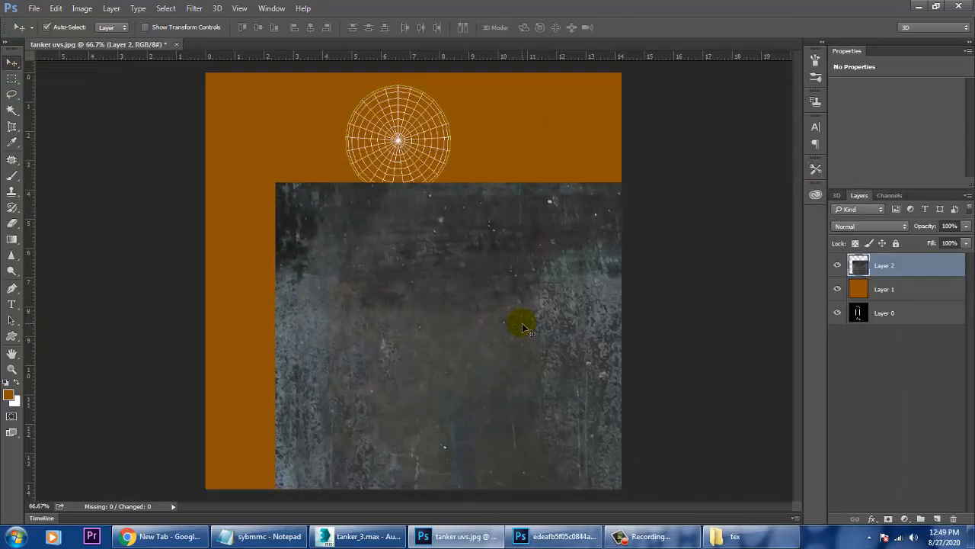
pyautogui.hotkey('ctrl', 't')
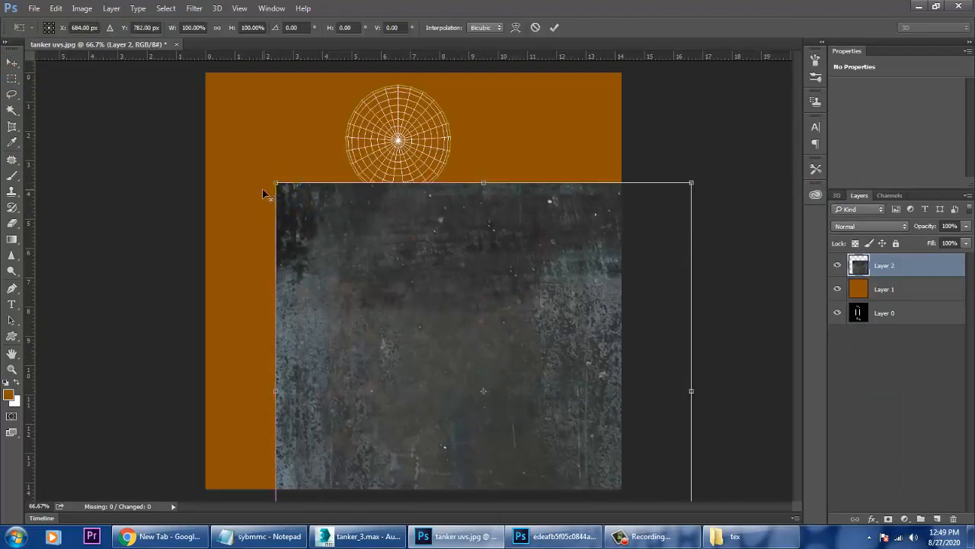
pyautogui.keyDown('alt'); pyautogui.keyDown('shift'); pyautogui.moveTo(279, 184); pyautogui.dragTo(414, 304); pyautogui.keyUp('shift'); pyautogui.keyUp('alt')
pyautogui.moveTo(533, 413); pyautogui.dragTo(377, 309)
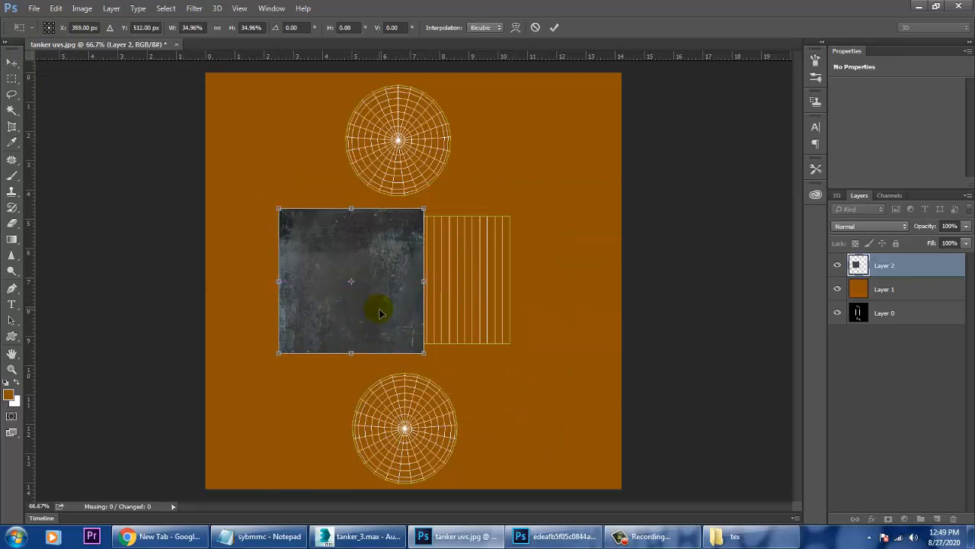
pyautogui.press('Return')
# Duplicate the dark metal texture directly to its right and flip the copy horizontally so the two halves mirror each other
pyautogui.keyDown('alt'); pyautogui.moveTo(318, 330); pyautogui.dragTo(497, 306); pyautogui.keyUp('alt')
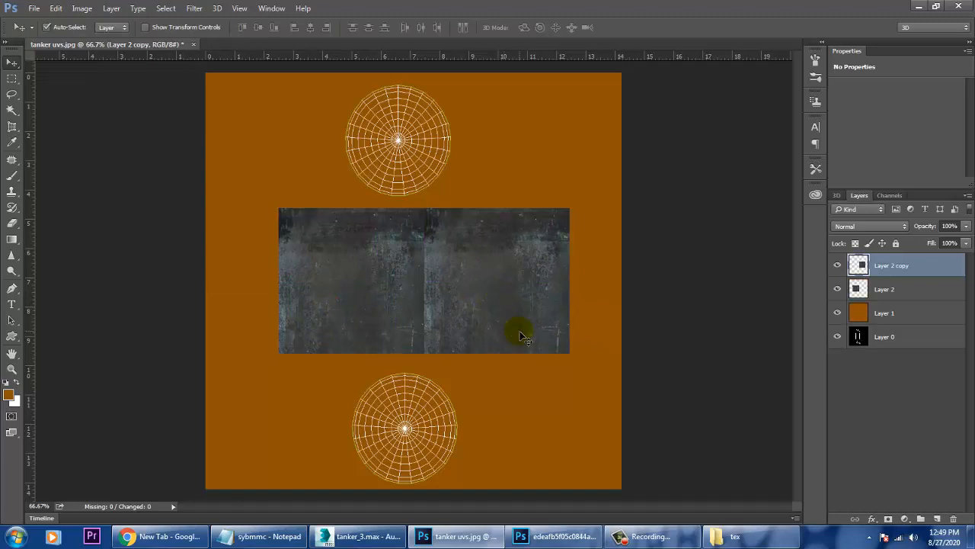
pyautogui.hotkey('ctrl', 't')
pyautogui.rightClick(510, 284)
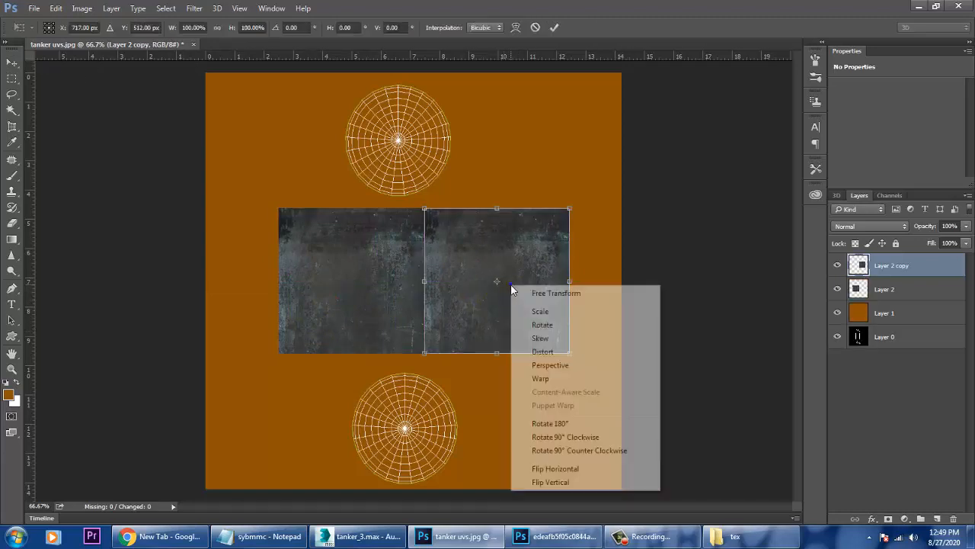
pyautogui.click(590, 466)
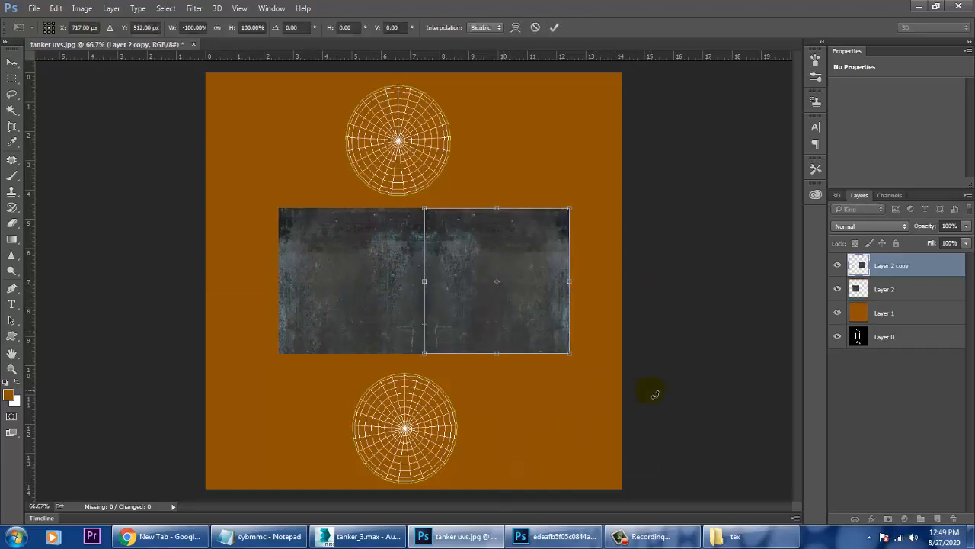
pyautogui.press('Return')
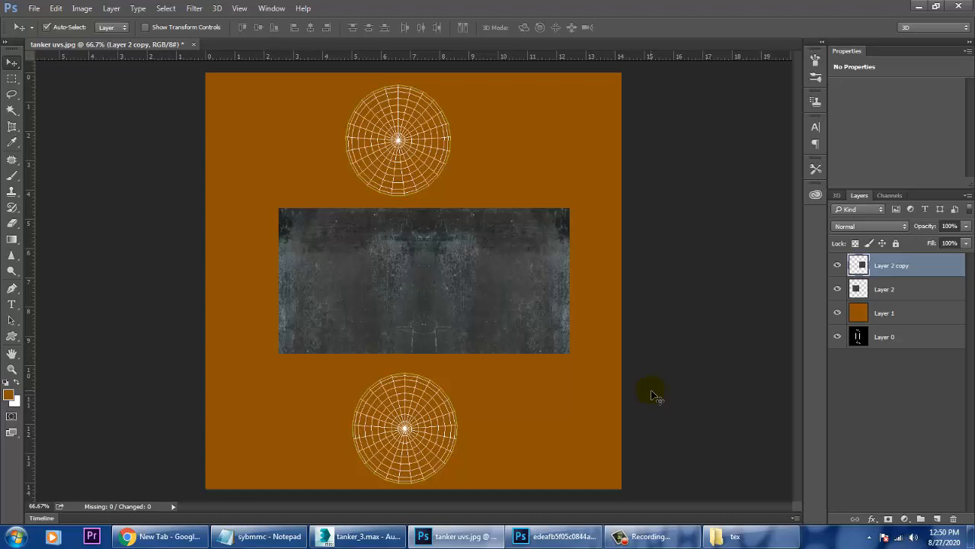
# Merge Layer 2 and Layer 2 copy into a single dark metal layer
pyautogui.hotkey('ctrl', '+')
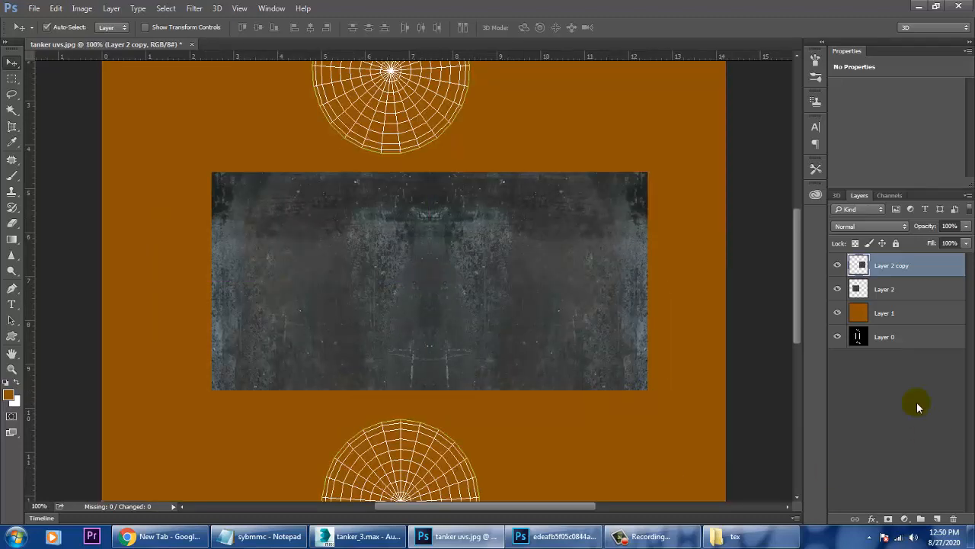
pyautogui.keyDown('ctrl'); pyautogui.click(913, 293); pyautogui.keyUp('ctrl')
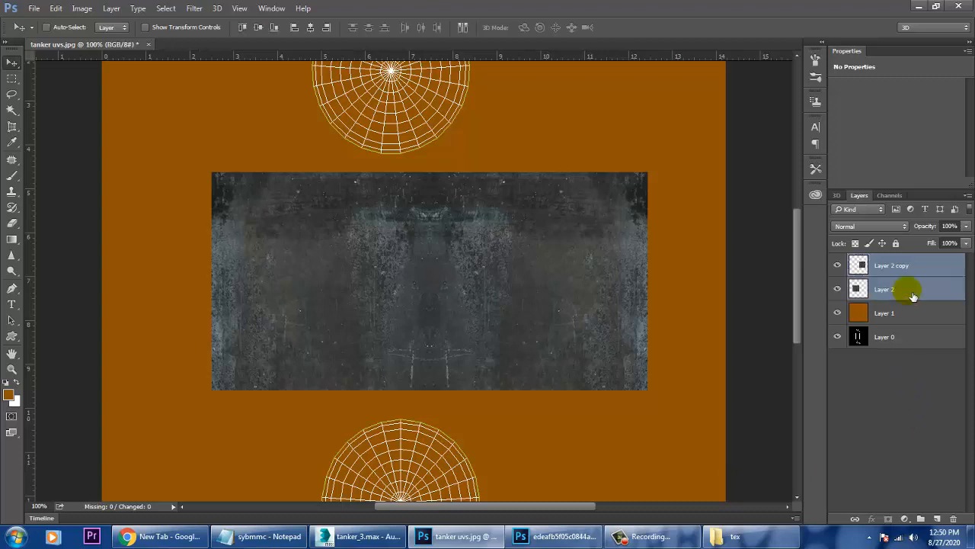
pyautogui.hotkey('ctrl', 'e')
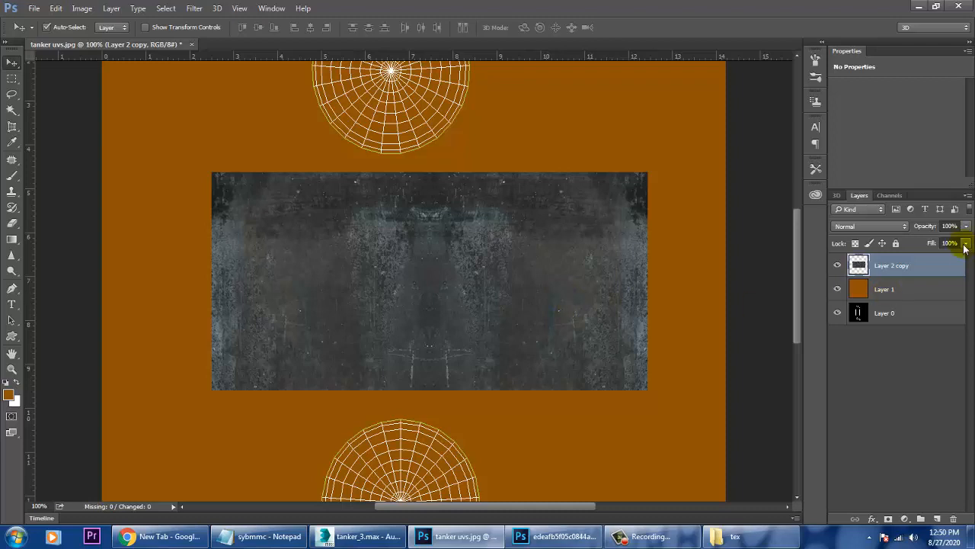
# Preview the rusty and scratched metal images in the tex folder and open scratched-and-scraped-metal-texture-6
pyautogui.click(35, 8)
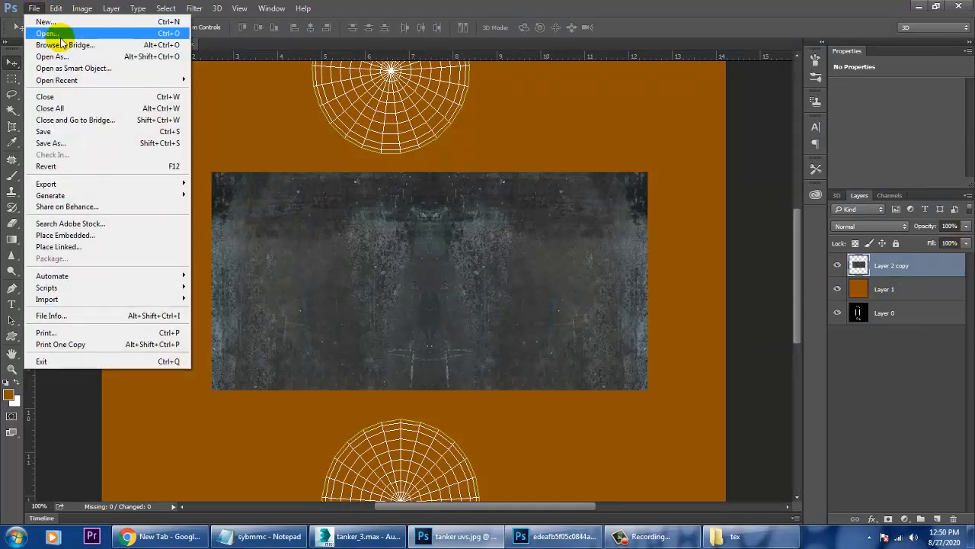
pyautogui.click(60, 34)
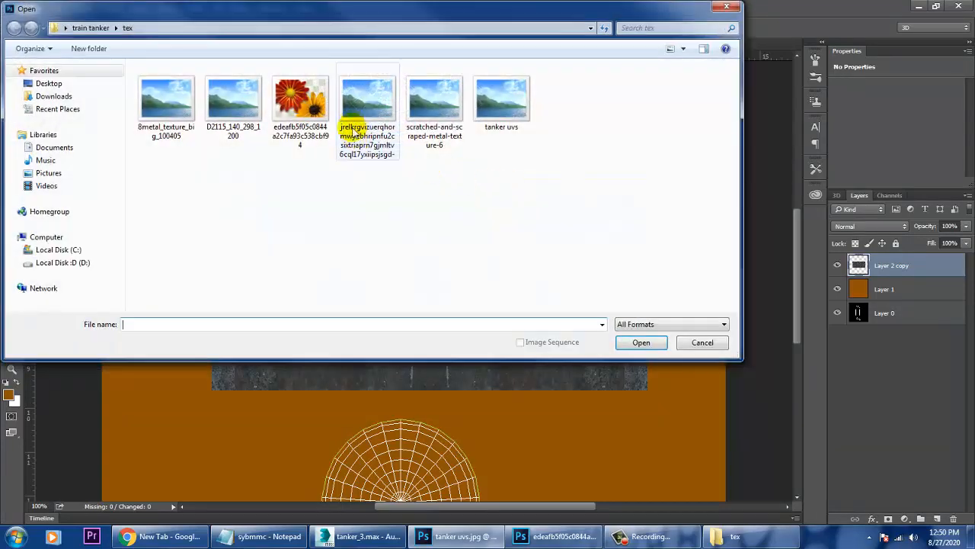
pyautogui.click(366, 114)
pyautogui.rightClick(366, 114)
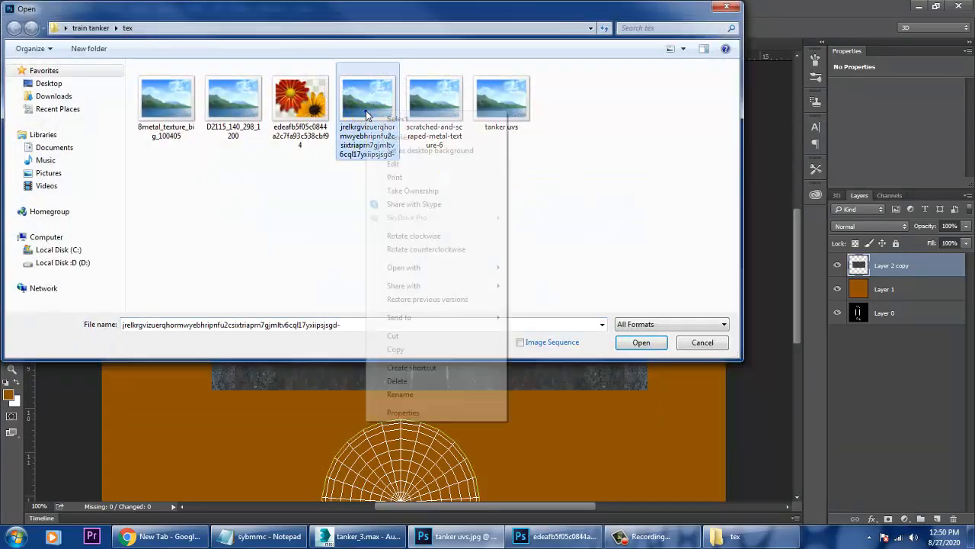
pyautogui.click(408, 138)
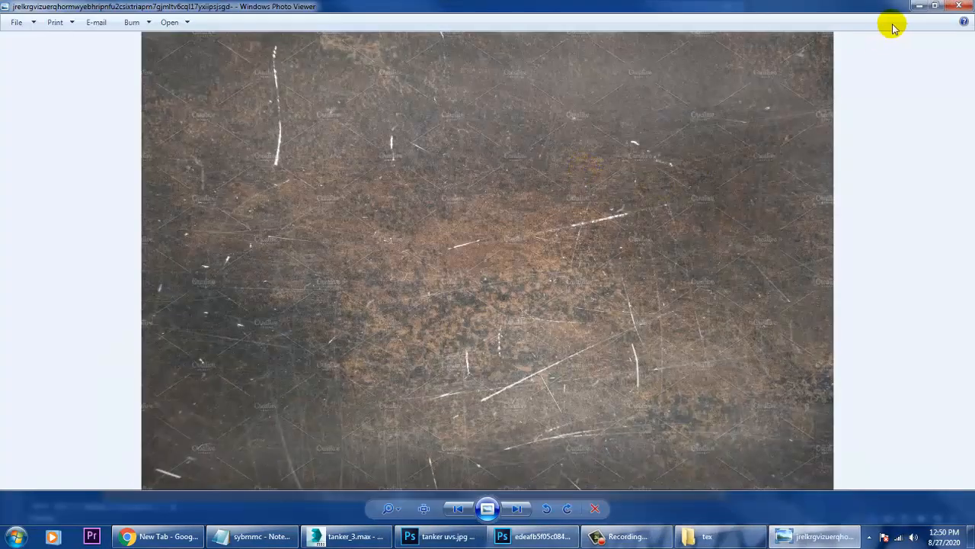
pyautogui.press('Right')
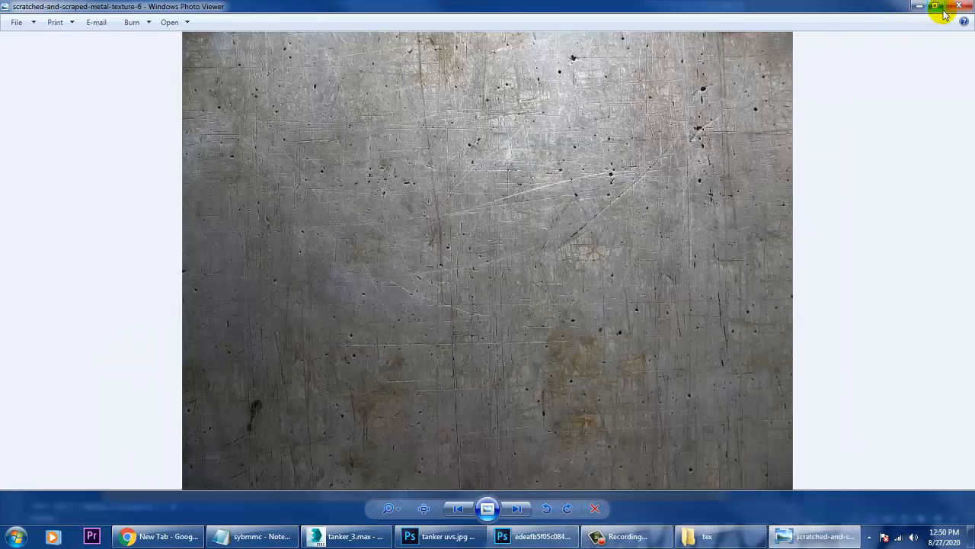
pyautogui.click(965, 9)
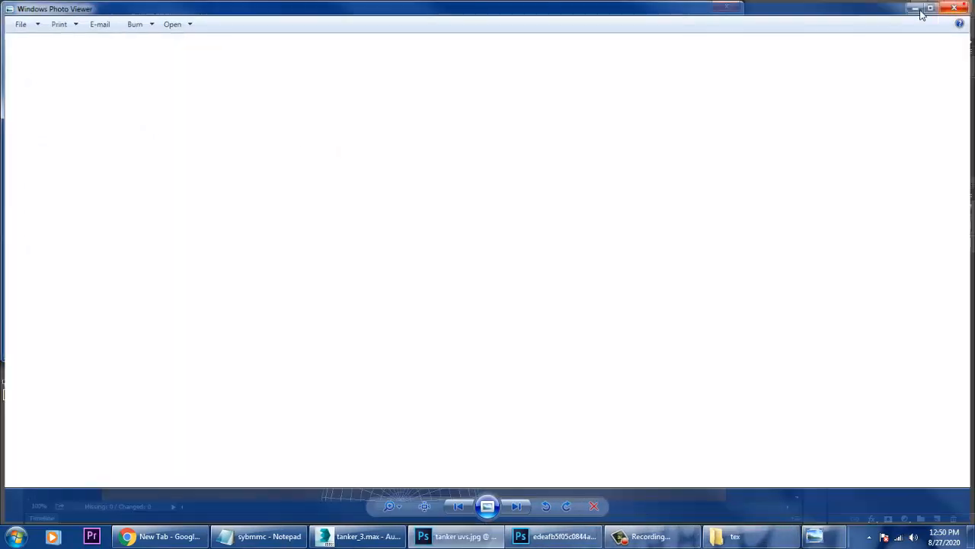
pyautogui.doubleClick(411, 96)
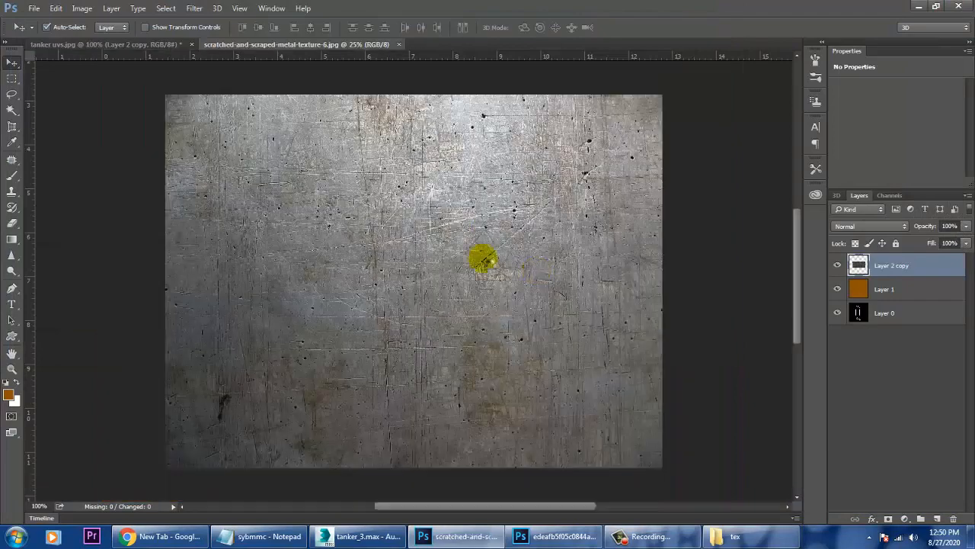
# Convert the scratched texture's Background into a regular layer, copy it into the tanker uvs document, and minimize the source window
pyautogui.doubleClick(899, 263)
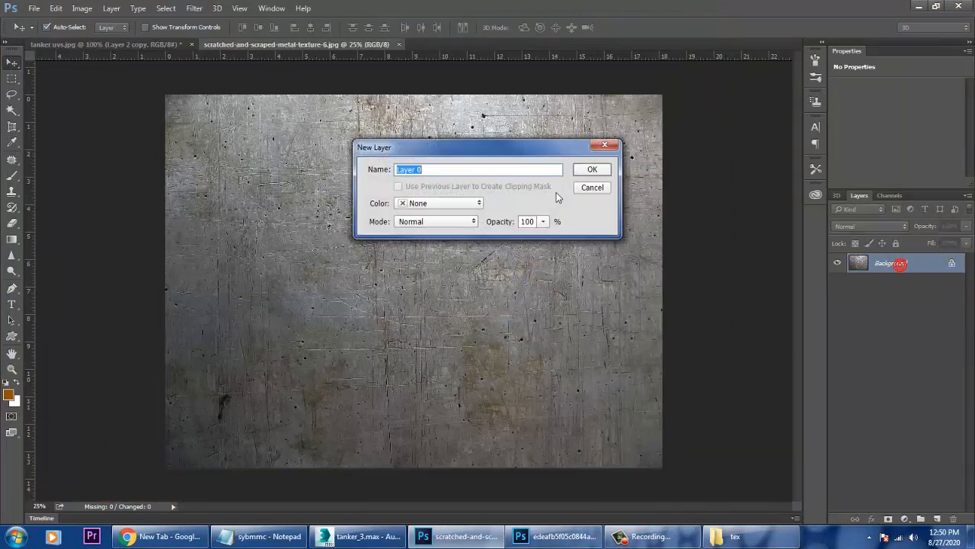
pyautogui.click(587, 169)
pyautogui.moveTo(296, 44); pyautogui.dragTo(647, 206)
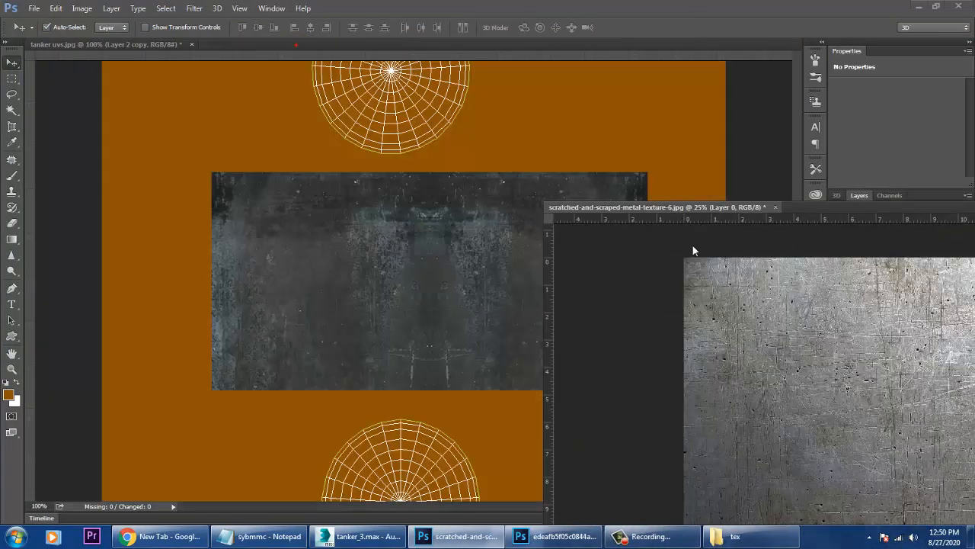
pyautogui.moveTo(518, 300); pyautogui.dragTo(521, 299)
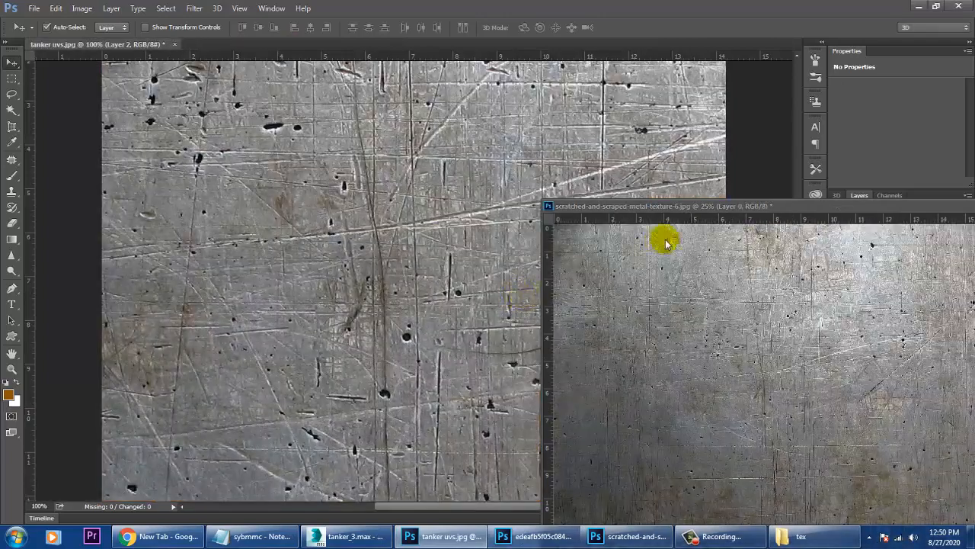
pyautogui.moveTo(744, 210); pyautogui.dragTo(253, 230)
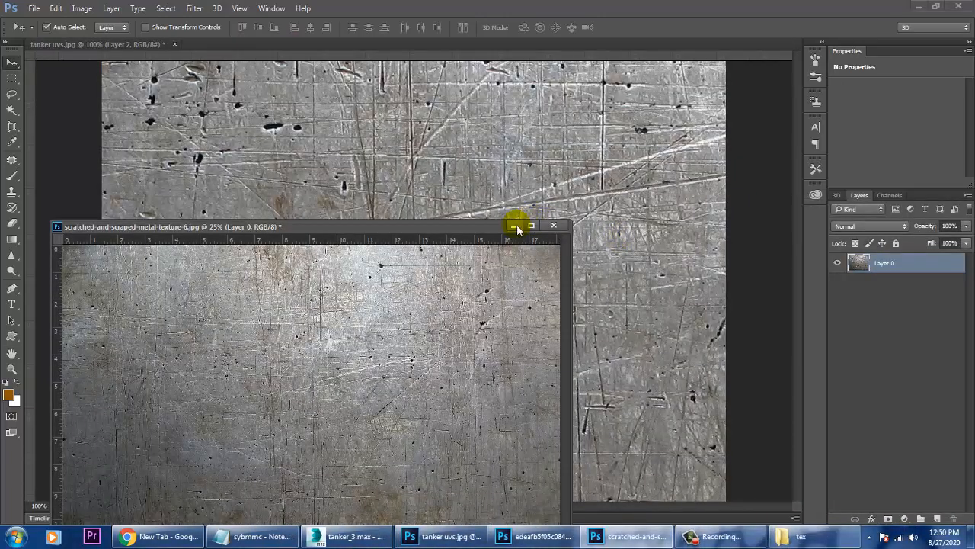
pyautogui.click(516, 225)
# Scale the oversized scratched metal layer down proportionally to about 20.7% over the tanker UV template
pyautogui.moveTo(310, 168); pyautogui.dragTo(540, 396)
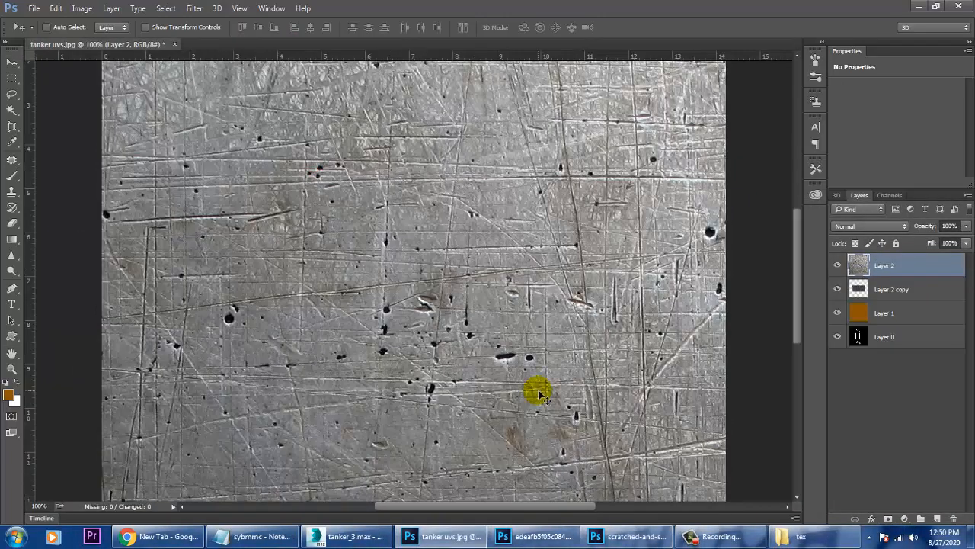
pyautogui.hotkey('ctrl', 't')
pyautogui.hotkey('ctrl', '-')
pyautogui.hotkey('ctrl', '-')
pyautogui.hotkey('ctrl', '-')
pyautogui.hotkey('ctrl', '-')
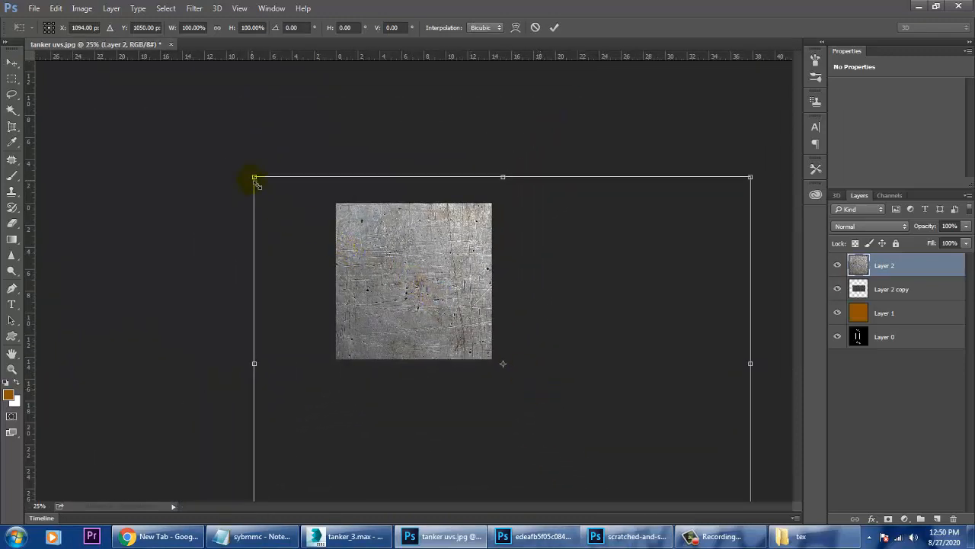
pyautogui.keyDown('alt'); pyautogui.keyDown('shift'); pyautogui.moveTo(272, 194); pyautogui.dragTo(374, 282); pyautogui.keyUp('shift'); pyautogui.keyUp('alt')
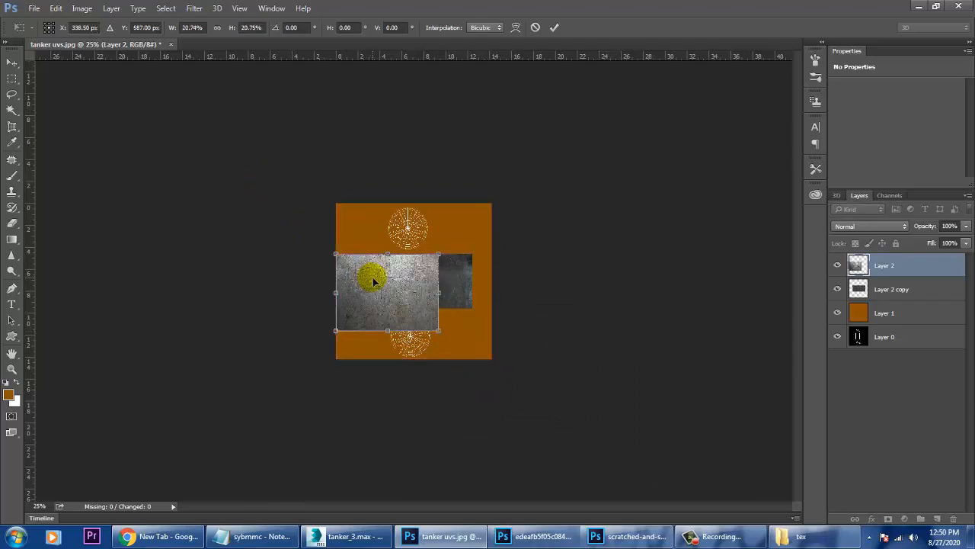
# Resize the scratched metal layer to about 15.6% wide by 14.6% high, matching the dark texture's height, and place it over its middle
pyautogui.hotkey('ctrl', '+')
pyautogui.hotkey('ctrl', '+')
pyautogui.hotkey('ctrl', '+')
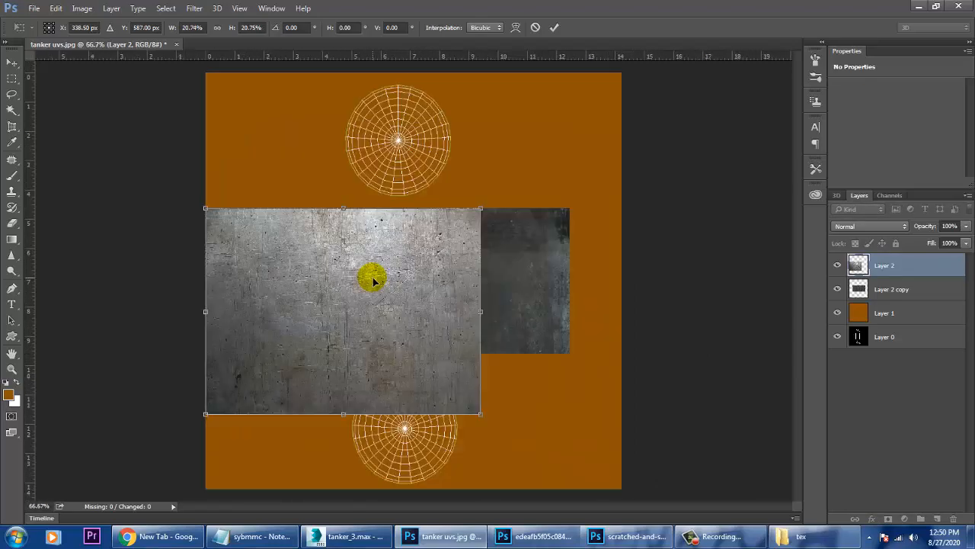
pyautogui.hotkey('ctrl', '+')
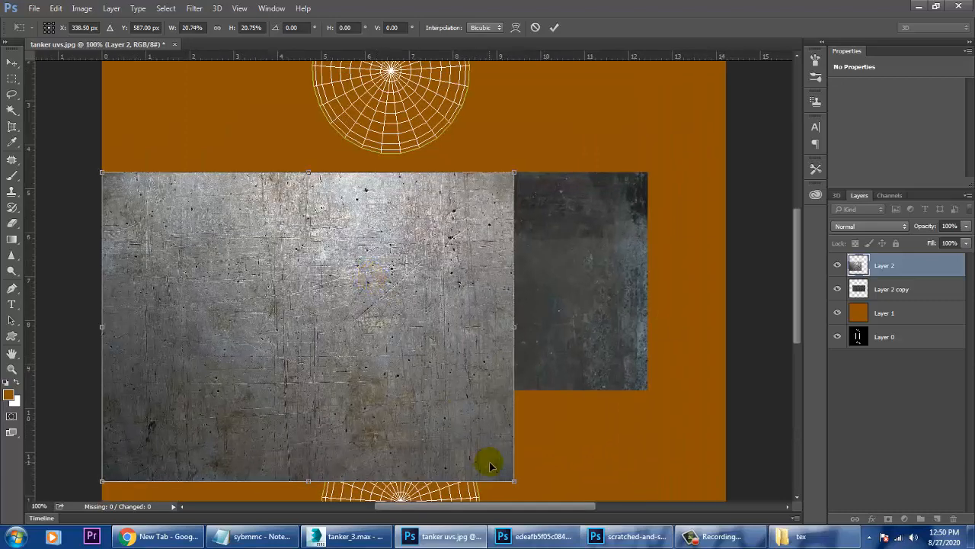
pyautogui.keyDown('alt'); pyautogui.keyDown('shift'); pyautogui.moveTo(519, 490); pyautogui.dragTo(431, 416); pyautogui.keyUp('shift'); pyautogui.keyUp('alt')
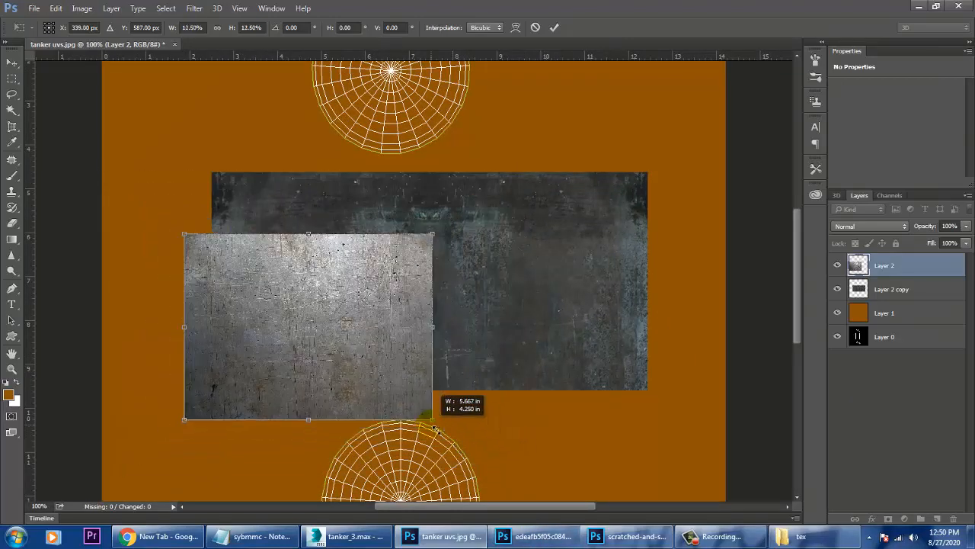
pyautogui.moveTo(359, 355); pyautogui.dragTo(403, 296)
pyautogui.moveTo(467, 367); pyautogui.dragTo(530, 402)
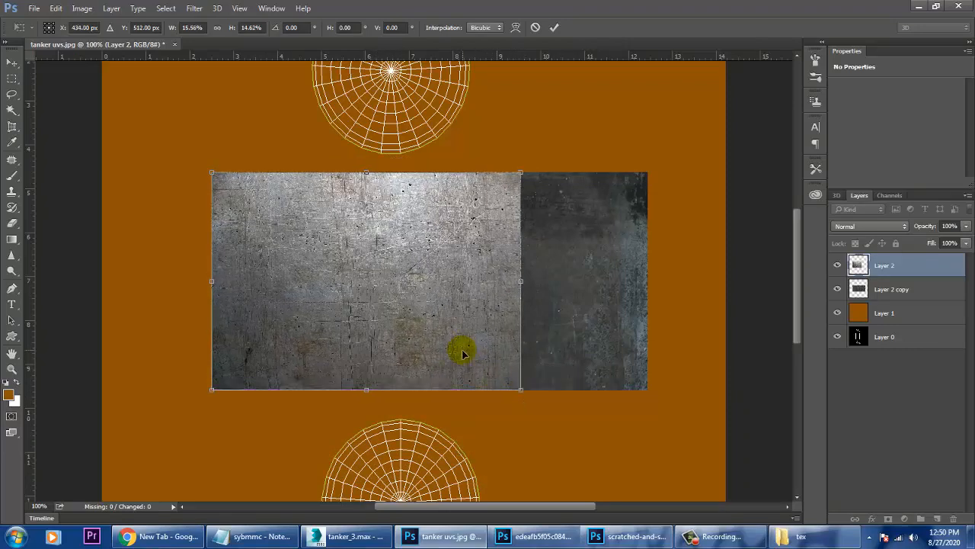
pyautogui.moveTo(454, 344); pyautogui.dragTo(497, 339)
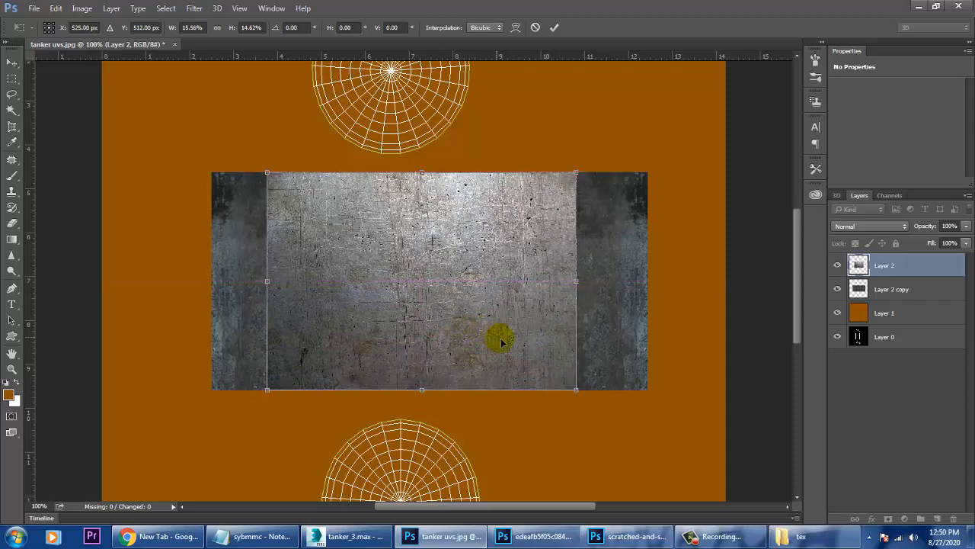
pyautogui.press('Return')
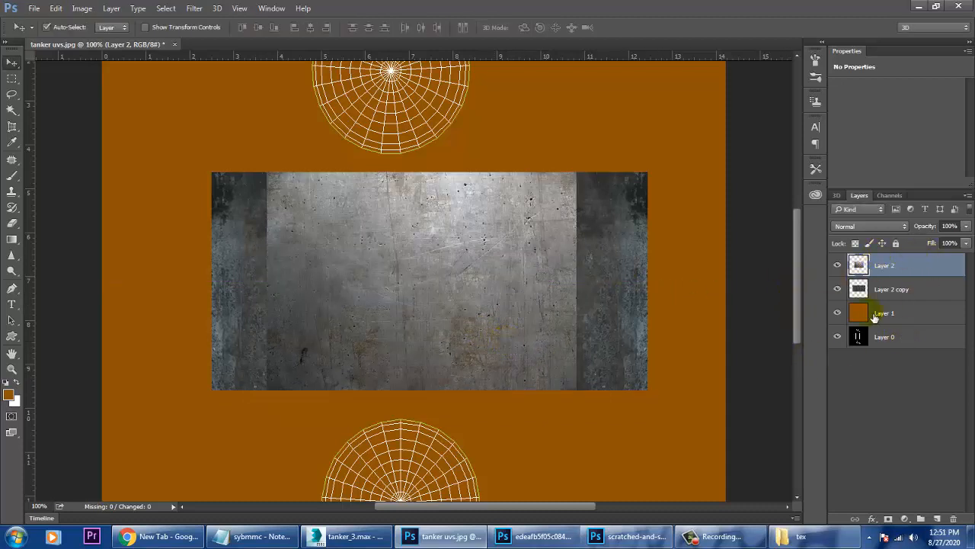
# Compare the two metal texture layers by toggling their visibility, and shift the scratched metal slightly left over the dark texture
pyautogui.click(838, 265)
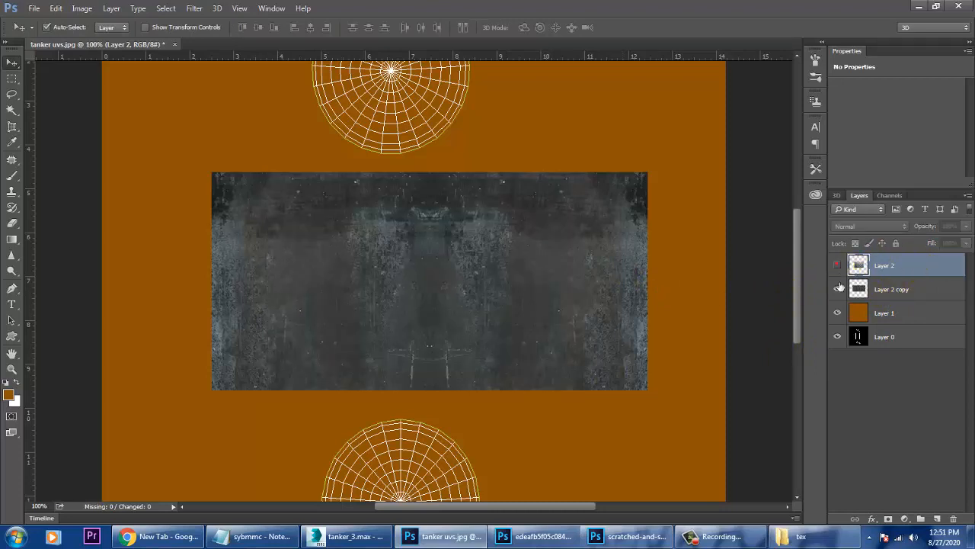
pyautogui.click(838, 288)
pyautogui.click(838, 288)
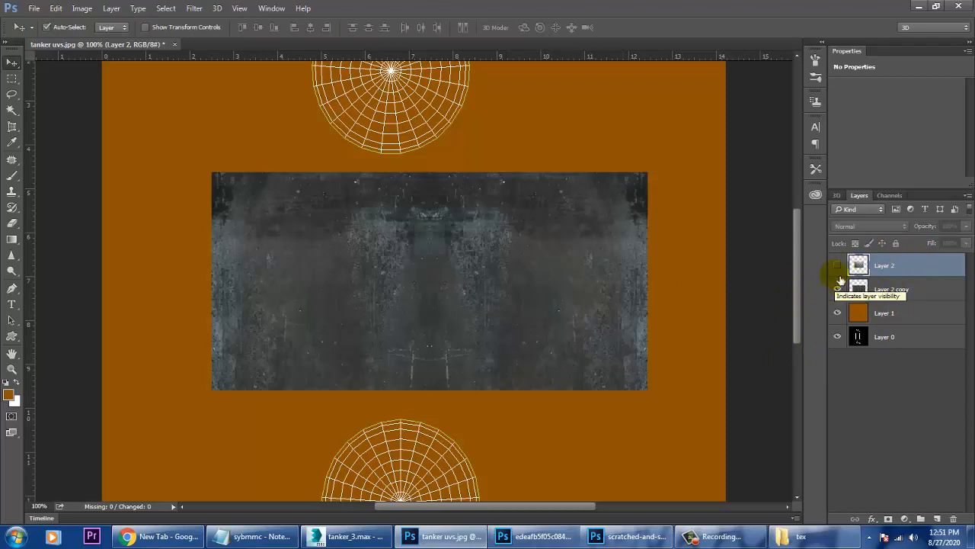
pyautogui.click(838, 266)
pyautogui.moveTo(448, 292); pyautogui.dragTo(435, 293)
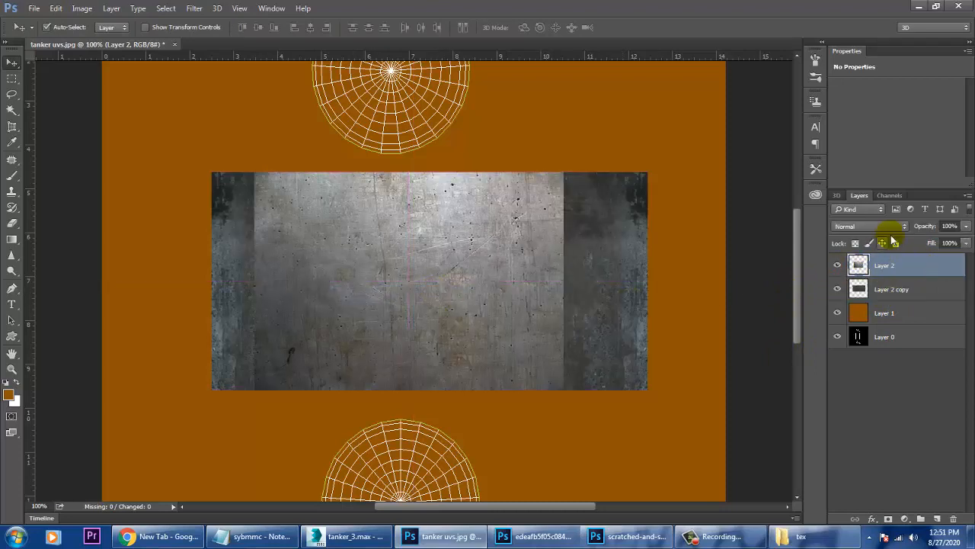
# Set the scratched metal layer's blend mode to Dissolve
pyautogui.click(861, 226)
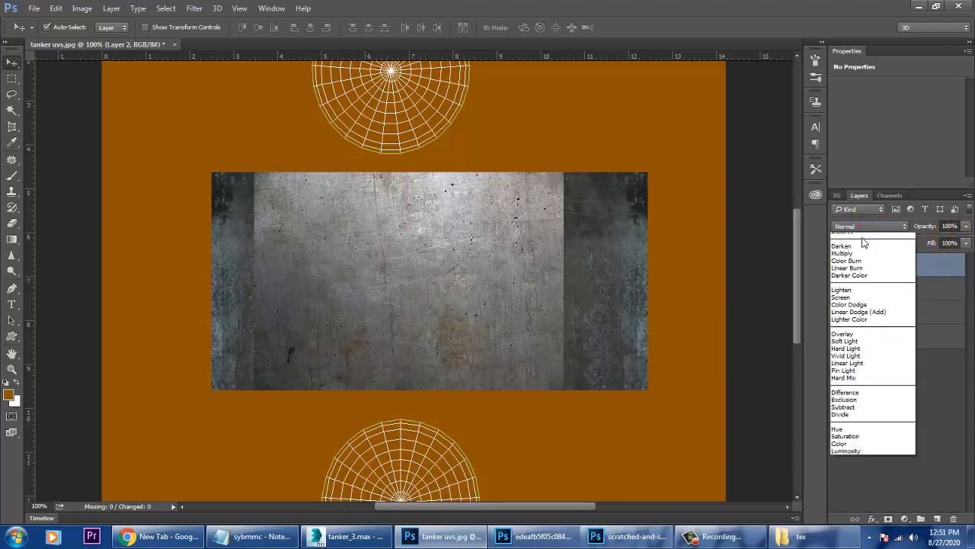
pyautogui.click(867, 245)
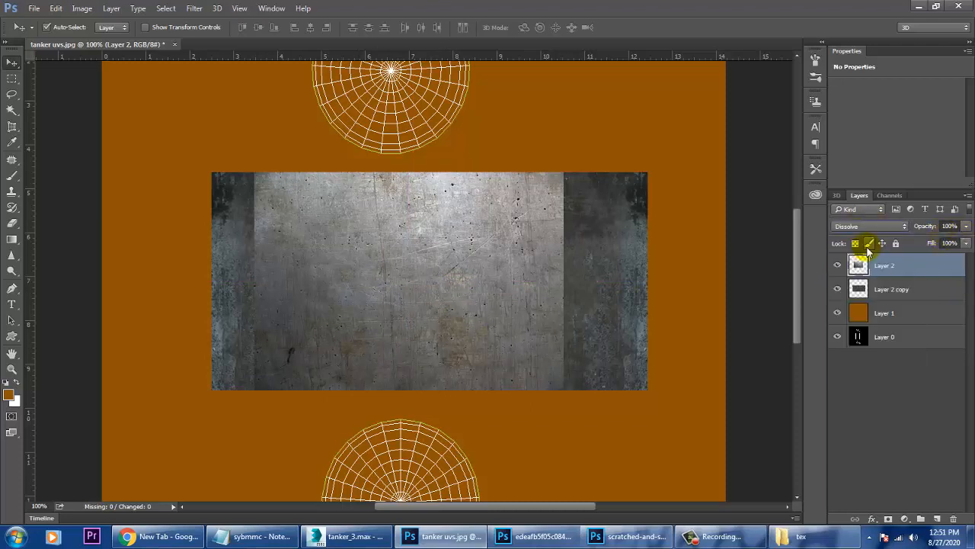
# Try successive blend modes on the scratched metal layer and settle on Lighter Color
pyautogui.press('Down')
pyautogui.press('Down')
pyautogui.press('Down')
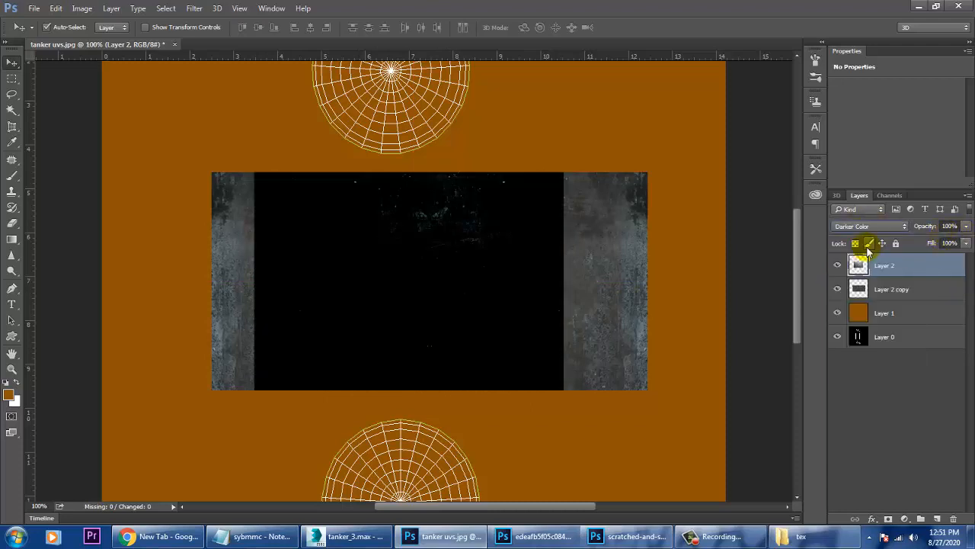
pyautogui.press('Down')
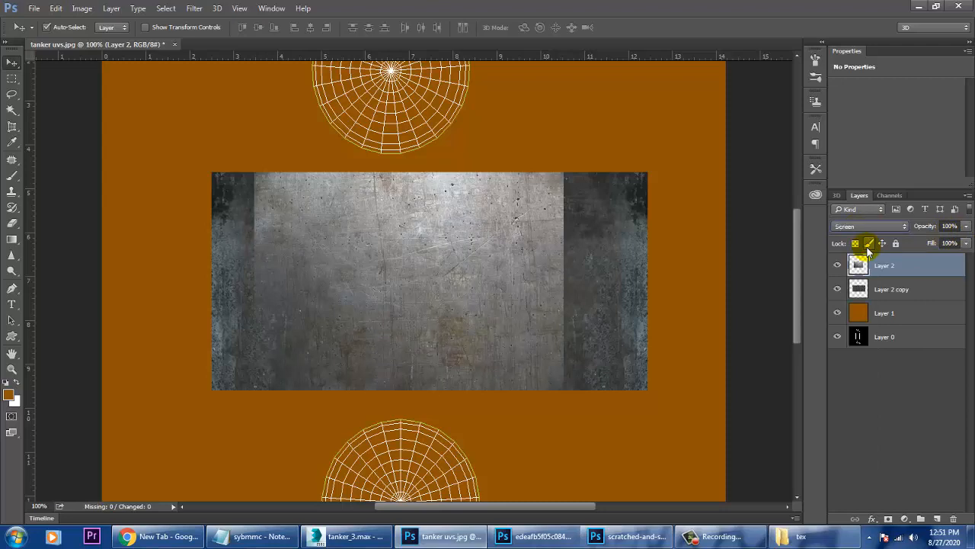
pyautogui.press('Down')
pyautogui.press('Down')
pyautogui.press('Down')
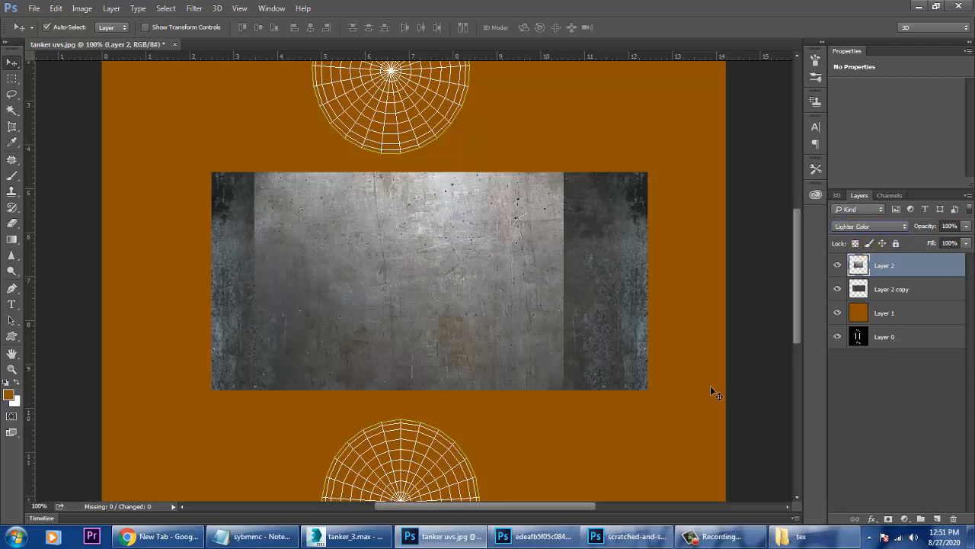
# Add a layer mask to the scratched metal layer and choose a soft round 188 px brush with 0% hardness
pyautogui.click(889, 518)
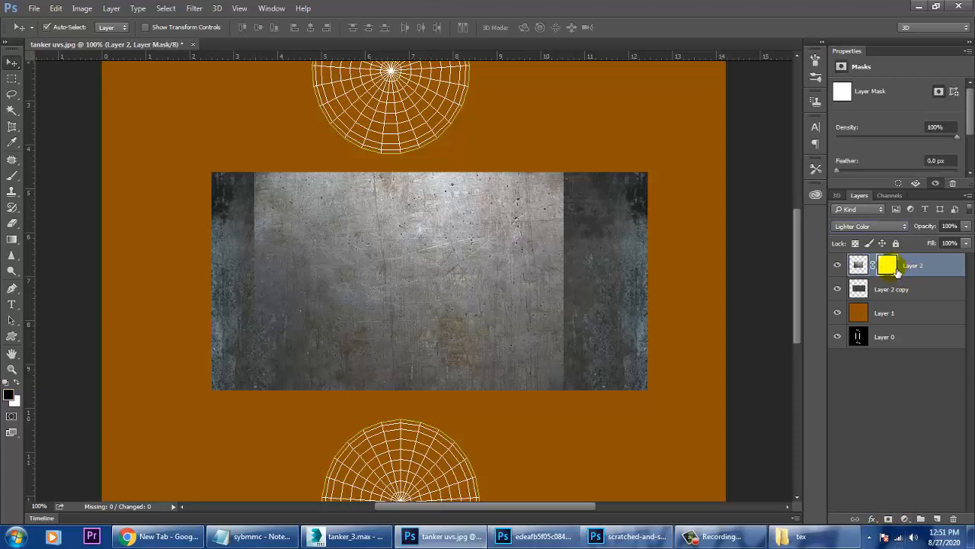
pyautogui.click(892, 265)
pyautogui.moveTo(10, 176); pyautogui.dragTo(61, 175)
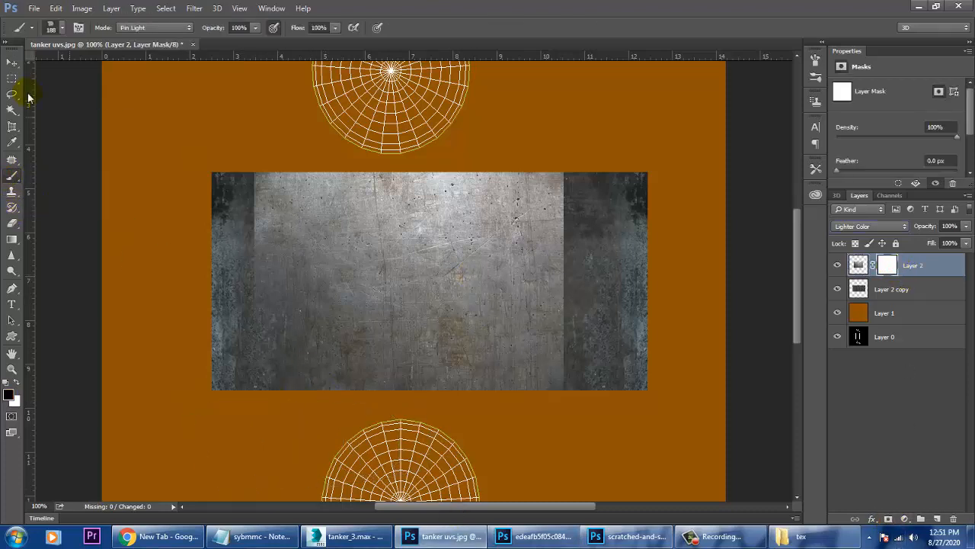
pyautogui.click(60, 29)
pyautogui.click(64, 147)
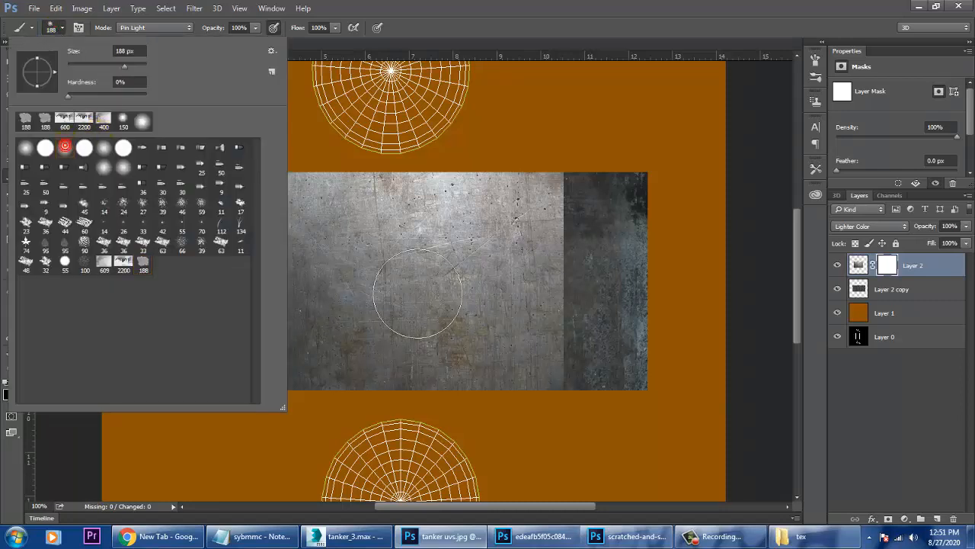
pyautogui.click(81, 96)
pyautogui.click(642, 239)
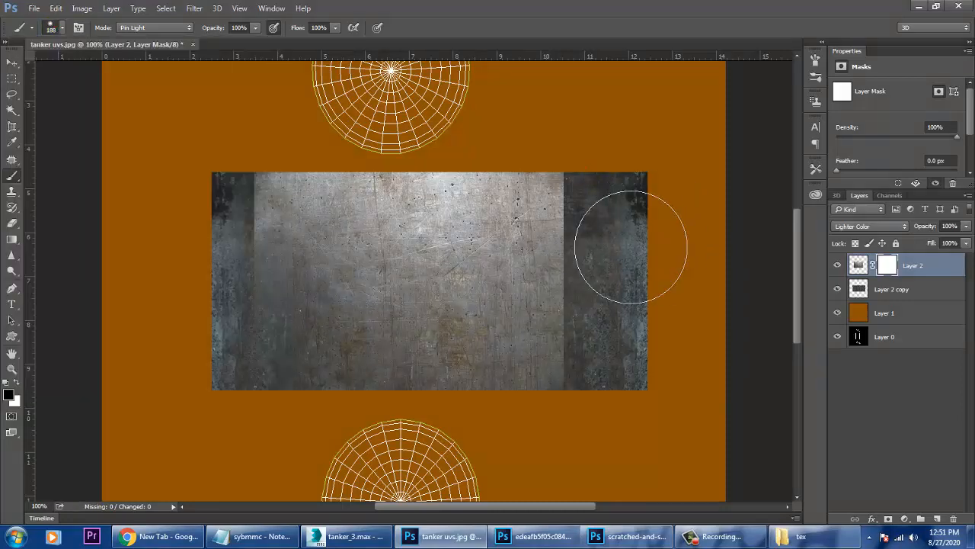
# Try painting black at full opacity on the mask over the scratched metal's upper corner, and undo the strokes
pyautogui.moveTo(568, 191)
pyautogui.mouseDown()
pyautogui.moveTo(660, 226)
pyautogui.moveTo(551, 189)
pyautogui.mouseUp()
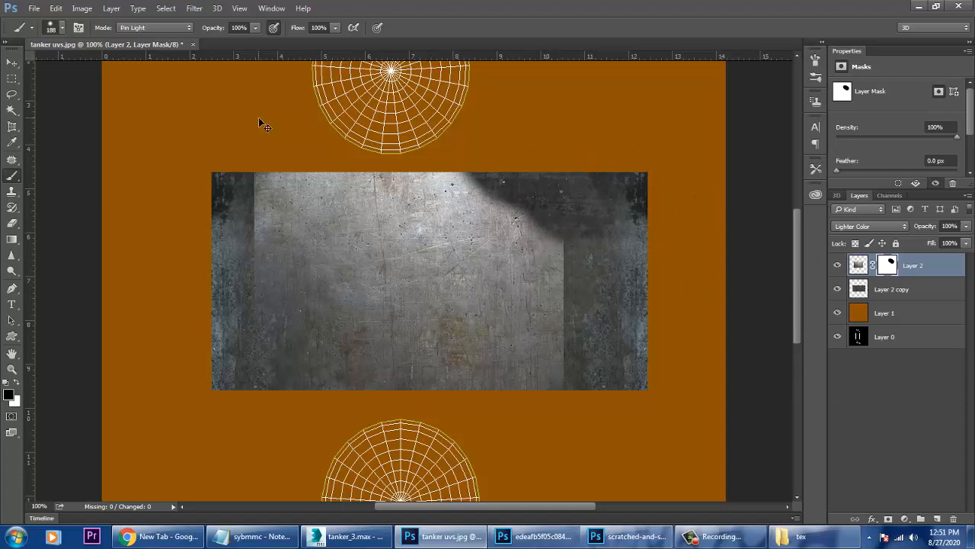
pyautogui.hotkey('ctrl', 'z')
pyautogui.click(256, 28)
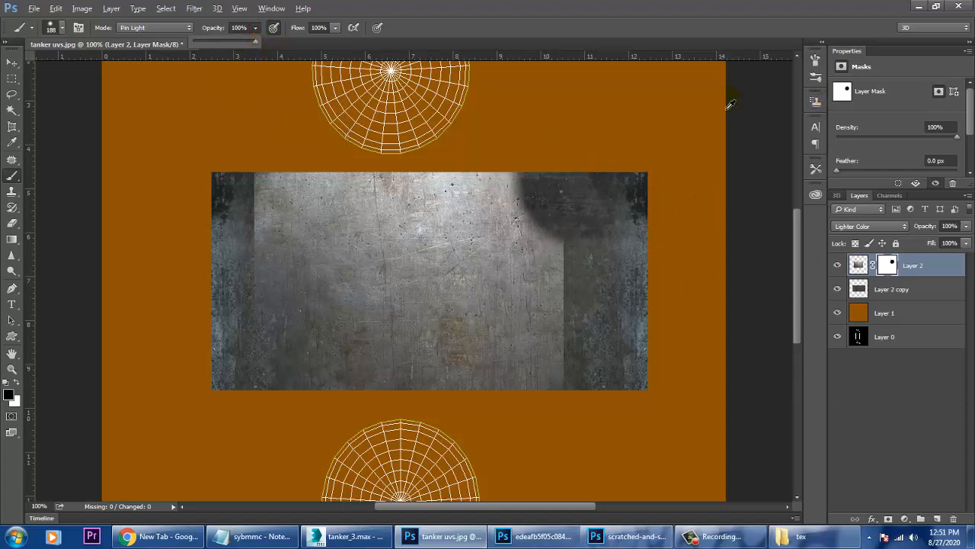
pyautogui.hotkey('ctrl', 'alt', 'z')
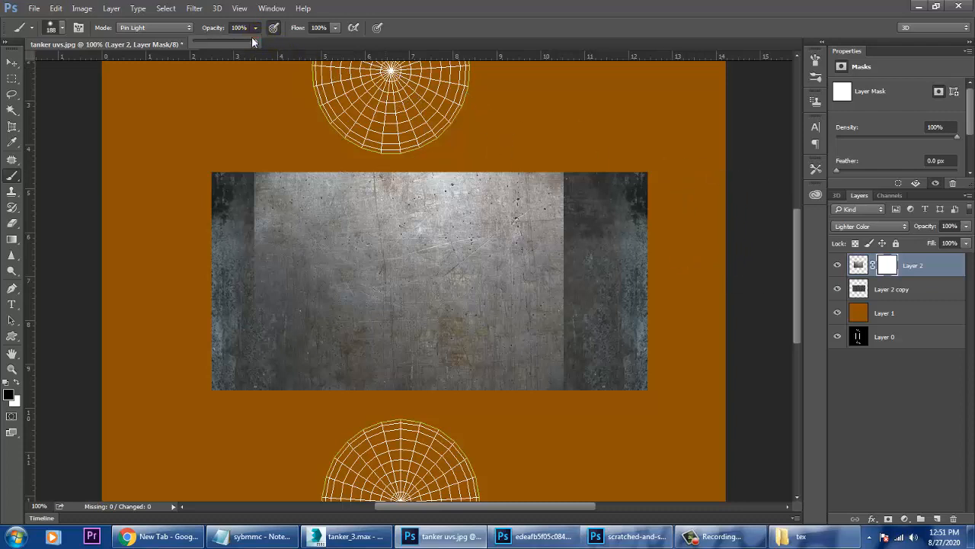
# Set the brush to 50% opacity and 42% flow, and paint on the mask to soften the scratched metal's edges
pyautogui.moveTo(254, 42); pyautogui.dragTo(223, 40)
pyautogui.click(333, 28)
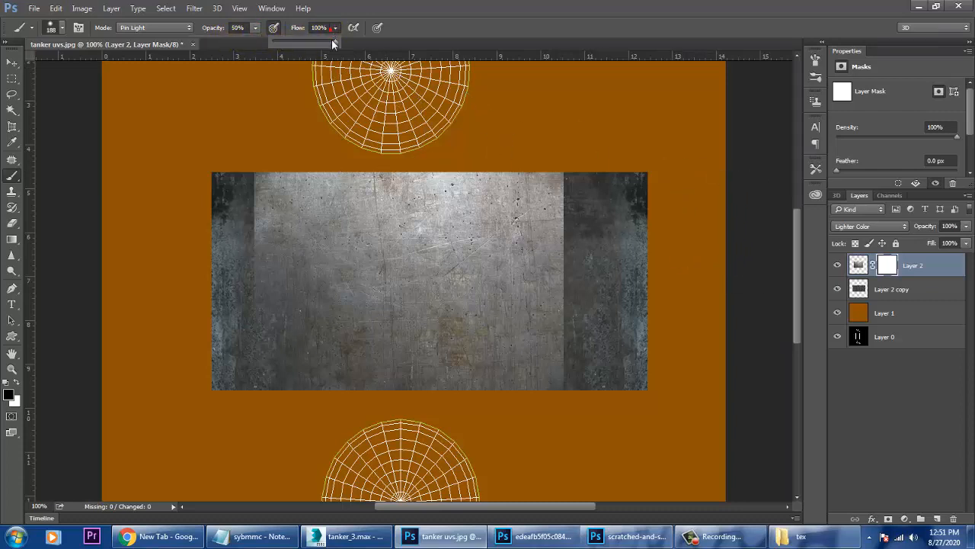
pyautogui.moveTo(307, 43); pyautogui.dragTo(299, 43)
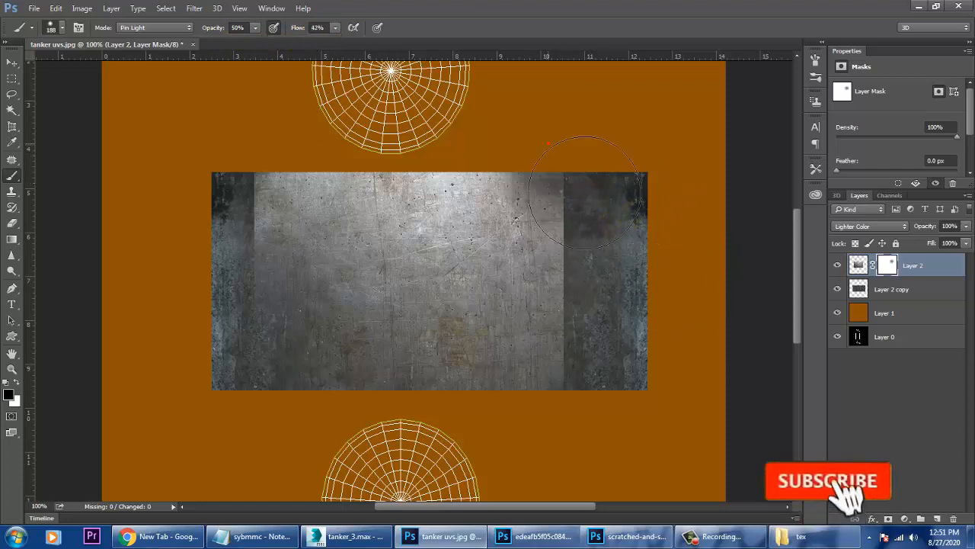
pyautogui.moveTo(461, 185)
pyautogui.mouseDown()
pyautogui.moveTo(328, 190)
pyautogui.moveTo(602, 190)
pyautogui.mouseUp()
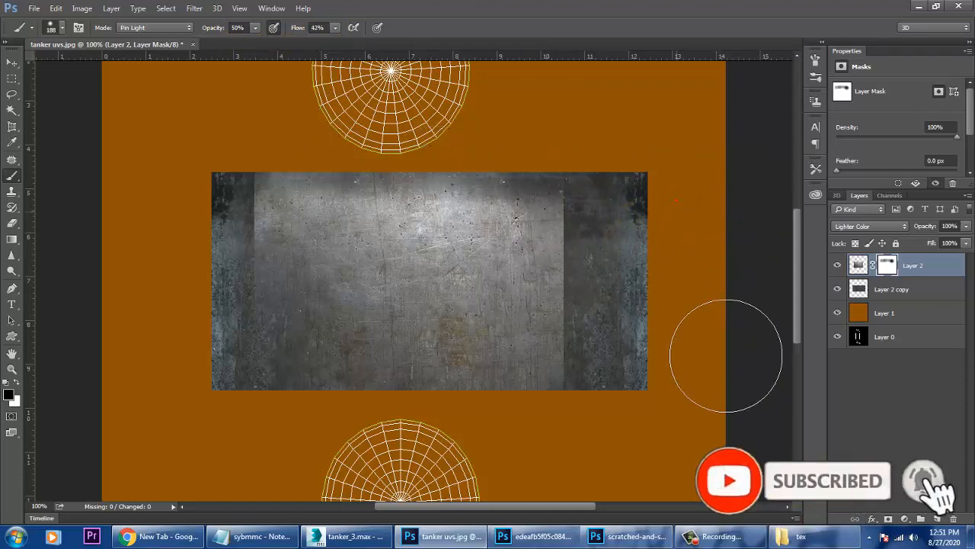
# Hide the orange fill and both metal texture layers to expose the UV template, and check the tanker scene in 3ds Max
pyautogui.click(838, 313)
pyautogui.click(838, 289)
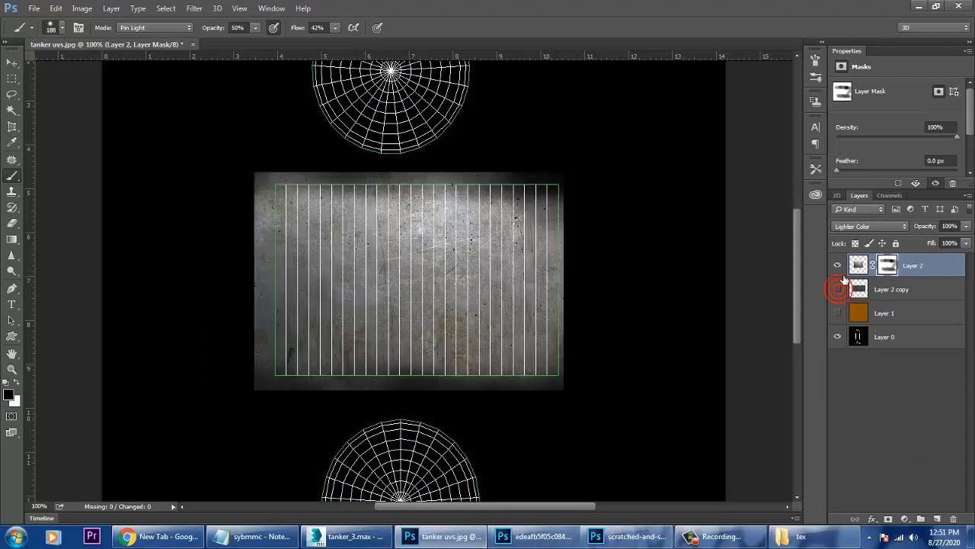
pyautogui.click(837, 265)
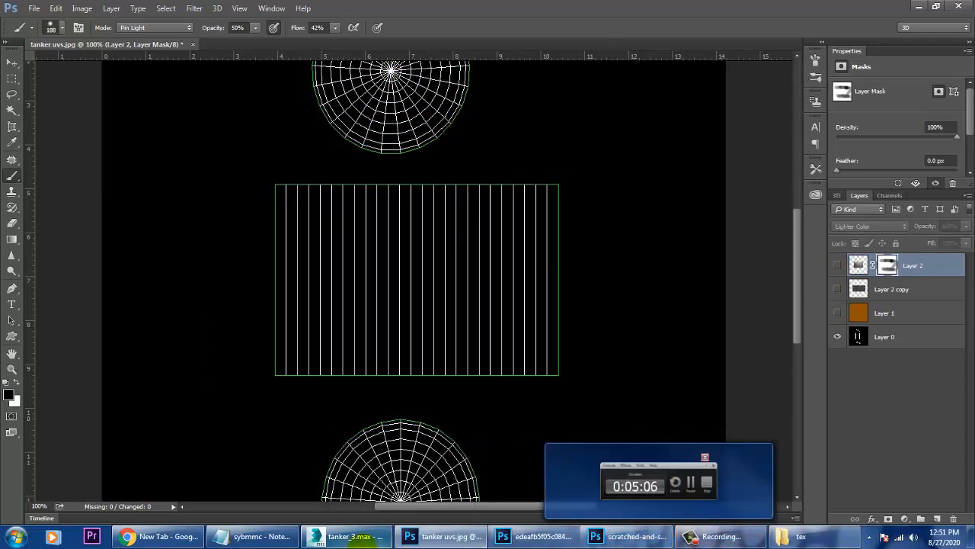
pyautogui.click(340, 538)
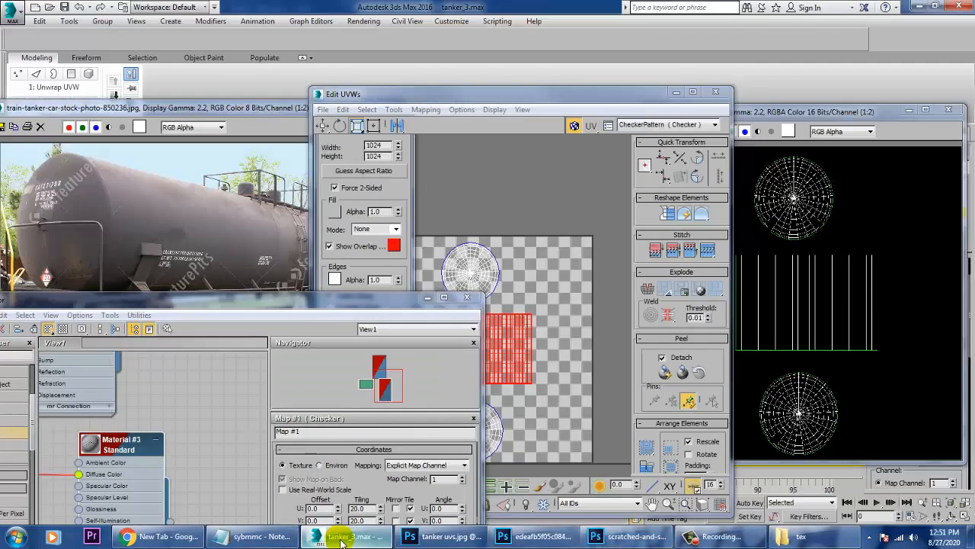
pyautogui.click(340, 538)
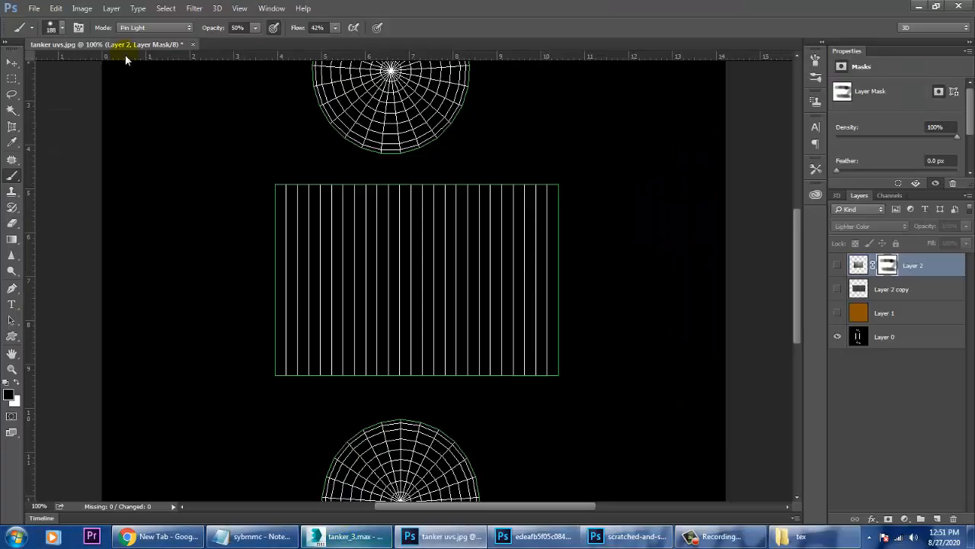
# Preview and open the reference image train-tanker-car-stock-photo-850236 from the train tanker folder on the Desktop
pyautogui.click(35, 9)
pyautogui.click(56, 35)
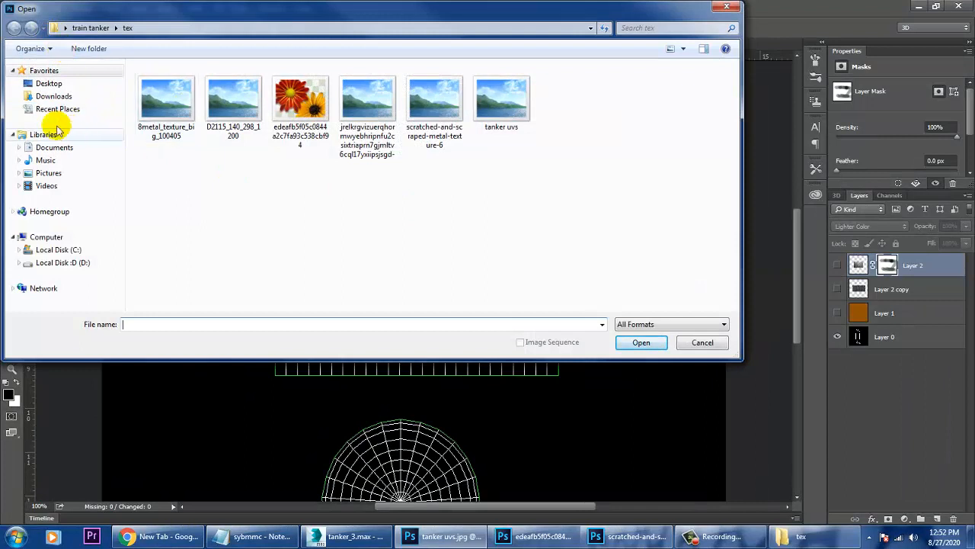
pyautogui.click(43, 85)
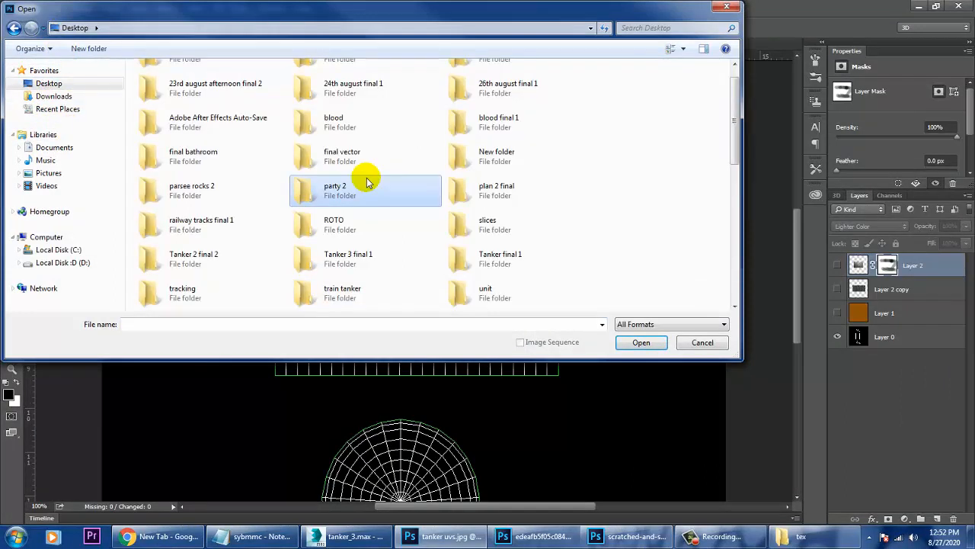
pyautogui.doubleClick(344, 291)
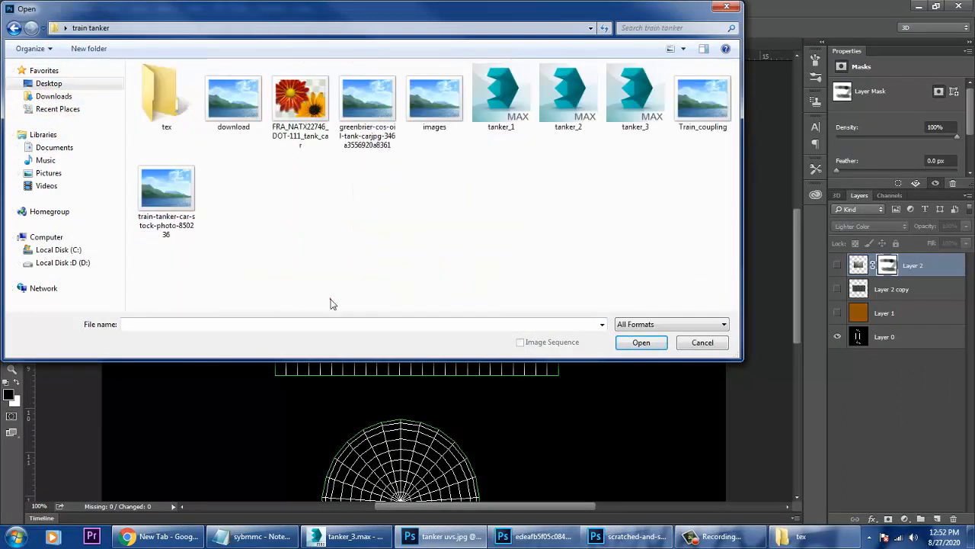
pyautogui.click(175, 192)
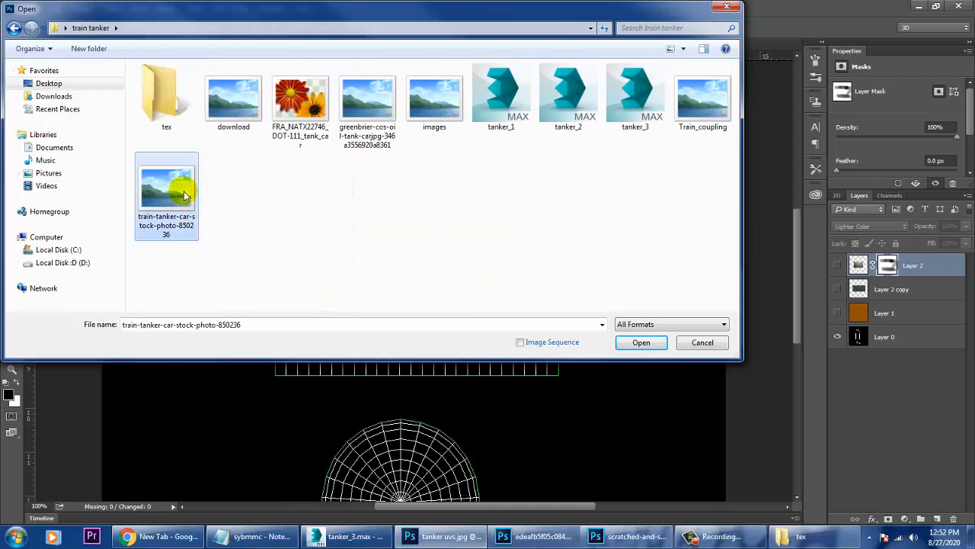
pyautogui.rightClick(186, 194)
pyautogui.click(221, 216)
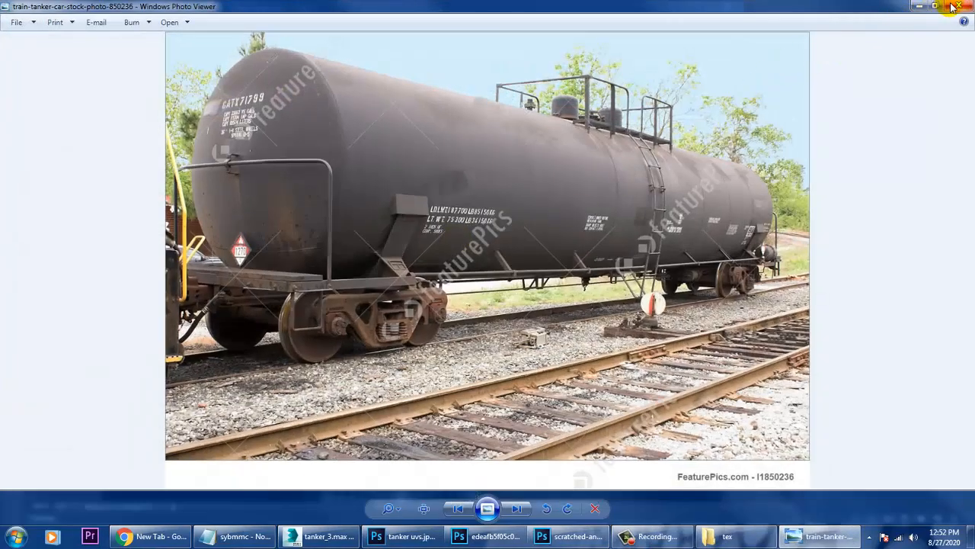
pyautogui.click(958, 7)
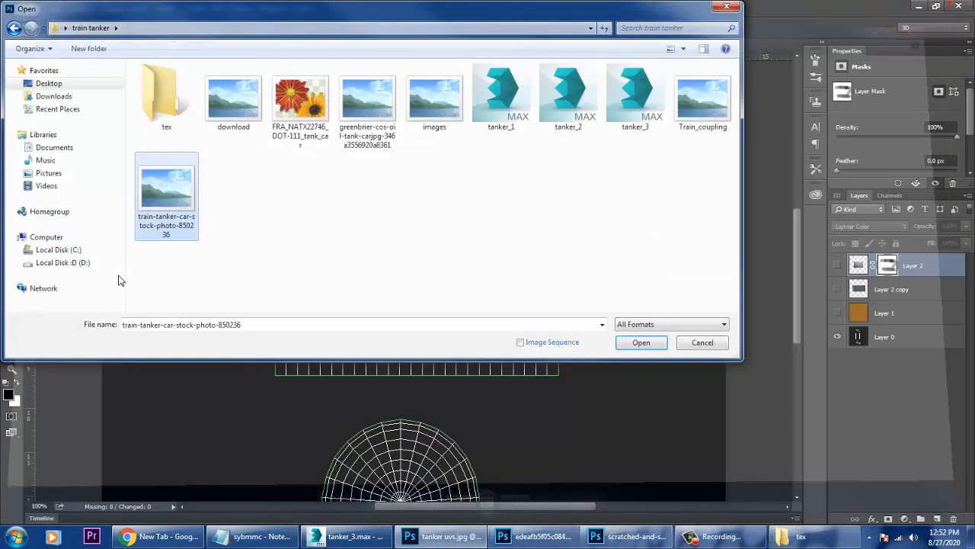
pyautogui.doubleClick(169, 200)
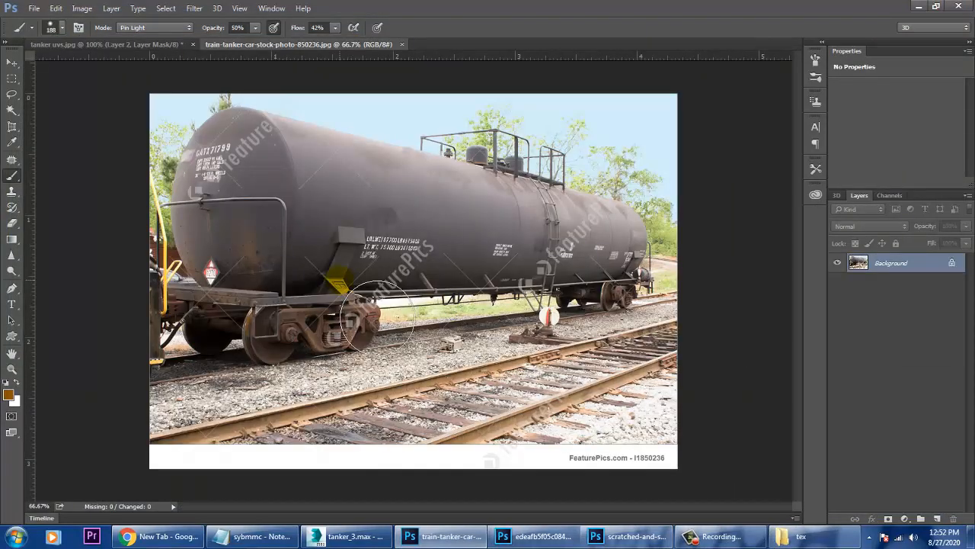
# Examine the tanker's side, support bracket and lettering in the photo at 200%, and switch to the Move tool
pyautogui.moveTo(378, 316); pyautogui.dragTo(488, 312)
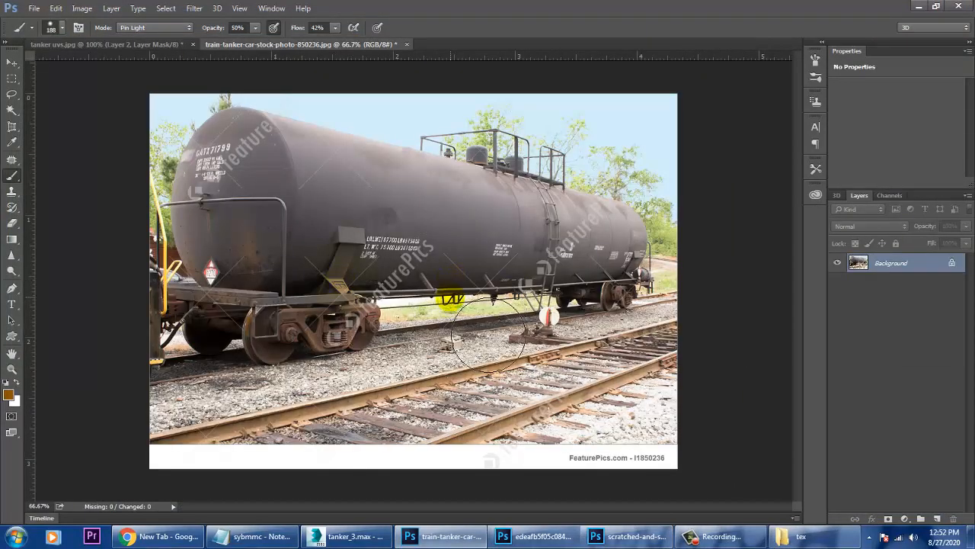
pyautogui.keyDown('alt'); pyautogui.scroll(2, 427, 317); pyautogui.keyUp('alt')
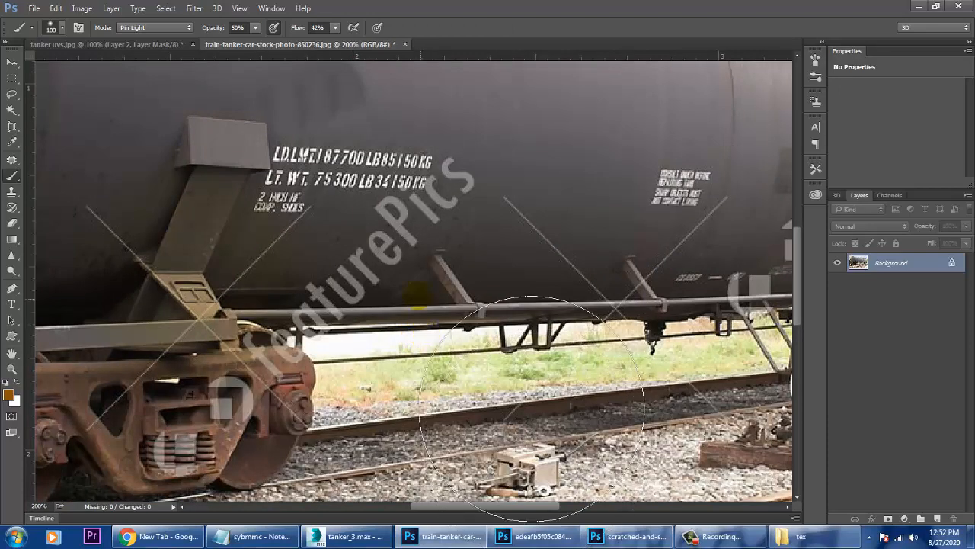
pyautogui.moveTo(354, 206); pyautogui.dragTo(585, 409)
pyautogui.moveTo(320, 224)
pyautogui.mouseDown()
pyautogui.moveTo(485, 310)
pyautogui.moveTo(276, 92)
pyautogui.mouseUp()
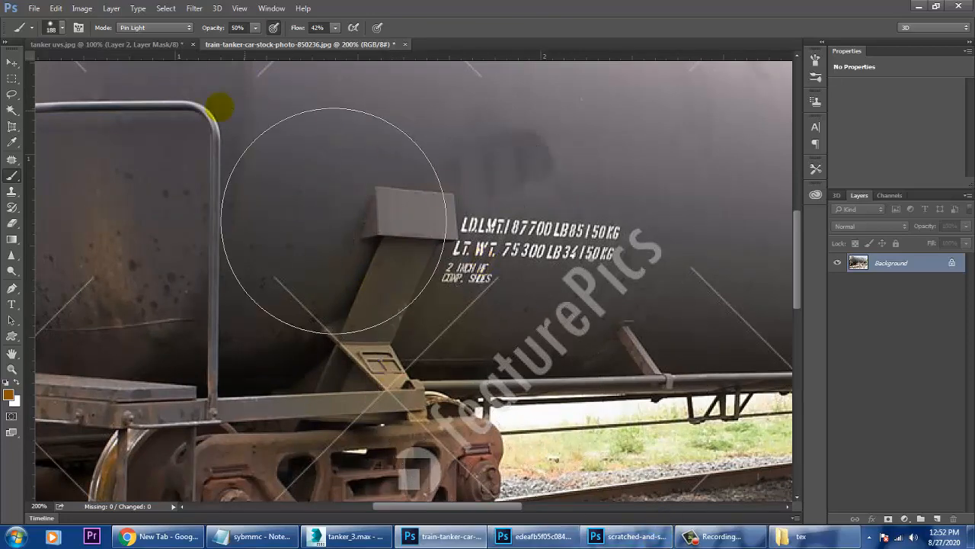
pyautogui.click(11, 62)
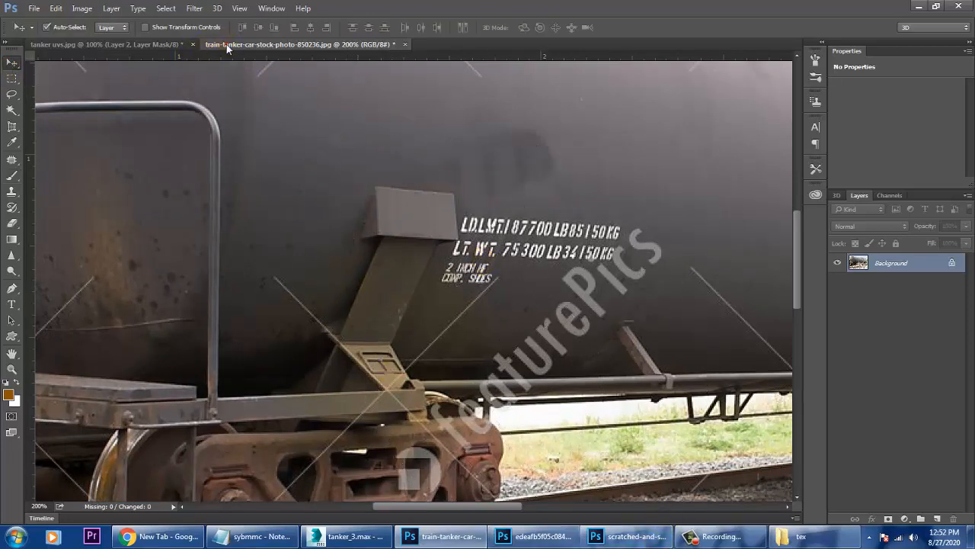
pyautogui.click(171, 45)
pyautogui.click(228, 46)
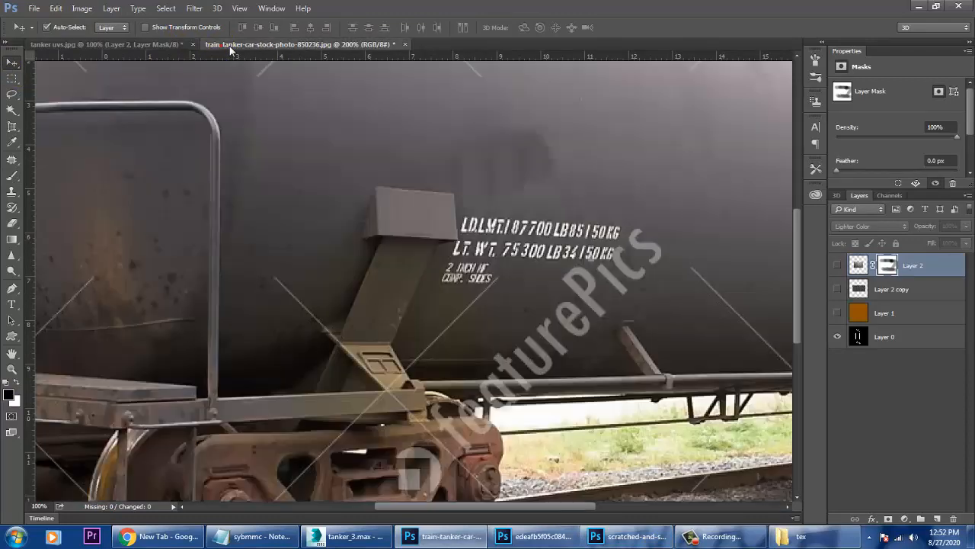
# Float the tanker photo in its own window and arrange it beside the UV template to compare the body shell with the tanker's side
pyautogui.moveTo(229, 50); pyautogui.dragTo(708, 213)
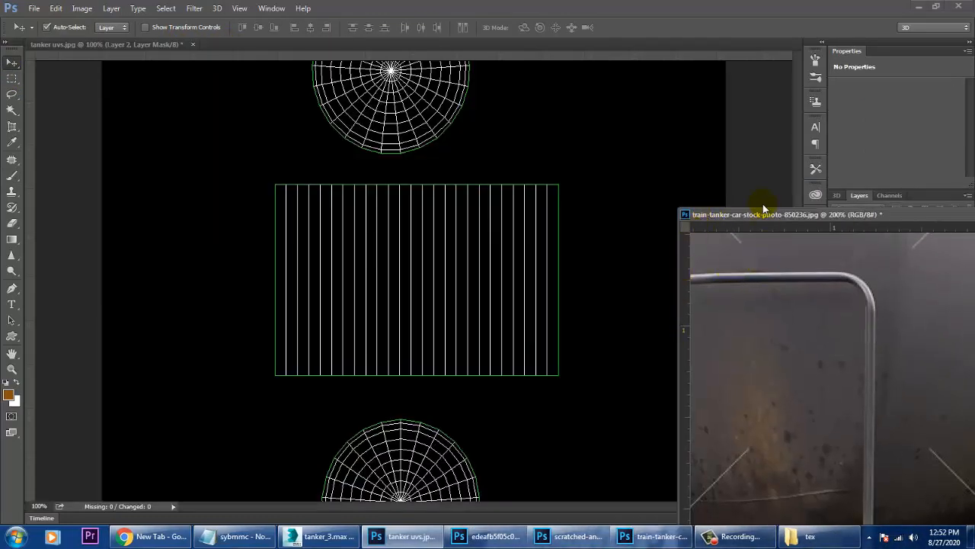
pyautogui.moveTo(770, 216); pyautogui.dragTo(660, 57)
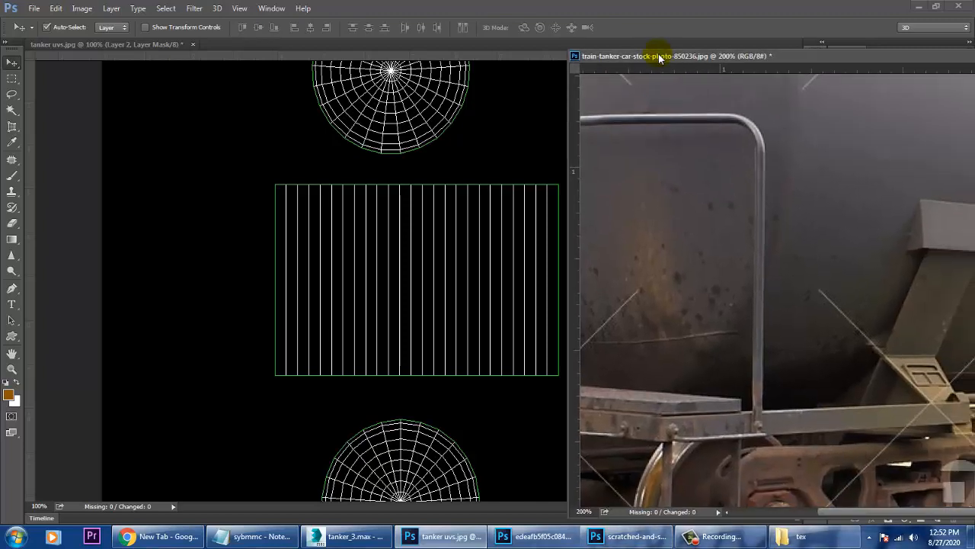
pyautogui.click(459, 260)
pyautogui.moveTo(477, 379); pyautogui.dragTo(358, 364)
pyautogui.moveTo(665, 74); pyautogui.dragTo(560, 52)
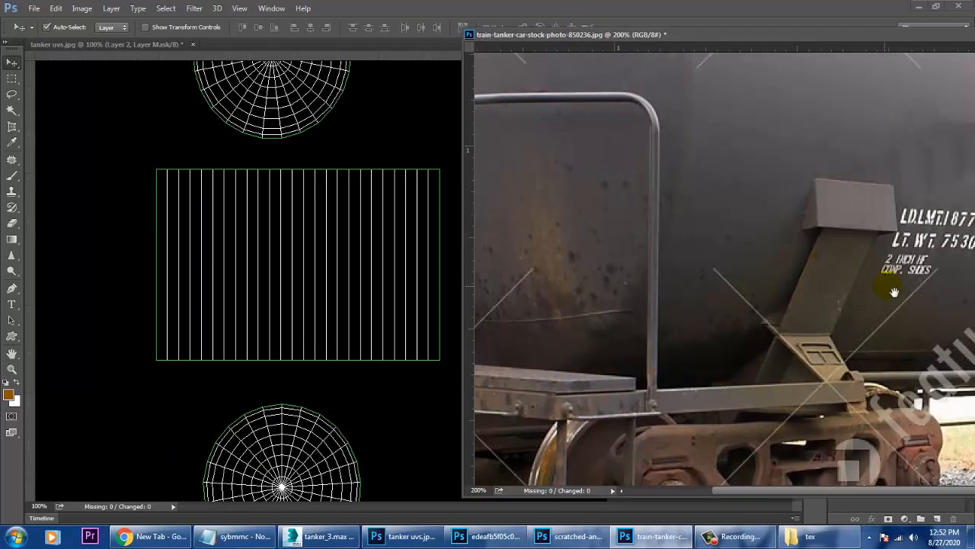
pyautogui.moveTo(834, 289); pyautogui.dragTo(679, 306)
pyautogui.click(402, 198)
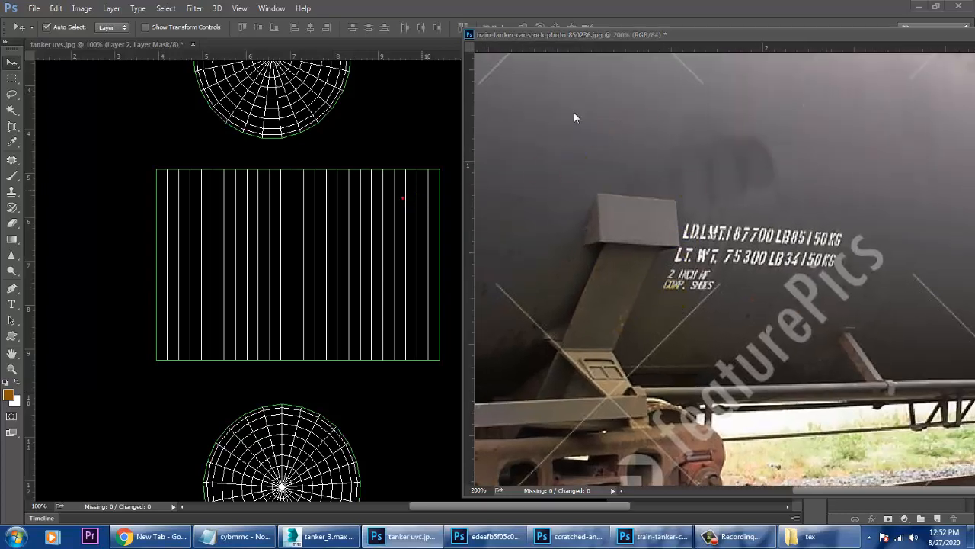
# Move the floating photo window down so the UV template's body rectangle and the layer list are uncovered
pyautogui.moveTo(680, 32); pyautogui.dragTo(560, 395)
pyautogui.click(469, 298)
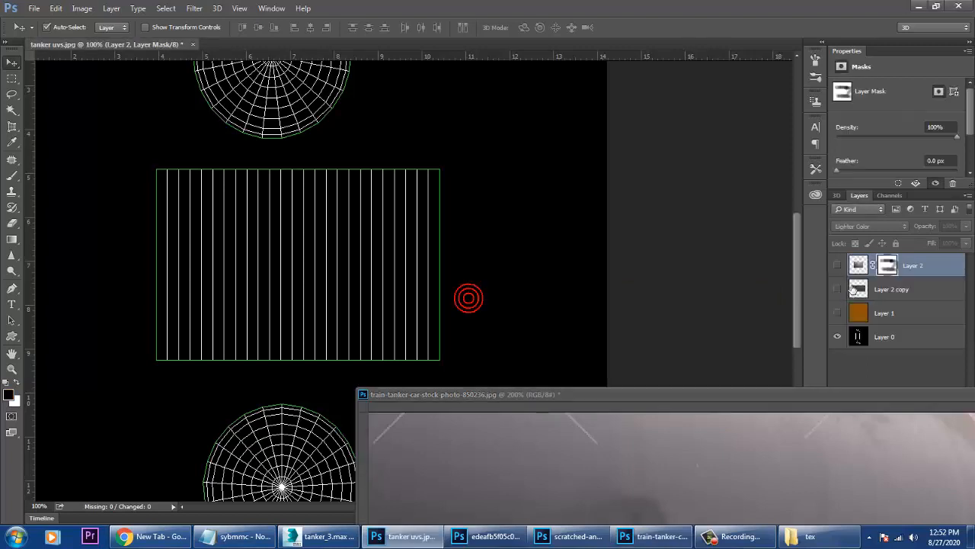
pyautogui.moveTo(830, 396); pyautogui.dragTo(383, 464)
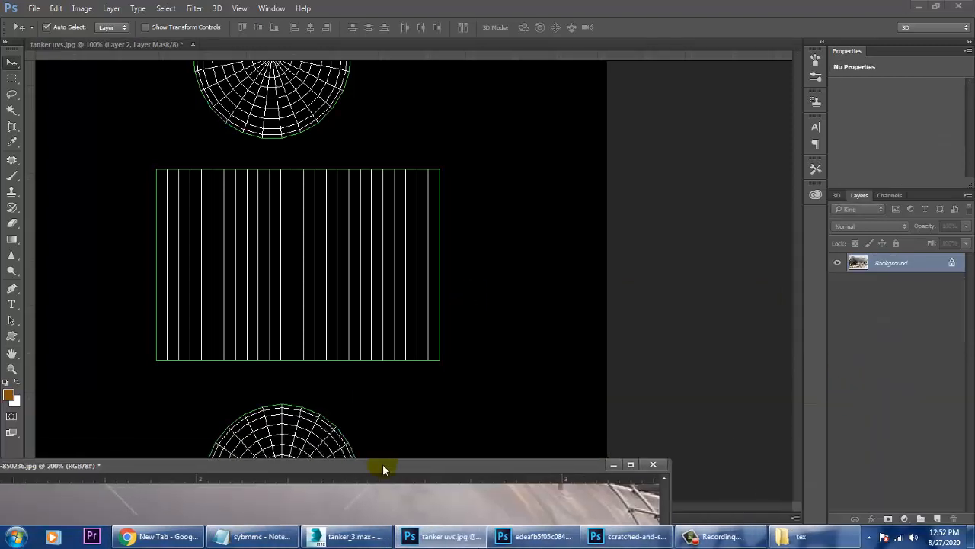
# Add a new empty layer to the UV template and place the tanker photo window beside the body rectangle
pyautogui.click(937, 519)
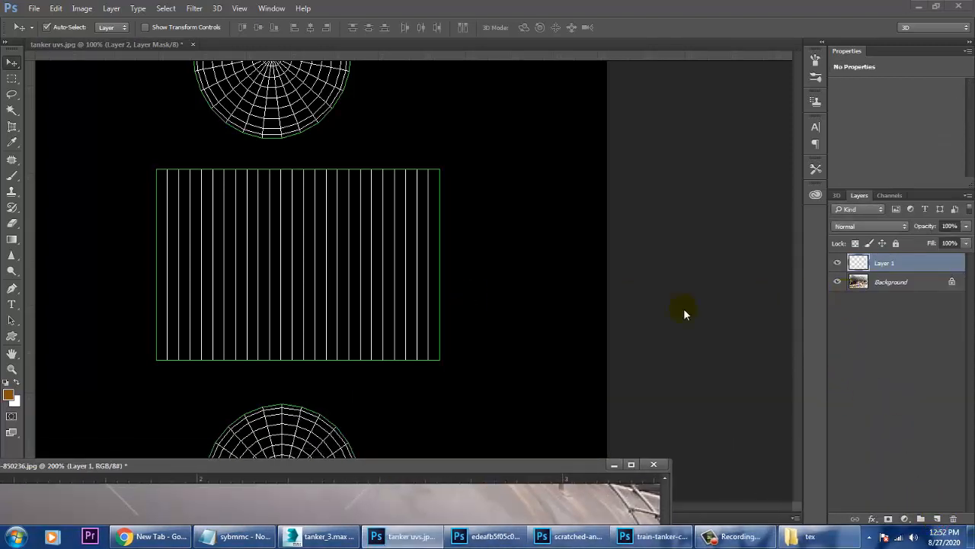
pyautogui.click(505, 324)
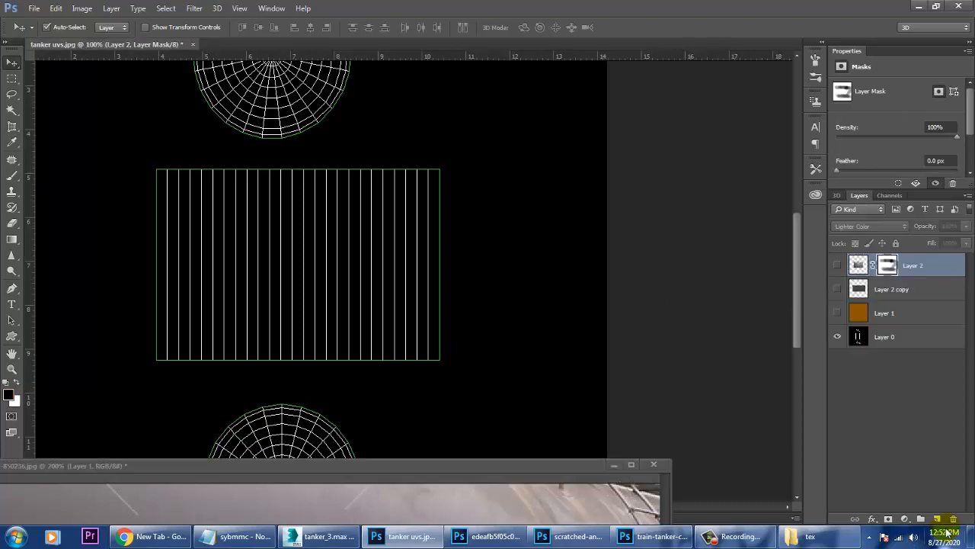
pyautogui.click(943, 524)
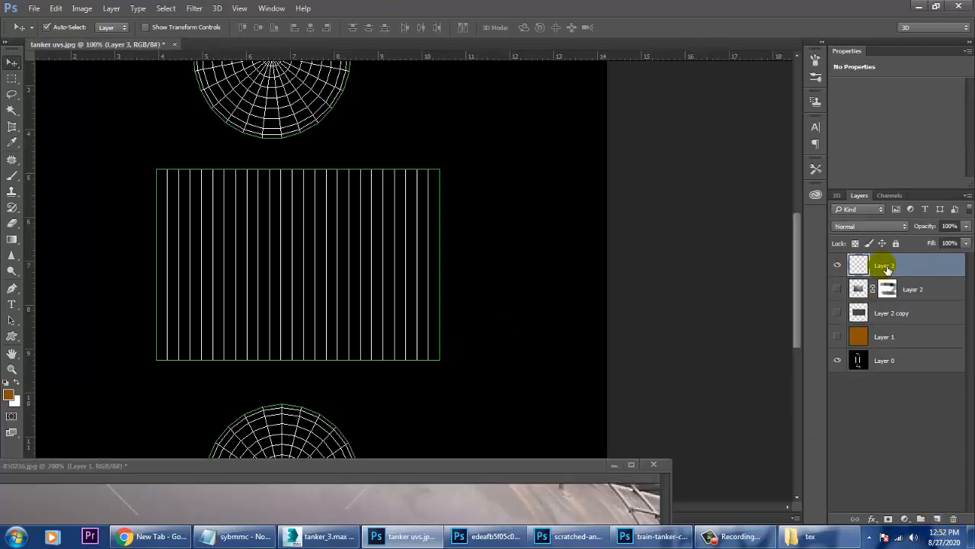
pyautogui.moveTo(507, 464); pyautogui.dragTo(925, 67)
pyautogui.click(166, 279)
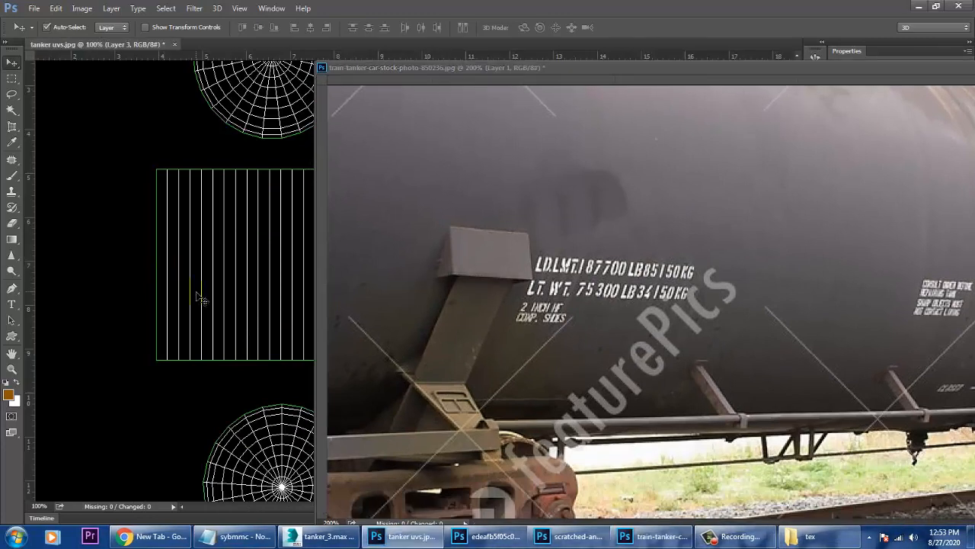
# Start a text line low in the body rectangle and set the foreground colour to white
pyautogui.click(12, 304)
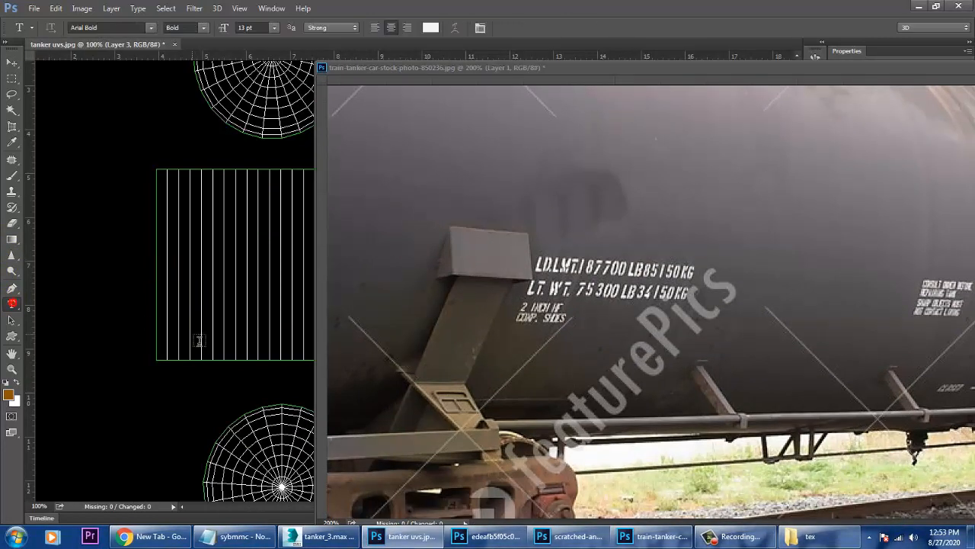
pyautogui.click(188, 338)
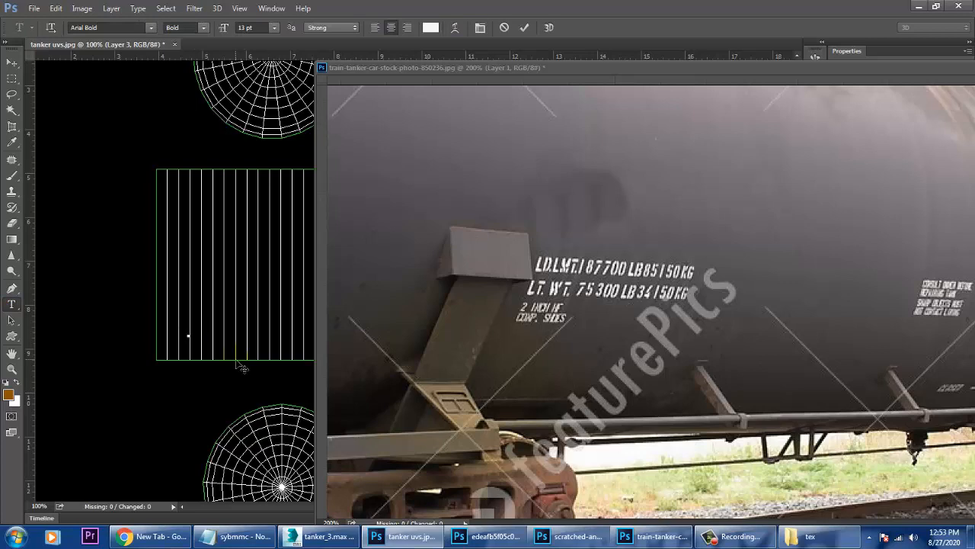
pyautogui.click(10, 394)
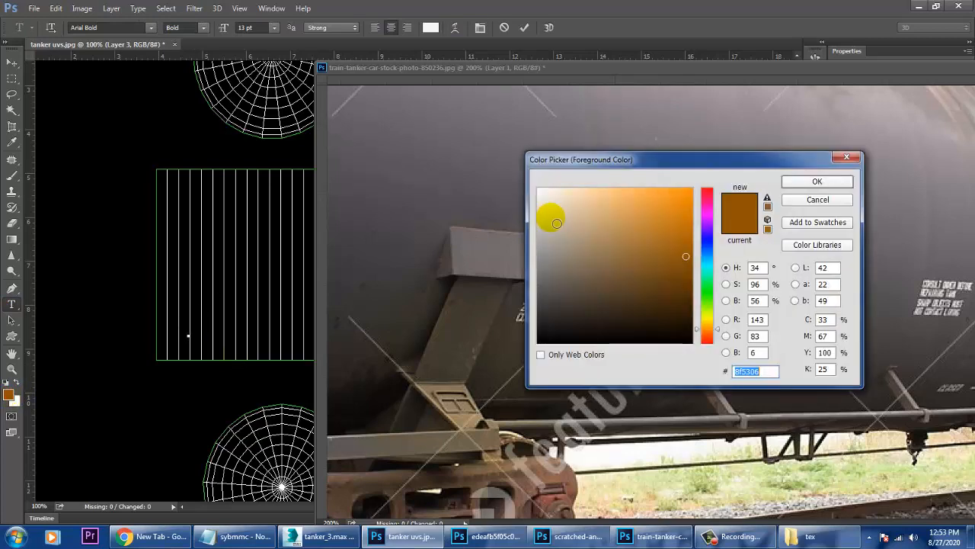
pyautogui.moveTo(553, 213); pyautogui.dragTo(538, 190)
pyautogui.click(814, 182)
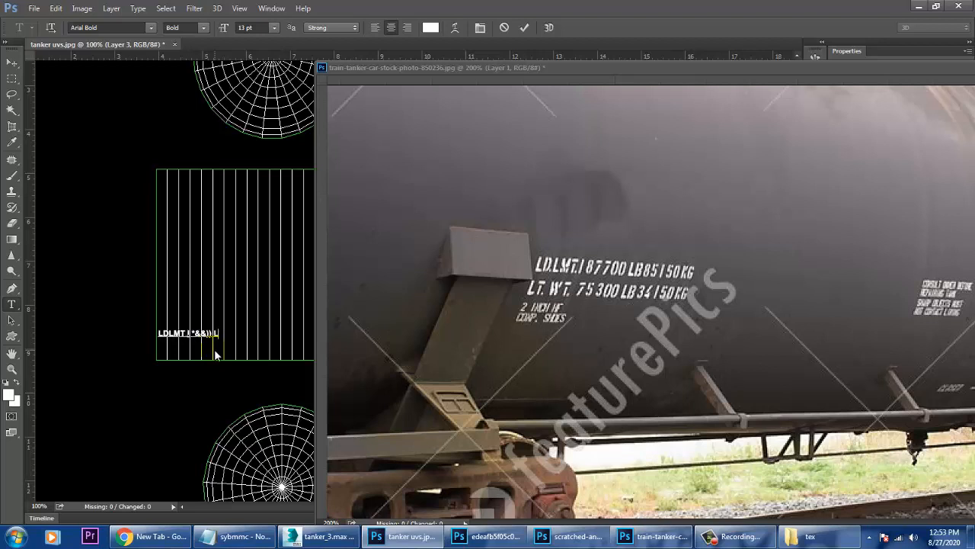
# Enter the lettering "LDLMT I *&&)) LB85 I 50 KG" on the body rectangle and shift the line slightly up and to the left
pyautogui.write('%')
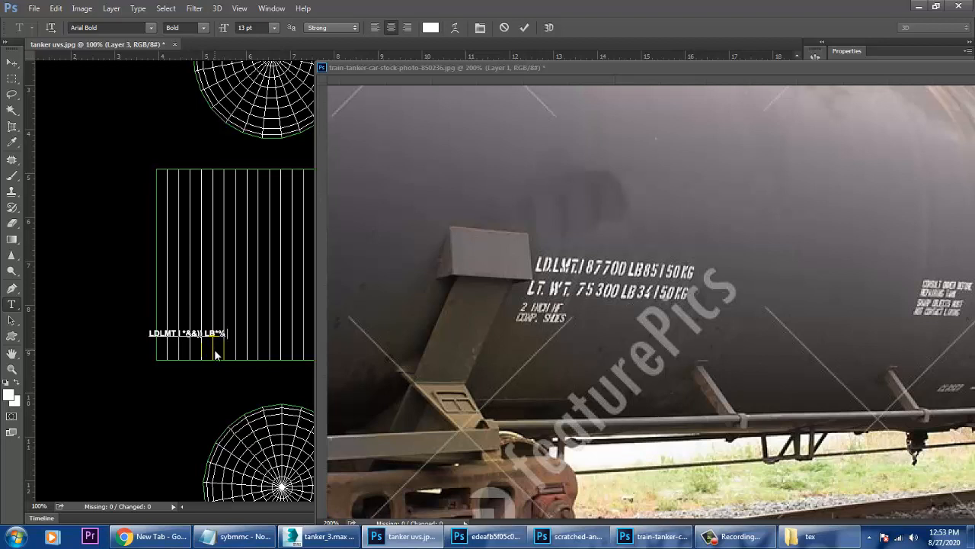
pyautogui.write(' I')
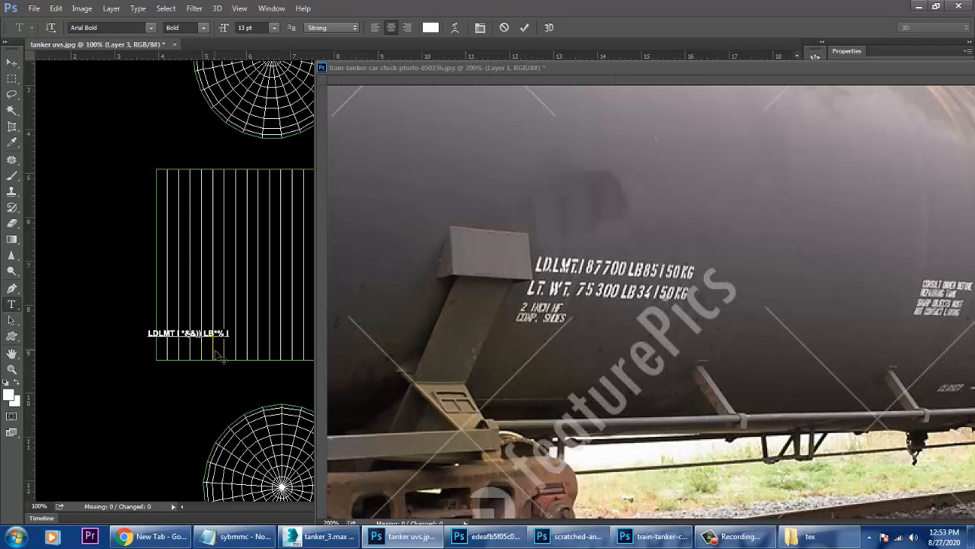
pyautogui.press('BackSpace')
pyautogui.press('BackSpace')
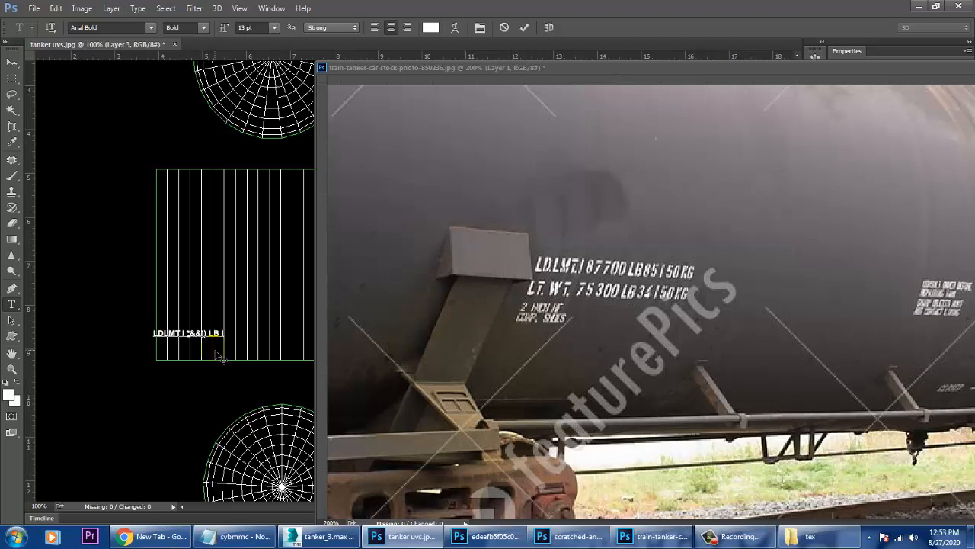
pyautogui.write('85')
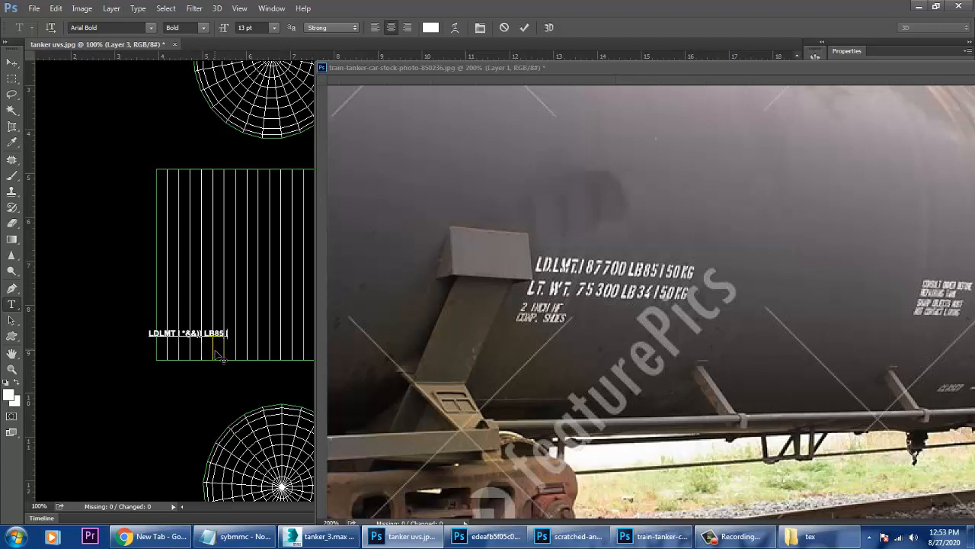
pyautogui.write(' I 50 KG')
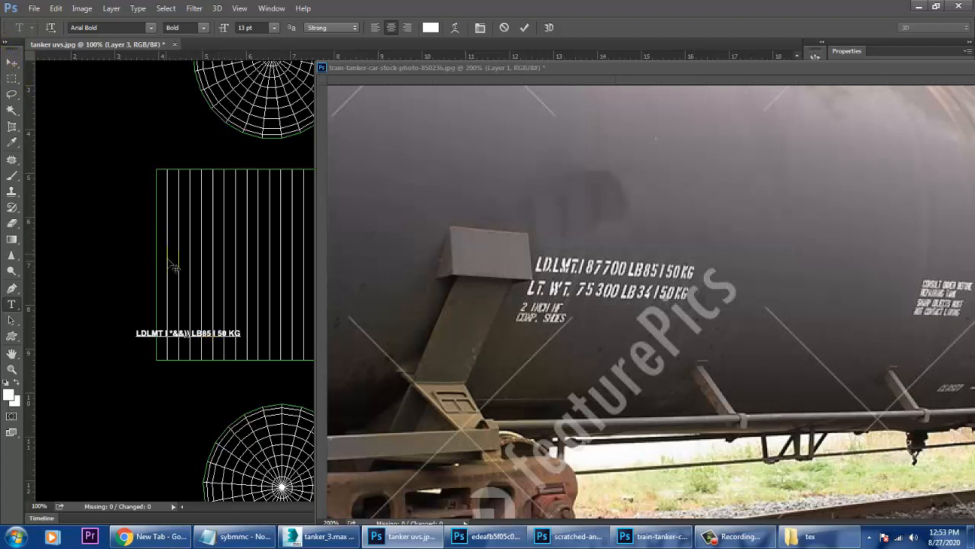
pyautogui.click(11, 61)
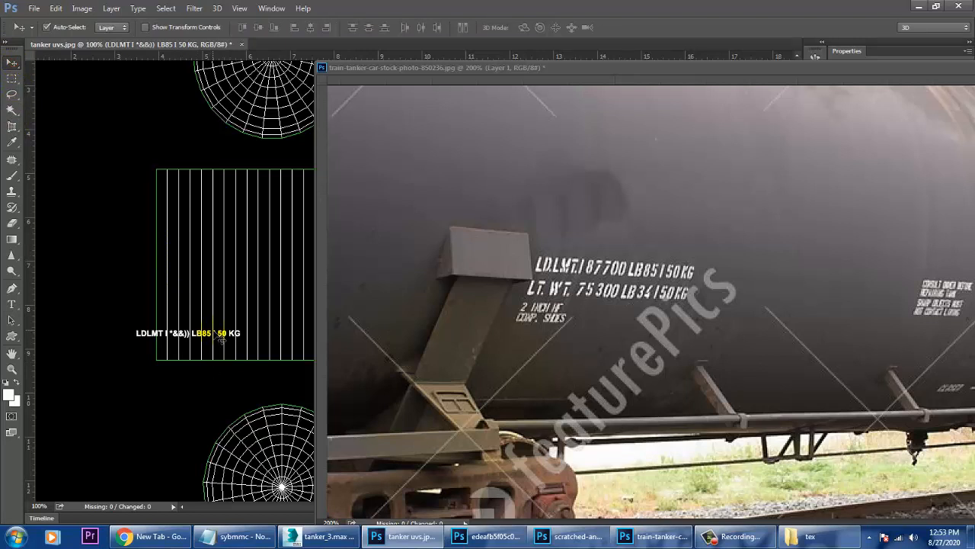
pyautogui.moveTo(221, 340); pyautogui.dragTo(187, 332)
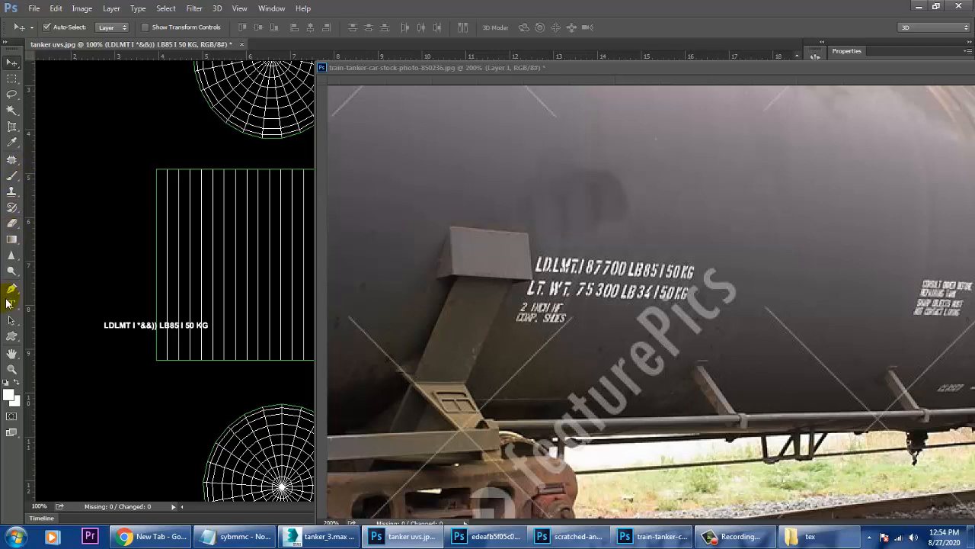
# Replace the characters "*&&" in the lettering with 8770
pyautogui.click(12, 304)
pyautogui.moveTo(138, 326)
pyautogui.mouseDown()
pyautogui.moveTo(153, 332)
pyautogui.moveTo(132, 327)
pyautogui.moveTo(141, 328)
pyautogui.mouseUp()
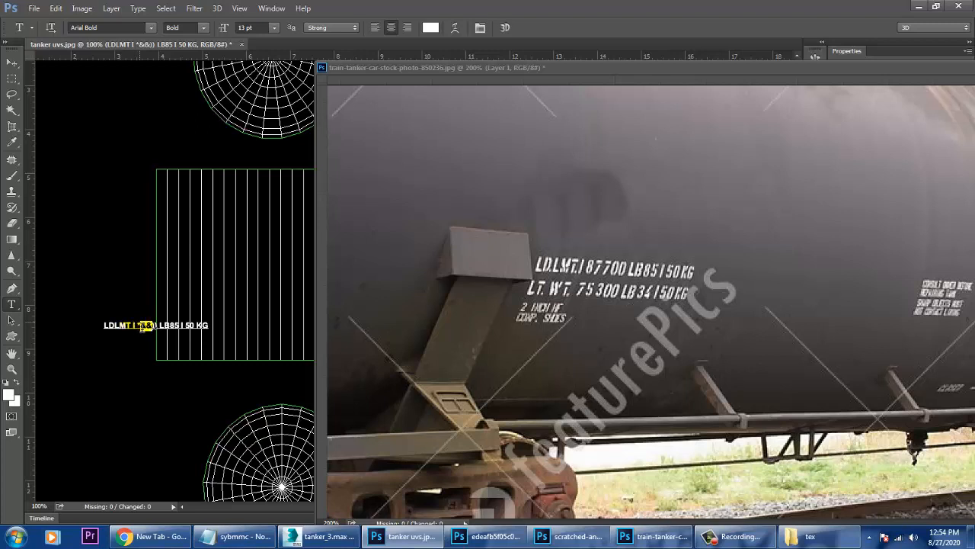
pyautogui.write('87')
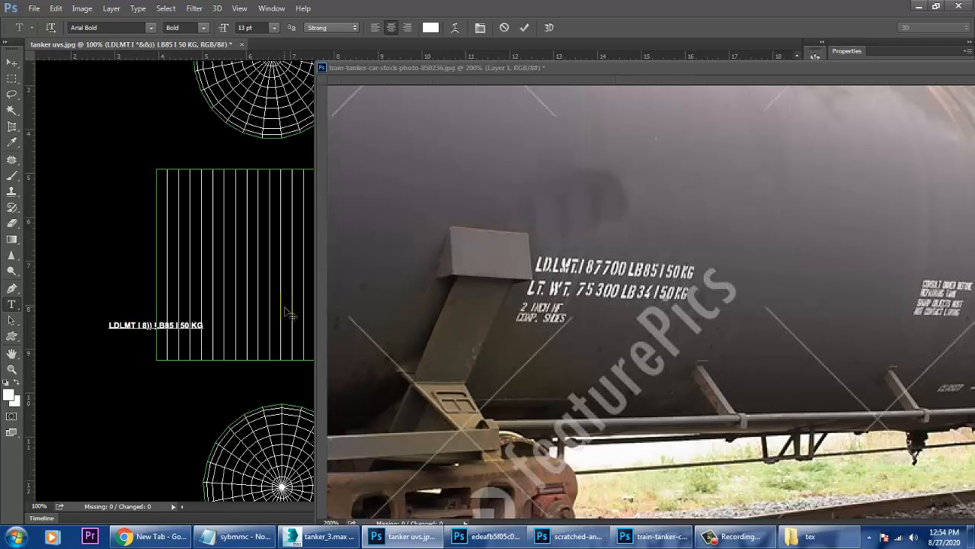
pyautogui.write('70')
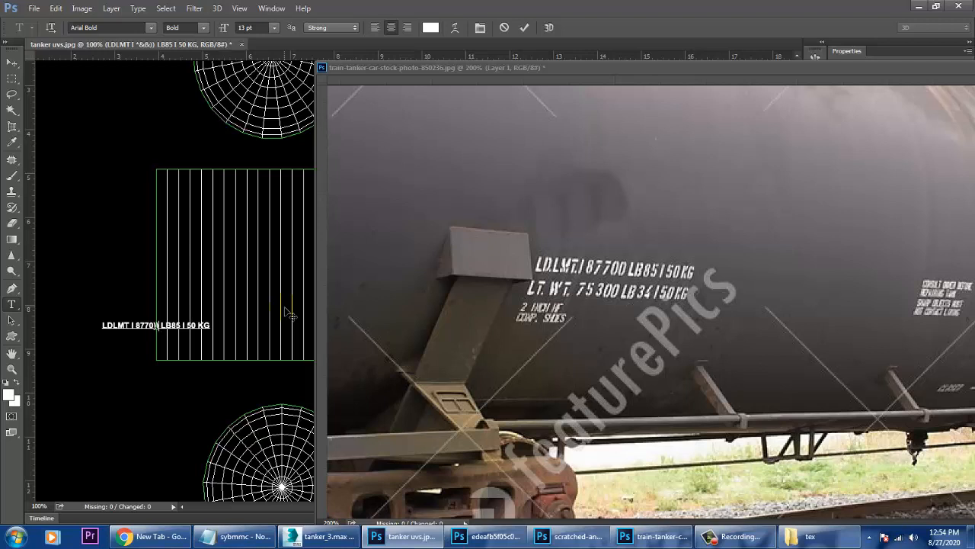
pyautogui.press('ctrl')
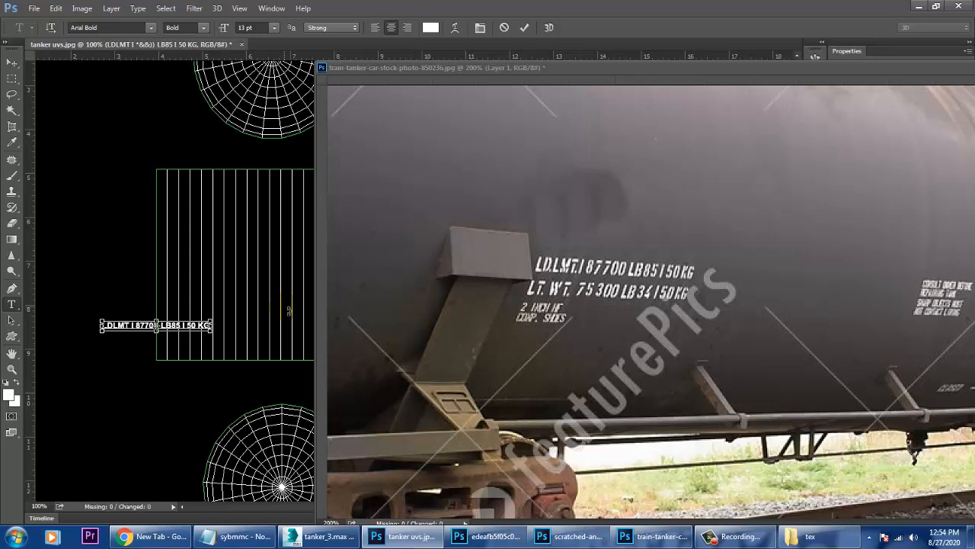
pyautogui.hotkey('ctrl', '+')
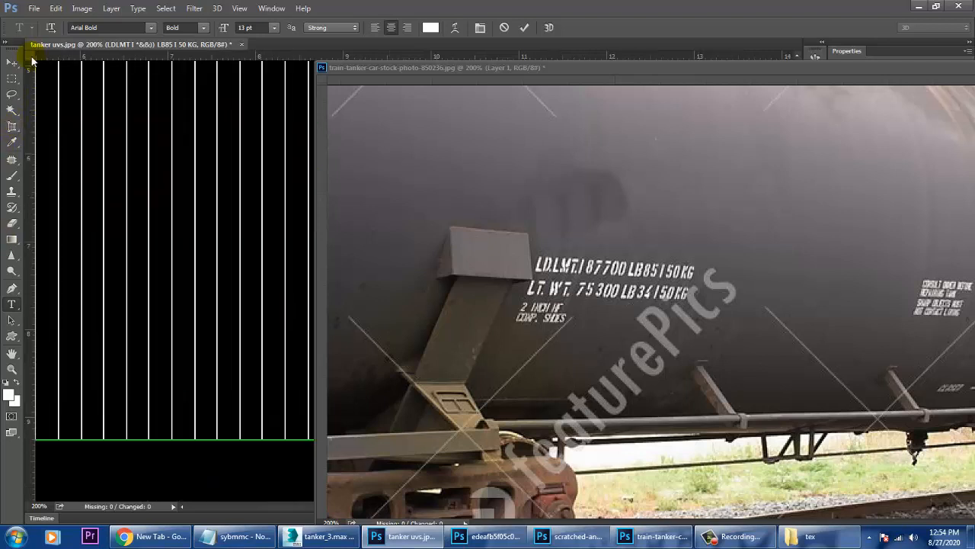
pyautogui.click(13, 62)
# Delete the "))" after 8770 in the lettering and move the line up and to the right
pyautogui.moveTo(144, 282); pyautogui.dragTo(374, 281)
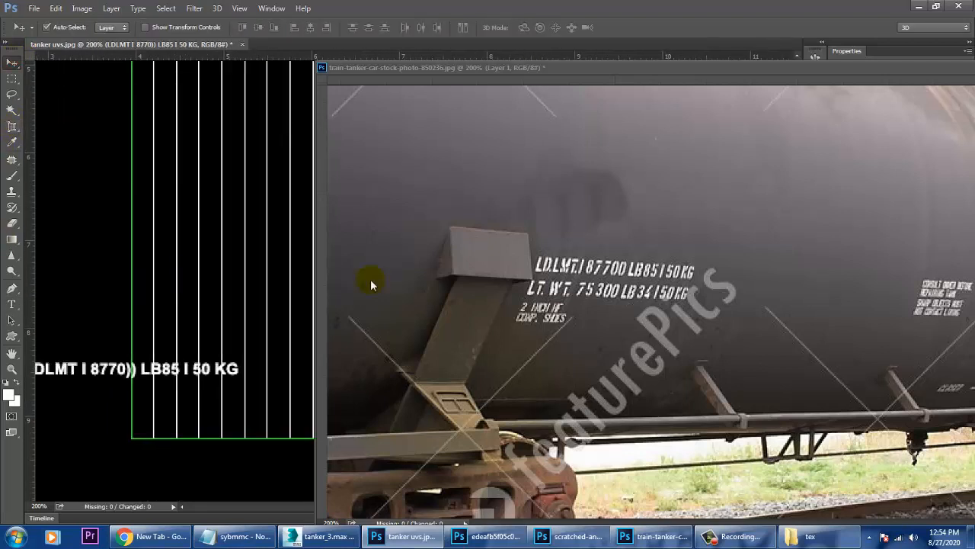
pyautogui.moveTo(203, 325); pyautogui.dragTo(252, 322)
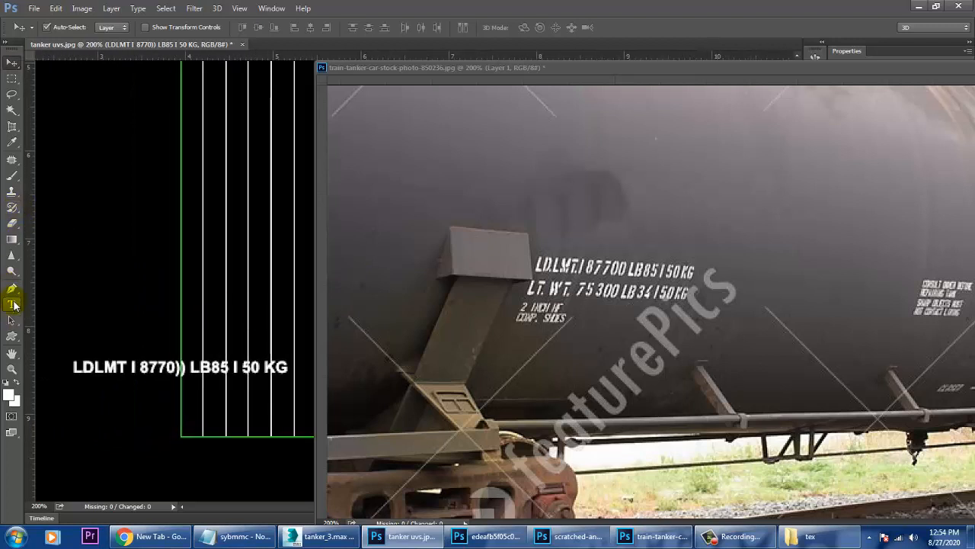
pyautogui.click(14, 305)
pyautogui.click(190, 375)
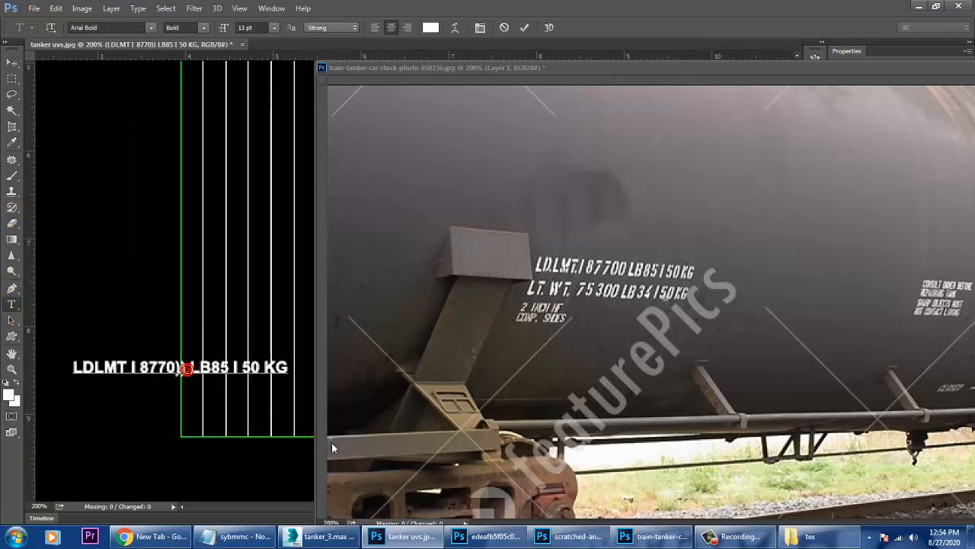
pyautogui.press('BackSpace')
pyautogui.press('BackSpace')
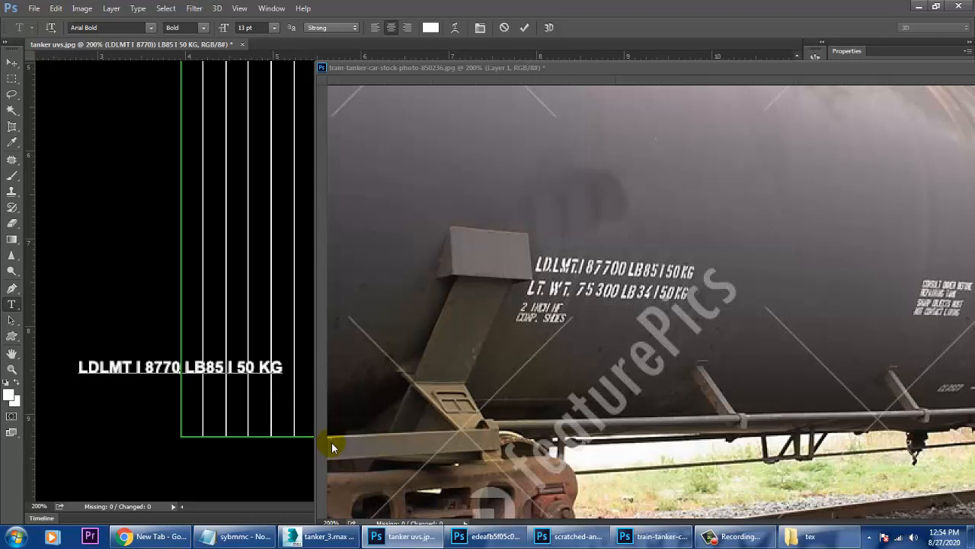
pyautogui.click(11, 62)
pyautogui.moveTo(257, 379); pyautogui.dragTo(293, 323)
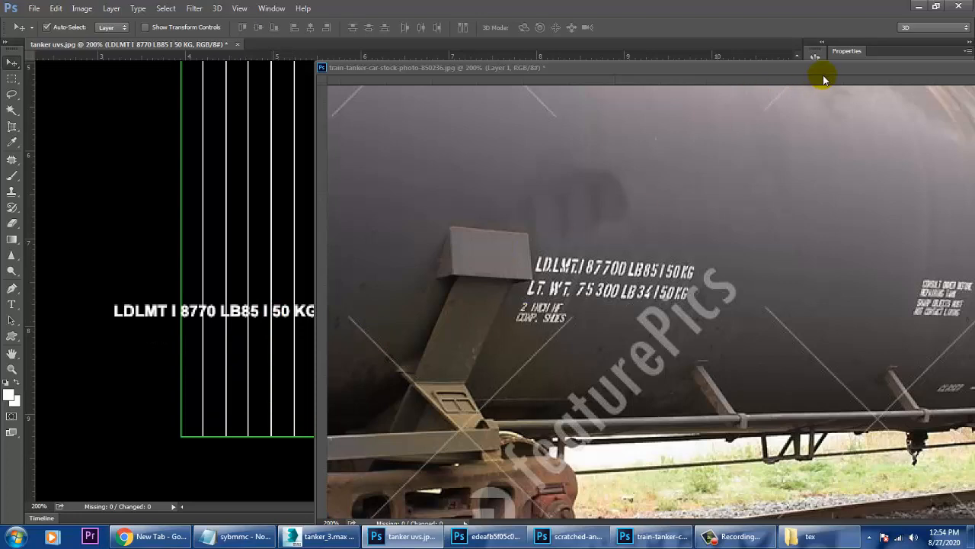
# Minimize the tanker photo window and make Layer 1, Layer 2 copy and Layer 2 visible in the UV template
pyautogui.moveTo(814, 67); pyautogui.dragTo(458, 143)
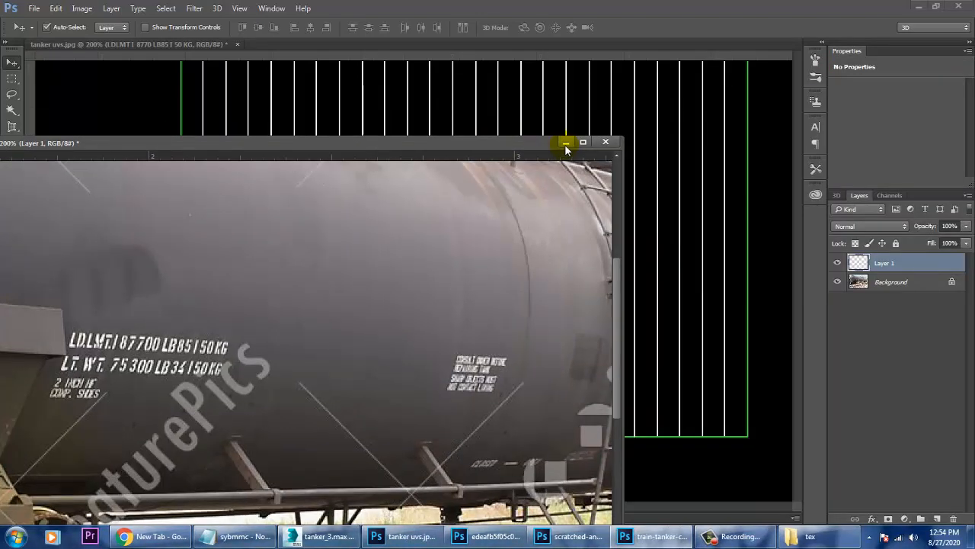
pyautogui.click(564, 143)
pyautogui.click(535, 275)
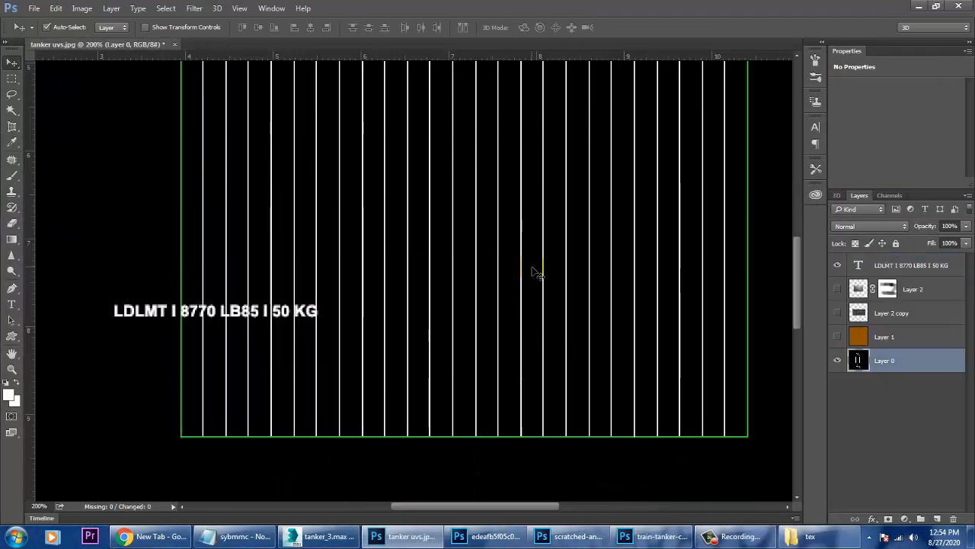
pyautogui.hotkey('ctrl', '-')
pyautogui.hotkey('ctrl', 'h')
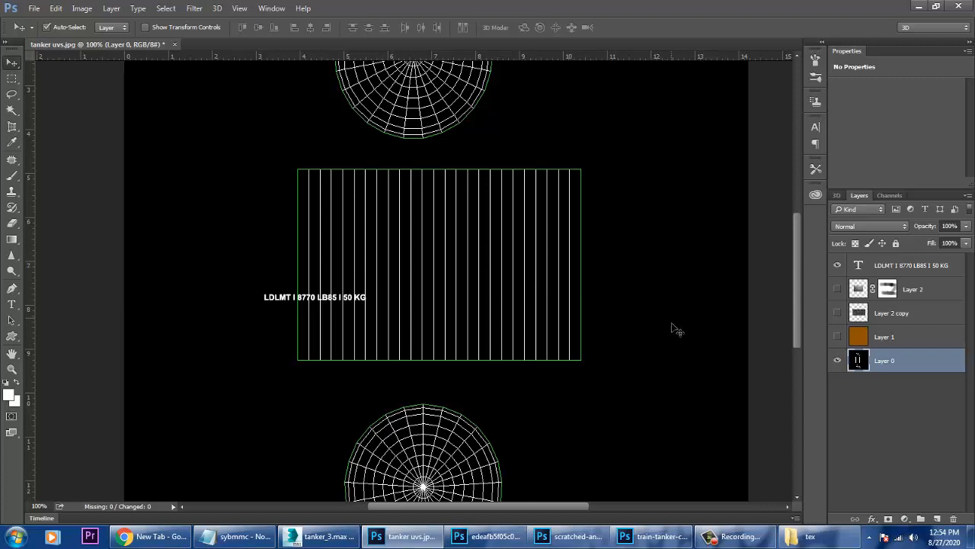
pyautogui.moveTo(838, 339); pyautogui.dragTo(846, 272)
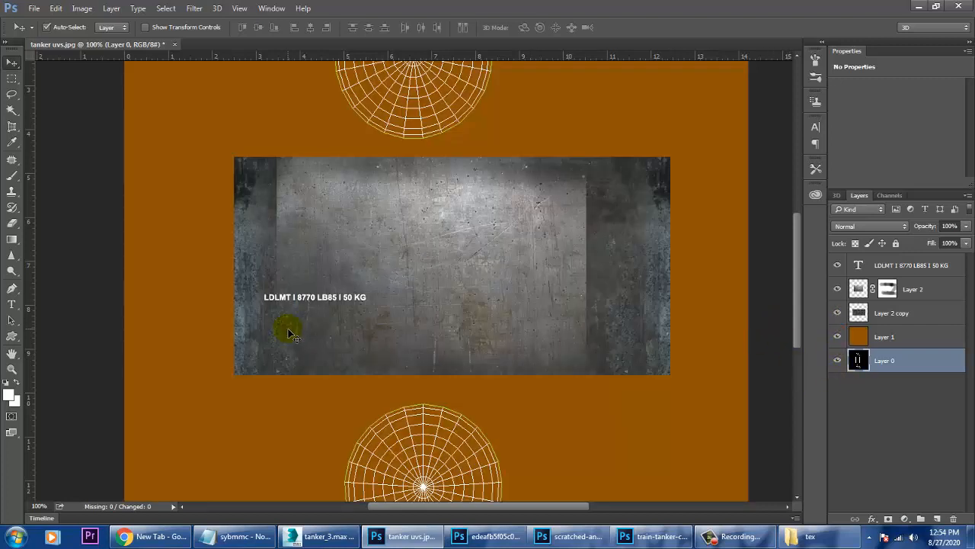
# Lower the opacity of Layer 2 to about 35% and of Layer 2 copy to about 42%
pyautogui.click(915, 289)
pyautogui.click(965, 226)
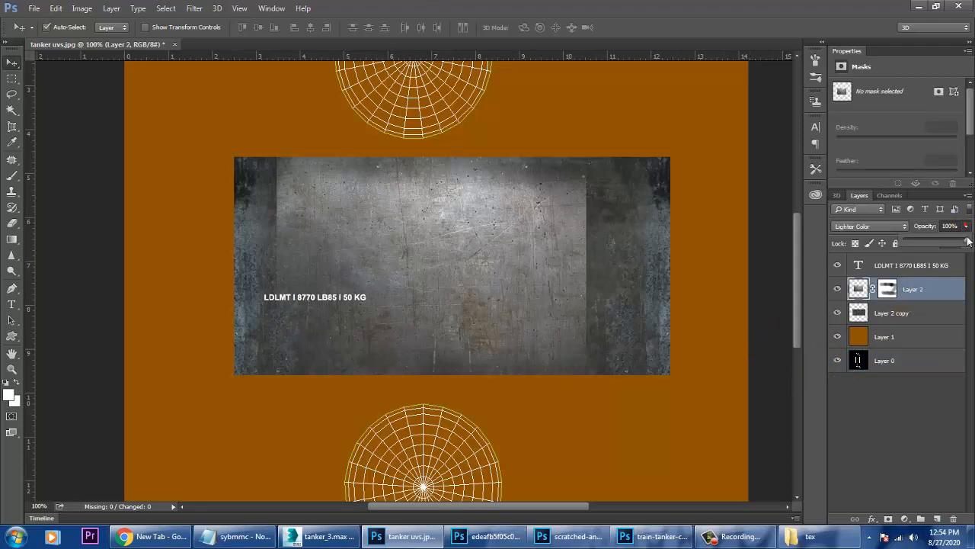
pyautogui.moveTo(966, 242); pyautogui.dragTo(939, 241)
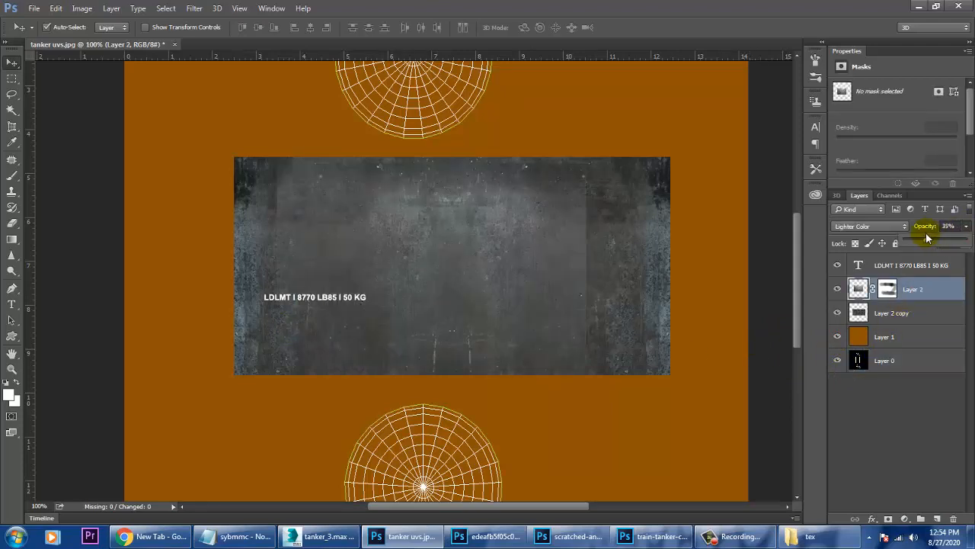
pyautogui.click(906, 312)
pyautogui.click(966, 227)
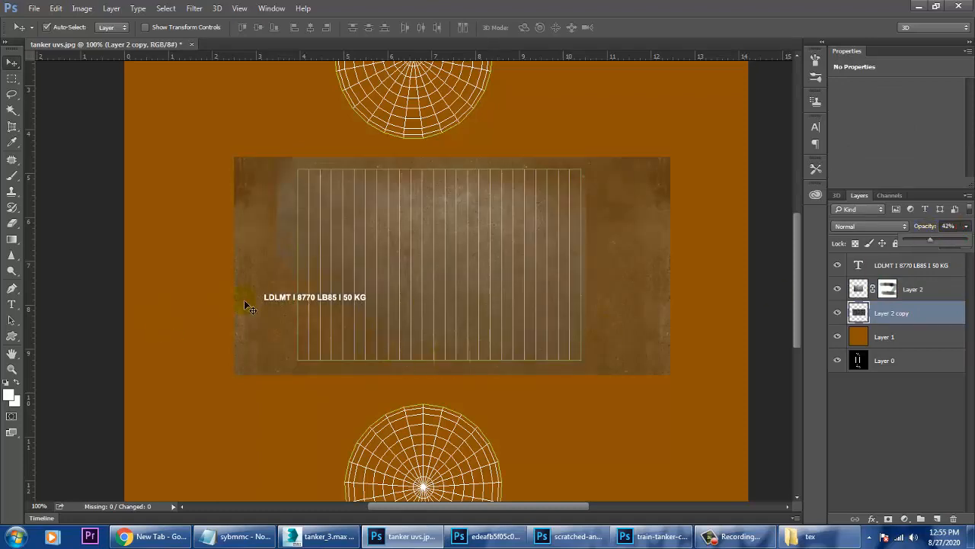
# Scale the lettering line down inside the body rectangle's lower-left area and place a duplicate just below it
pyautogui.moveTo(335, 297); pyautogui.dragTo(346, 328)
pyautogui.hotkey('ctrl', 't')
pyautogui.press('Return')
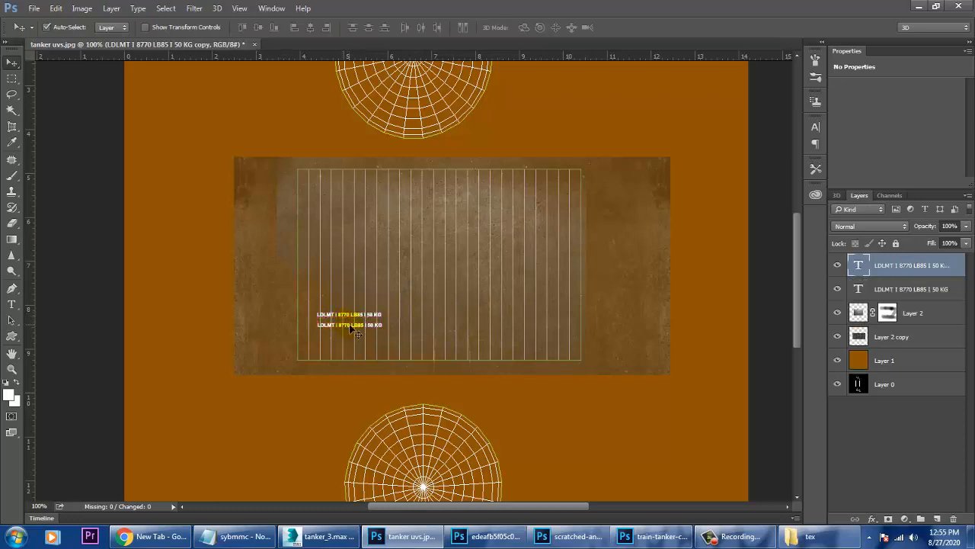
# Nudge the duplicated lettering line up and to the left so it lines up under the original
pyautogui.hotkey('ctrl', '+')
pyautogui.hotkey('ctrl', '+')
pyautogui.press('Up')
pyautogui.press('Up')
pyautogui.press('Up')
pyautogui.press('Up')
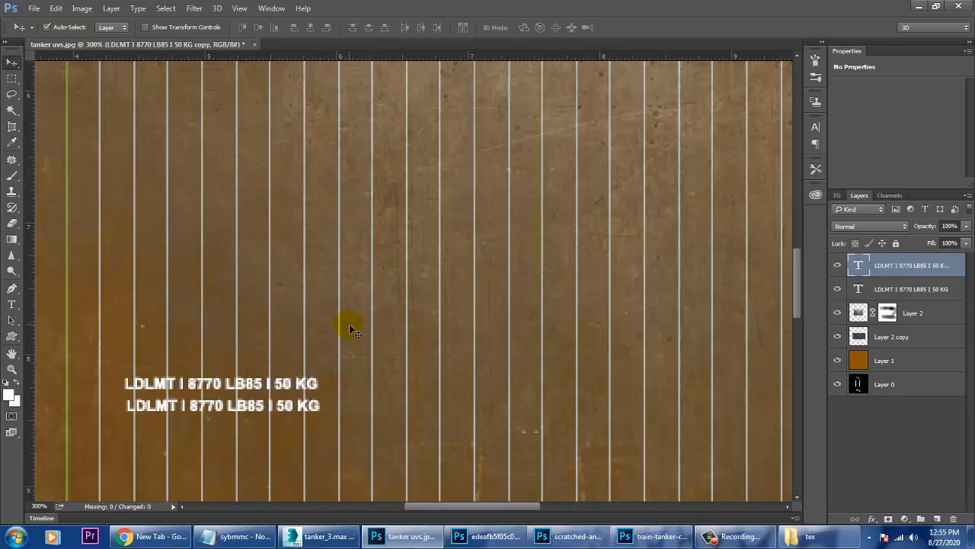
pyautogui.press('Left')
pyautogui.hotkey('ctrl', '-')
pyautogui.hotkey('ctrl', '-')
pyautogui.hotkey('ctrl', '-')
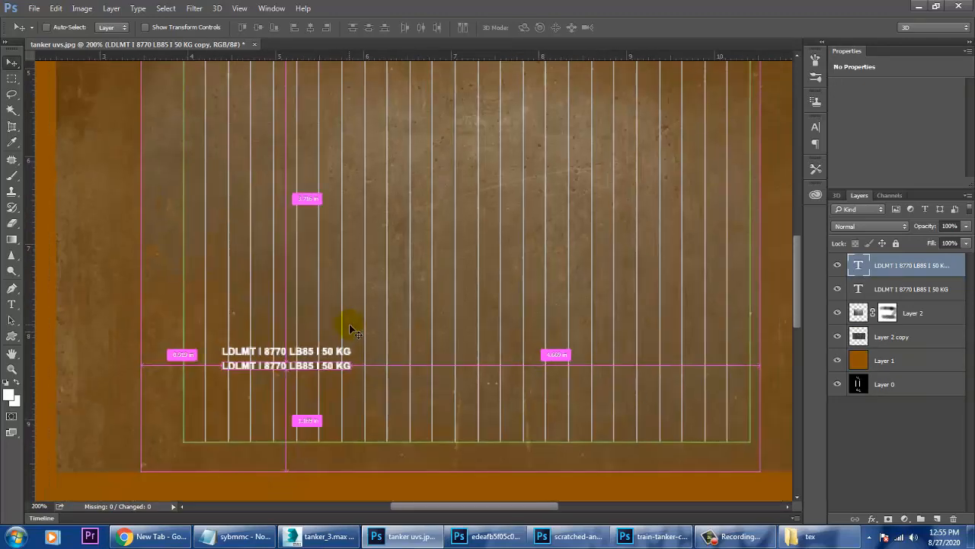
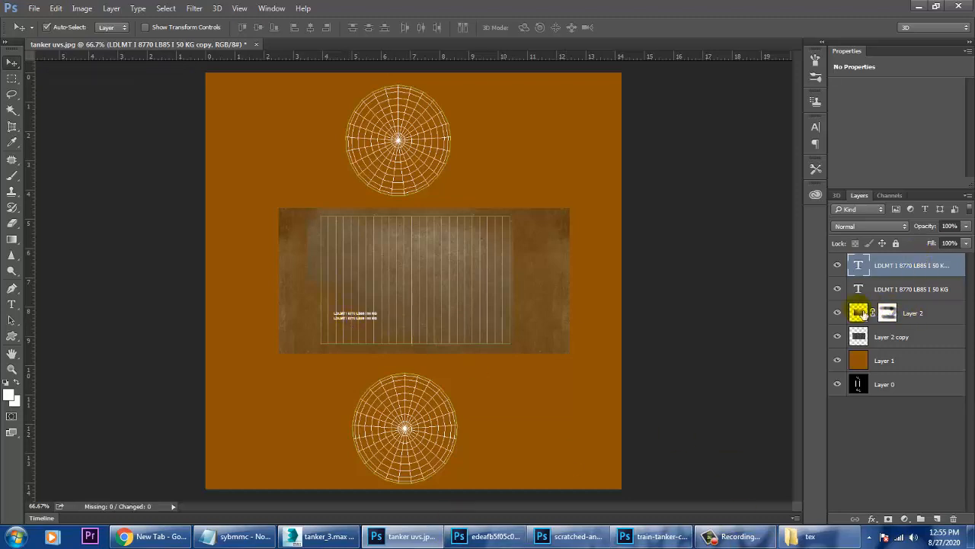
# Raise the opacity of Layer 2 to full strength and set Layer 2 copy's opacity to 100%
pyautogui.click(913, 312)
pyautogui.click(965, 227)
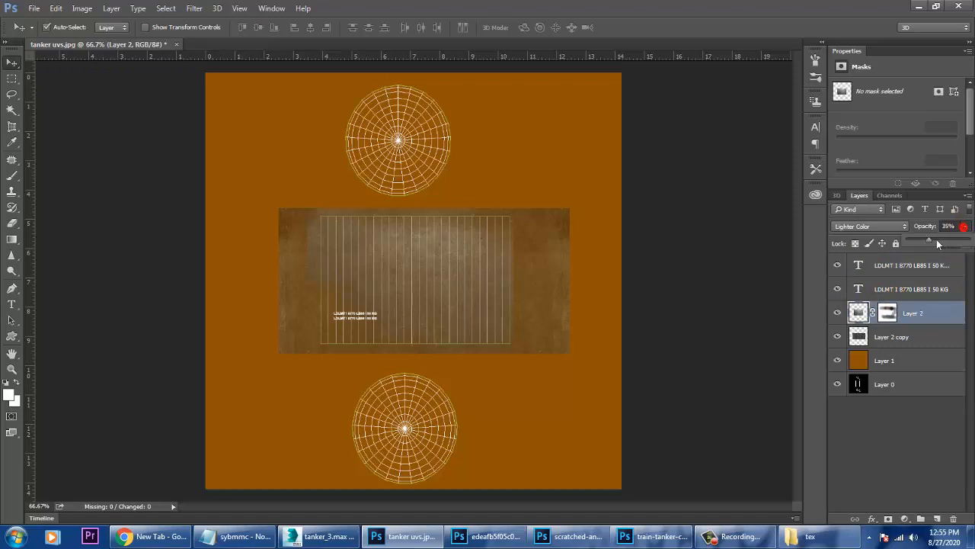
pyautogui.moveTo(927, 241); pyautogui.dragTo(956, 327)
pyautogui.click(914, 337)
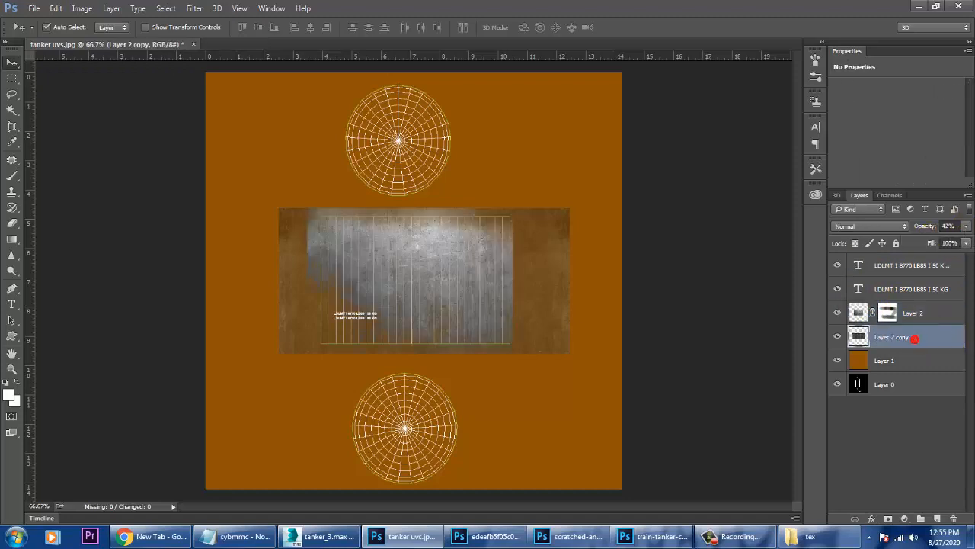
pyautogui.click(965, 226)
pyautogui.moveTo(965, 241)
pyautogui.mouseDown()
pyautogui.moveTo(936, 242)
pyautogui.moveTo(966, 242)
pyautogui.mouseUp()
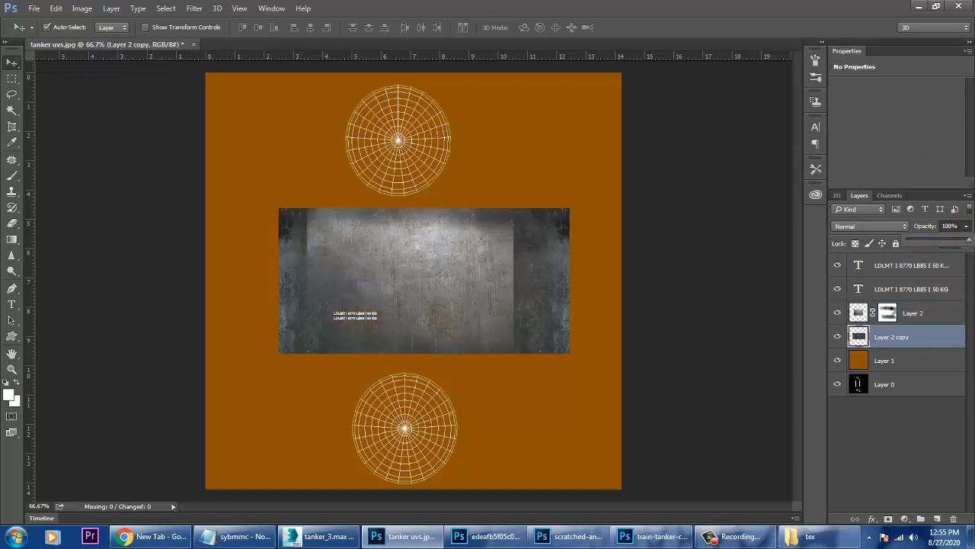
# Duplicate the dark metal layer over the upper end cap and scale the copy down to fit above the body texture
pyautogui.click(547, 267)
pyautogui.moveTo(546, 292); pyautogui.dragTo(518, 147)
pyautogui.hotkey('ctrl', 'j')
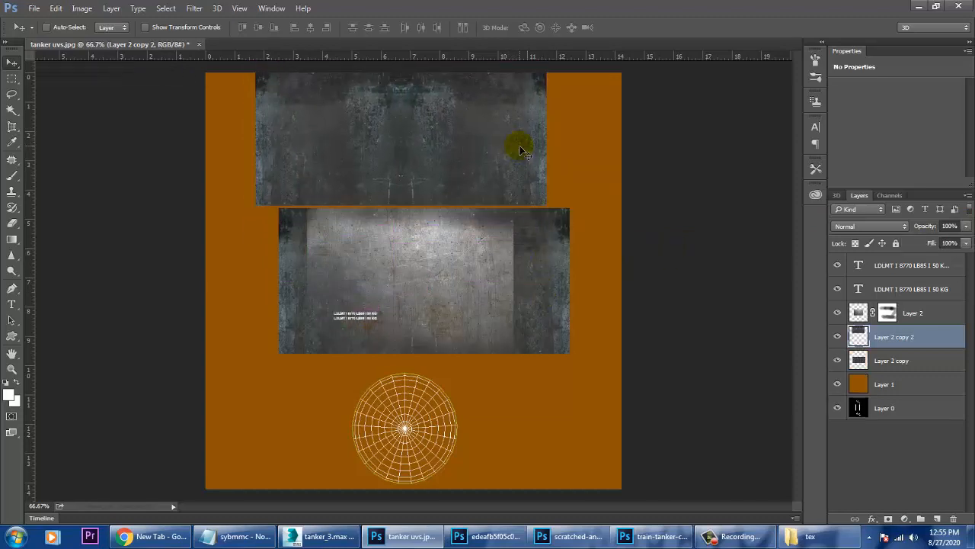
pyautogui.hotkey('ctrl', 't')
pyautogui.keyDown('alt'); pyautogui.keyDown('shift'); pyautogui.moveTo(552, 215); pyautogui.dragTo(516, 200); pyautogui.keyUp('shift'); pyautogui.keyUp('alt')
pyautogui.moveTo(464, 176); pyautogui.dragTo(462, 179)
pyautogui.moveTo(404, 97); pyautogui.dragTo(397, 86)
pyautogui.press('Return')
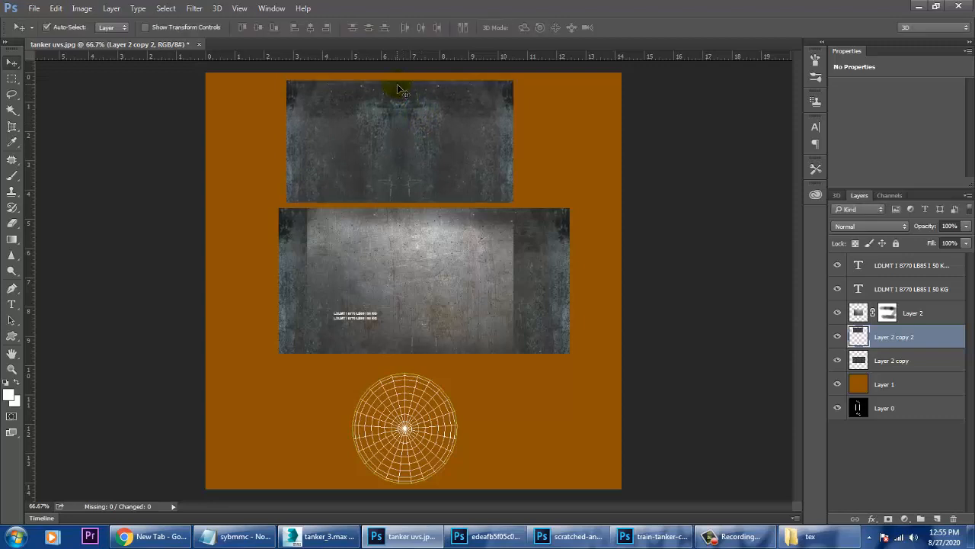
# Place another copy of the scaled dark metal texture over the lower end cap and nudge it down to cover the circle
pyautogui.keyDown('alt'); pyautogui.moveTo(411, 119); pyautogui.dragTo(425, 404); pyautogui.keyUp('alt')
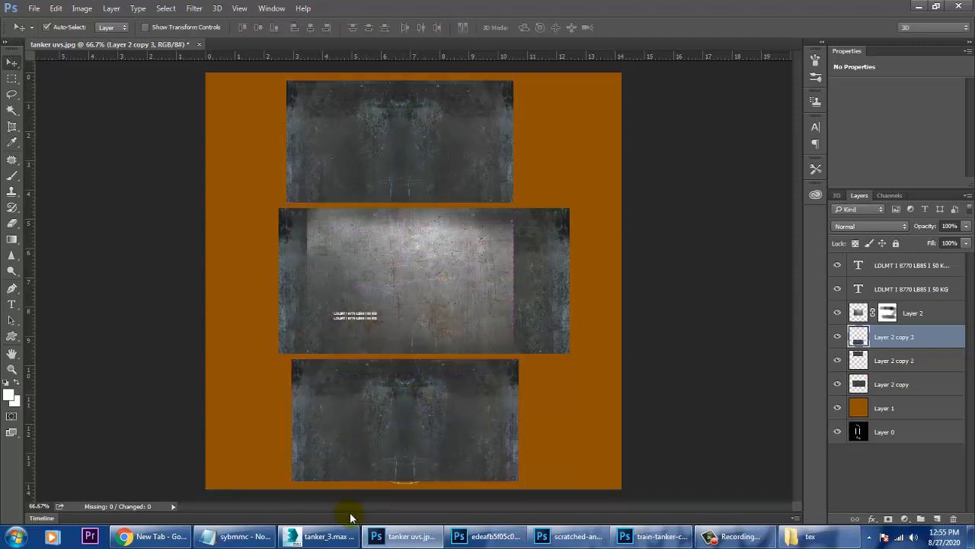
pyautogui.press('Down')
pyautogui.press('Down')
pyautogui.press('Down')
pyautogui.press('Down')
pyautogui.press('Down')
pyautogui.press('Down')
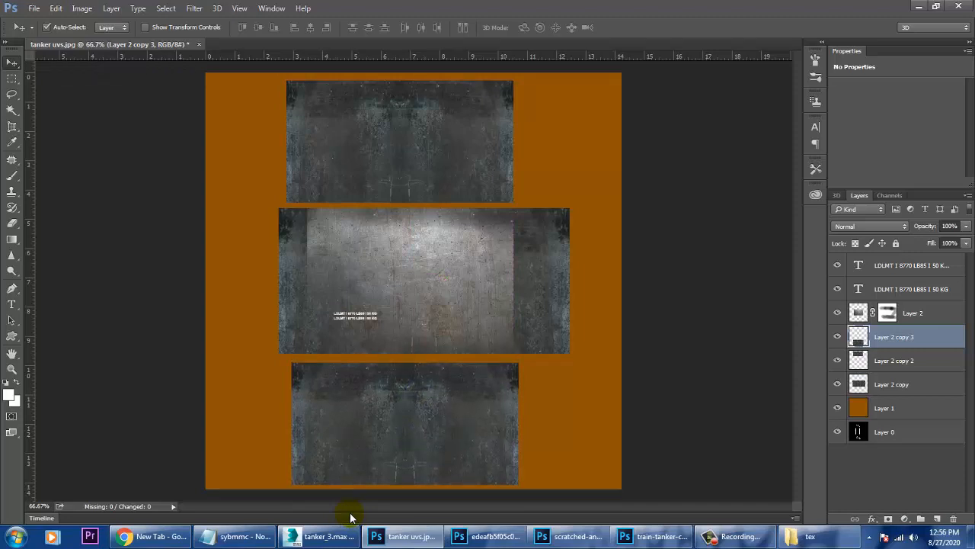
# Hide Layer 1 and Layer 0 and save the texture in the tex folder as a JPEG named tanker tex at quality 12
pyautogui.click(837, 408)
pyautogui.click(843, 432)
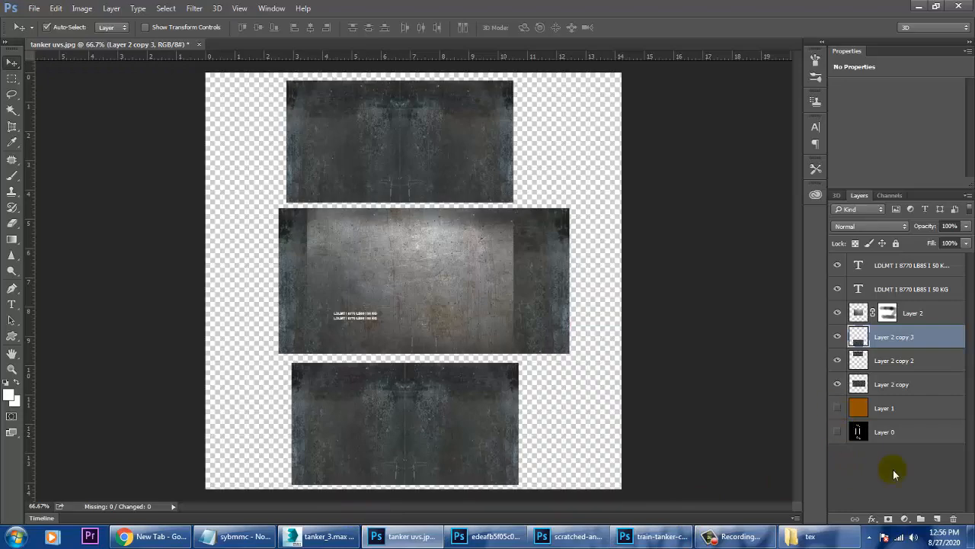
pyautogui.click(33, 7)
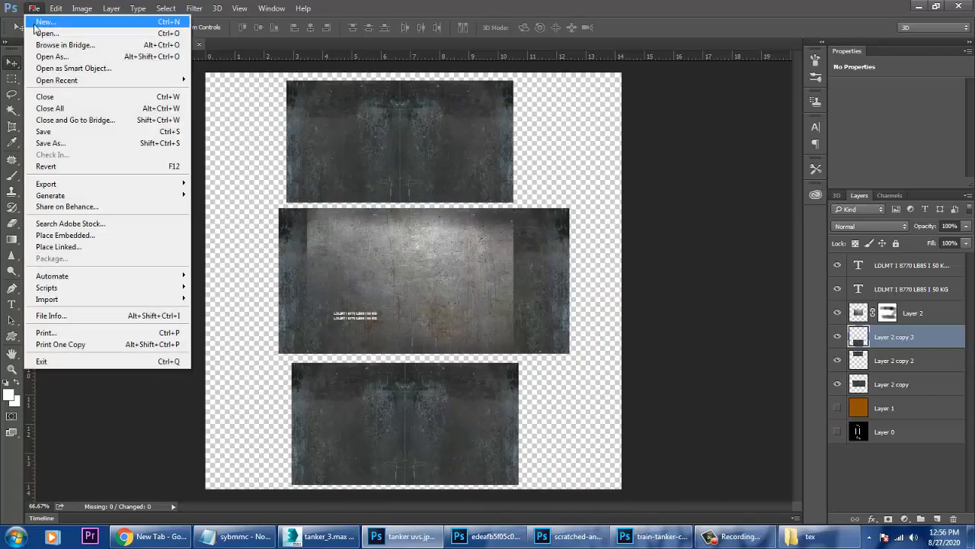
pyautogui.click(86, 144)
pyautogui.click(145, 299)
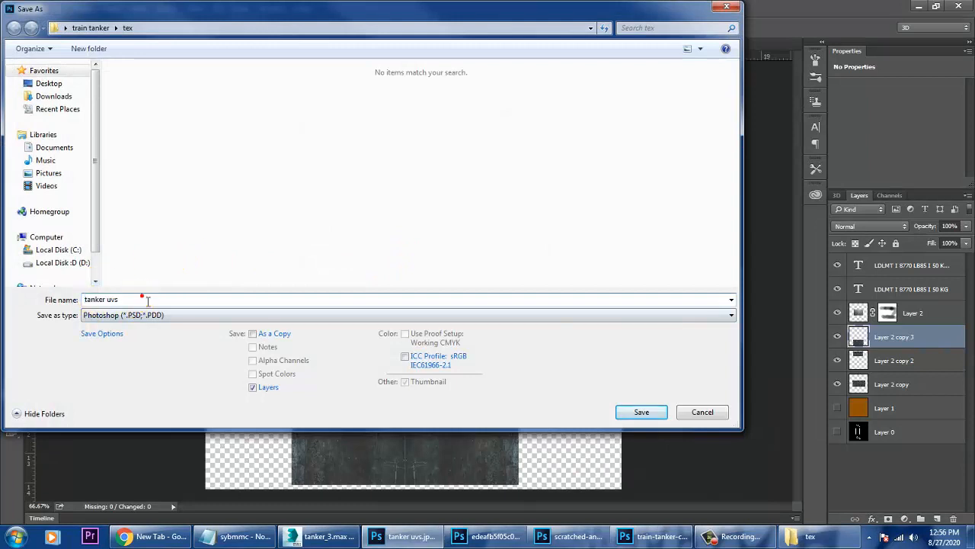
pyautogui.press('BackSpace')
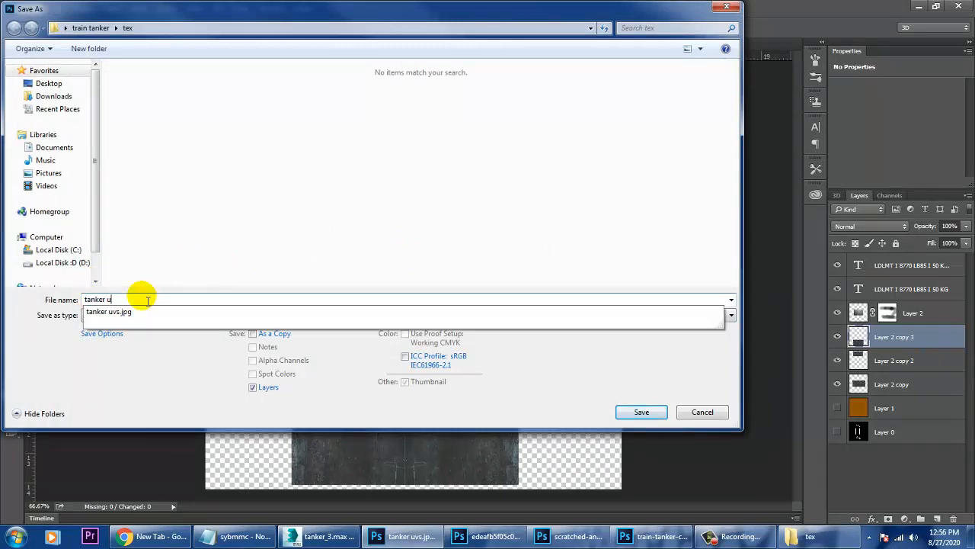
pyautogui.write('tex')
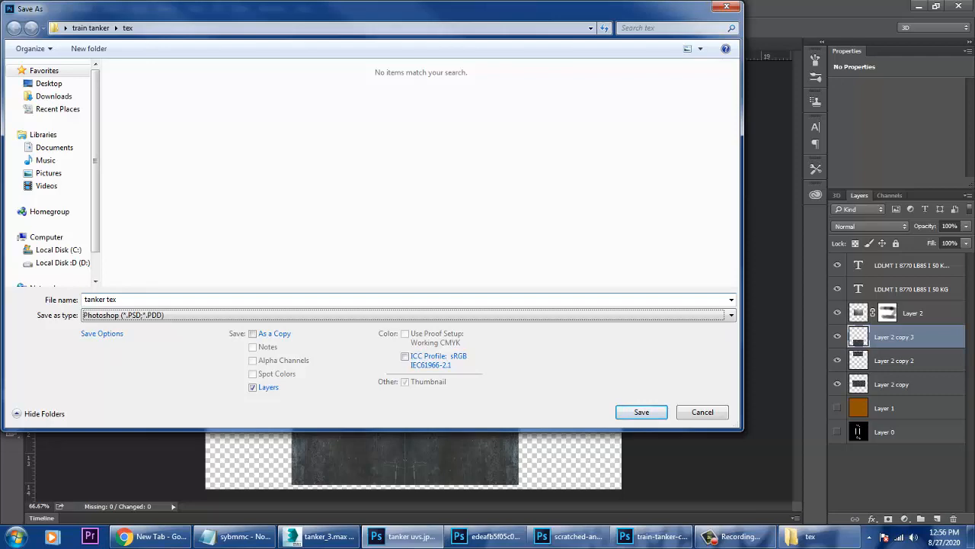
pyautogui.write('j')
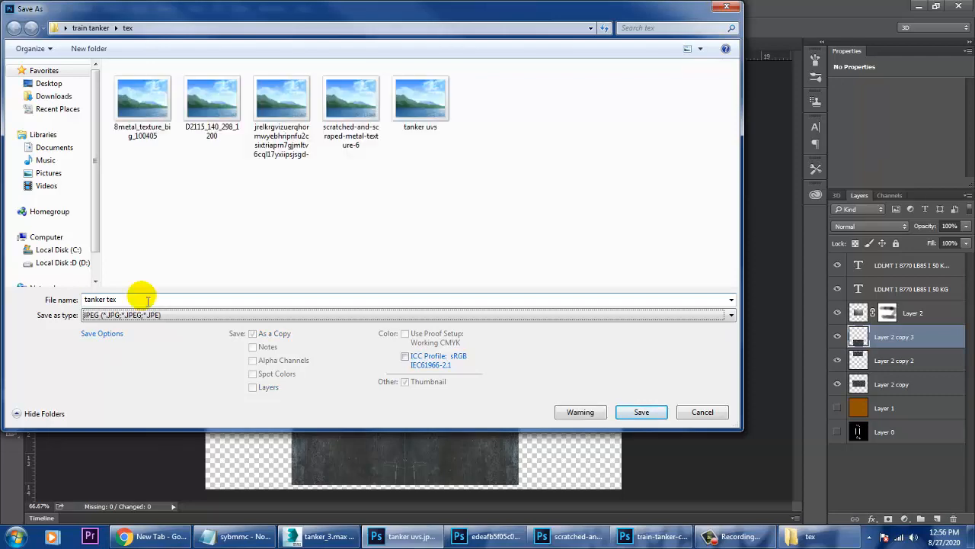
pyautogui.press('Return')
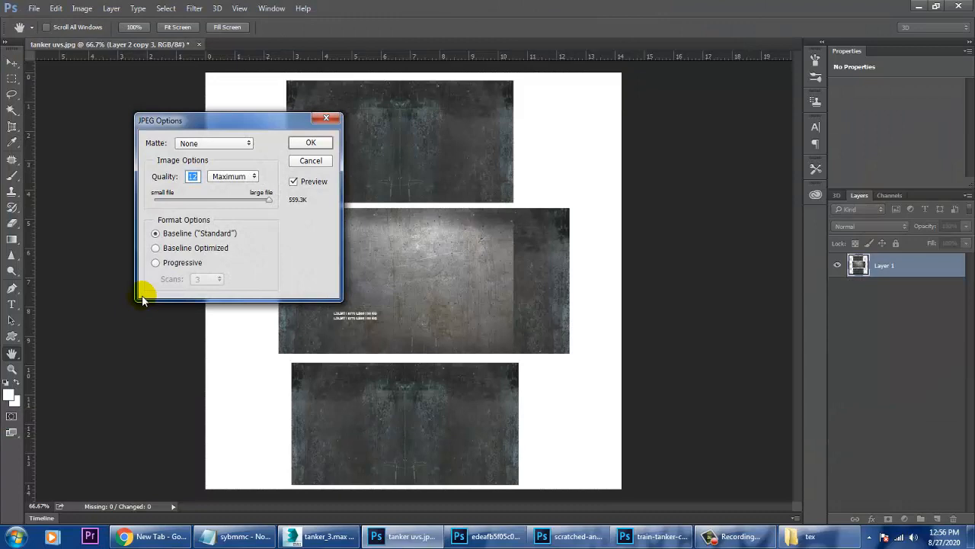
pyautogui.press('Return')
# Switch to 3ds Max, clear the Render Map window away and return the tank's Unwrap UVW to its top level
pyautogui.click(327, 537)
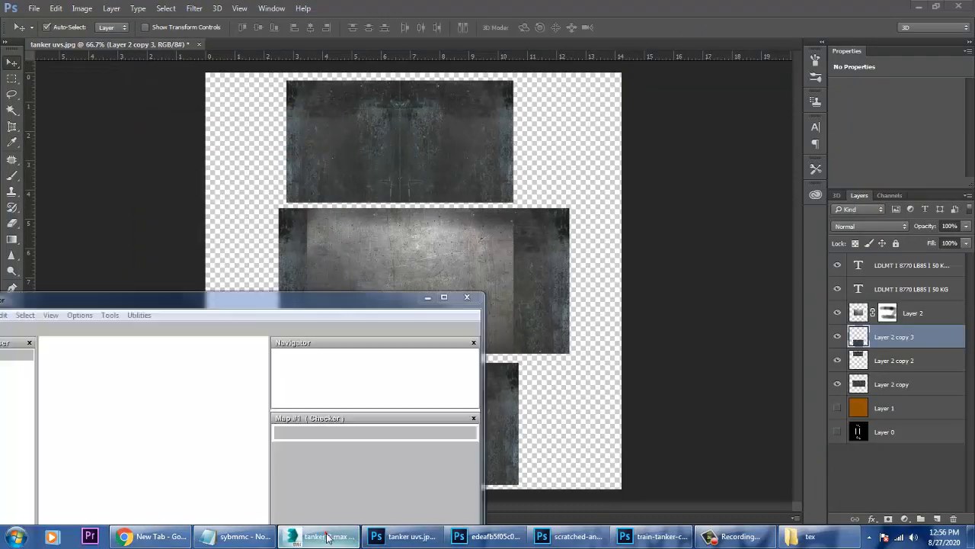
pyautogui.click(673, 88)
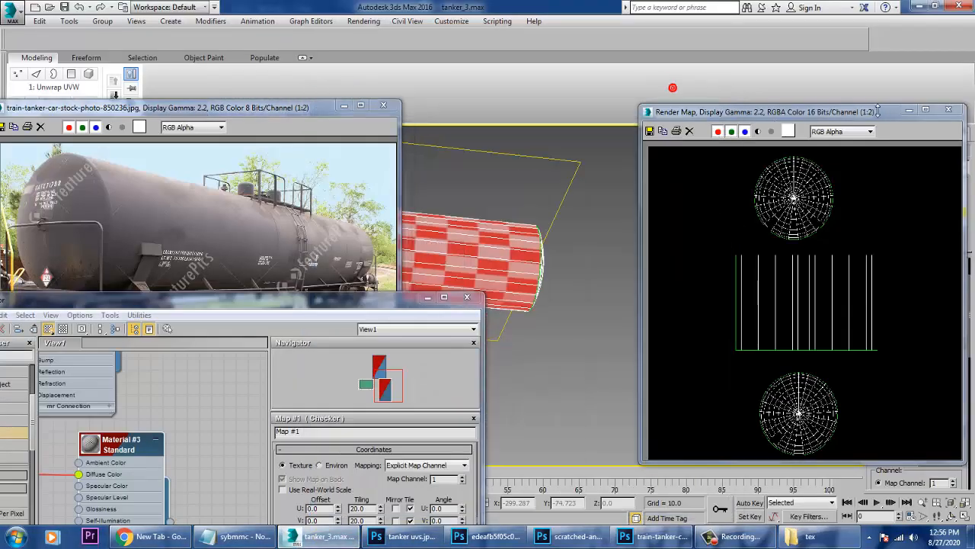
pyautogui.click(911, 106)
pyautogui.click(929, 182)
pyautogui.click(925, 183)
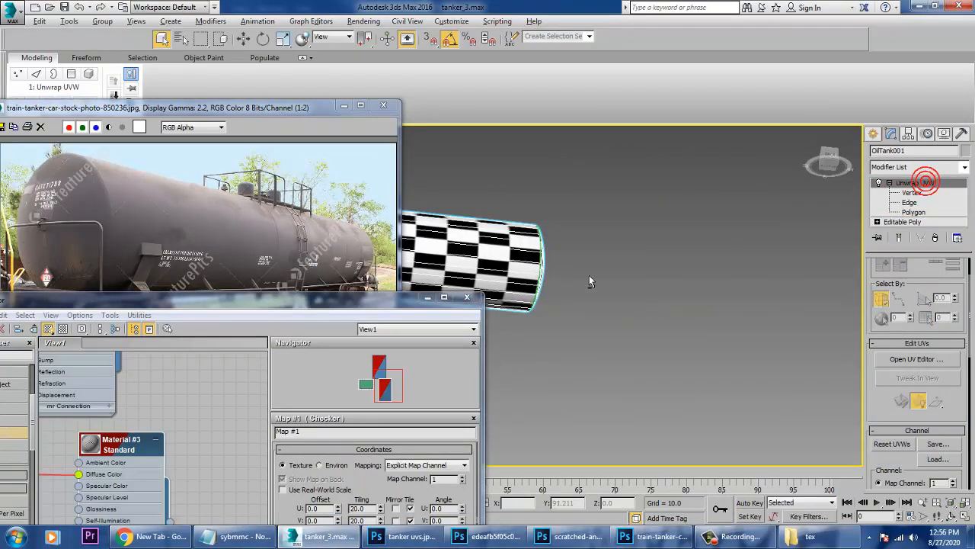
pyautogui.keyDown('alt'); pyautogui.moveTo(589, 281); pyautogui.dragTo(623, 298, button='middle'); pyautogui.keyUp('alt')
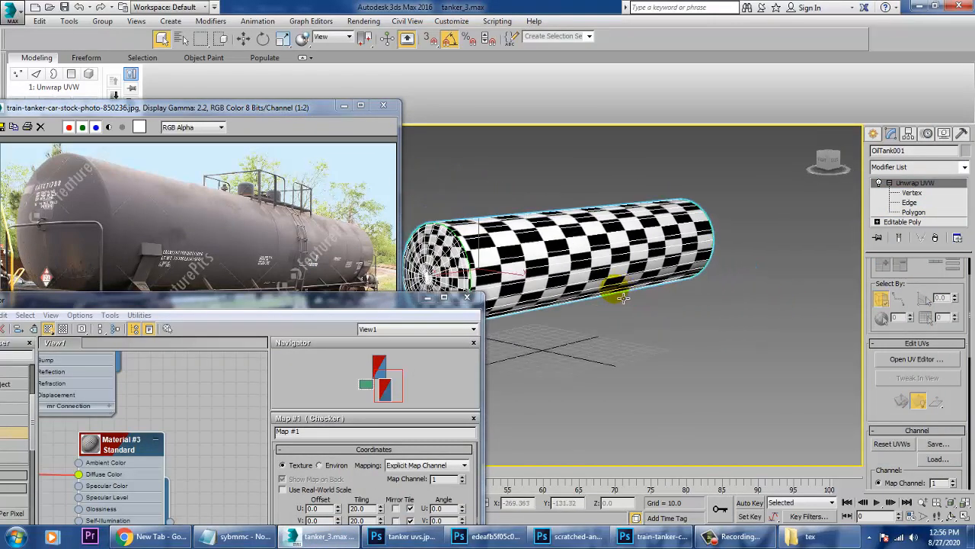
# Bring the Slate Material Editor fully into view over the viewport and make free space below the existing nodes
pyautogui.press('m')
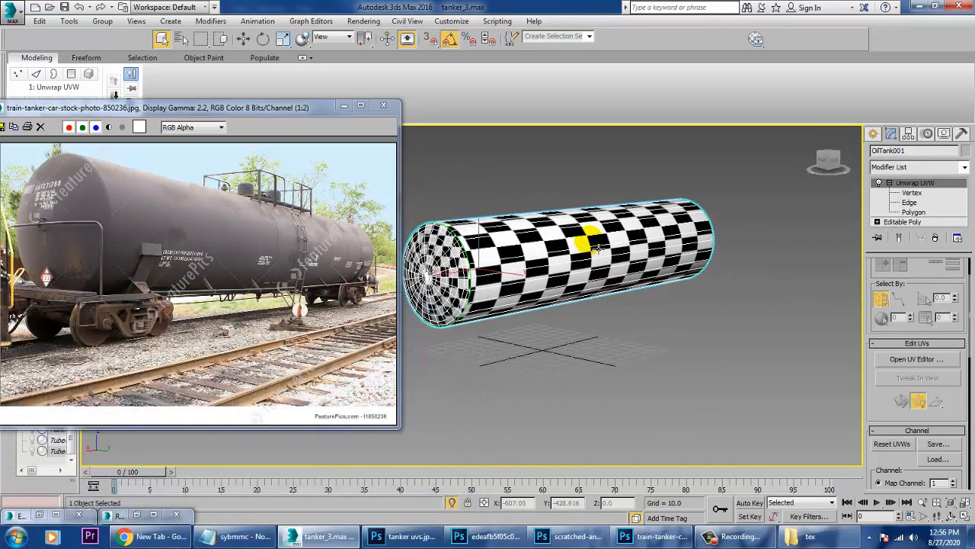
pyautogui.press('m')
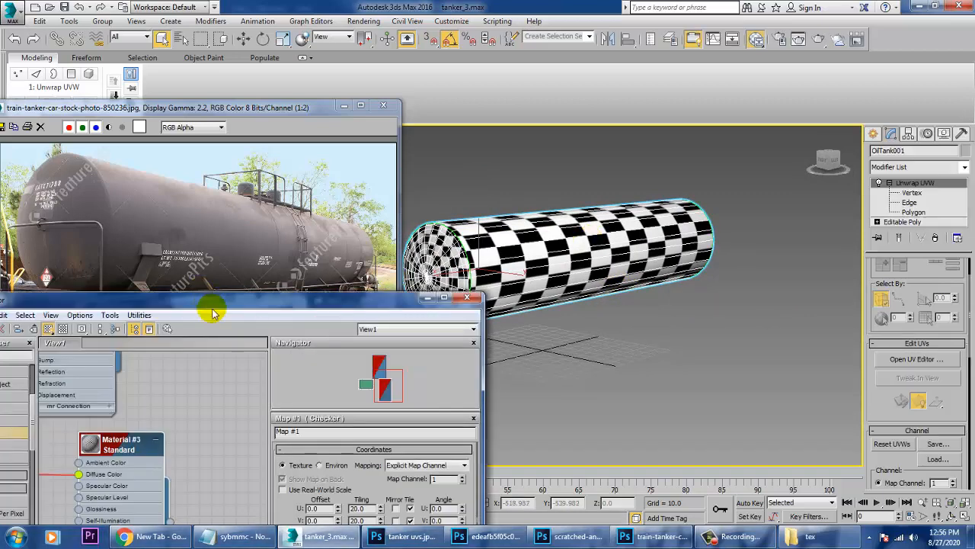
pyautogui.moveTo(213, 304); pyautogui.dragTo(556, 71)
pyautogui.moveTo(476, 296); pyautogui.dragTo(441, 174, button='middle')
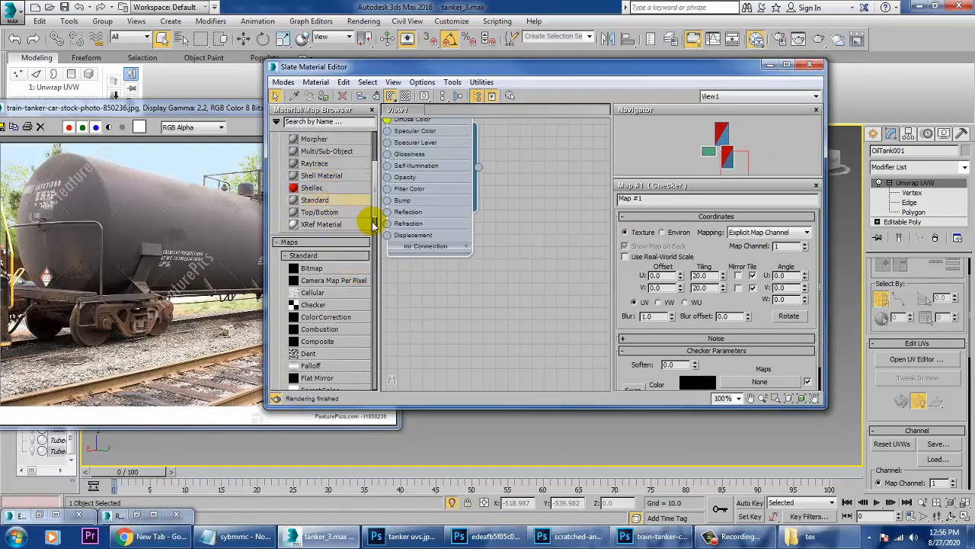
pyautogui.moveTo(374, 215); pyautogui.dragTo(385, 380)
pyautogui.moveTo(375, 250); pyautogui.dragTo(373, 162)
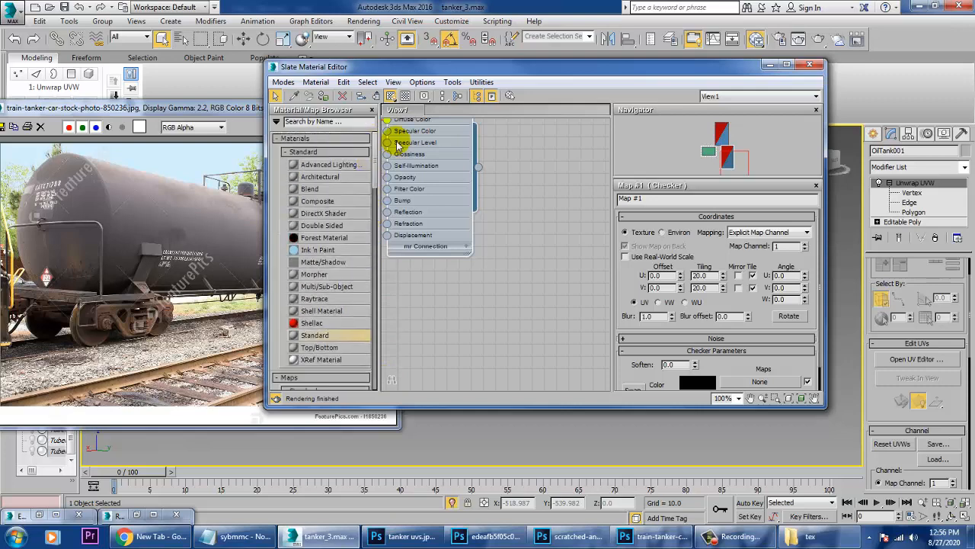
pyautogui.click(810, 64)
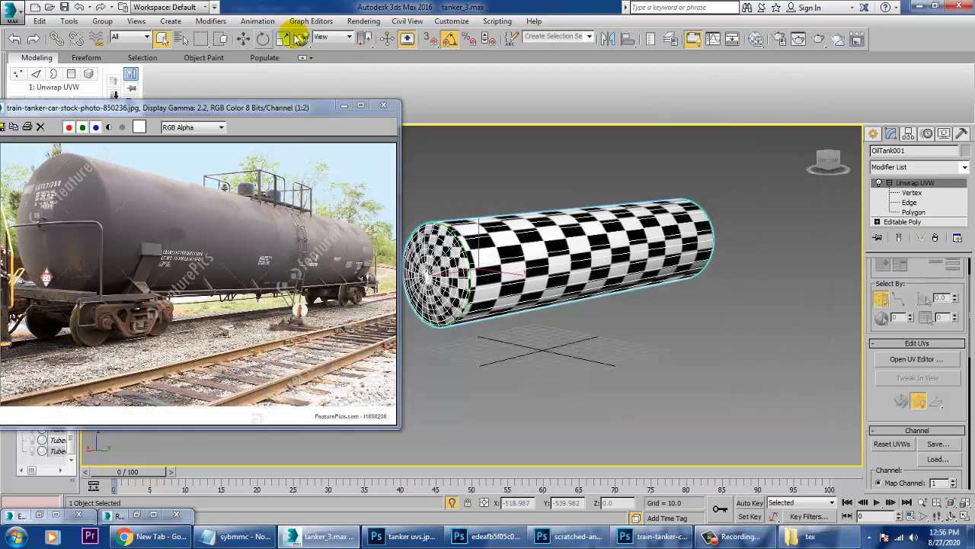
pyautogui.click(363, 21)
pyautogui.click(403, 78)
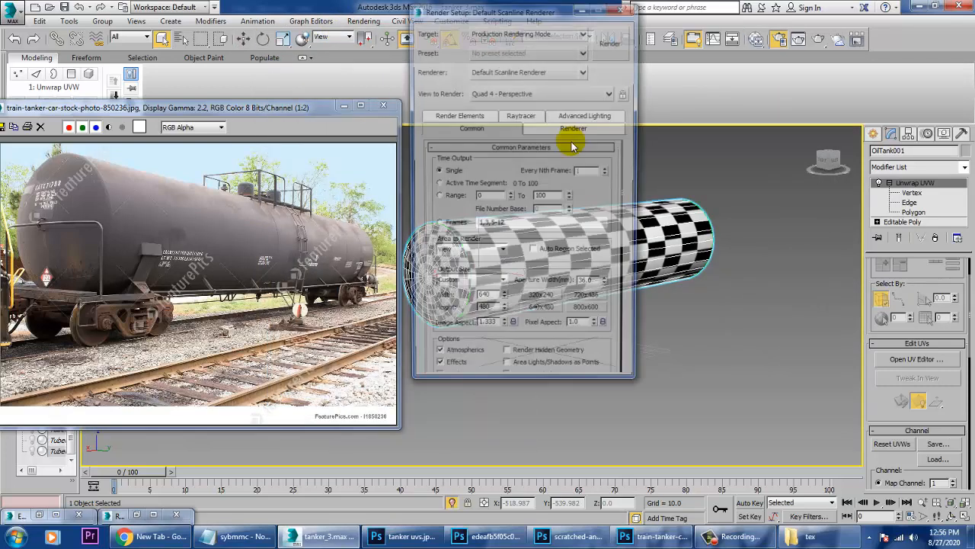
pyautogui.click(534, 70)
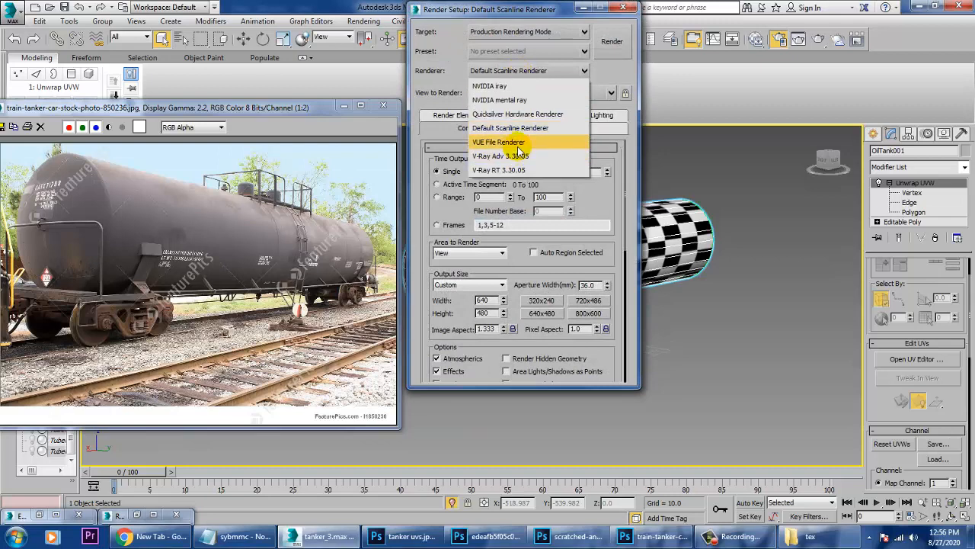
pyautogui.click(625, 6)
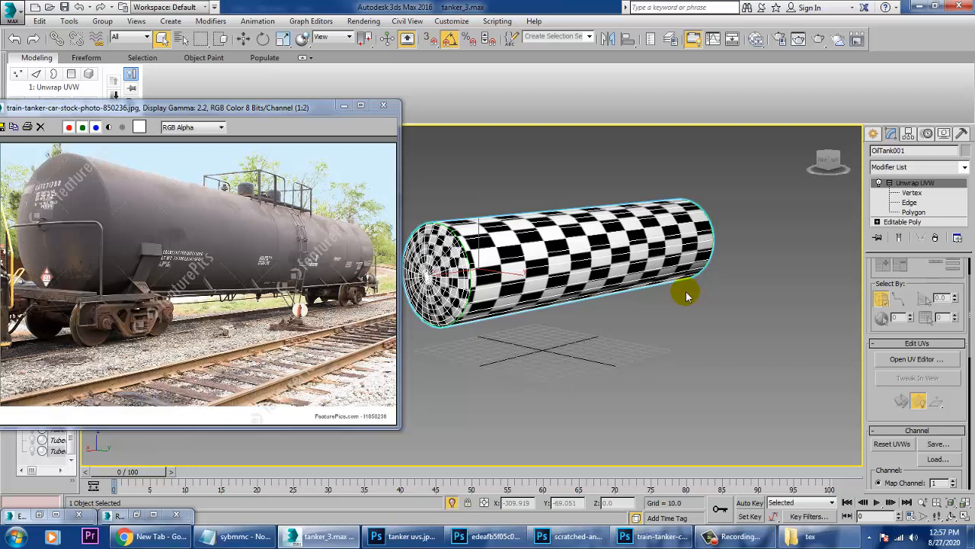
# Add a new Standard material to the Slate Material Editor graph and show its parameters
pyautogui.press('m')
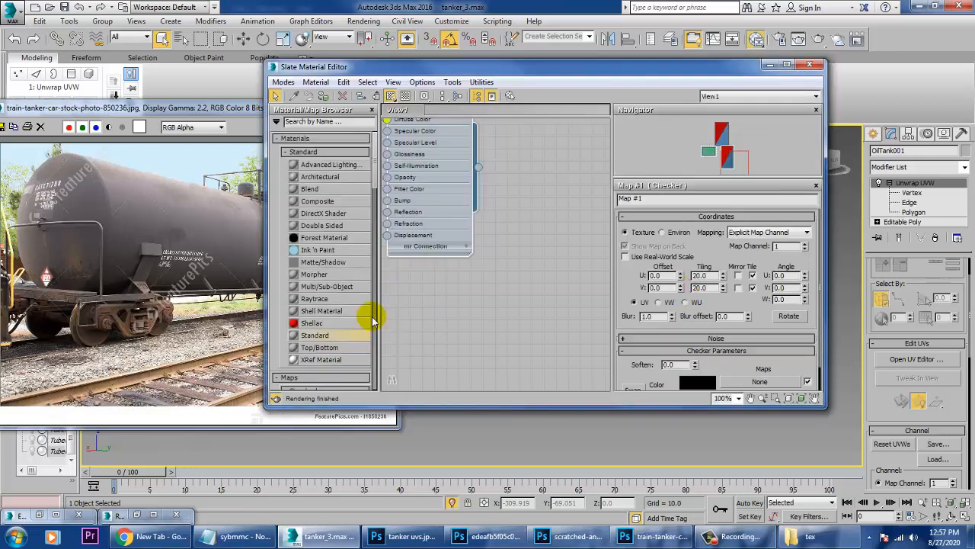
pyautogui.moveTo(483, 303); pyautogui.dragTo(457, 279)
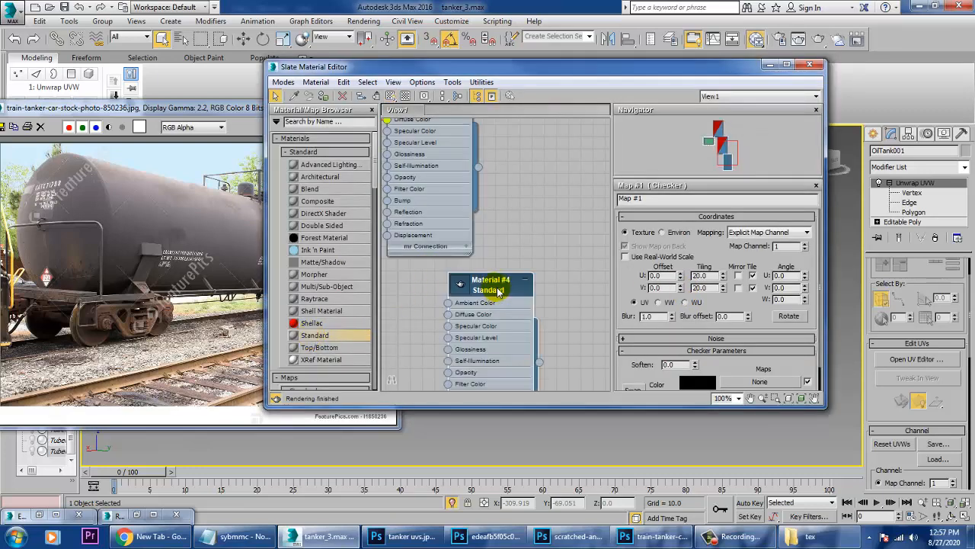
pyautogui.doubleClick(492, 285)
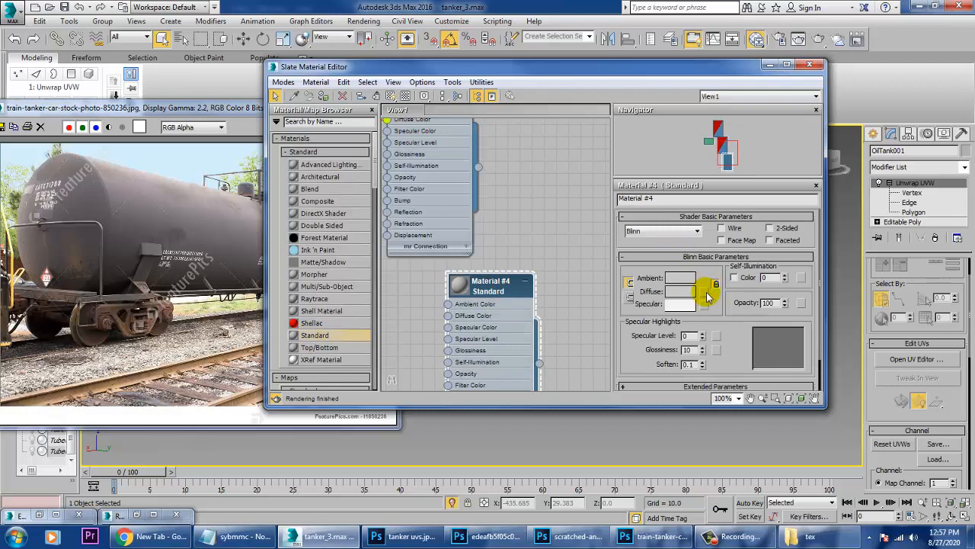
# Load the tanker tex image from the train tanker folder's tex subfolder as the new Standard material's diffuse map
pyautogui.click(714, 291)
pyautogui.doubleClick(388, 134)
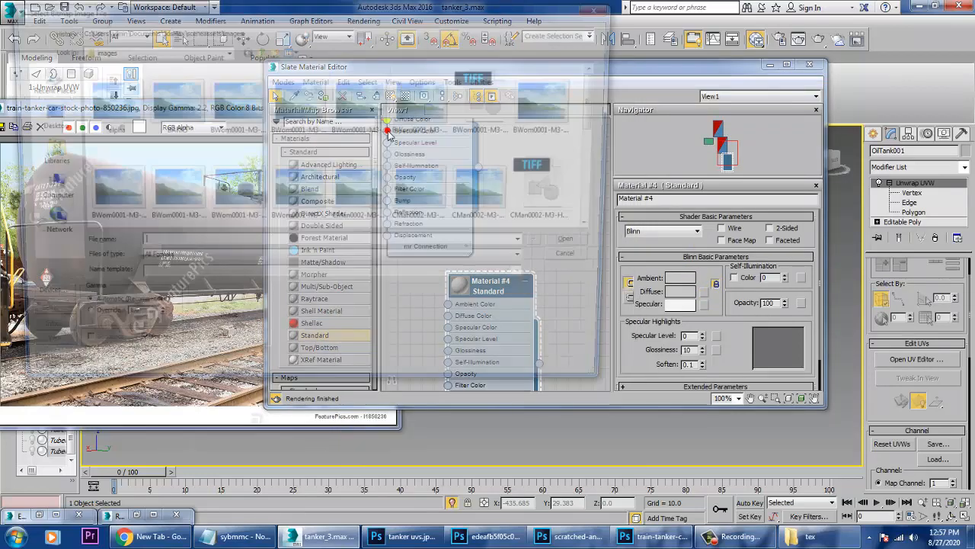
pyautogui.click(42, 123)
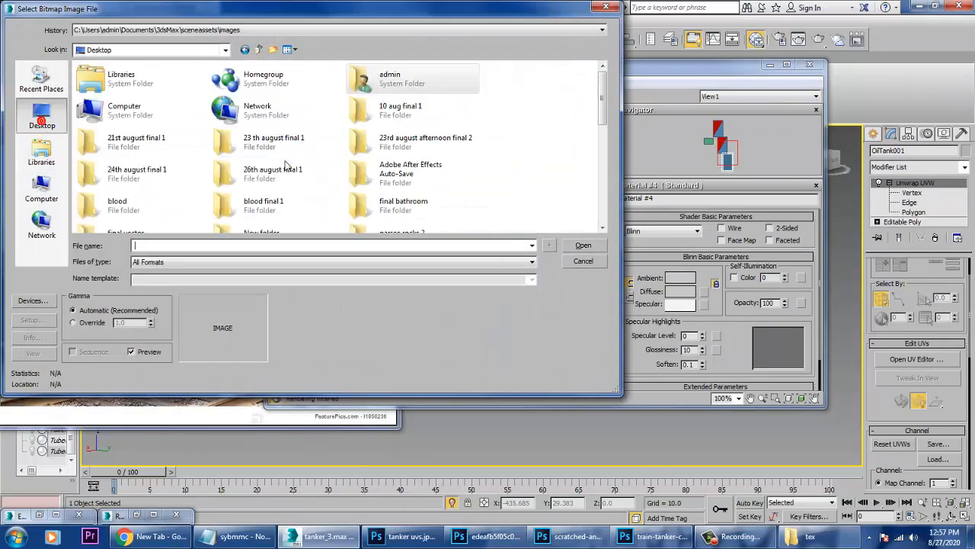
pyautogui.scroll(-5, 268, 207)
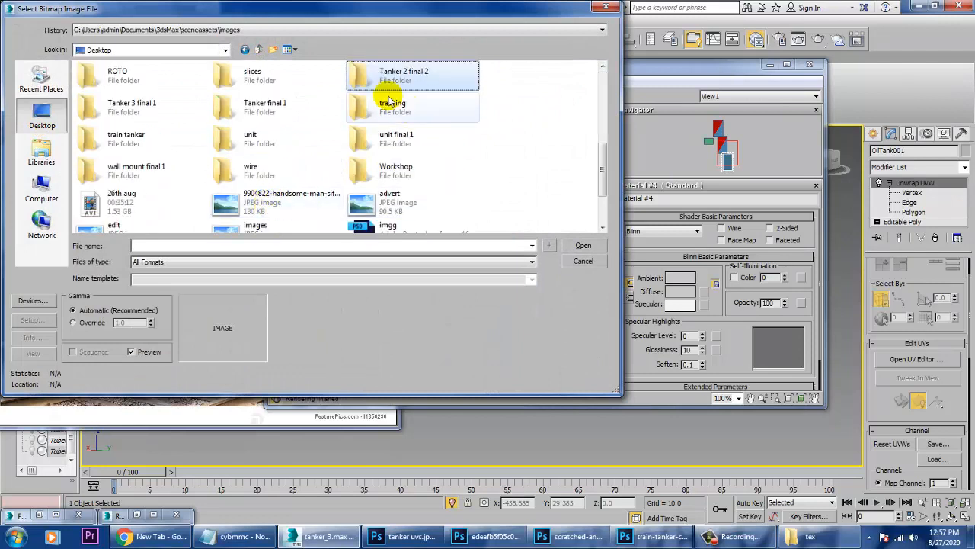
pyautogui.doubleClick(131, 139)
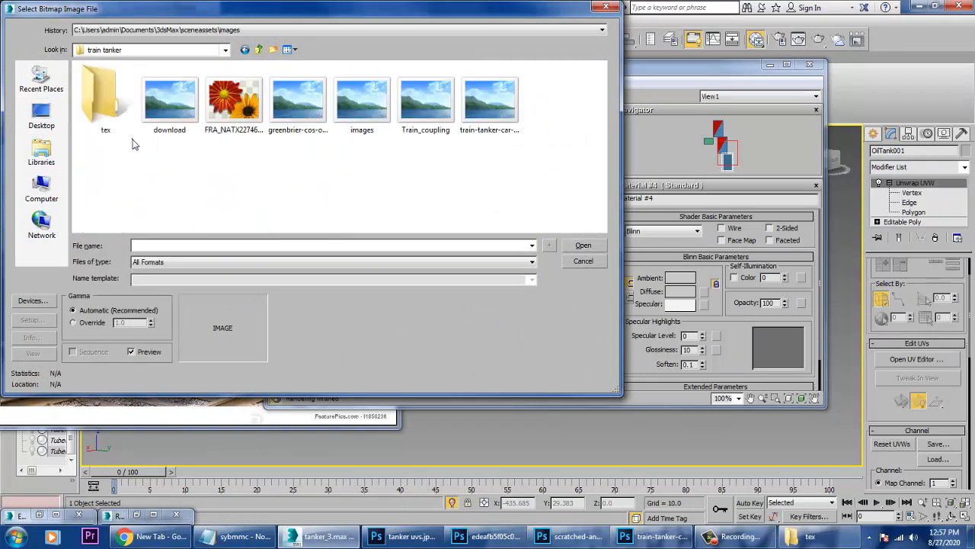
pyautogui.doubleClick(88, 93)
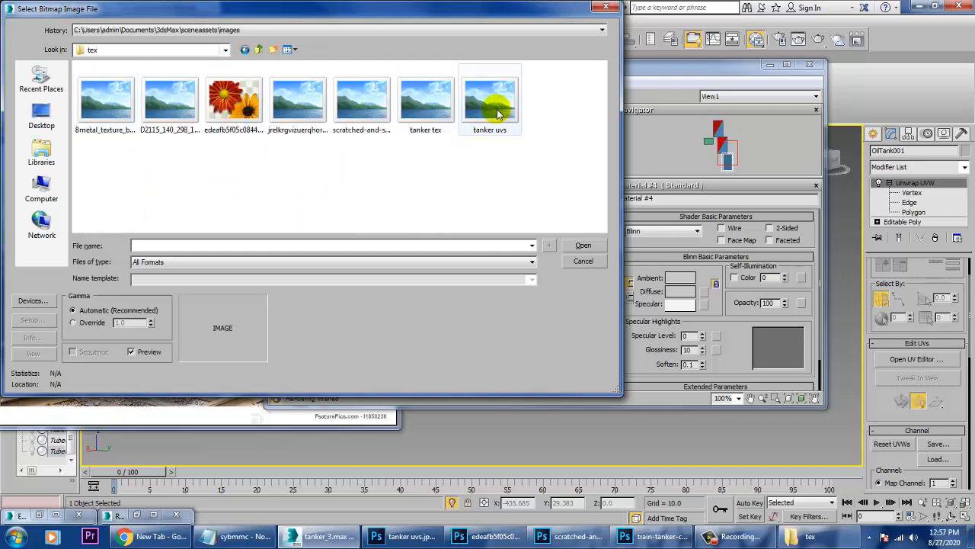
pyautogui.doubleClick(434, 102)
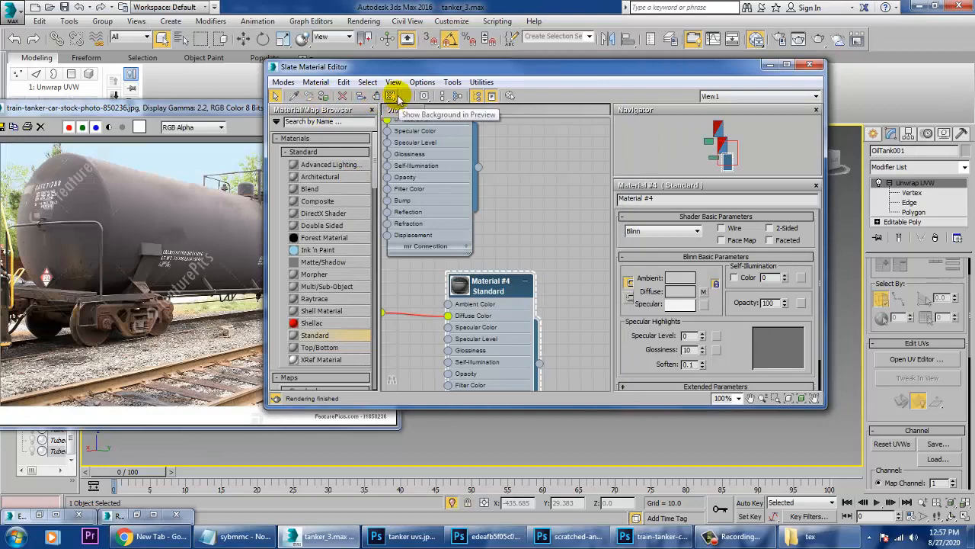
# Apply the new material to the tank with its texture shown in the viewport and minimize the Slate Material Editor
pyautogui.click(390, 95)
pyautogui.click(771, 66)
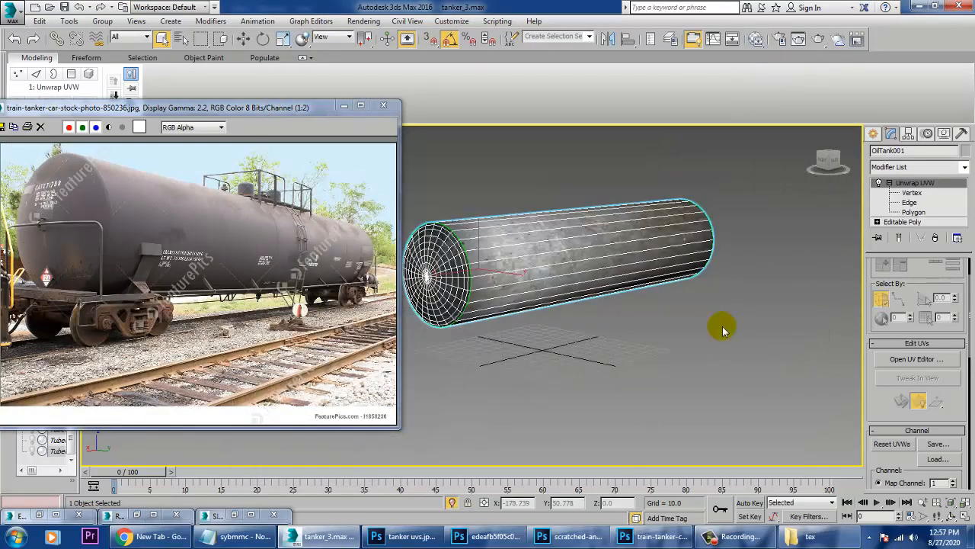
pyautogui.keyDown('alt'); pyautogui.moveTo(722, 326); pyautogui.dragTo(531, 280, button='middle'); pyautogui.keyUp('alt')
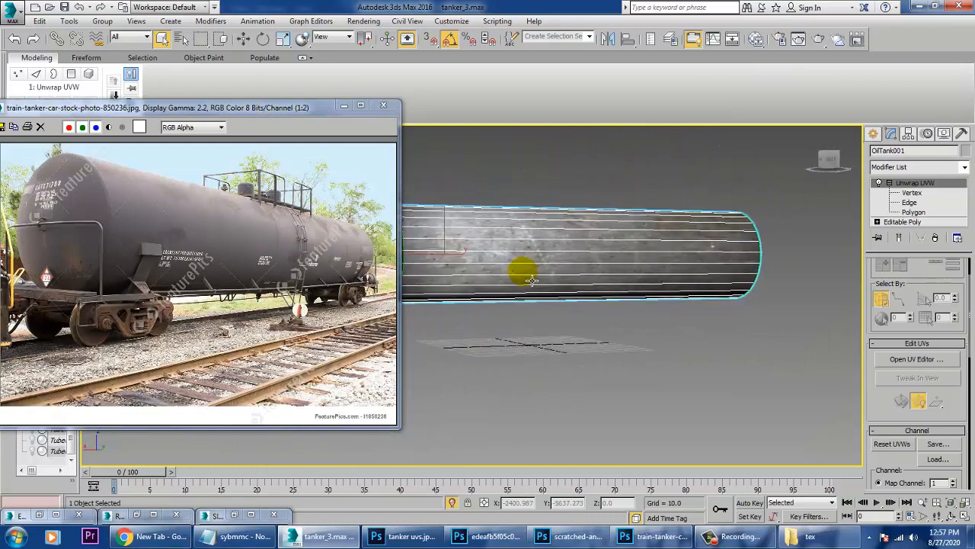
# End the tank's isolation to show the whole train, and examine the lettering on the tank's side
pyautogui.rightClick(550, 160)
pyautogui.click(583, 66)
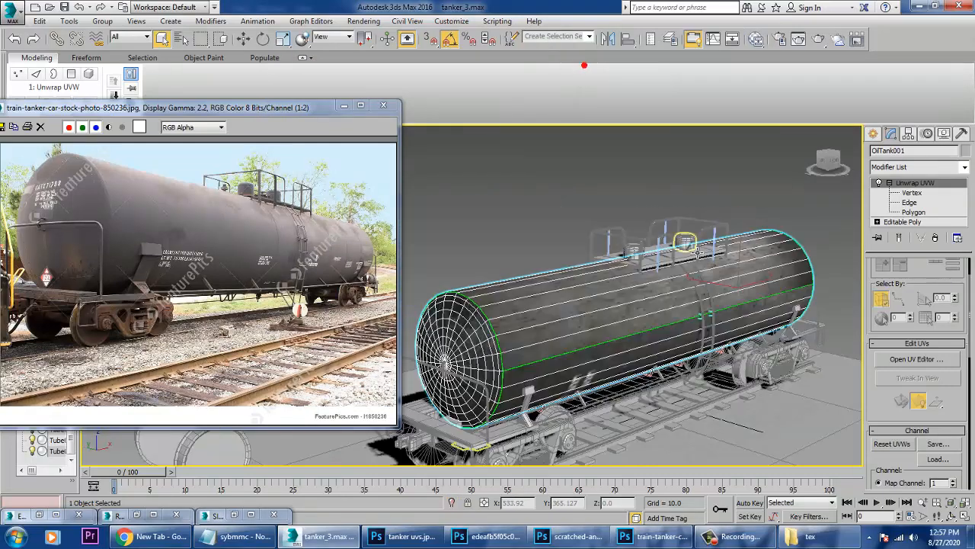
pyautogui.keyDown('alt'); pyautogui.moveTo(625, 306); pyautogui.dragTo(610, 332, button='middle'); pyautogui.keyUp('alt')
pyautogui.scroll(4, 598, 343)
pyautogui.scroll(-5, 646, 303)
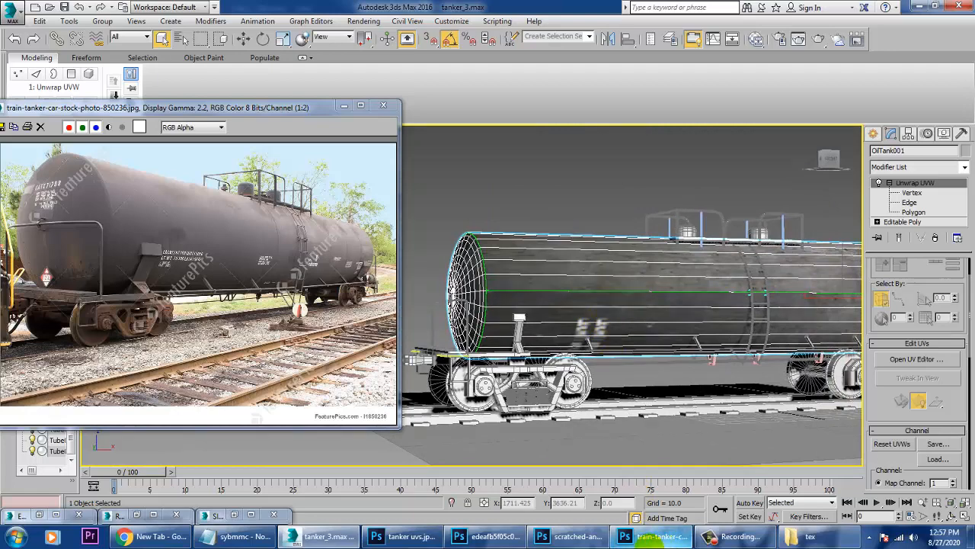
# Minimize the reference photo in Photoshop, show only Layer 0's UV template, and examine the lettering's orientation on the tank in 3ds Max
pyautogui.moveTo(666, 539)
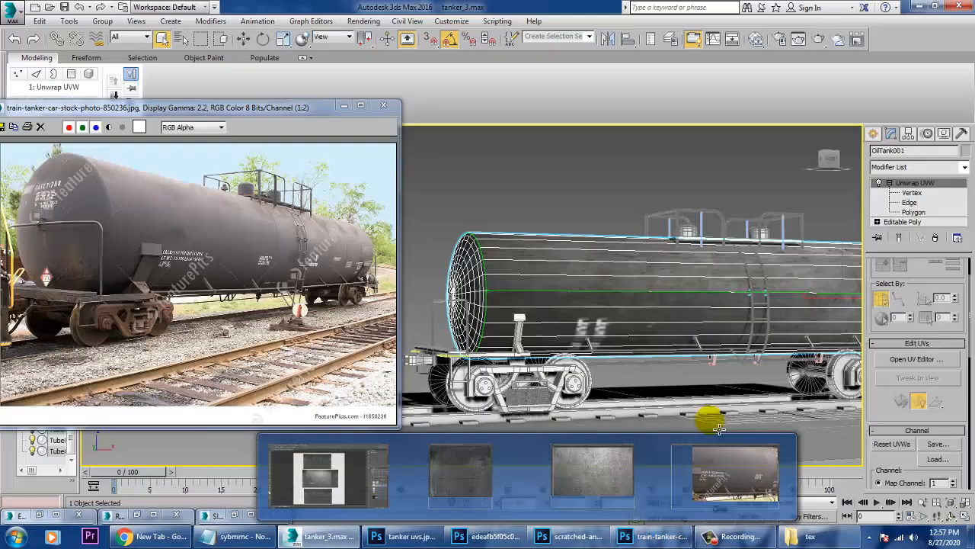
pyautogui.click(656, 536)
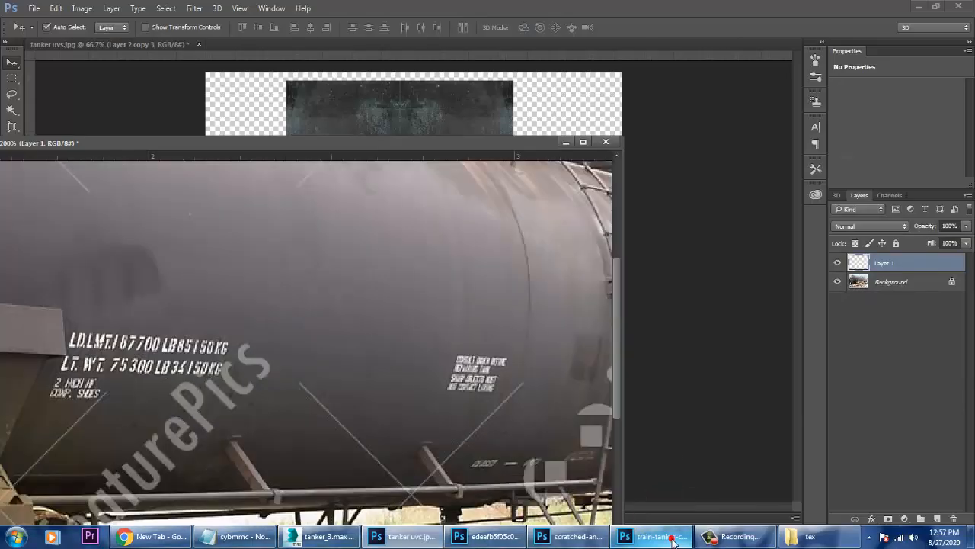
pyautogui.click(566, 142)
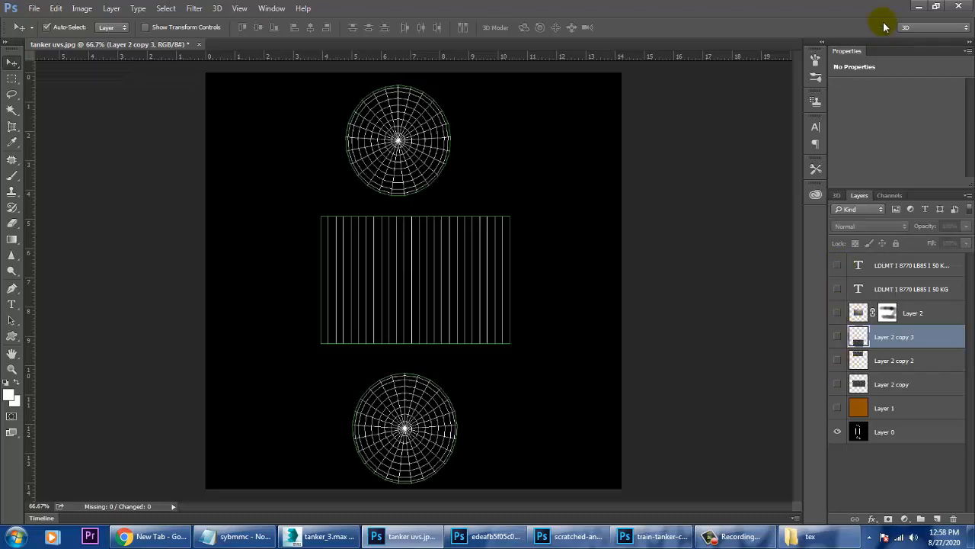
pyautogui.click(920, 8)
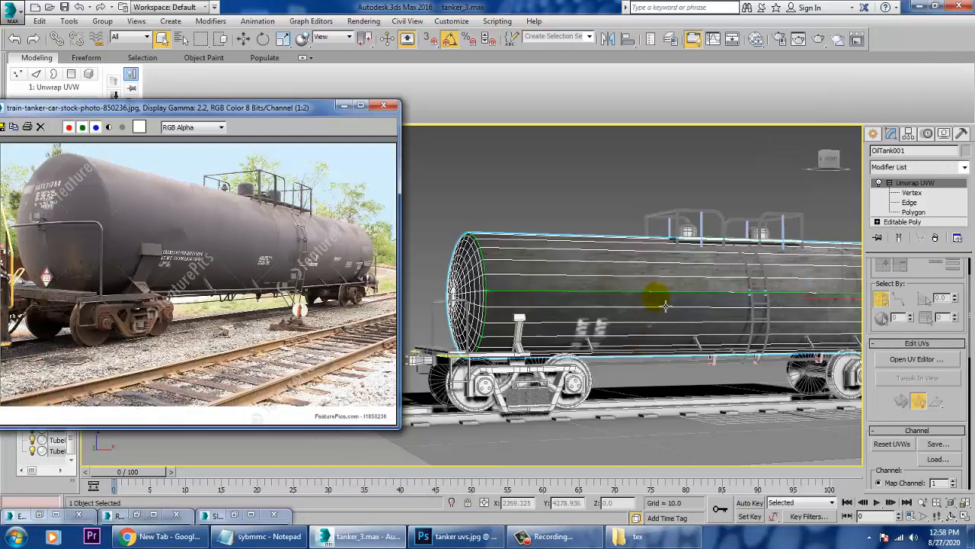
pyautogui.keyDown('alt'); pyautogui.moveTo(690, 303); pyautogui.dragTo(655, 343, button='middle'); pyautogui.keyUp('alt')
pyautogui.scroll(8, 660, 352)
pyautogui.scroll(-3, 659, 346)
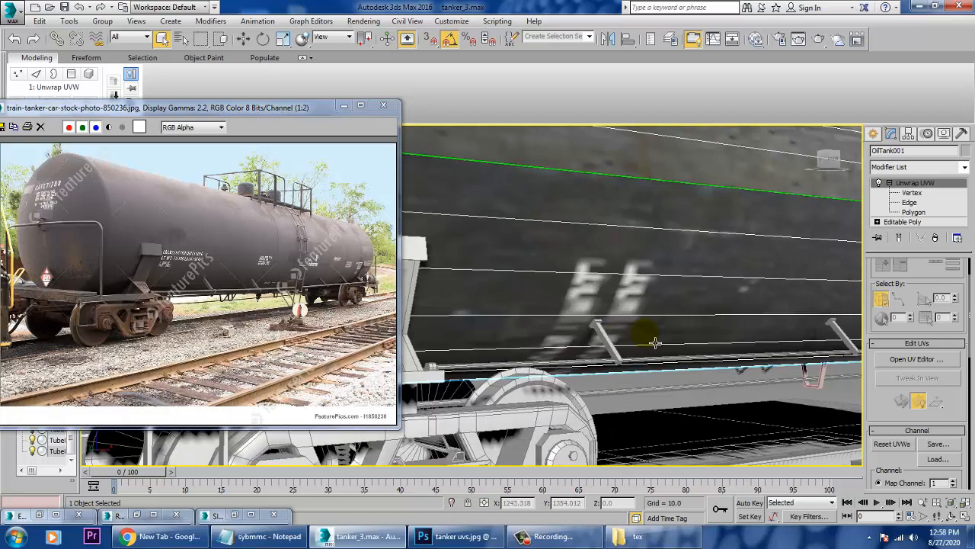
# Switch to Photoshop, show all the texture and text layers again, and hide Layer 0
pyautogui.click(464, 537)
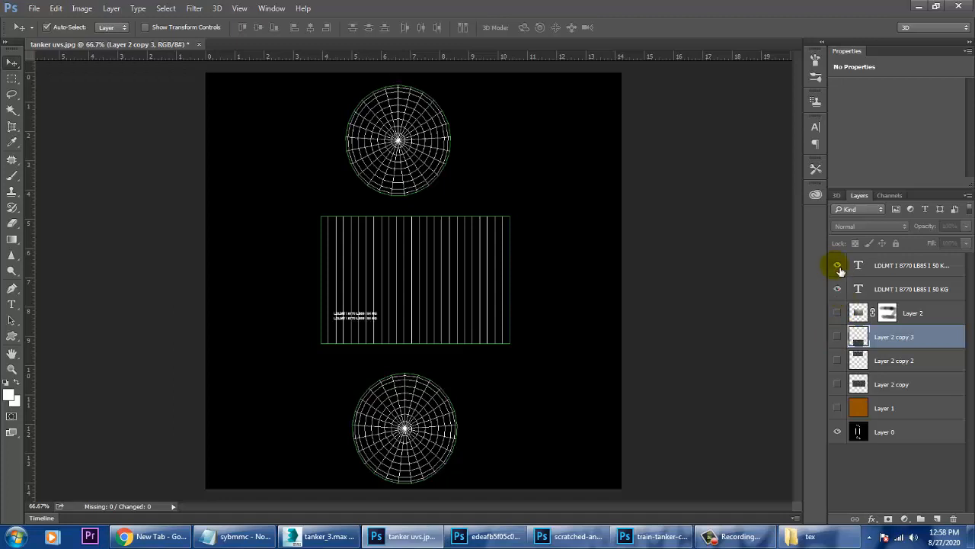
pyautogui.keyDown('alt'); pyautogui.click(838, 313); pyautogui.keyUp('alt')
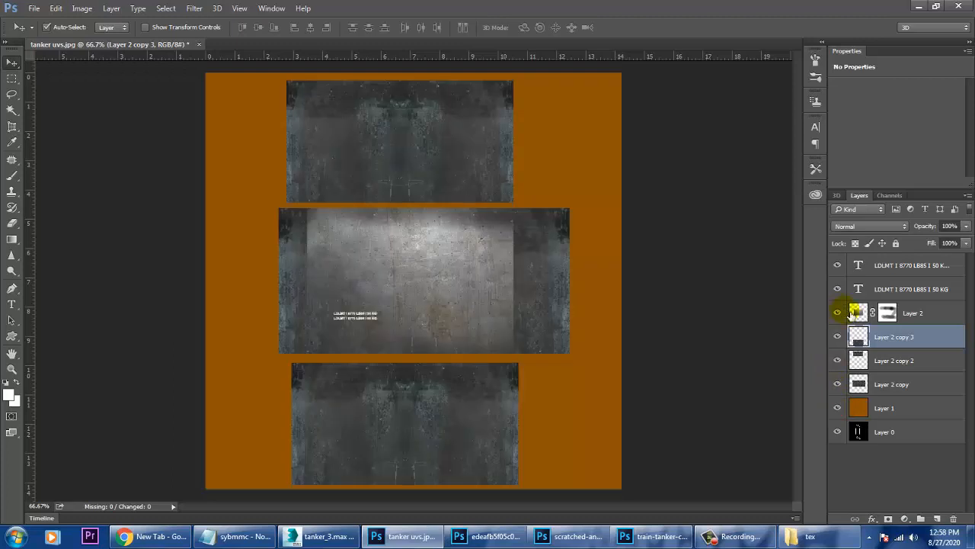
pyautogui.click(927, 314)
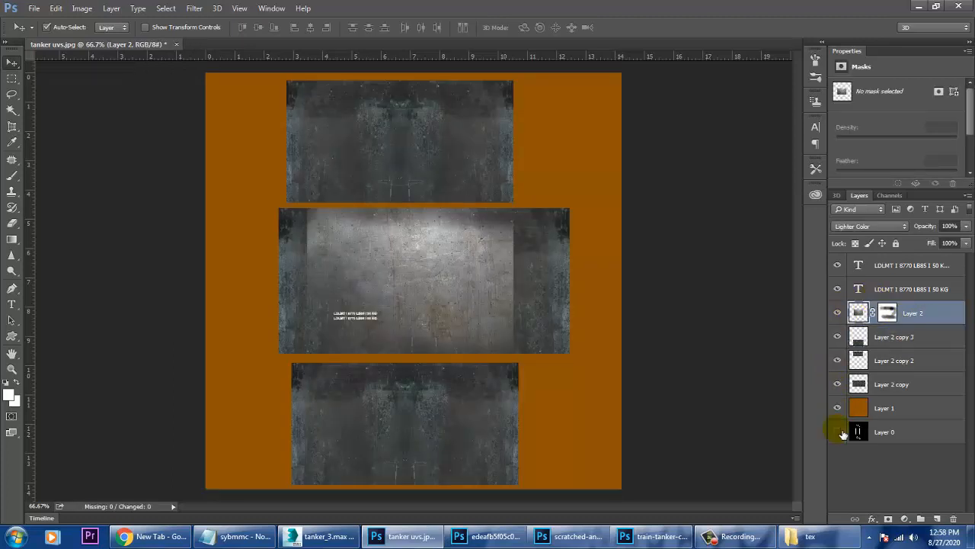
# Select both LDLMT text layers and rotate them together to -90.42 degrees with Free Transform
pyautogui.click(369, 316)
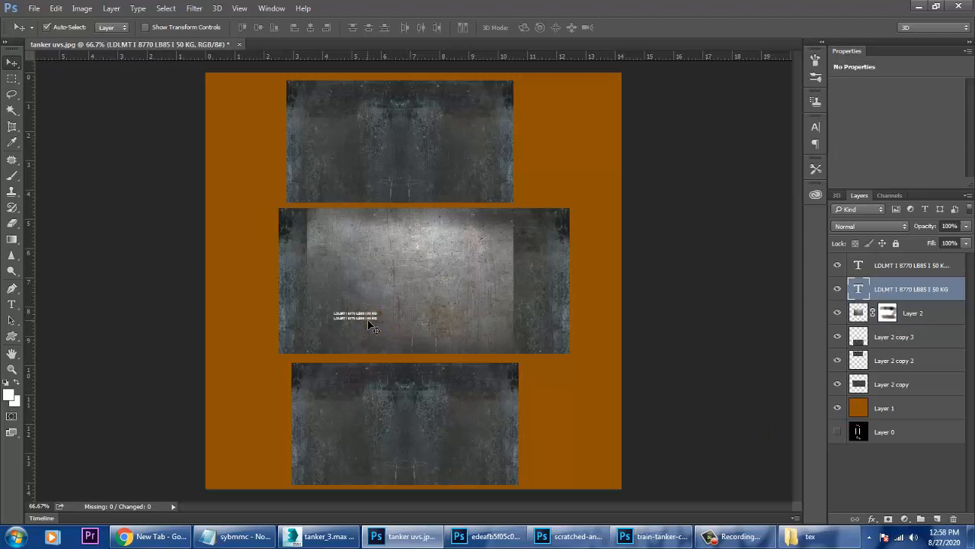
pyautogui.keyDown('shift'); pyautogui.click(367, 320); pyautogui.keyUp('shift')
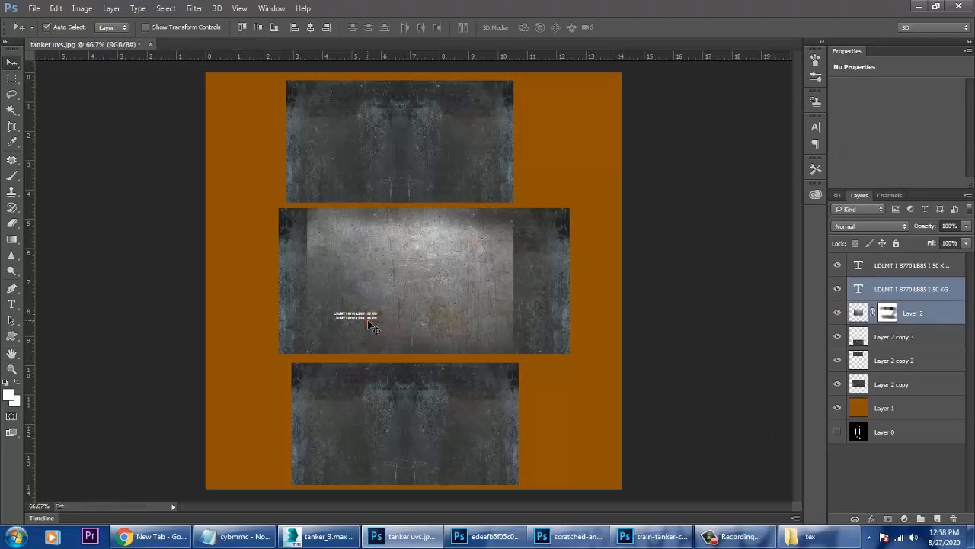
pyautogui.click(926, 265)
pyautogui.keyDown('shift'); pyautogui.click(929, 290); pyautogui.keyUp('shift')
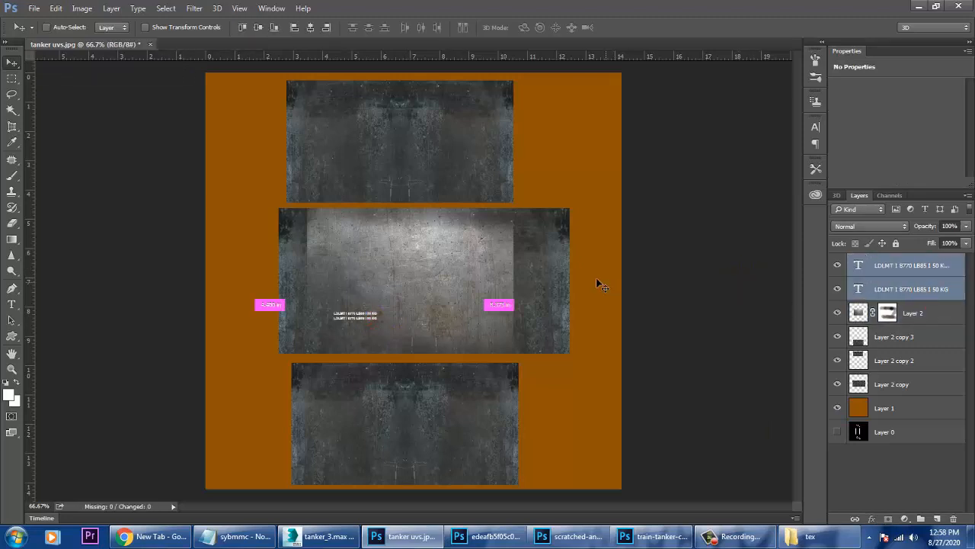
pyautogui.hotkey('ctrl', 't')
pyautogui.click(385, 326)
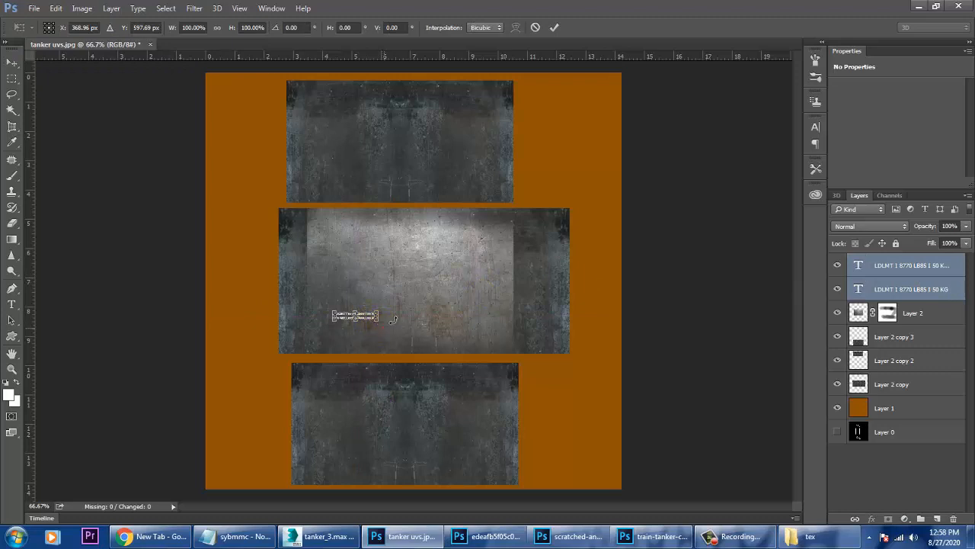
pyautogui.moveTo(393, 319); pyautogui.dragTo(376, 282)
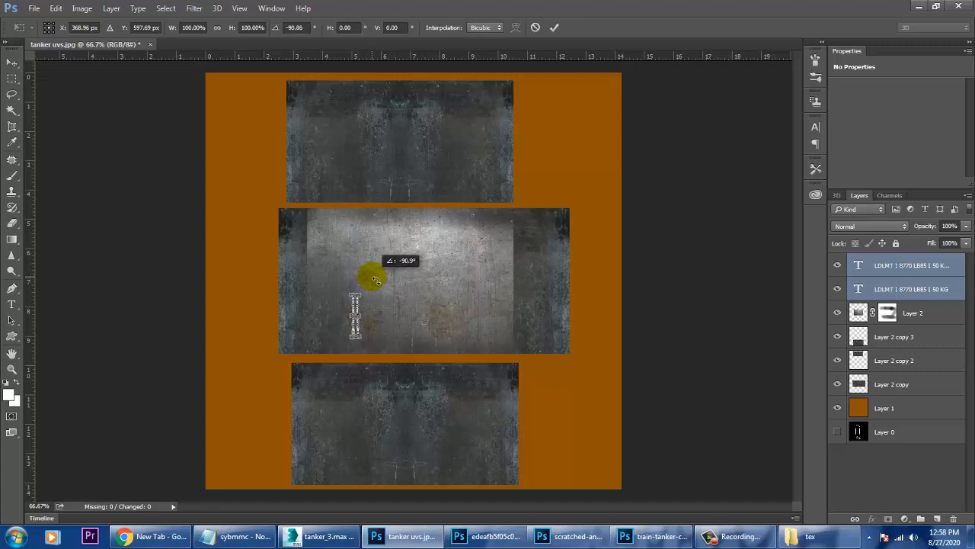
pyautogui.moveTo(375, 280); pyautogui.dragTo(378, 278)
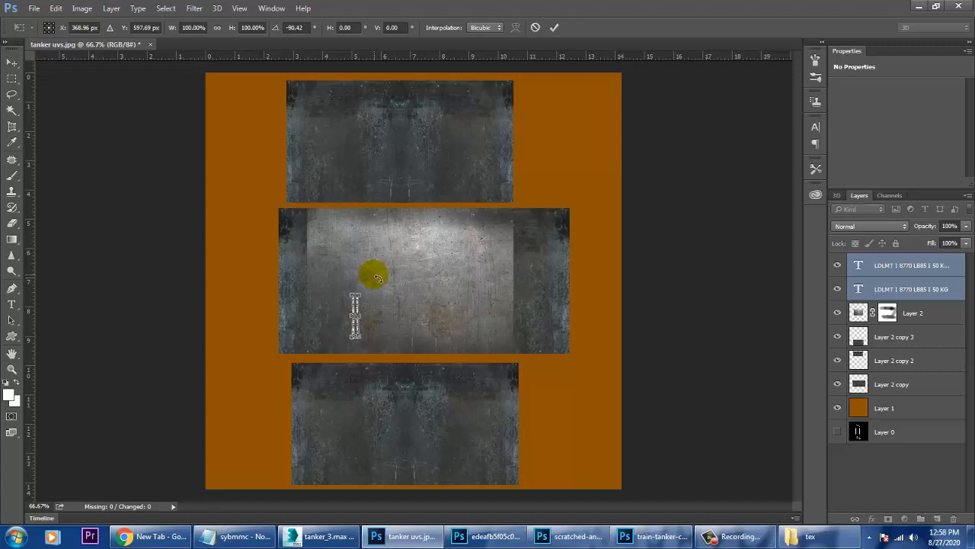
pyautogui.click(303, 536)
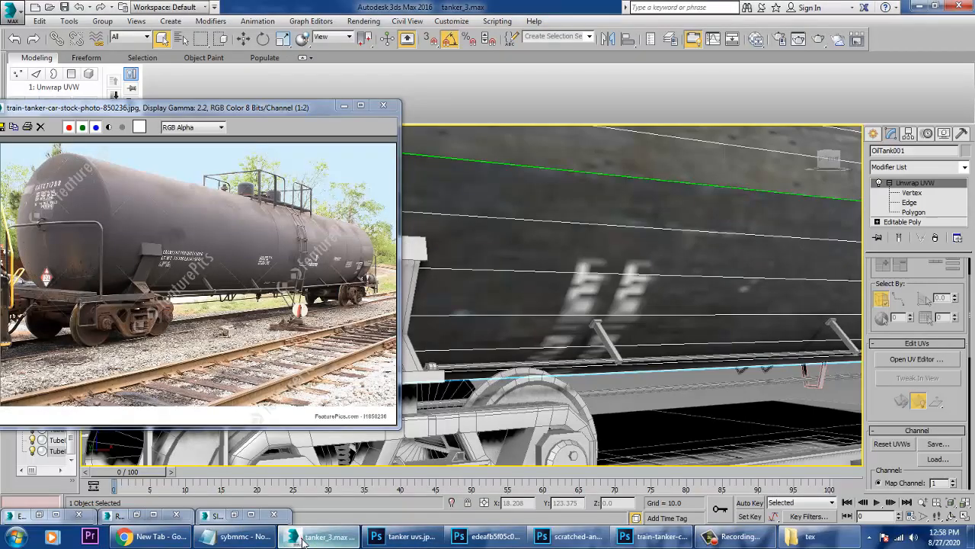
pyautogui.click(303, 536)
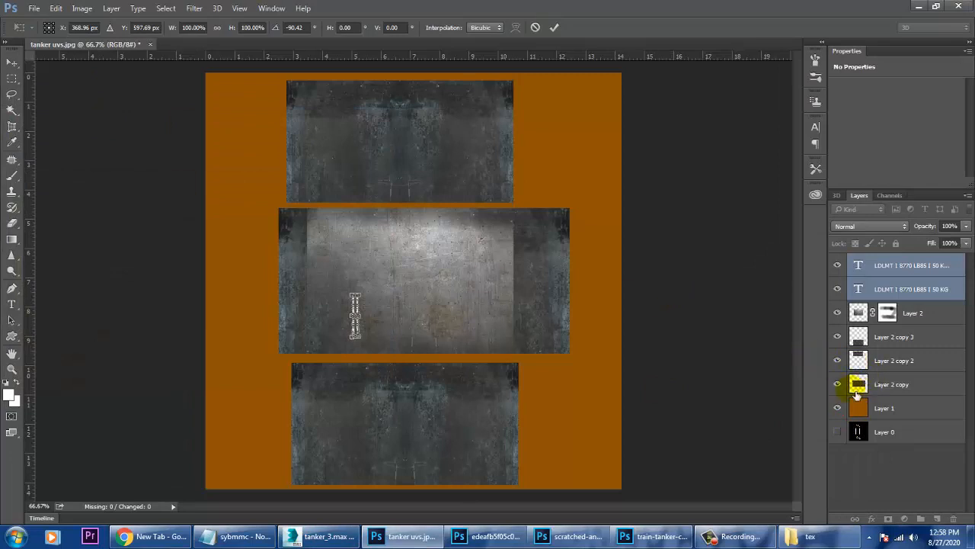
pyautogui.press('Return')
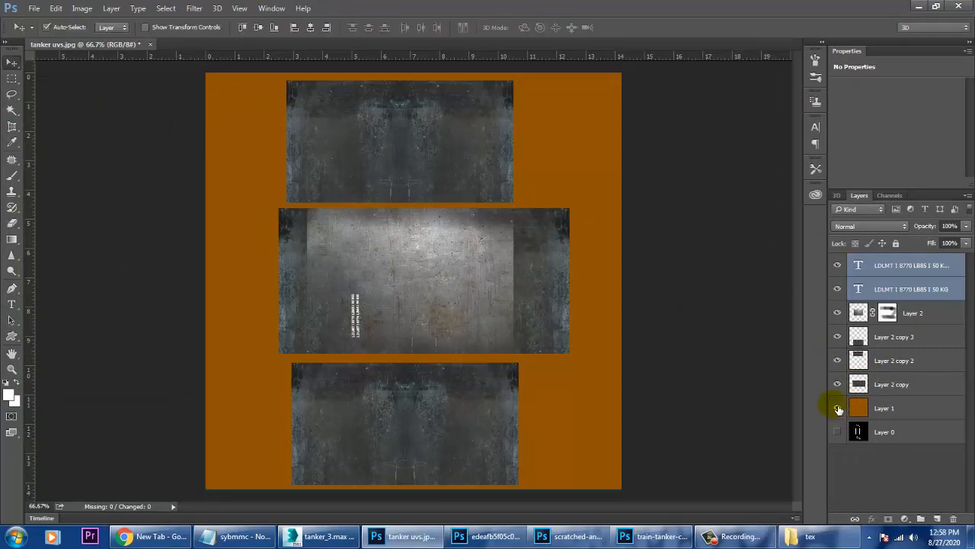
# Hide Layer 1, overwrite the tanker tex JPEG in the tex folder at quality 12, and return to 3ds Max
pyautogui.click(838, 410)
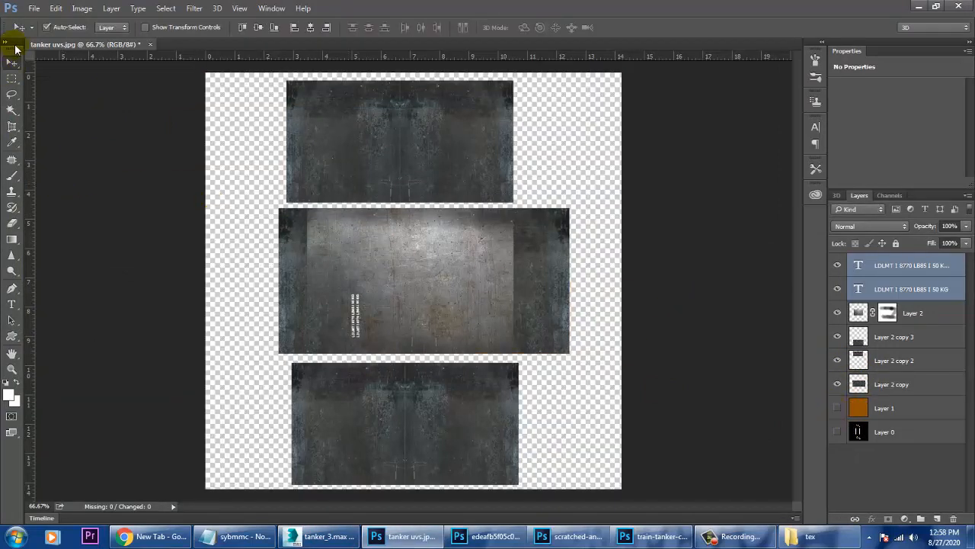
pyautogui.click(34, 9)
pyautogui.click(74, 143)
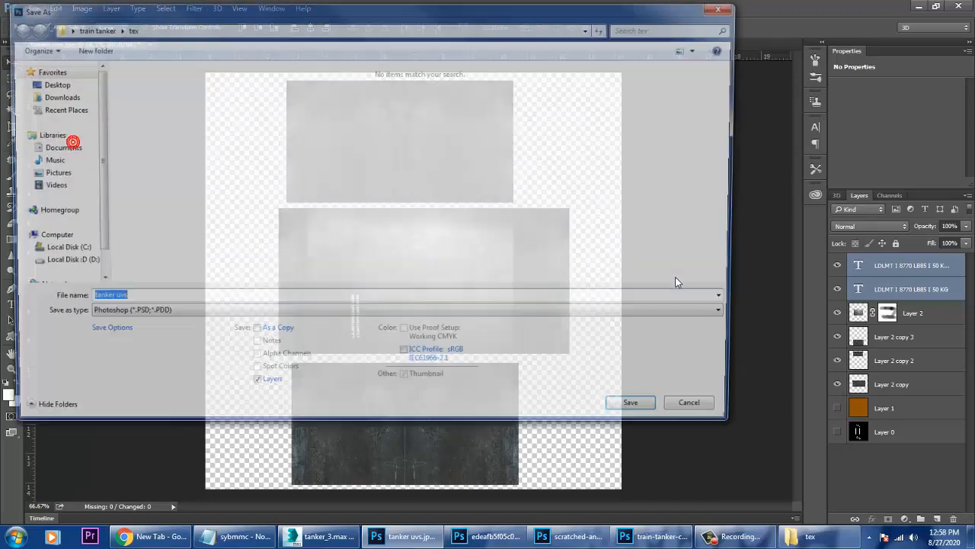
pyautogui.click(123, 314)
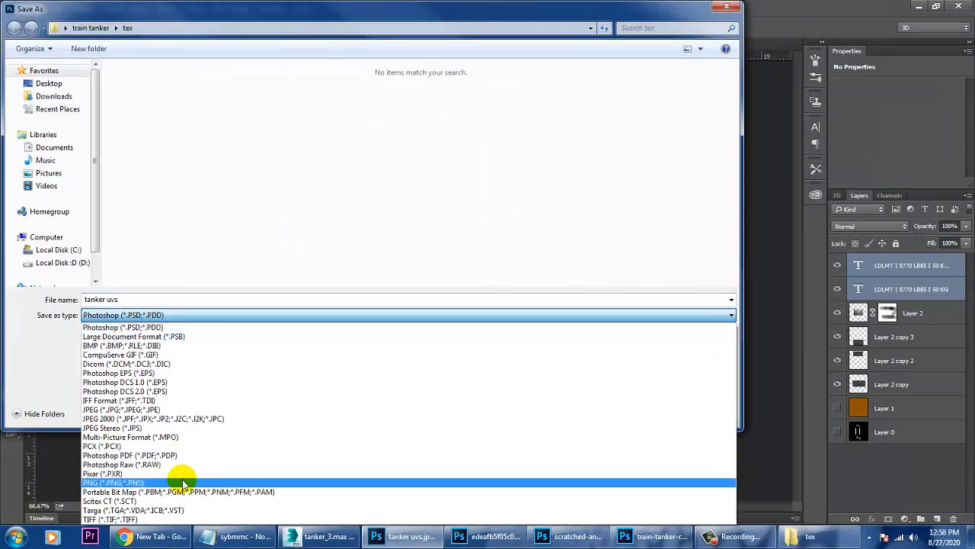
pyautogui.click(134, 412)
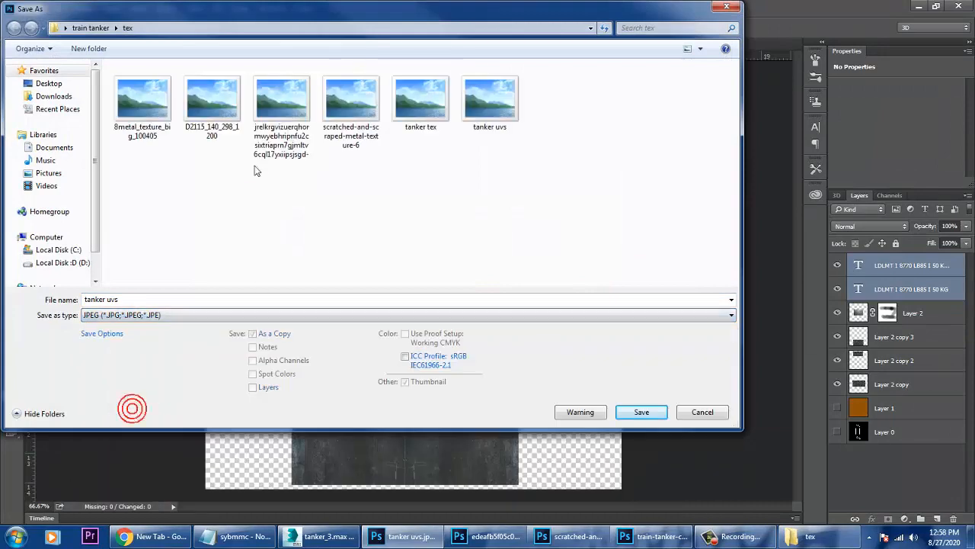
pyautogui.click(439, 114)
pyautogui.click(642, 413)
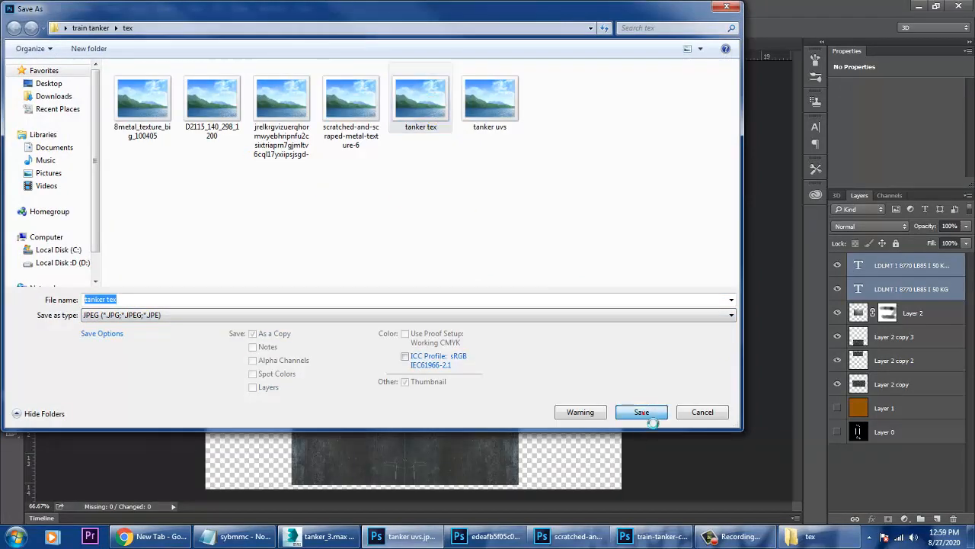
pyautogui.click(517, 268)
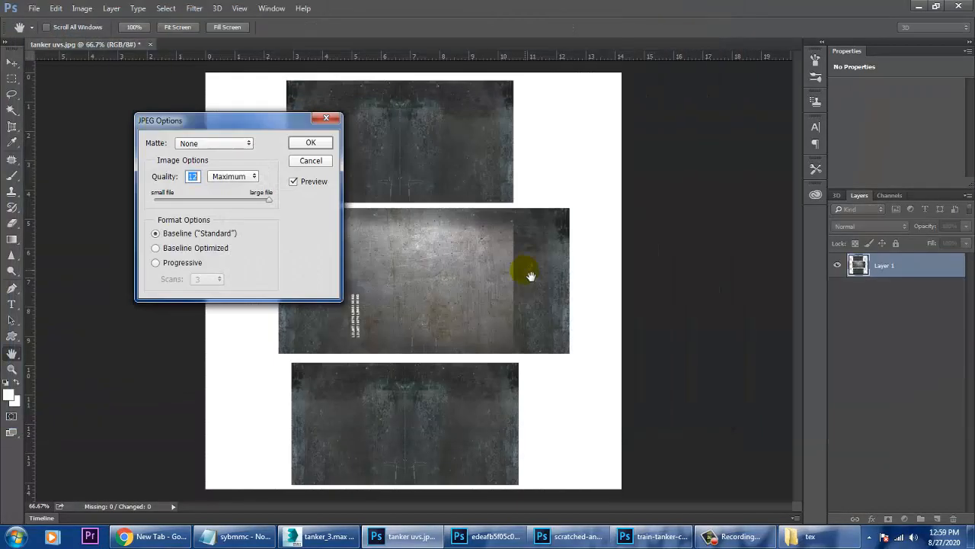
pyautogui.click(311, 144)
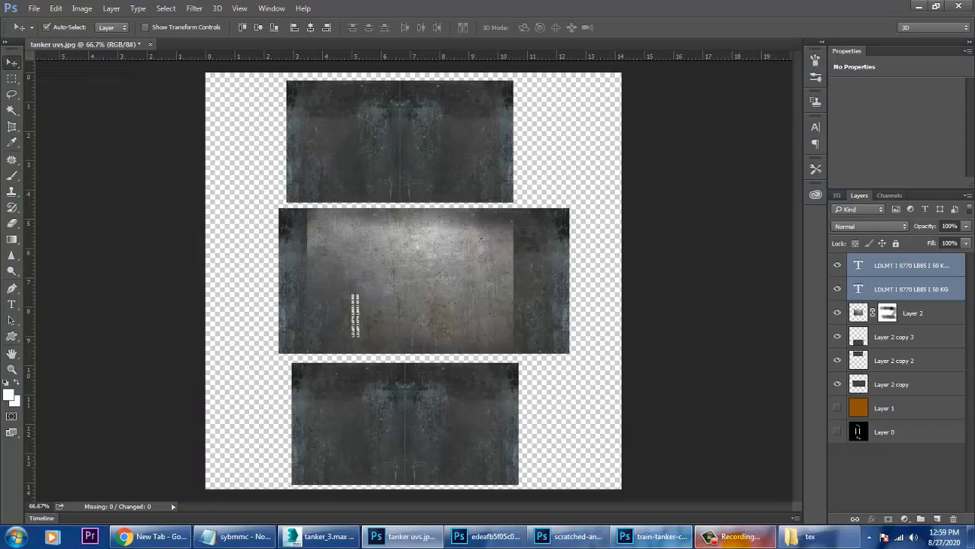
pyautogui.click(315, 535)
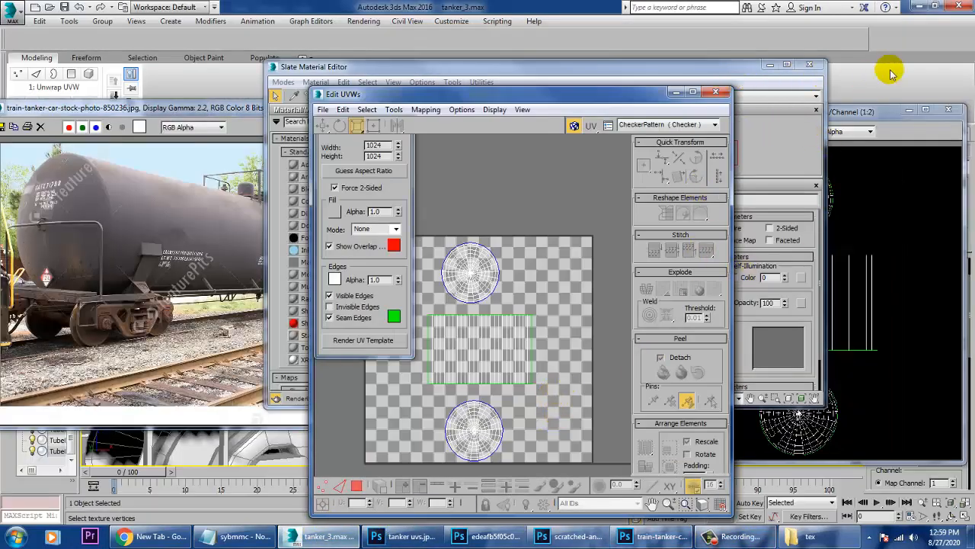
# Minimize the rendered UV template, Slate Material Editor and Edit UVWs windows to clear the viewport
pyautogui.click(909, 110)
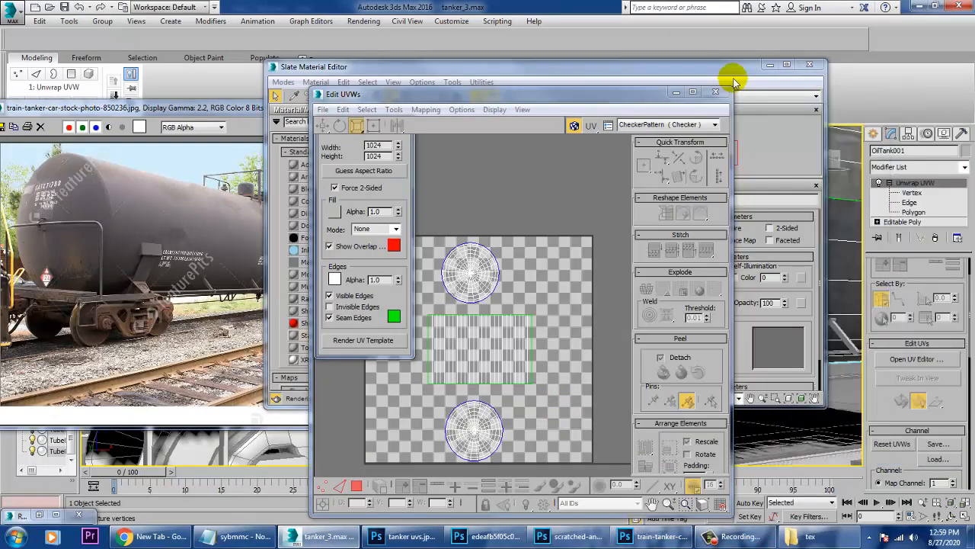
pyautogui.click(769, 64)
pyautogui.click(676, 91)
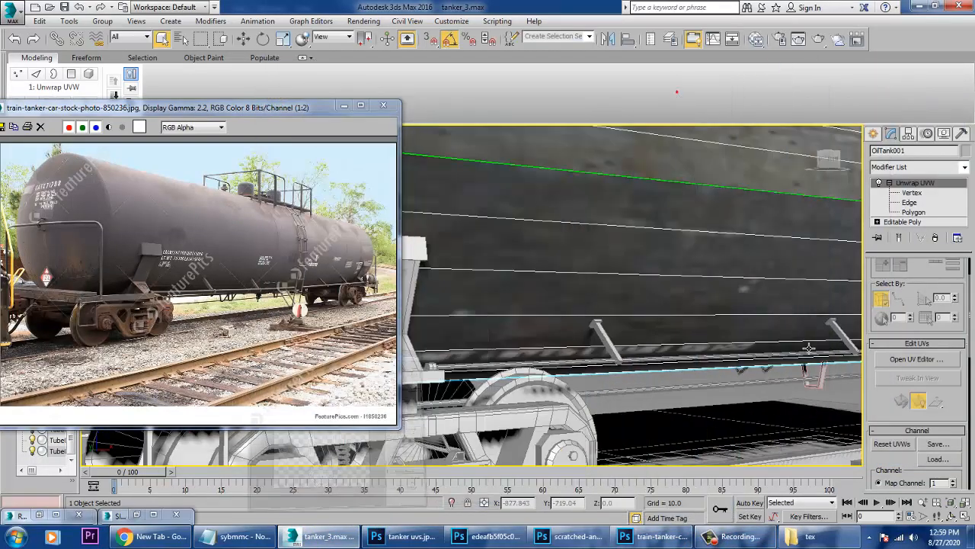
# Isolate the tank, examine the lettering on its side from several angles, and switch to Photoshop
pyautogui.scroll(4, 692, 312)
pyautogui.scroll(-5, 663, 332)
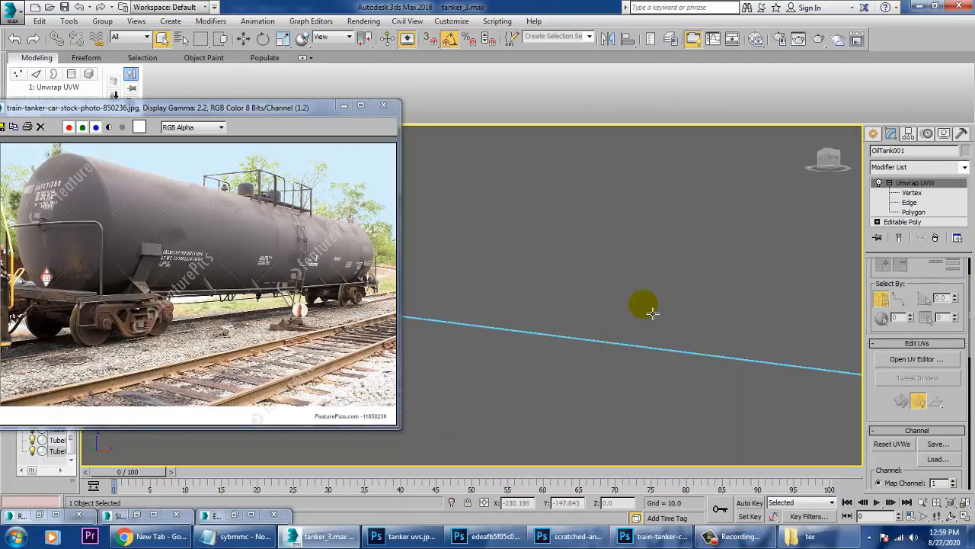
pyautogui.keyDown('alt'); pyautogui.moveTo(634, 314); pyautogui.dragTo(695, 308, button='middle'); pyautogui.keyUp('alt')
pyautogui.scroll(-8, 652, 298)
pyautogui.scroll(10, 671, 308)
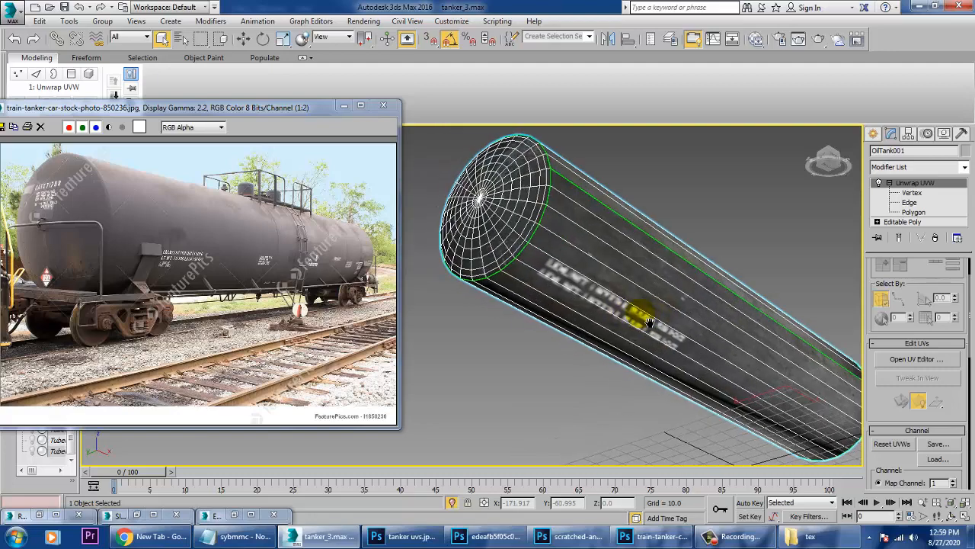
pyautogui.keyDown('alt'); pyautogui.moveTo(631, 312); pyautogui.dragTo(649, 376, button='middle'); pyautogui.keyUp('alt')
pyautogui.scroll(-4, 625, 335)
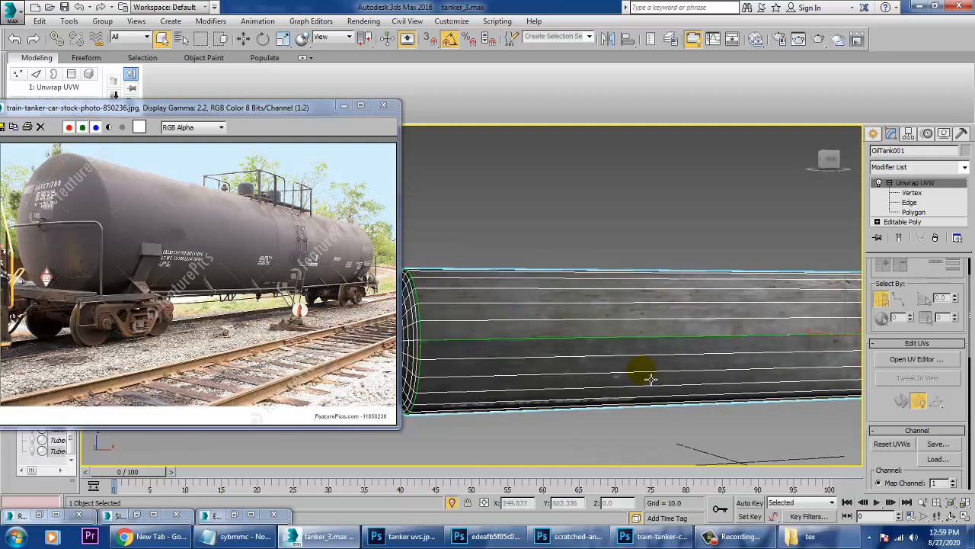
pyautogui.click(577, 536)
pyautogui.click(514, 225)
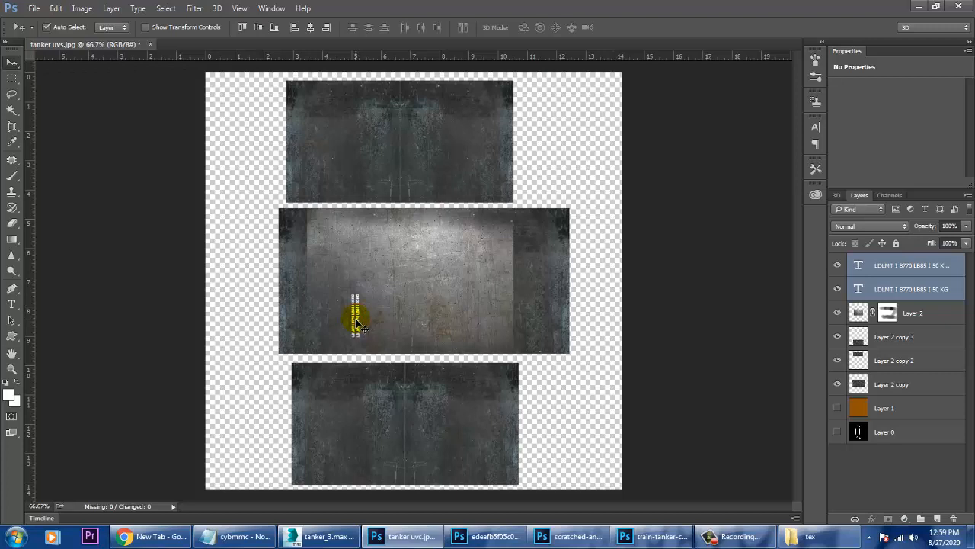
pyautogui.keyDown('shift'); pyautogui.click(356, 321); pyautogui.keyUp('shift')
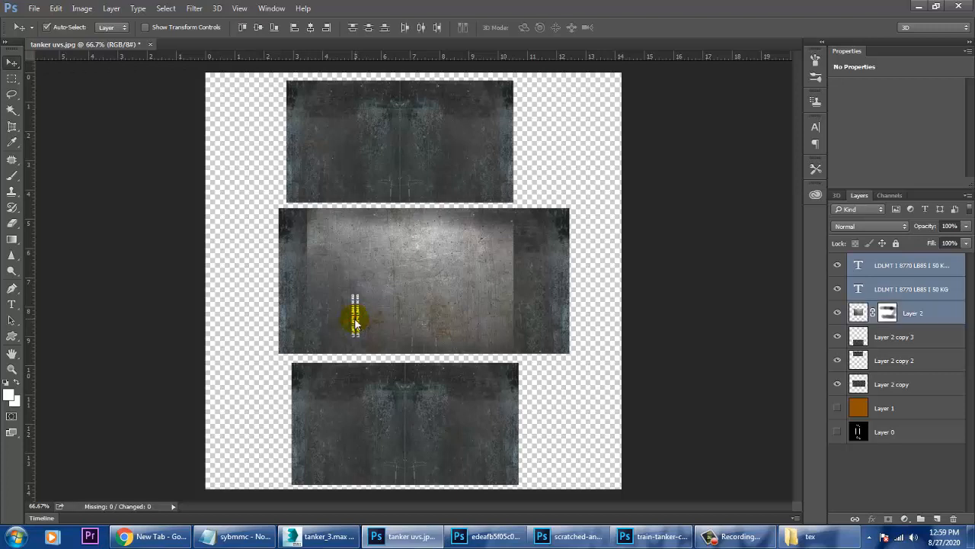
pyautogui.hotkey('shift', 'Up')
pyautogui.hotkey('shift', 'Up')
pyautogui.hotkey('ctrl', 'z')
pyautogui.hotkey('ctrl', 'z')
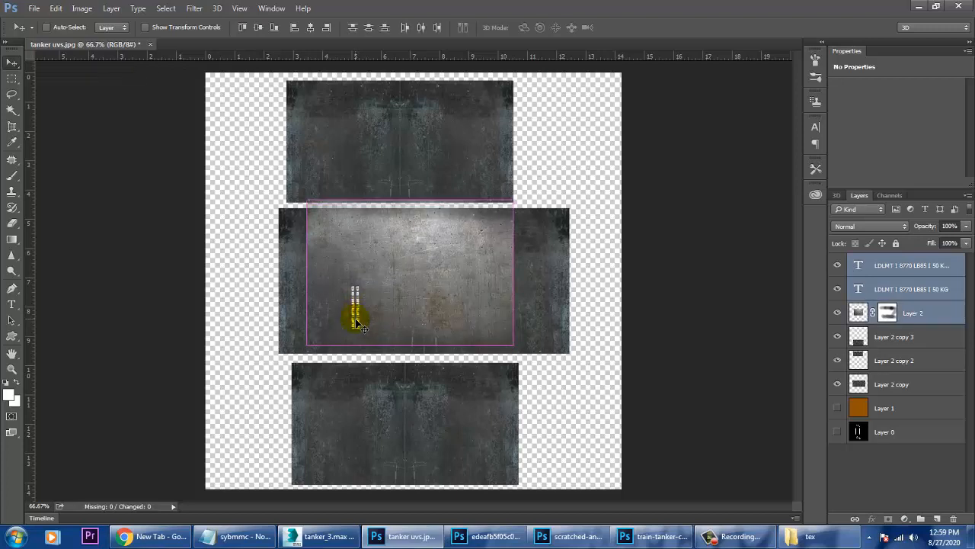
pyautogui.hotkey('ctrl', 'z')
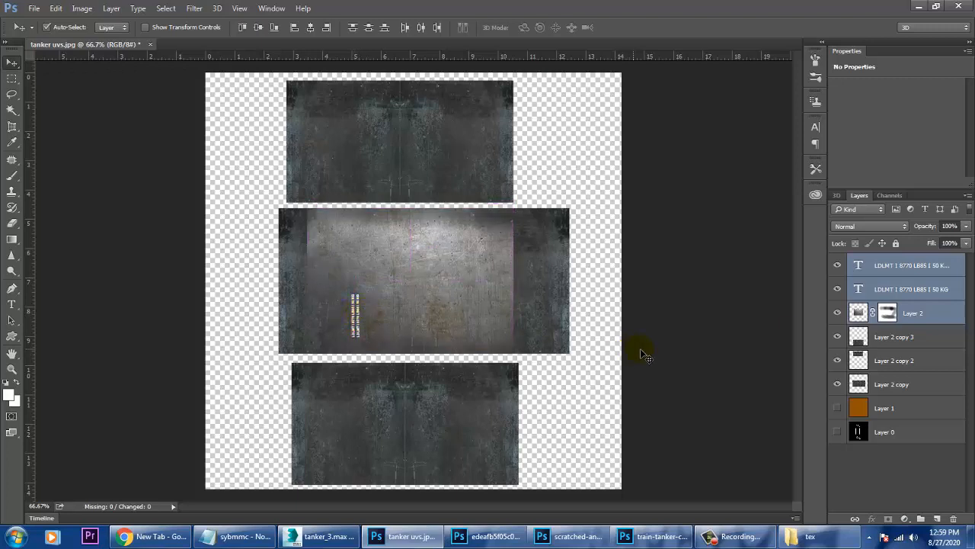
# Select only the two LDLMT text layers and move them straight up into the upper part of the middle metal panel
pyautogui.click(913, 266)
pyautogui.keyDown('shift'); pyautogui.click(924, 291); pyautogui.keyUp('shift')
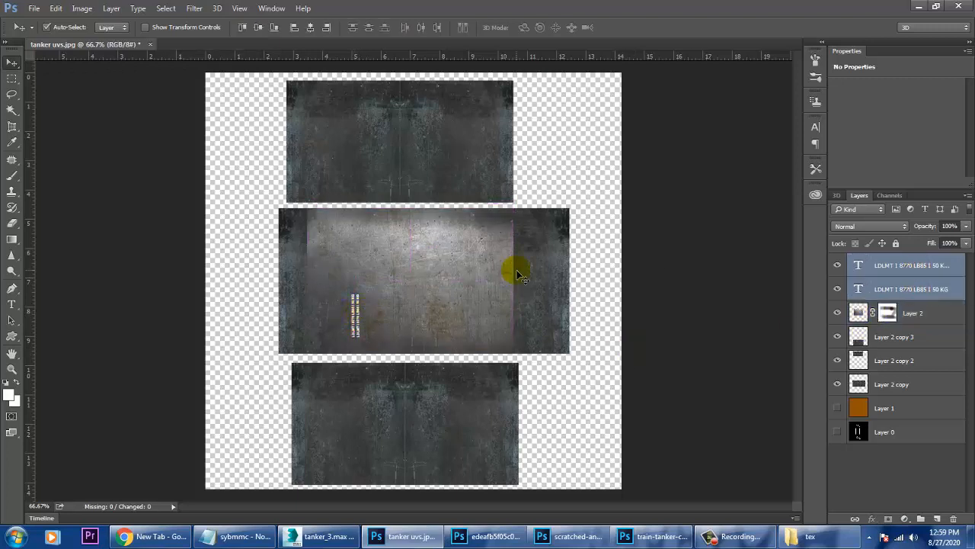
pyautogui.hotkey('shift', 'Up')
pyautogui.hotkey('shift', 'Up')
pyautogui.hotkey('shift', 'Up')
pyautogui.hotkey('shift', 'Up')
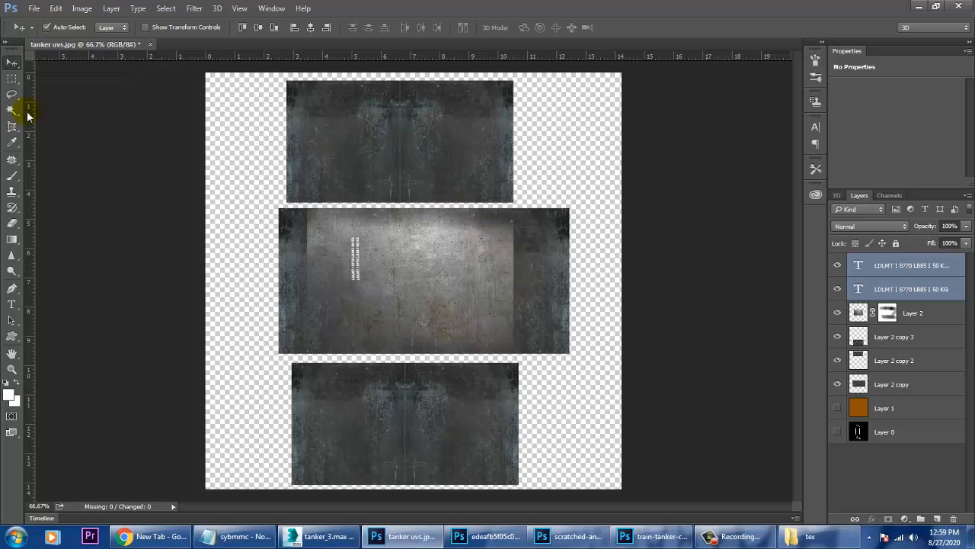
# Save the texture as a JPEG over tanker tex in the tex folder and return to 3ds Max
pyautogui.click(34, 9)
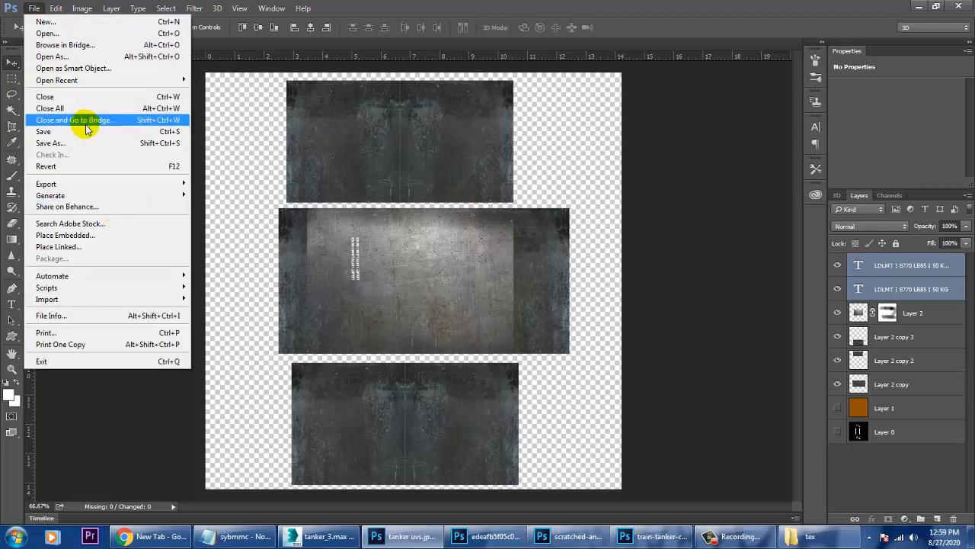
pyautogui.click(94, 144)
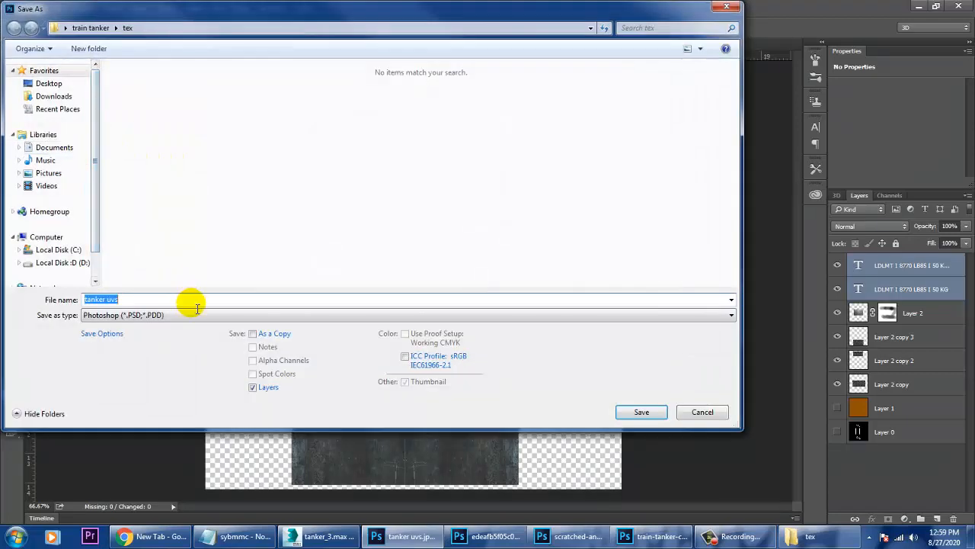
pyautogui.click(185, 316)
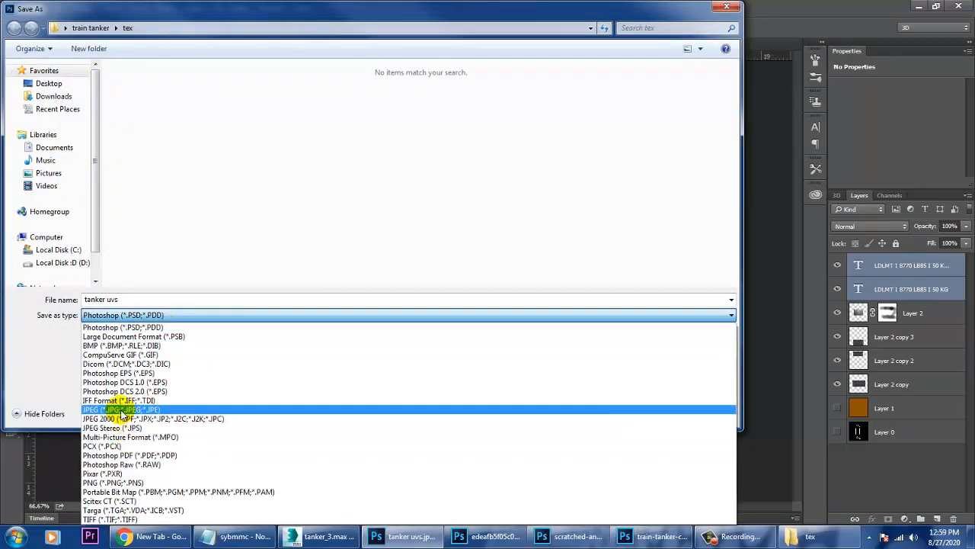
pyautogui.click(122, 412)
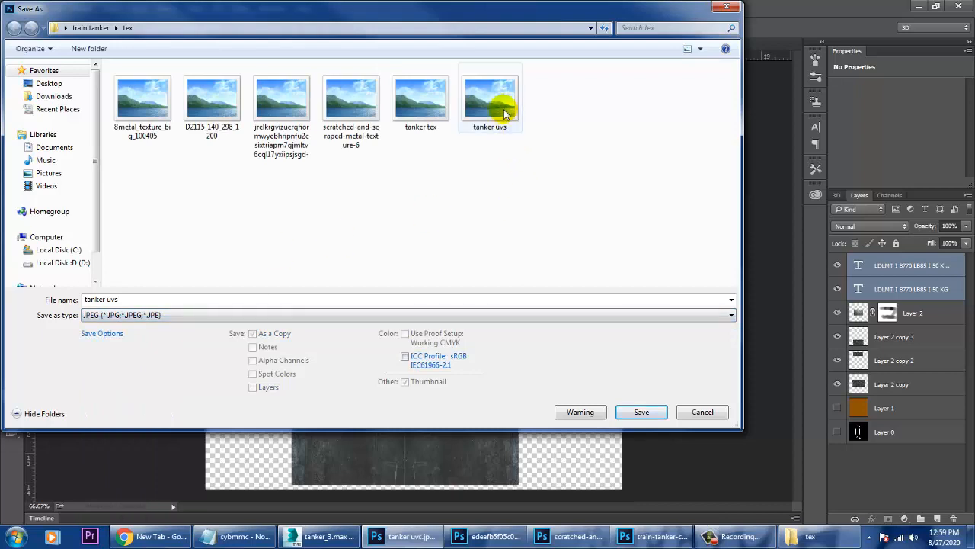
pyautogui.doubleClick(440, 116)
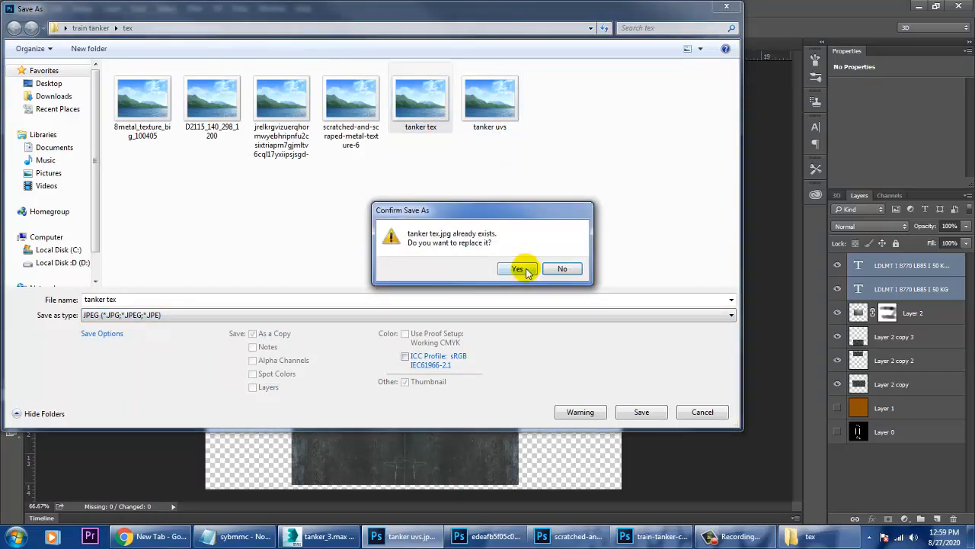
pyautogui.click(518, 267)
pyautogui.click(309, 143)
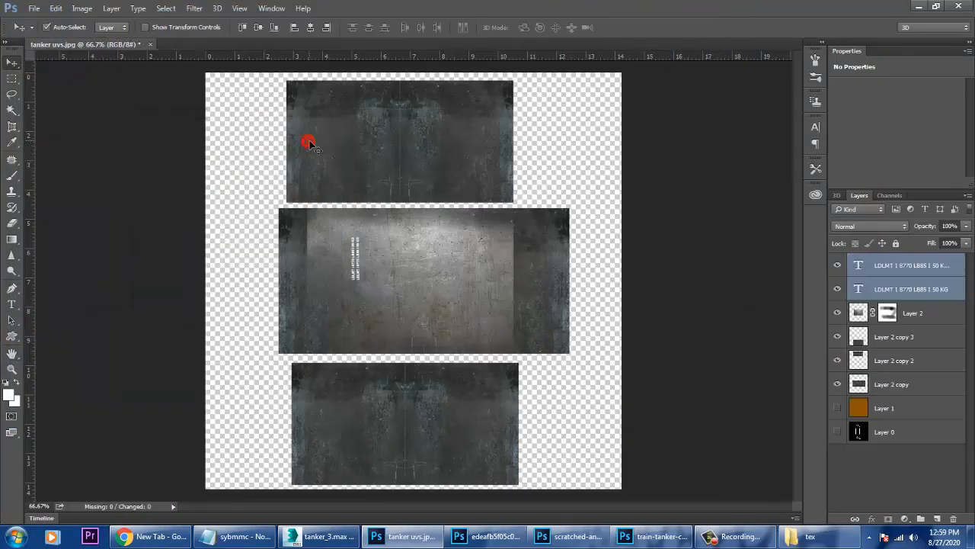
pyautogui.click(320, 537)
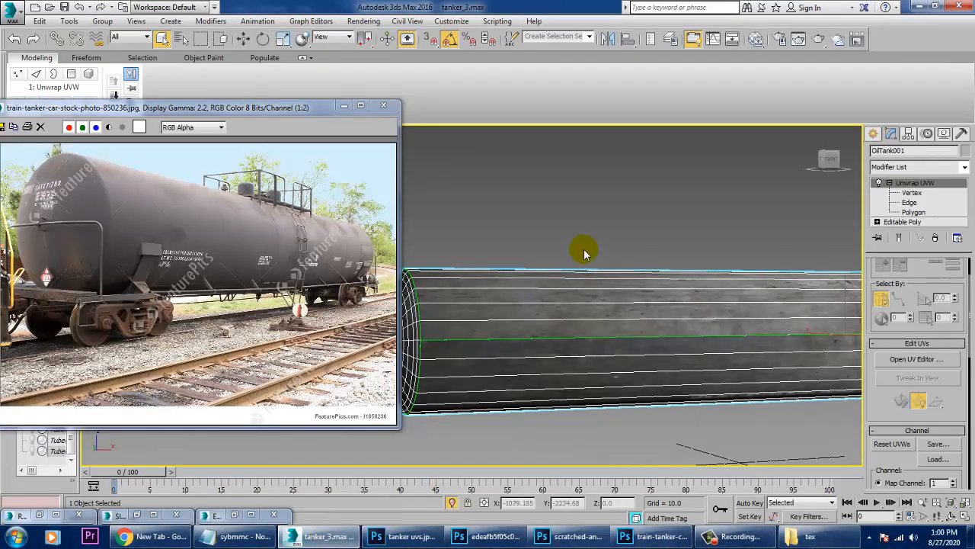
# End the tank's isolation to show the whole train car, and select the tank and frame it in the viewport
pyautogui.click(584, 250)
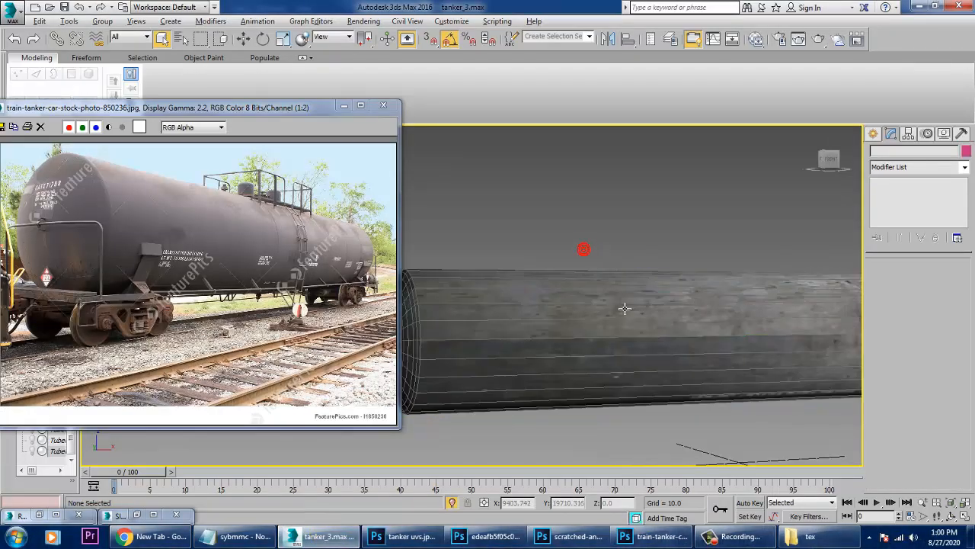
pyautogui.keyDown('alt'); pyautogui.moveTo(625, 308); pyautogui.dragTo(649, 312, button='middle'); pyautogui.keyUp('alt')
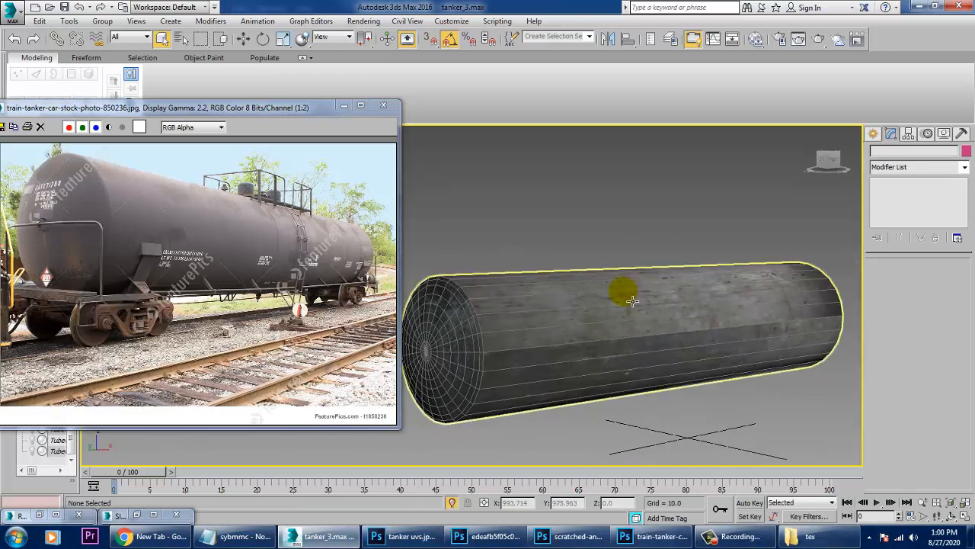
pyautogui.rightClick(594, 195)
pyautogui.click(636, 101)
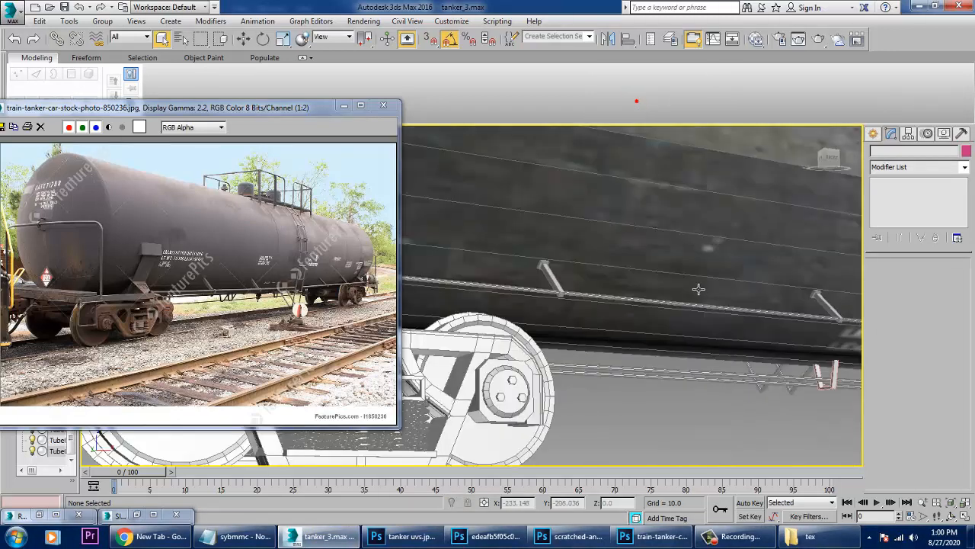
pyautogui.keyDown('alt'); pyautogui.moveTo(699, 288); pyautogui.dragTo(696, 309, button='middle'); pyautogui.keyUp('alt')
pyautogui.scroll(-5, 696, 309)
pyautogui.moveTo(747, 329); pyautogui.dragTo(653, 303, button='middle')
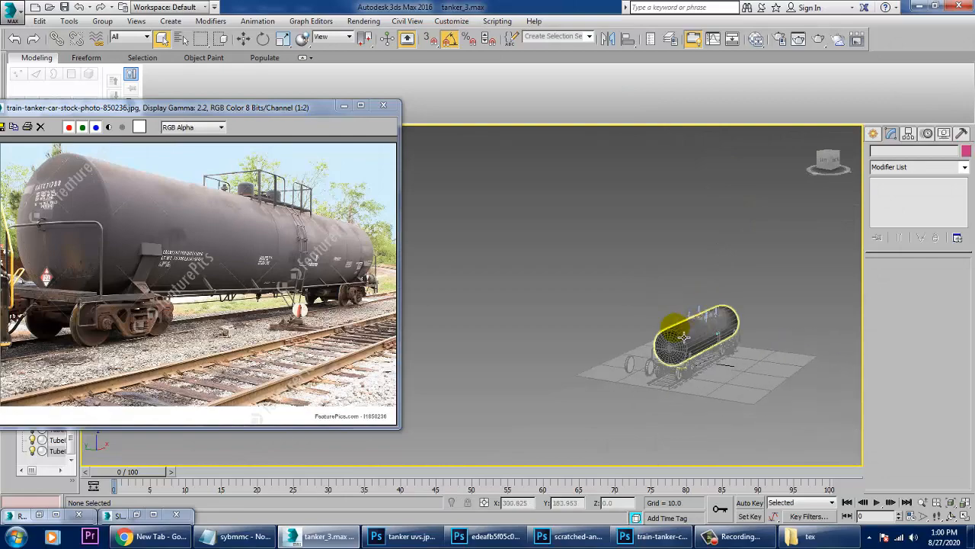
pyautogui.click(684, 336)
pyautogui.press('z')
pyautogui.keyDown('alt'); pyautogui.moveTo(678, 318); pyautogui.dragTo(648, 303, button='middle'); pyautogui.keyUp('alt')
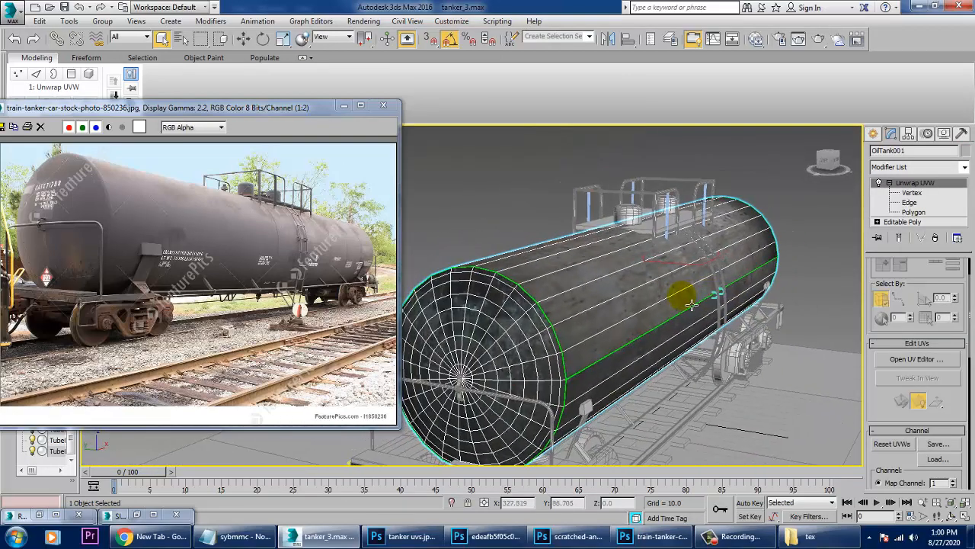
# Open the tank's UV editor, compare the UV layout with the tank's side and end cap, and minimize the editor
pyautogui.click(906, 362)
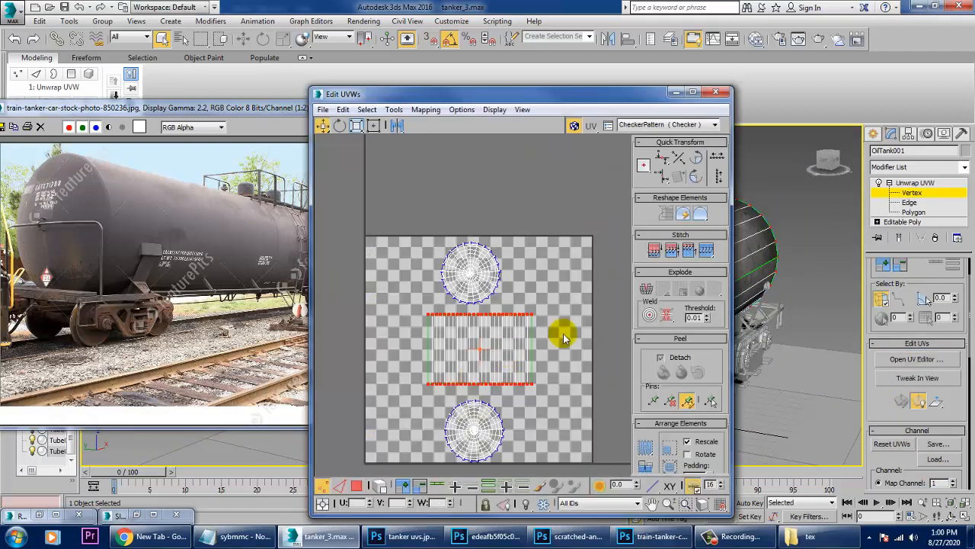
pyautogui.moveTo(561, 333); pyautogui.dragTo(526, 319, button='middle')
pyautogui.moveTo(493, 95); pyautogui.dragTo(300, 80)
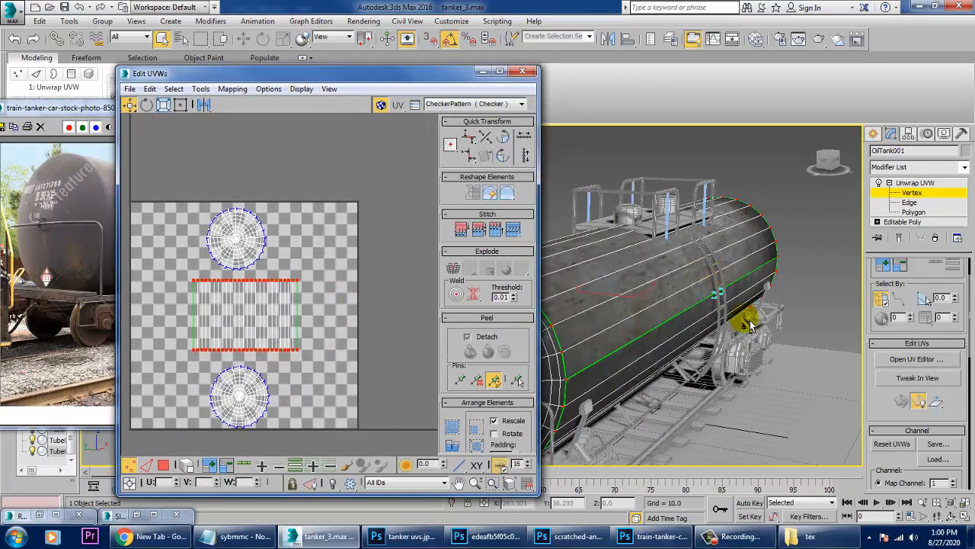
pyautogui.keyDown('alt'); pyautogui.moveTo(743, 319); pyautogui.dragTo(623, 299, button='middle'); pyautogui.keyUp('alt')
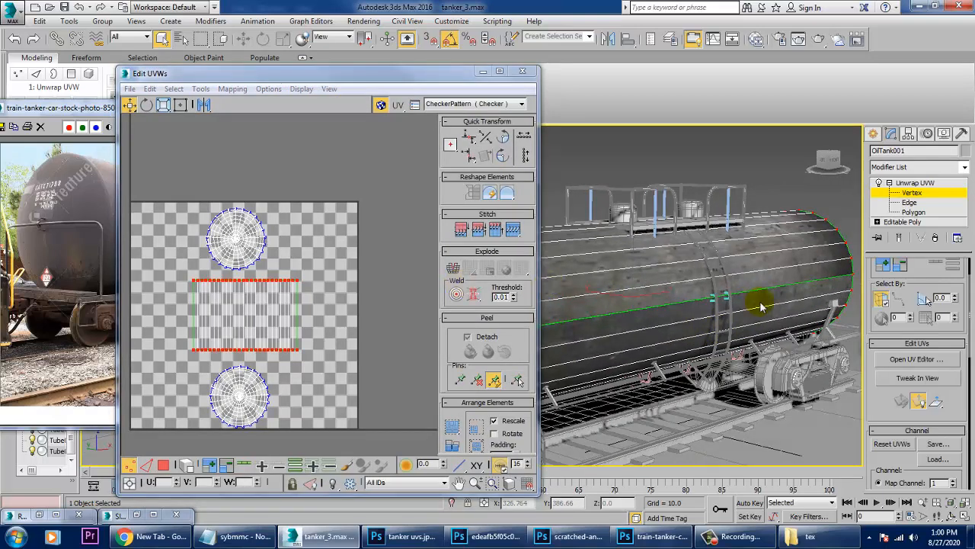
pyautogui.keyDown('alt'); pyautogui.moveTo(735, 297); pyautogui.dragTo(757, 303, button='middle'); pyautogui.keyUp('alt')
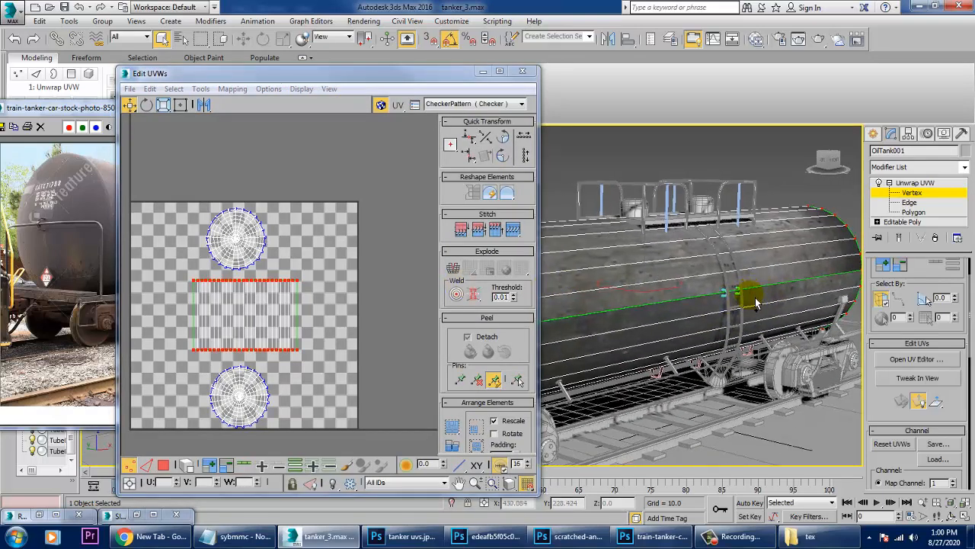
pyautogui.click(483, 72)
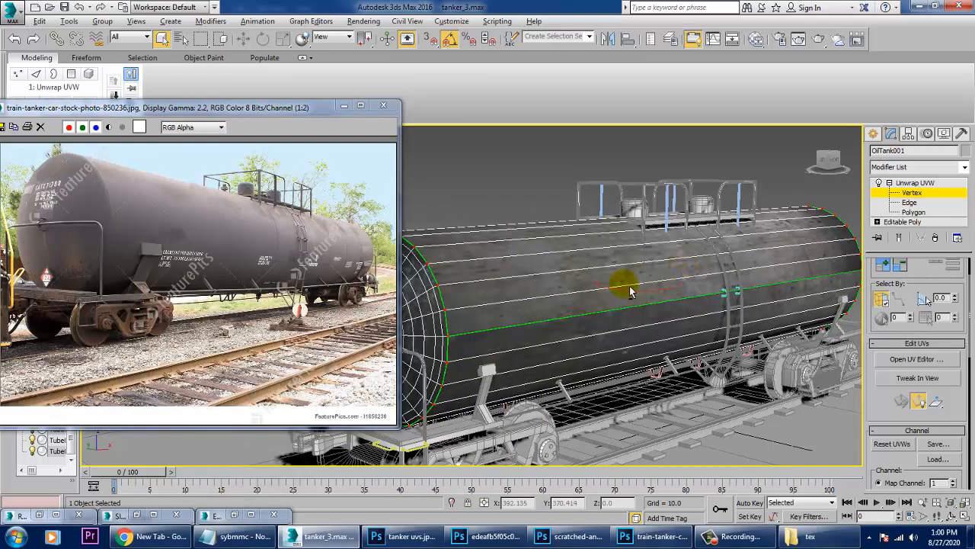
pyautogui.keyDown('alt'); pyautogui.moveTo(625, 285); pyautogui.dragTo(673, 288, button='middle'); pyautogui.keyUp('alt')
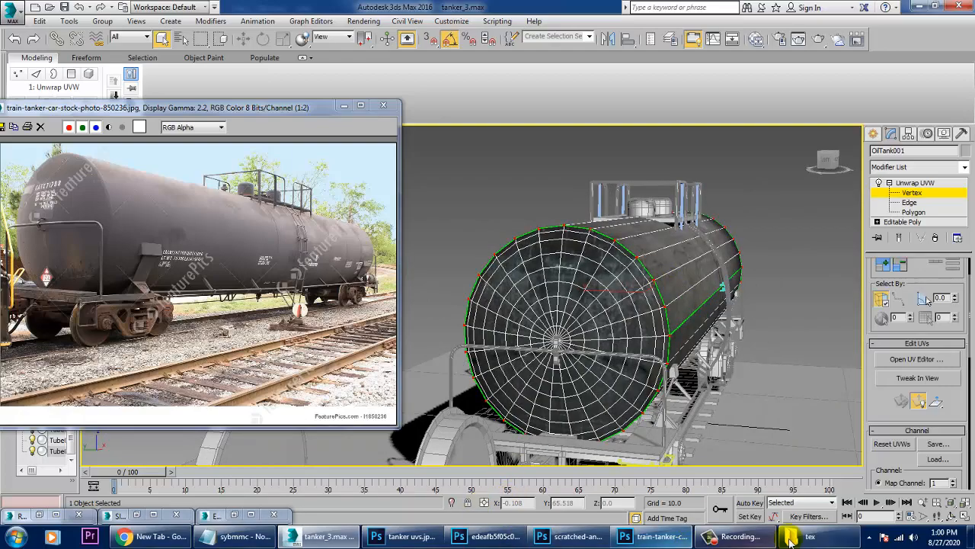
# Switch to Photoshop and duplicate the top LDLMT text layer onto the upper metal panel, just beside its centre seam
pyautogui.click(411, 536)
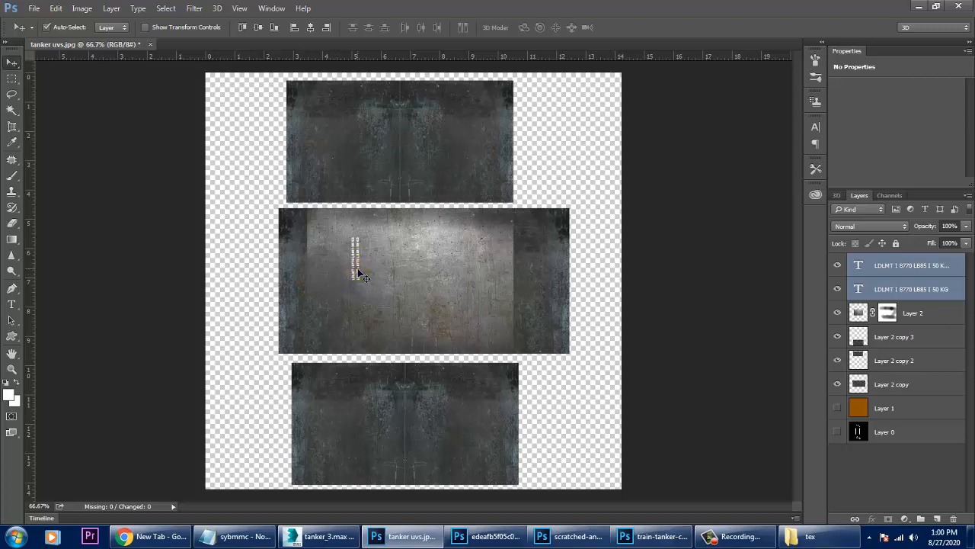
pyautogui.click(911, 264)
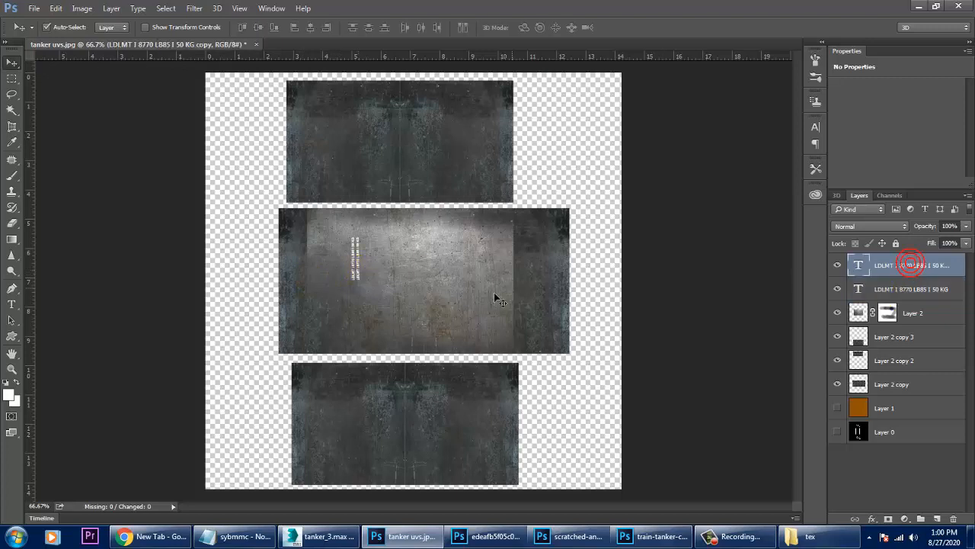
pyautogui.keyDown('alt'); pyautogui.moveTo(364, 280); pyautogui.dragTo(396, 158); pyautogui.keyUp('alt')
pyautogui.hotkey('ctrl', '+')
pyautogui.hotkey('ctrl', '+')
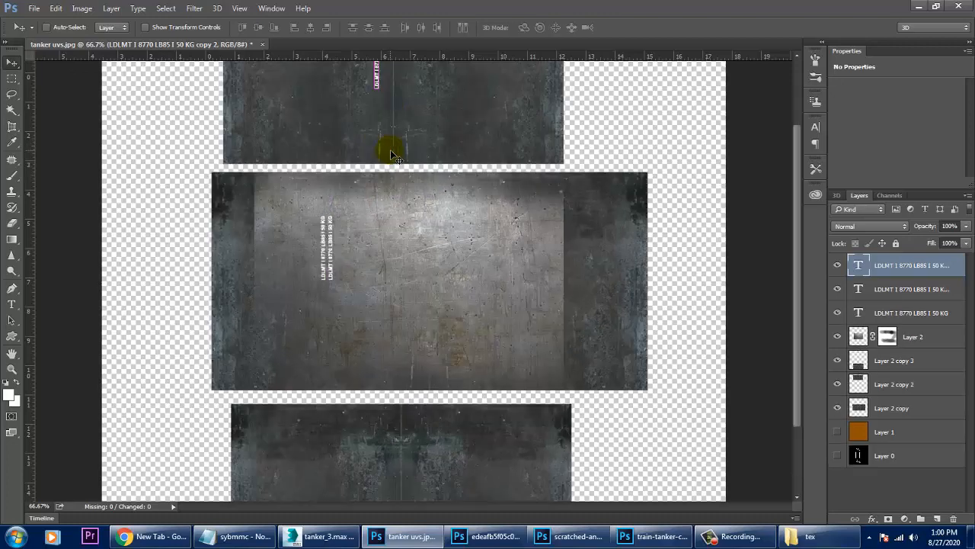
pyautogui.moveTo(491, 179); pyautogui.dragTo(559, 510)
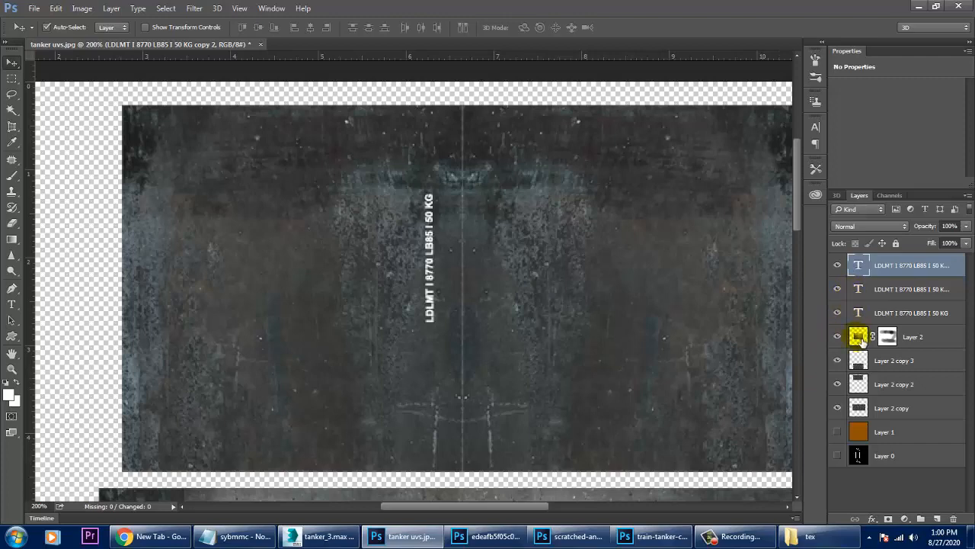
# Hide Layer 2 copy 2 and show Layer 0 and the orange Layer 1 to expose the end cap's UV wireframe
pyautogui.click(839, 338)
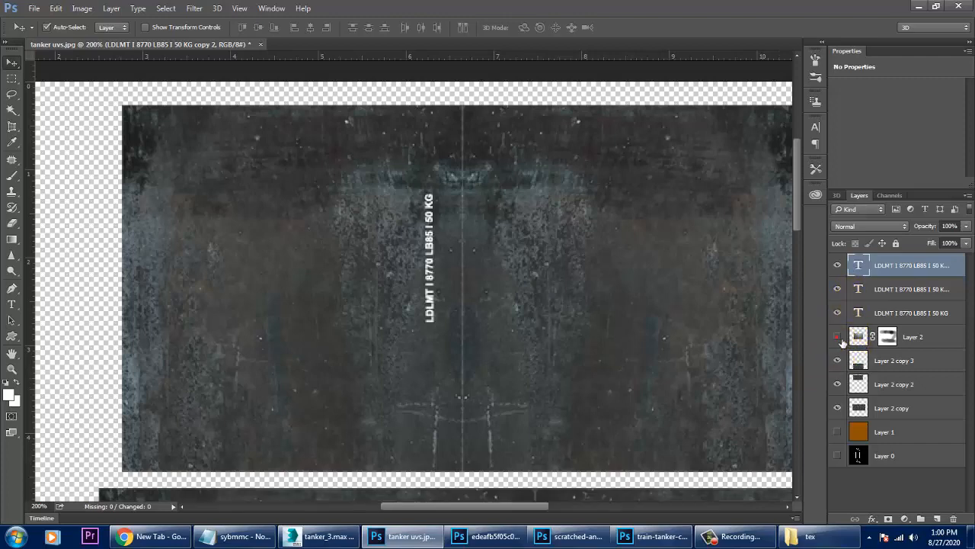
pyautogui.click(839, 337)
pyautogui.click(884, 384)
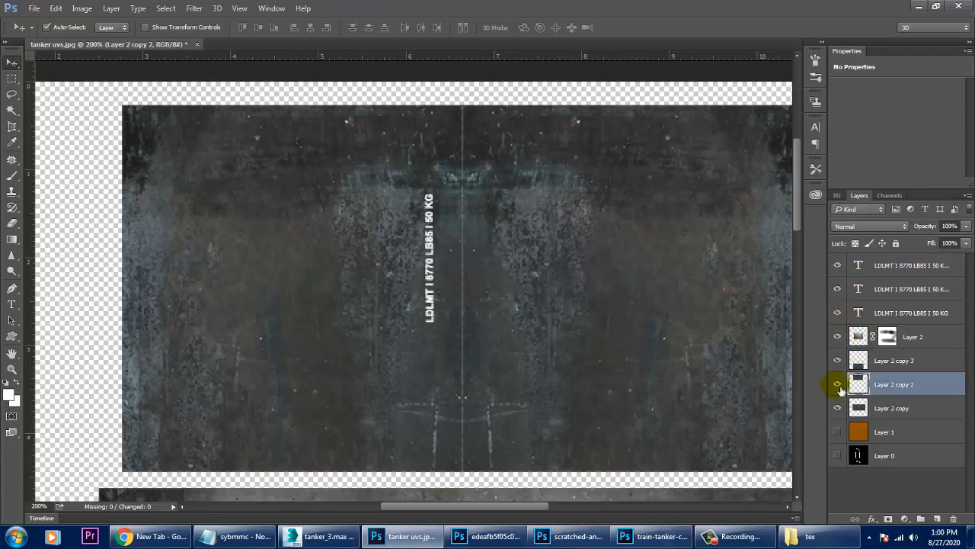
pyautogui.click(839, 385)
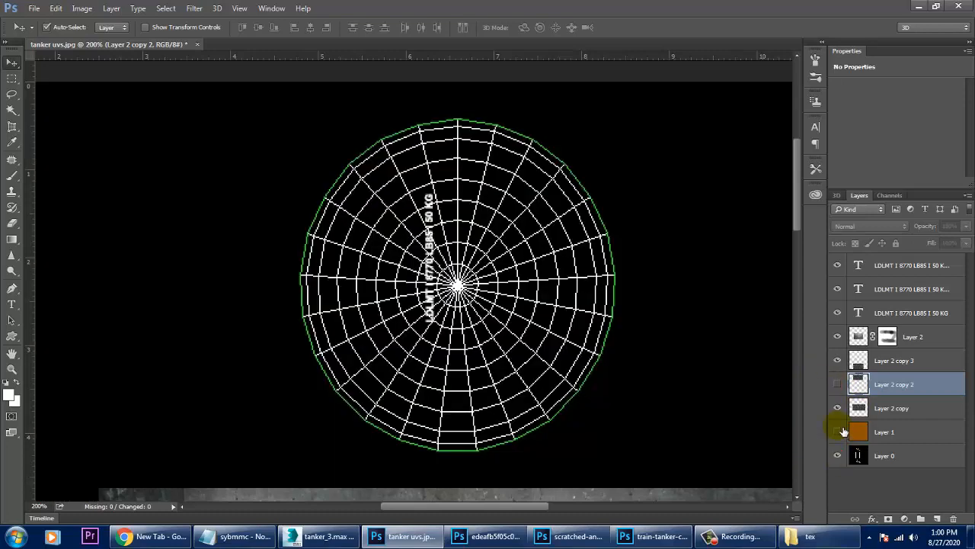
pyautogui.click(838, 431)
# Rotate the topmost LDLMT text copy to horizontal, shrink it, and centre it across the upper part of the end cap's UV circle
pyautogui.moveTo(448, 227); pyautogui.dragTo(487, 194)
pyautogui.hotkey('ctrl', 't')
pyautogui.press('Return')
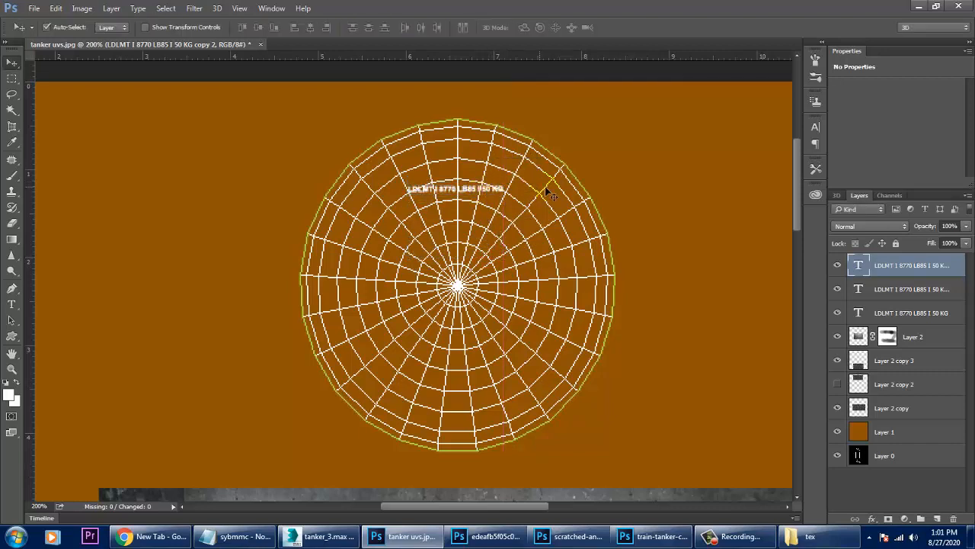
# Show Layer 2 copy 2 again and hide Layer 1 and Layer 0
pyautogui.click(837, 384)
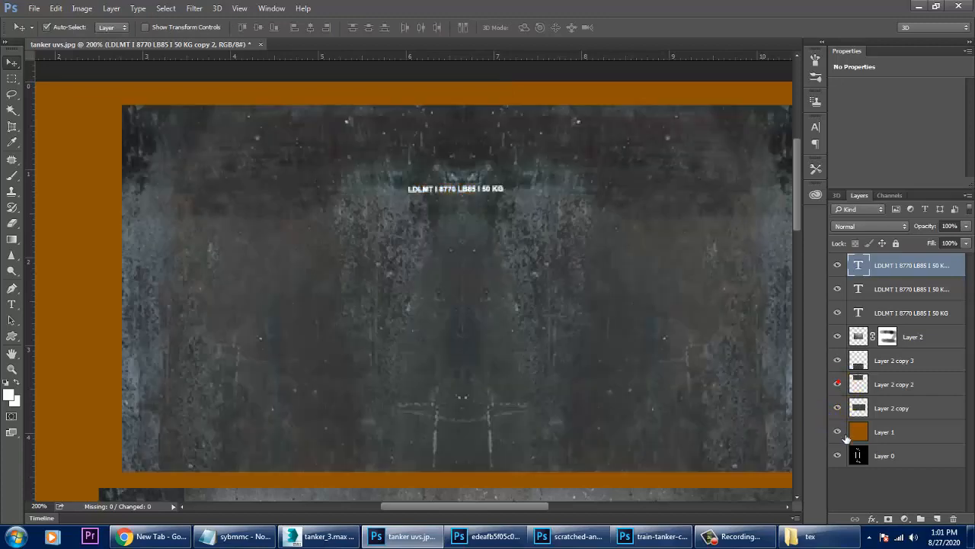
pyautogui.click(838, 432)
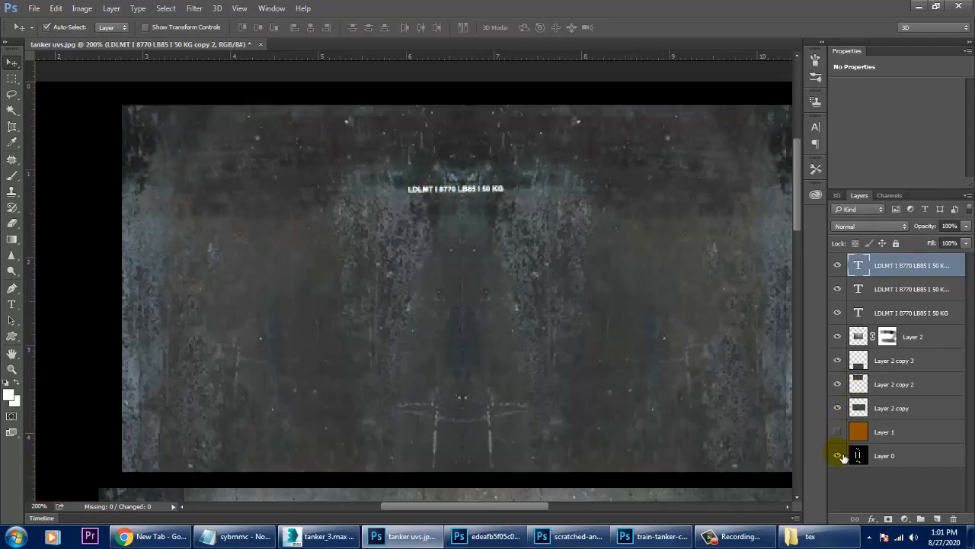
pyautogui.click(838, 456)
# Save the texture as a JPEG over tanker tex in the tex folder, accepting the current JPEG options
pyautogui.click(33, 9)
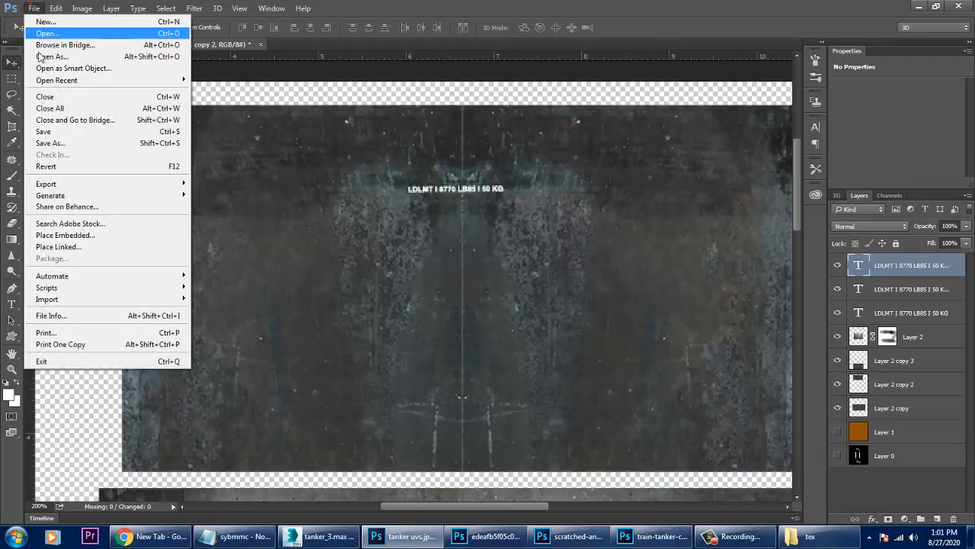
pyautogui.click(81, 144)
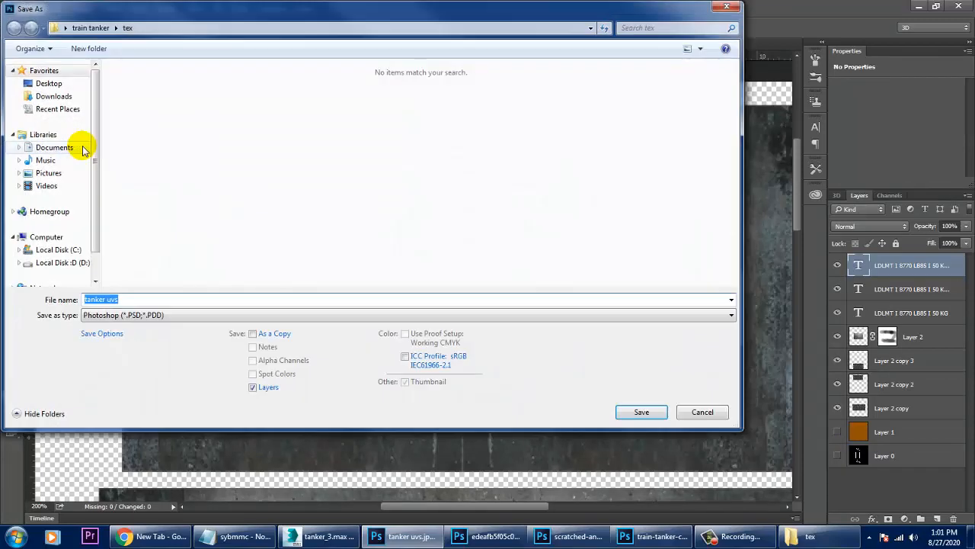
pyautogui.click(169, 315)
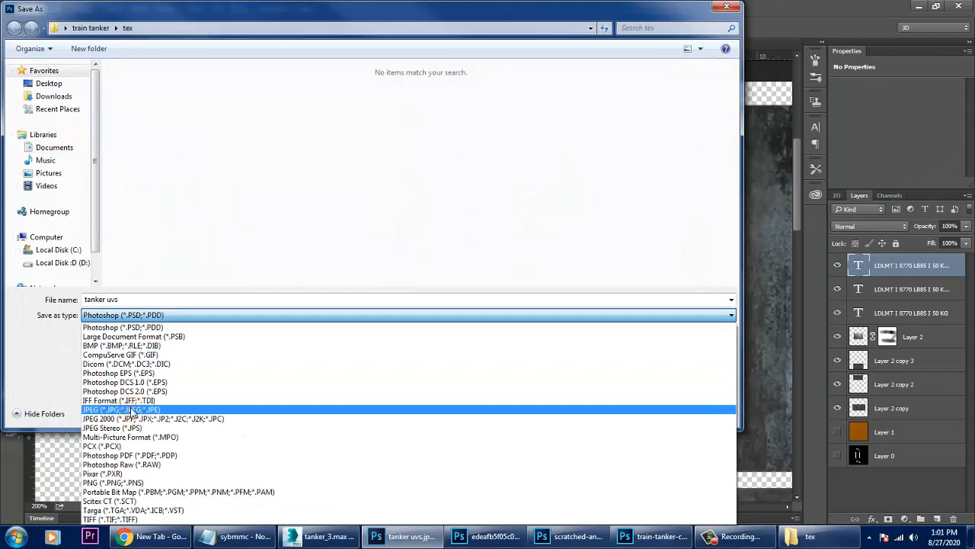
pyautogui.click(128, 409)
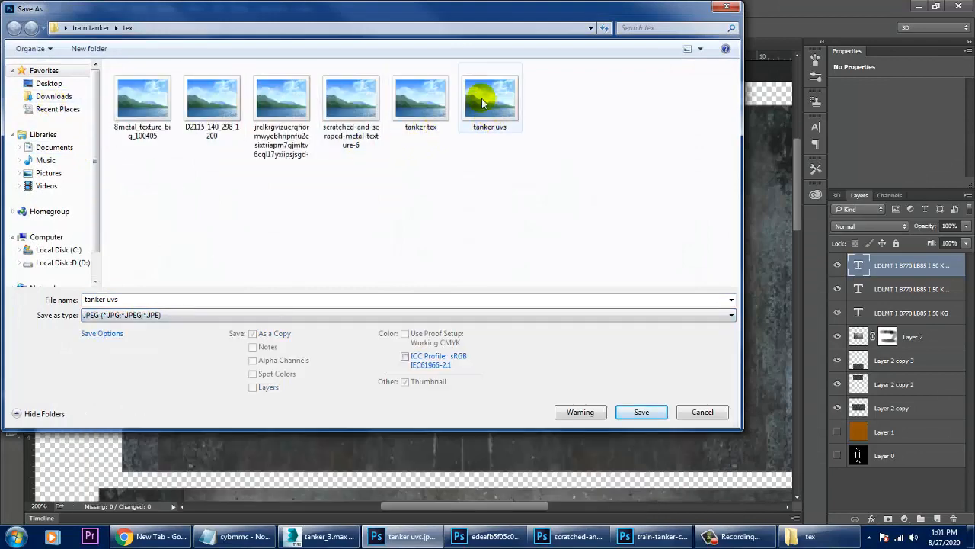
pyautogui.doubleClick(438, 100)
pyautogui.click(518, 270)
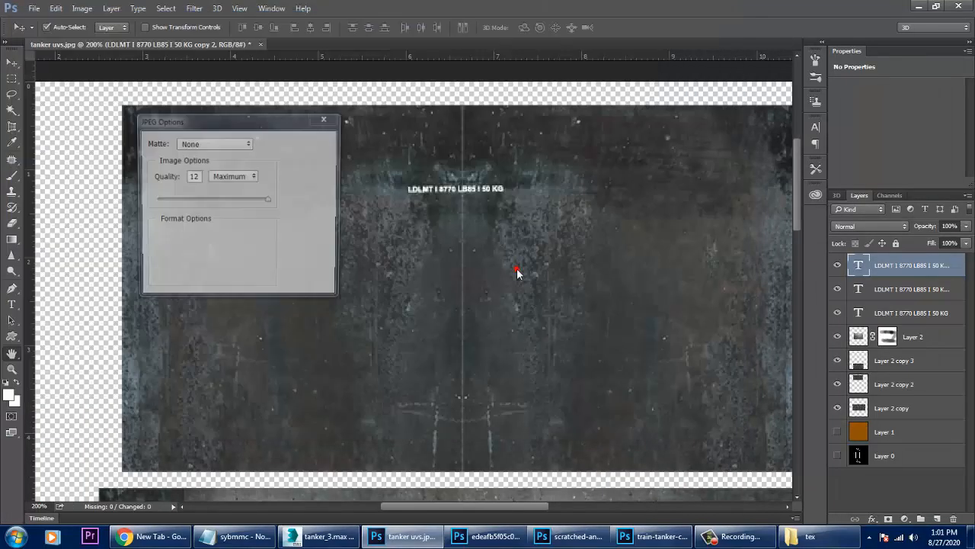
pyautogui.click(308, 144)
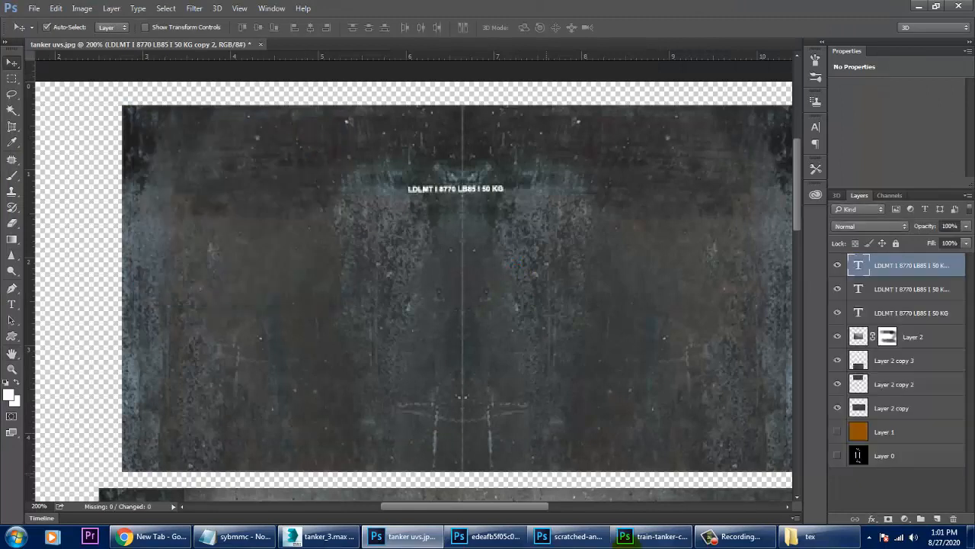
# Switch to 3ds Max, clear the floating windows covering the viewport, and inspect the lettering on the tank's end cap up close
pyautogui.click(330, 536)
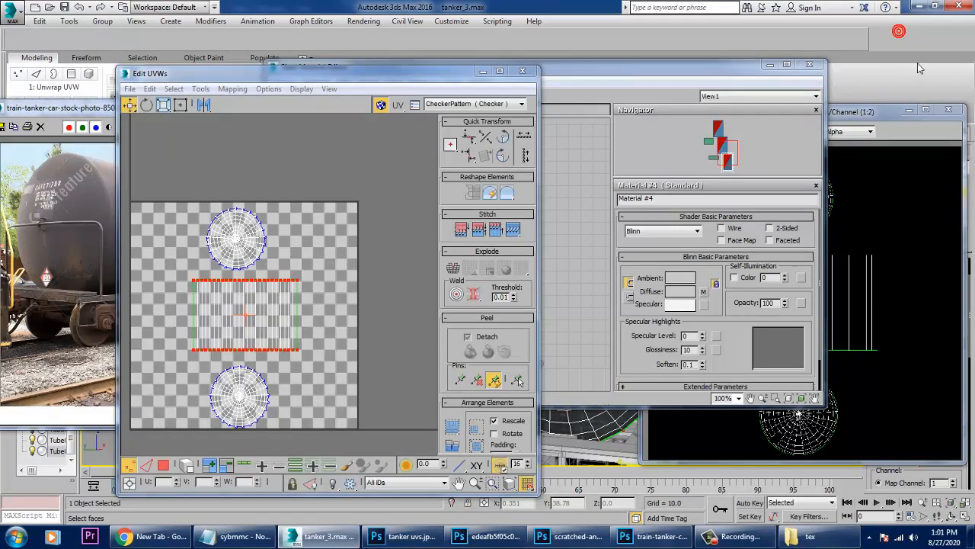
pyautogui.click(909, 110)
pyautogui.click(809, 64)
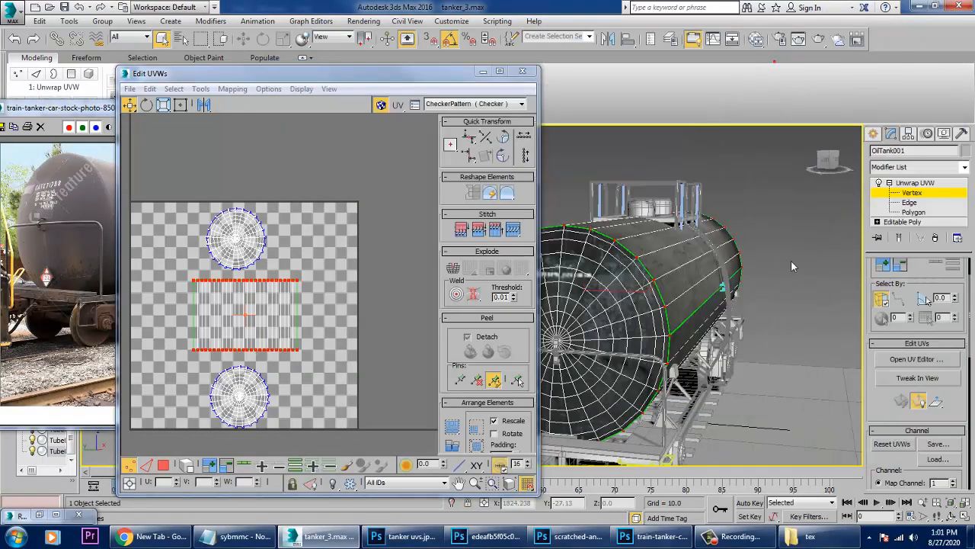
pyautogui.click(483, 71)
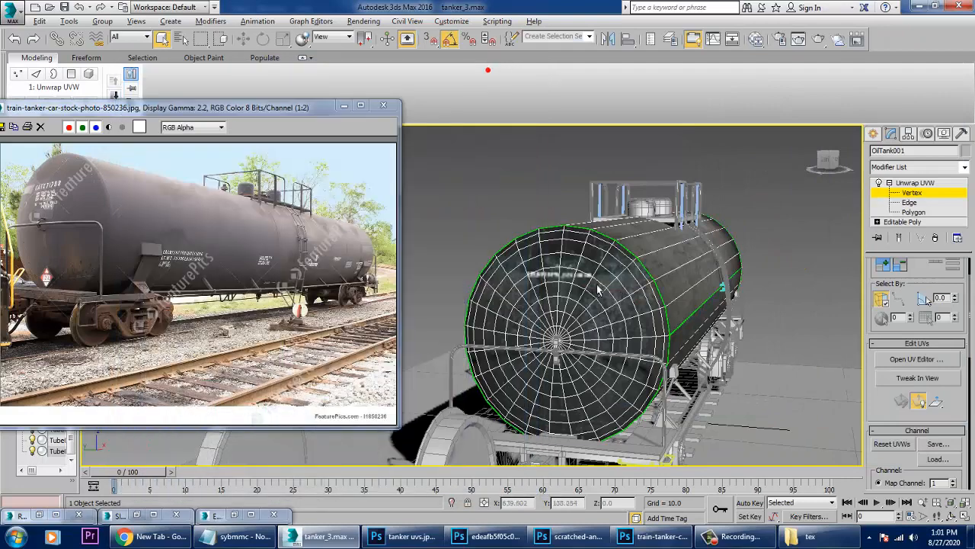
pyautogui.scroll(15, 598, 289)
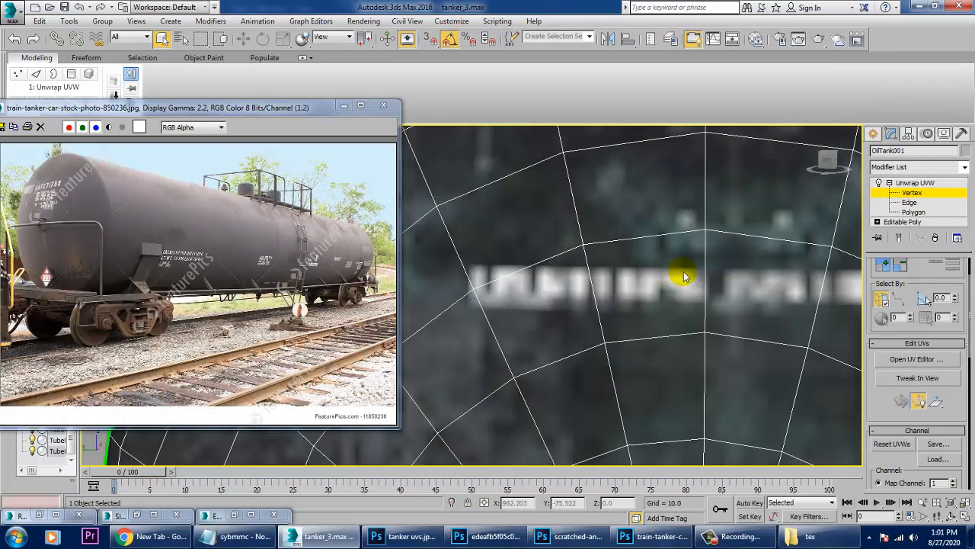
pyautogui.moveTo(669, 278); pyautogui.dragTo(680, 279, button='middle')
pyautogui.scroll(-6, 680, 279)
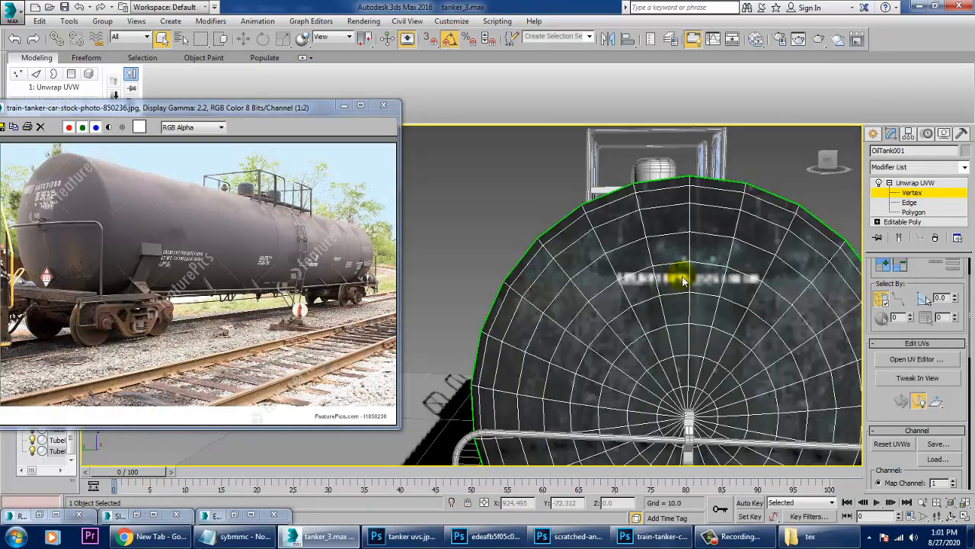
# Render the perspective view, examine the end cap's lettering up close, and close the render window
pyautogui.click(364, 20)
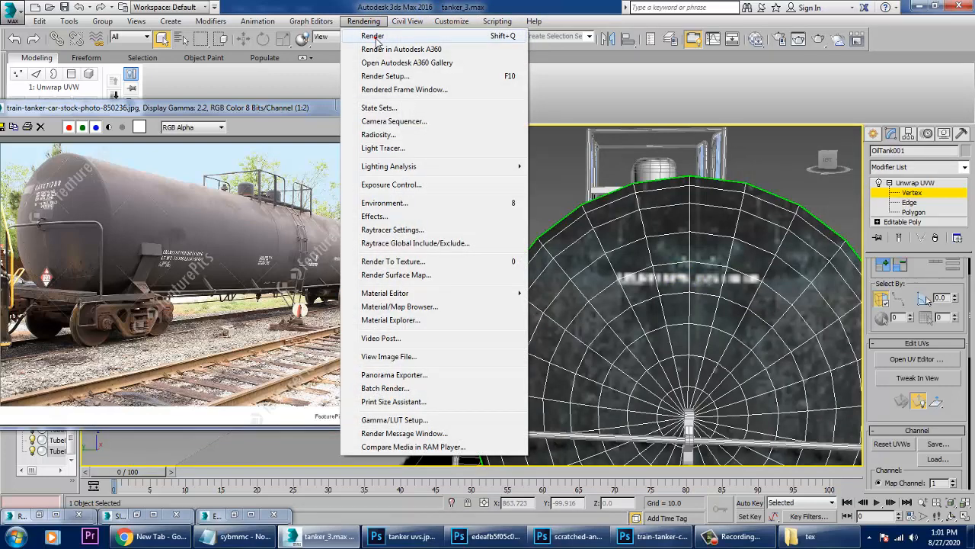
pyautogui.click(372, 36)
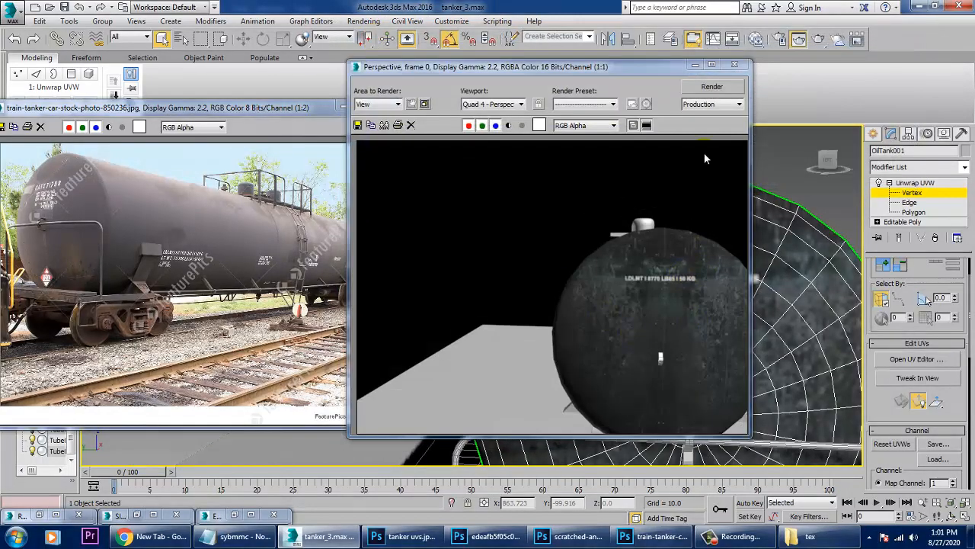
pyautogui.click(714, 281)
pyautogui.scroll(2, 657, 269)
pyautogui.moveTo(662, 354); pyautogui.dragTo(577, 338, button='middle')
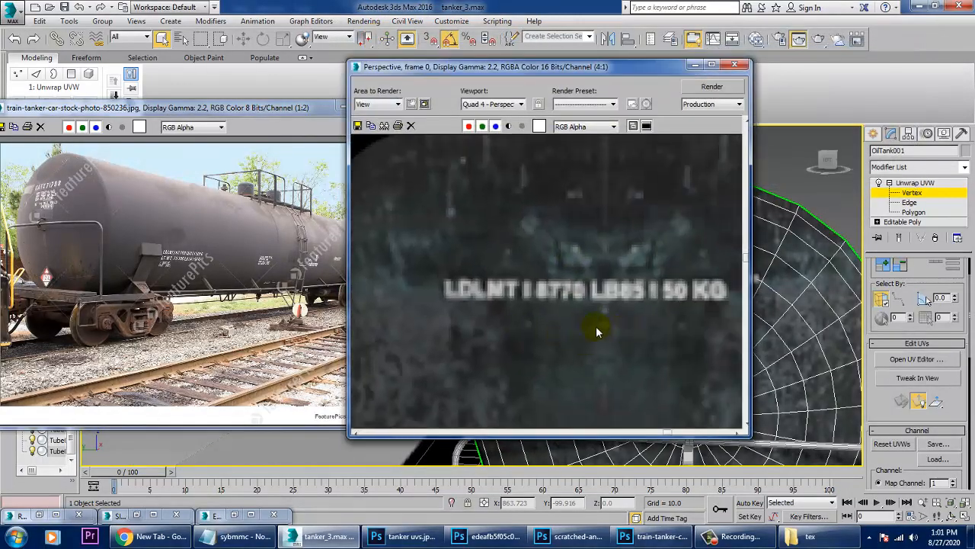
pyautogui.click(736, 68)
# Leave the tank's vertex level and try rotating the whole tank 90 degrees about its long axis
pyautogui.scroll(-6, 728, 257)
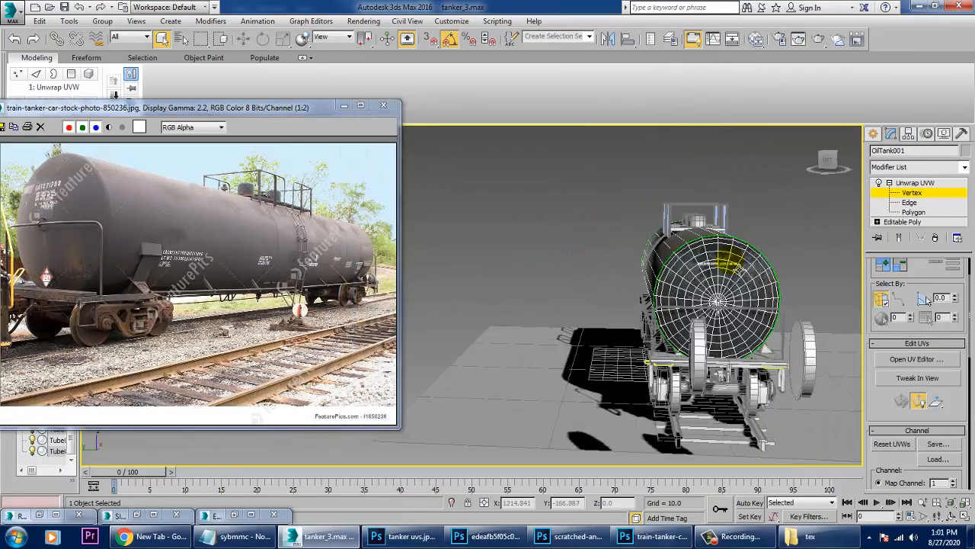
pyautogui.keyDown('alt'); pyautogui.moveTo(766, 283); pyautogui.dragTo(737, 294, button='middle'); pyautogui.keyUp('alt')
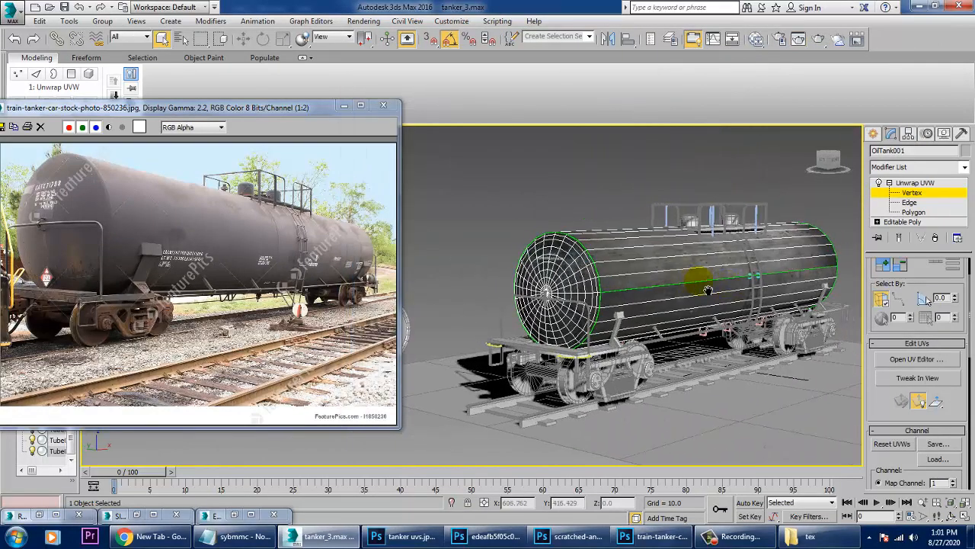
pyautogui.scroll(4, 710, 292)
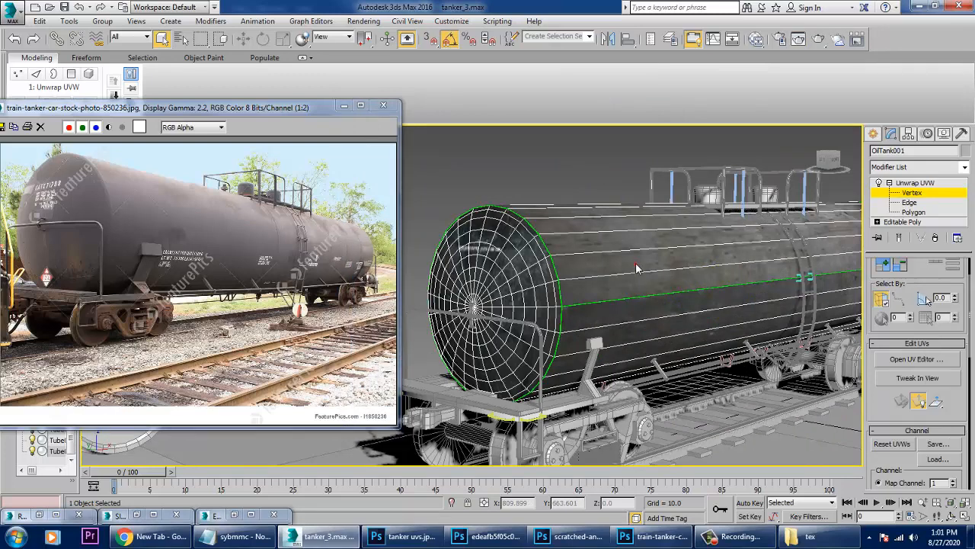
pyautogui.click(903, 185)
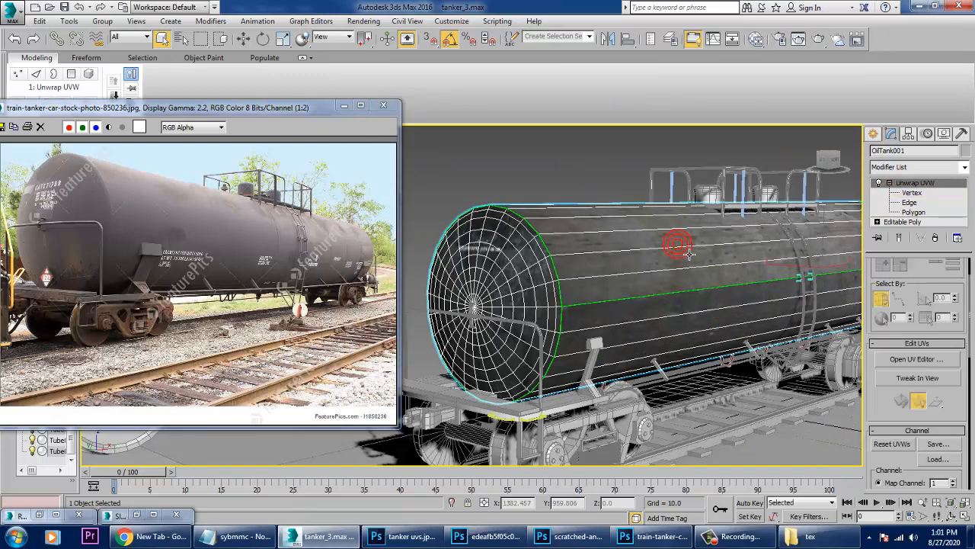
pyautogui.press('e')
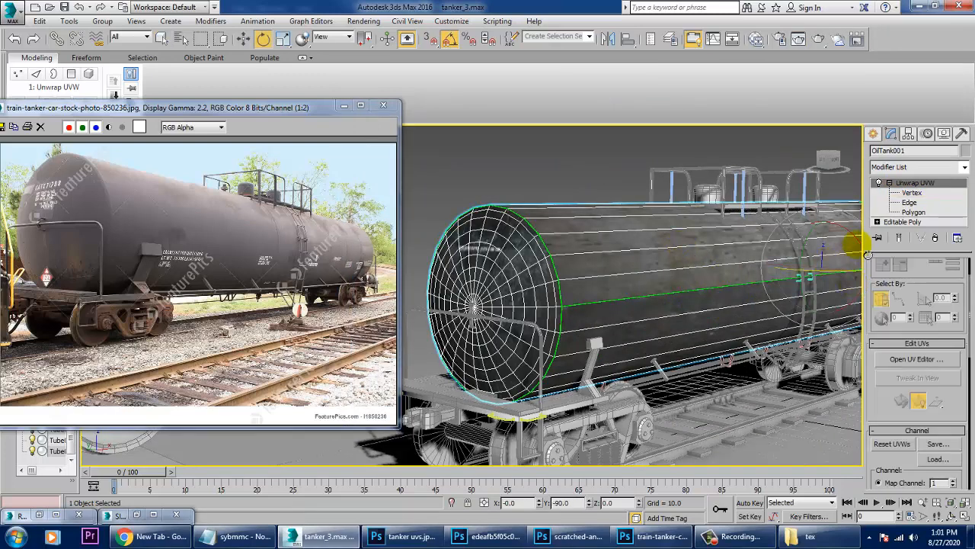
pyautogui.moveTo(867, 246); pyautogui.dragTo(838, 219)
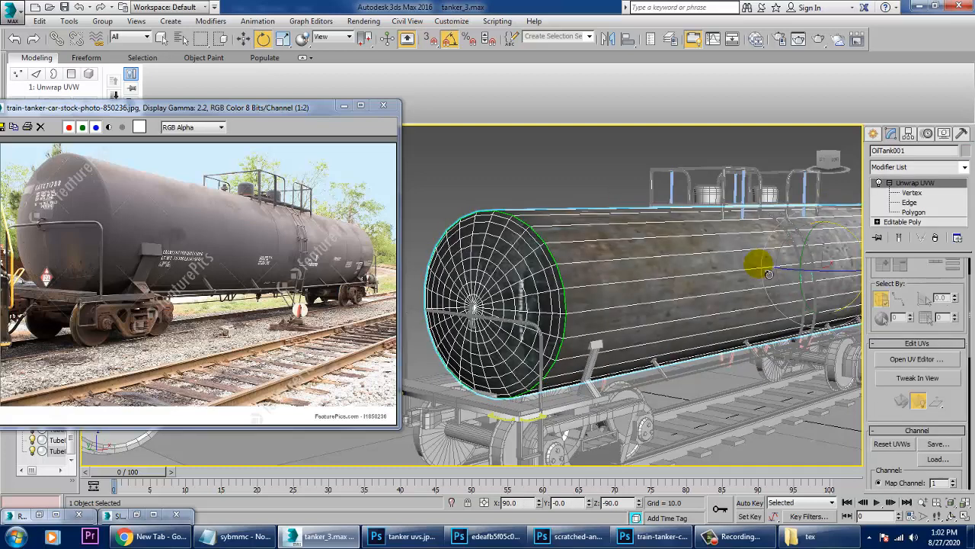
# Deselect the tank and examine the side of the whole train car
pyautogui.click(597, 185)
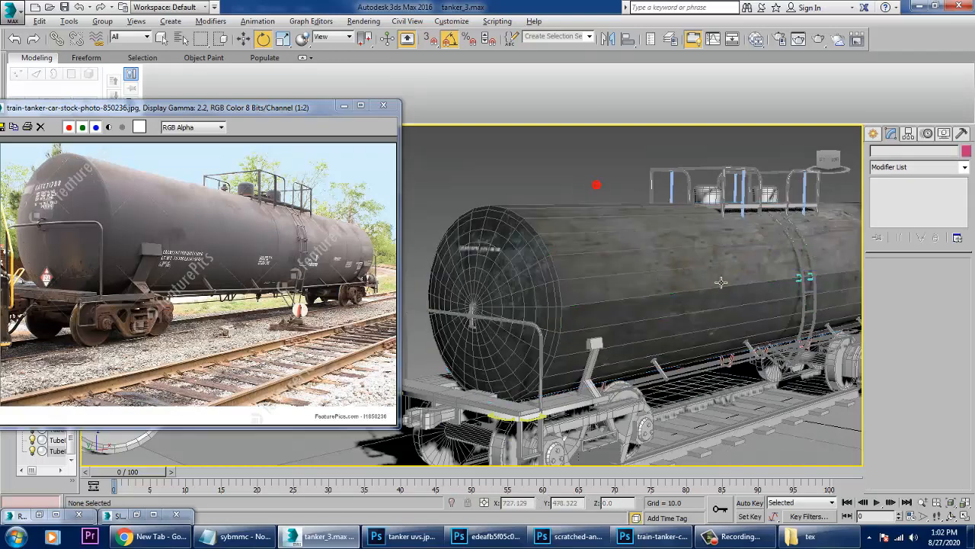
pyautogui.moveTo(659, 259)
pyautogui.keyDown('alt'); pyautogui.mouseDown(button='middle')
pyautogui.moveTo(714, 259)
pyautogui.moveTo(662, 270)
pyautogui.moveTo(638, 259)
pyautogui.moveTo(635, 277)
pyautogui.moveTo(638, 255)
pyautogui.moveTo(651, 268)
pyautogui.mouseUp(button='middle'); pyautogui.keyUp('alt')
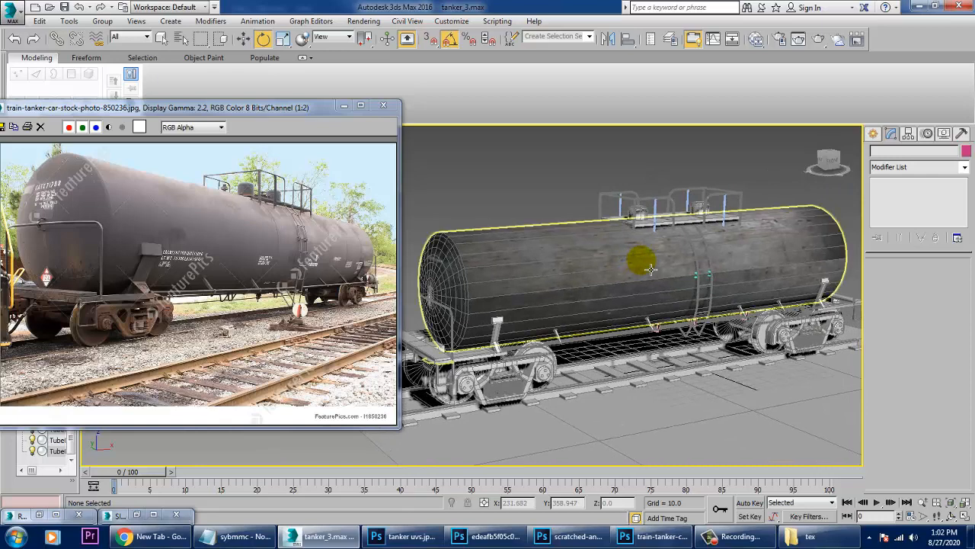